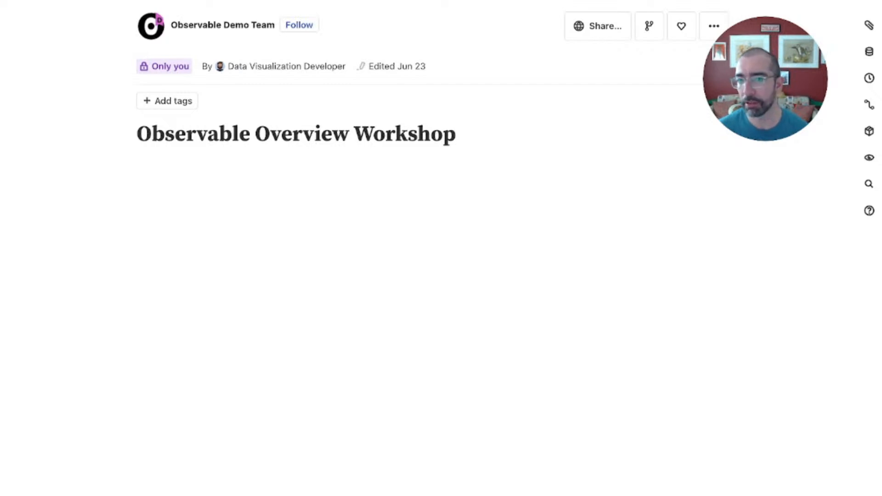
Attach mta.csv to the notebook and insert it as a data table cell named mta.
click(869, 25)
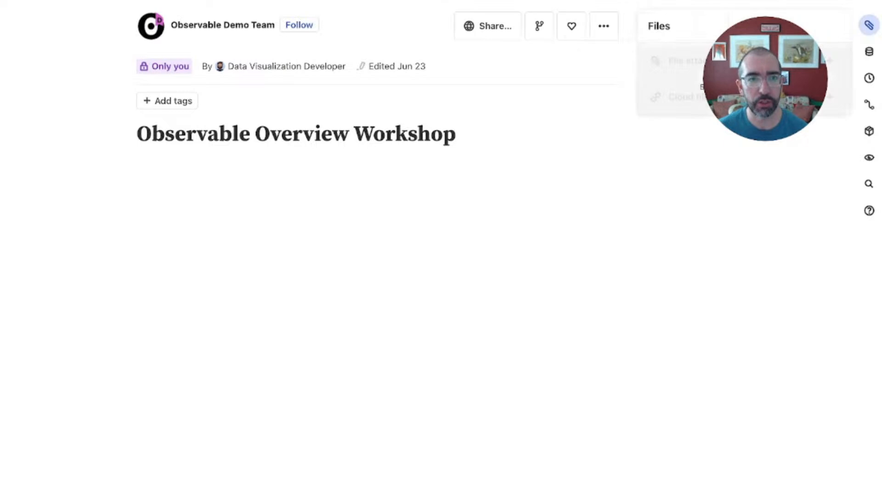
drag(598, 276, 745, 79)
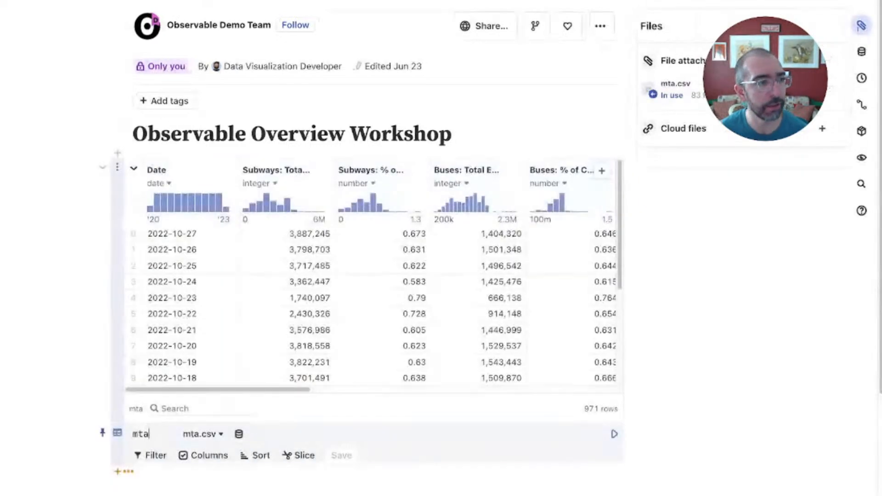
click(862, 25)
scroll(862, 26, down, 1)
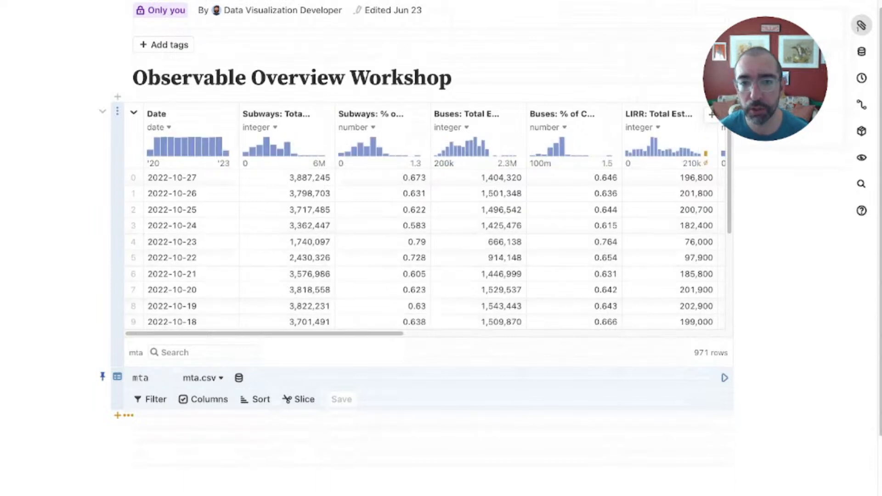
double_click(140, 378)
Add a chart cell for mta below the table, with Date on X and Subways: Total Estimated Ridership on Y.
scroll(428, 230, down, 3)
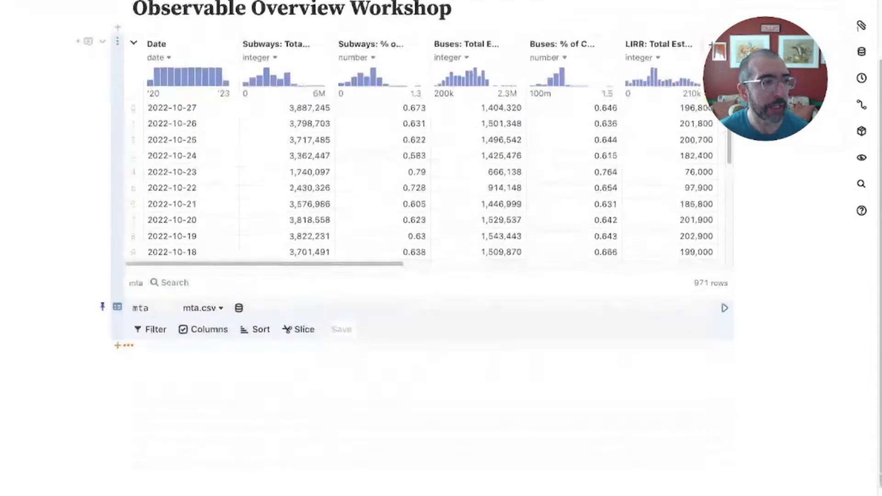
click(118, 346)
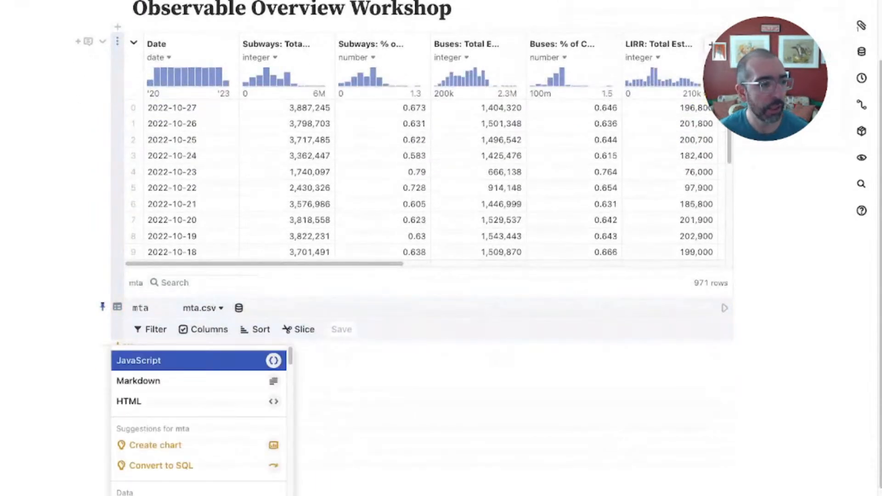
click(156, 386)
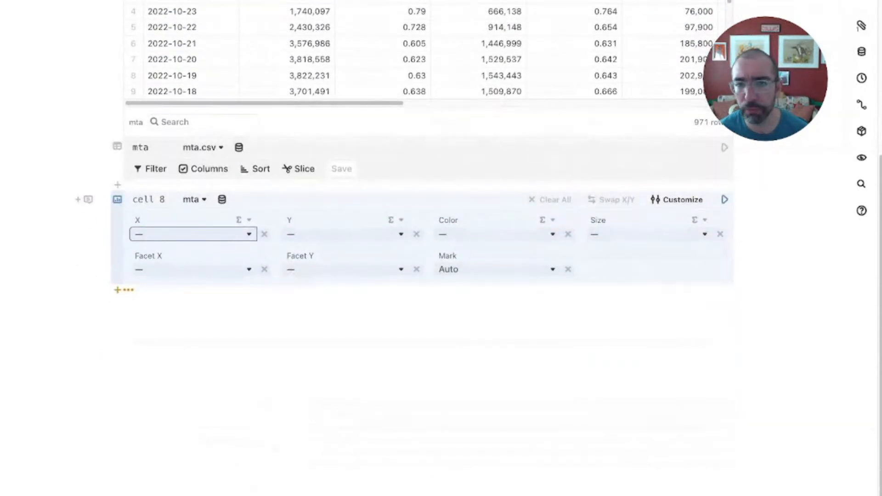
click(193, 234)
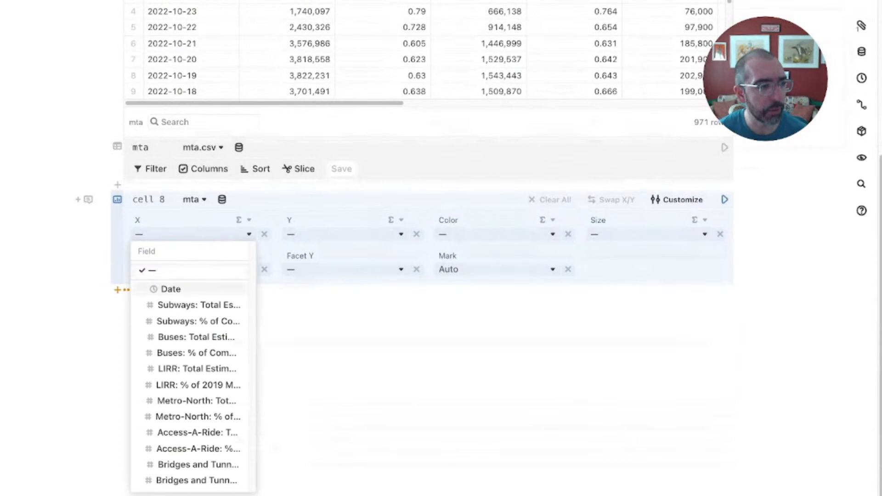
click(171, 289)
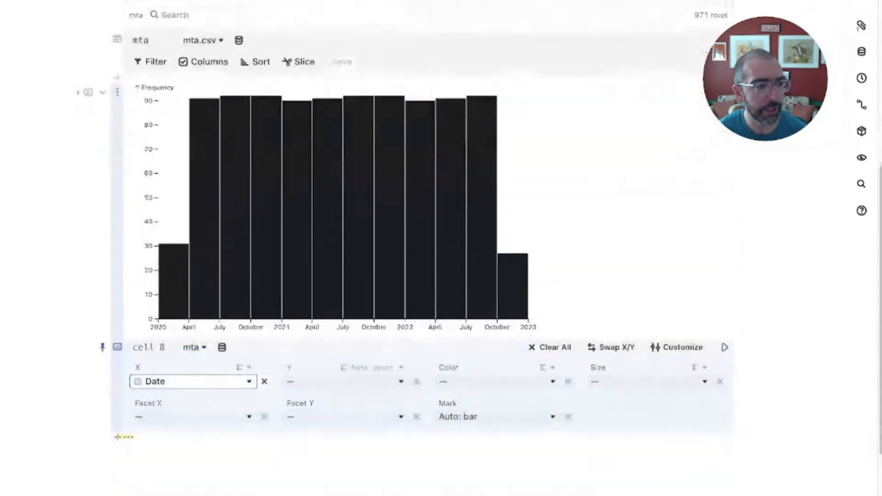
click(344, 381)
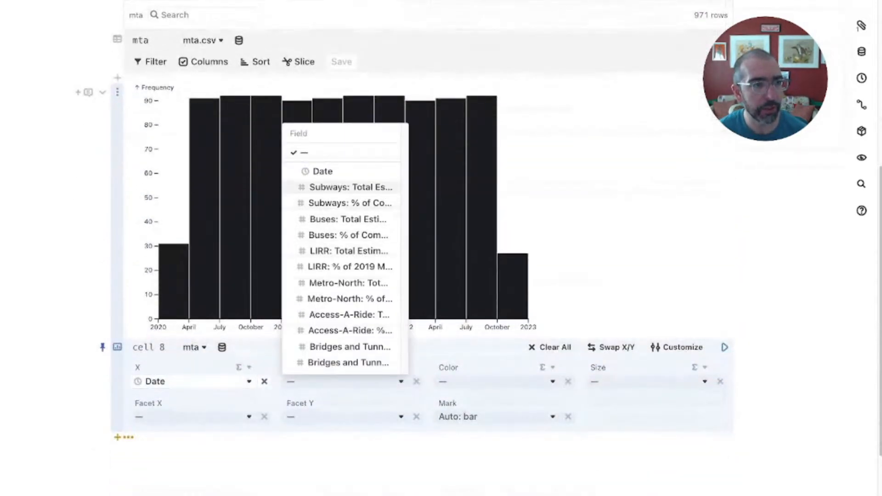
click(340, 187)
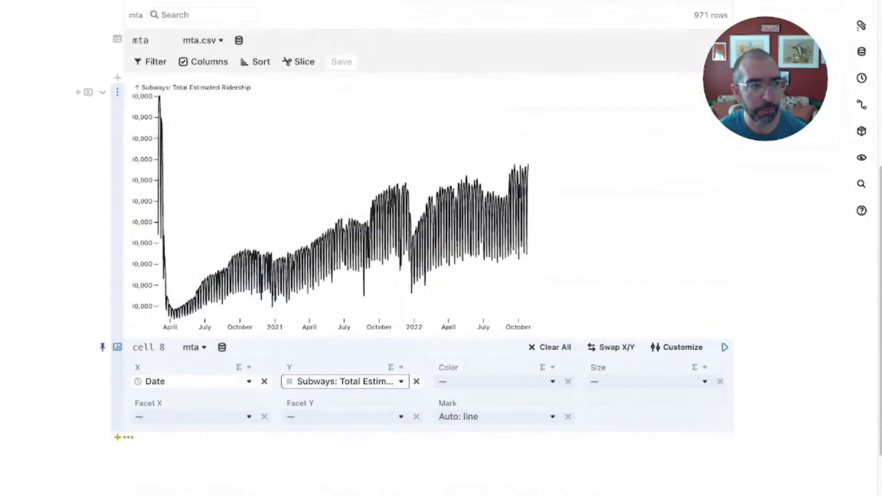
Set the ridership chart's left margin to 100.
click(677, 347)
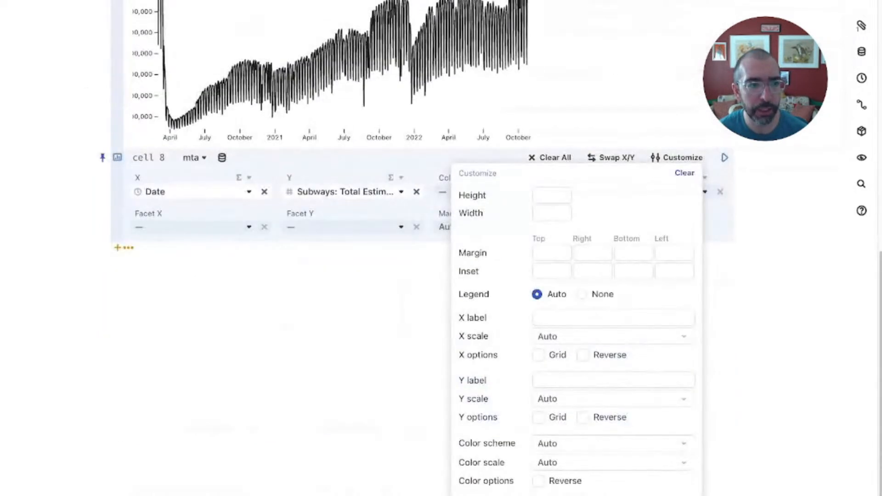
click(671, 253)
text(100)
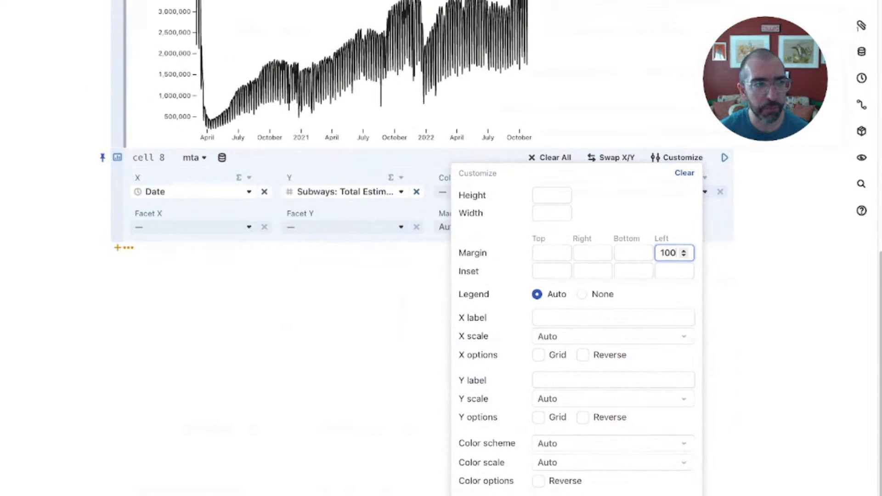
key(Escape)
scroll(428, 248, up, 3)
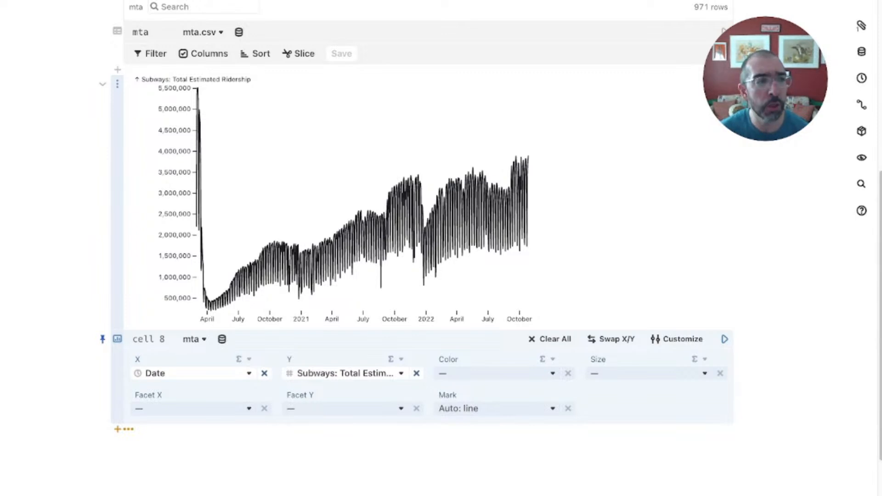
Review the templates, workspaces and visibility options offered for a new notebook without creating one.
scroll(428, 230, up, 1)
scroll(427, 248, up, 5)
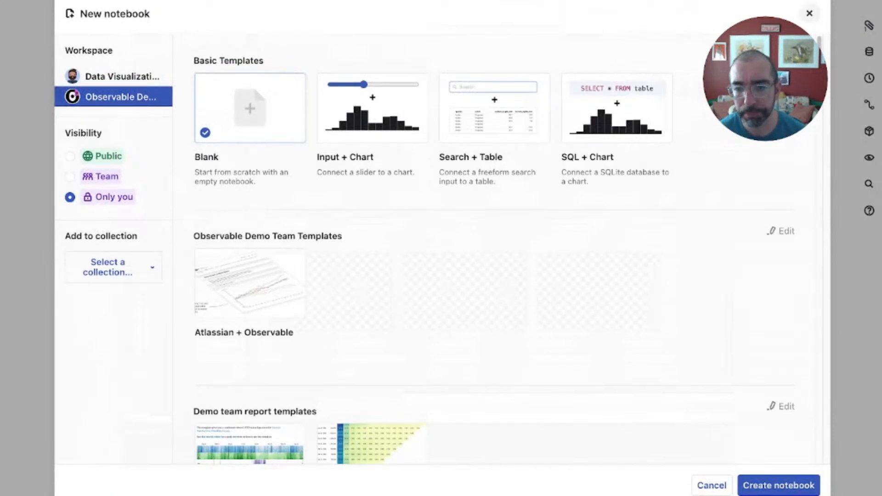
click(810, 13)
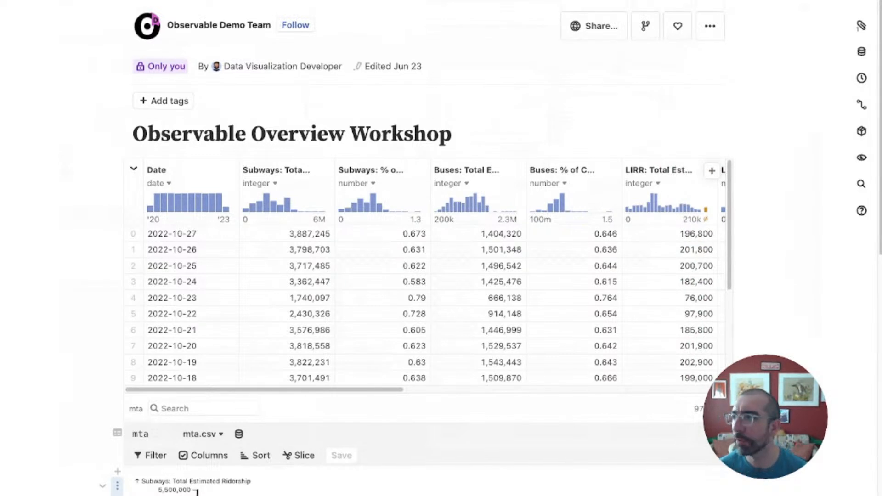
scroll(442, 248, up, 1)
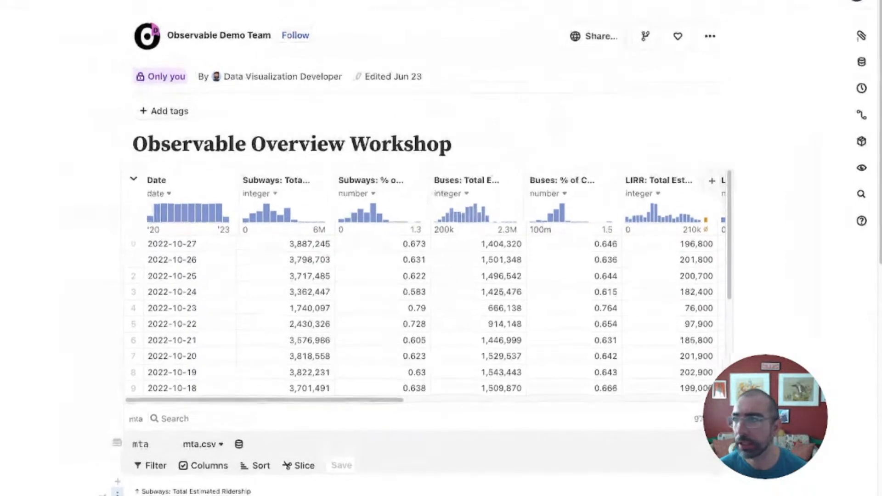
scroll(441, 248, up, 1)
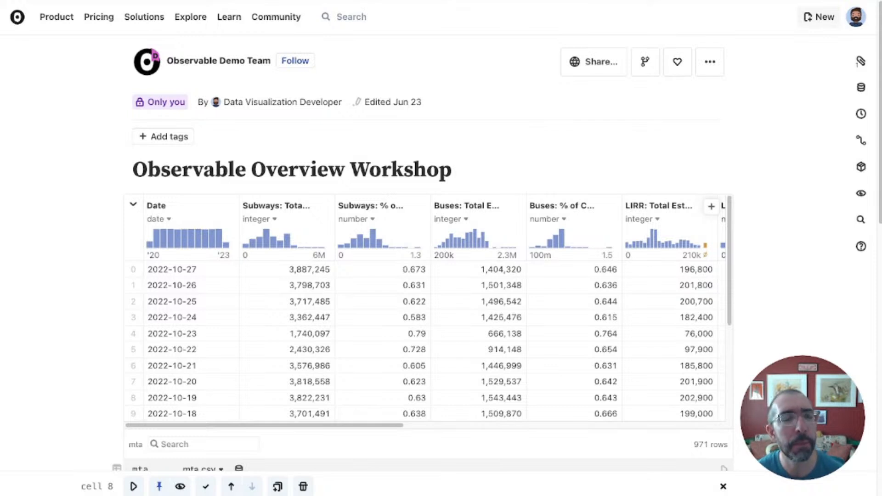
click(819, 17)
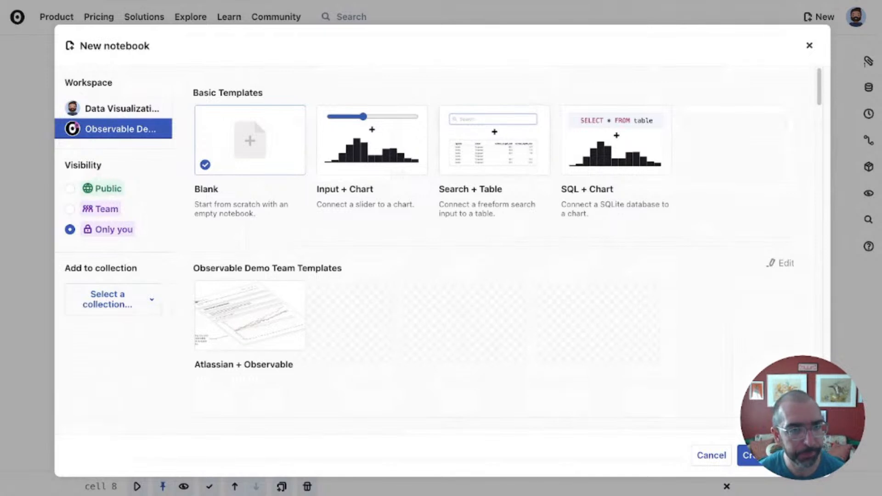
click(810, 45)
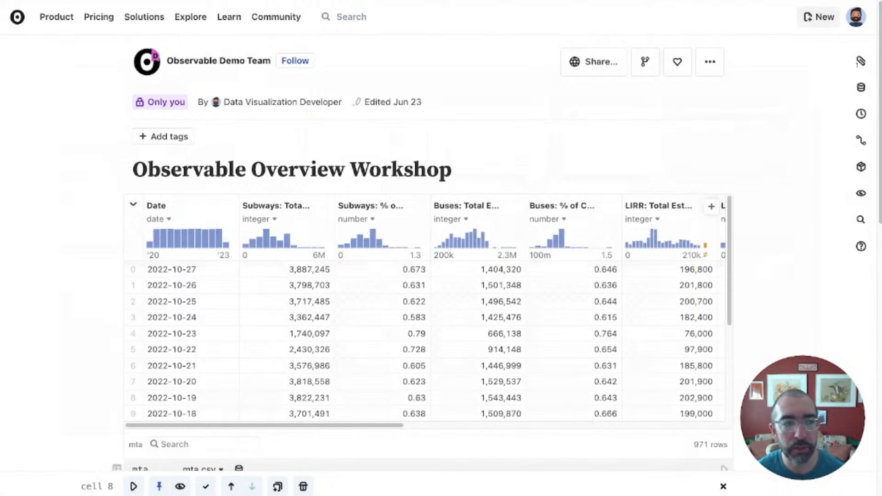
Examine the cell types that can be inserted above the mta table and the data source choice of the chart cell.
scroll(434, 248, down, 1)
scroll(513, 150, down, 2)
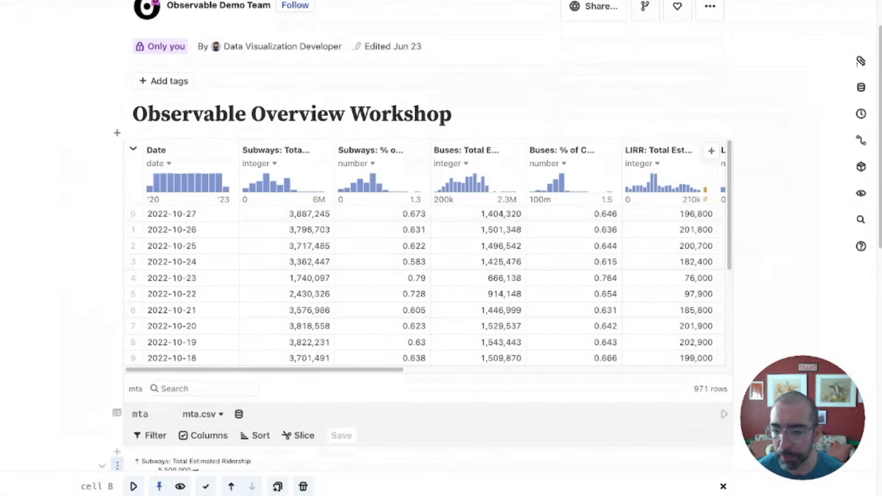
click(116, 133)
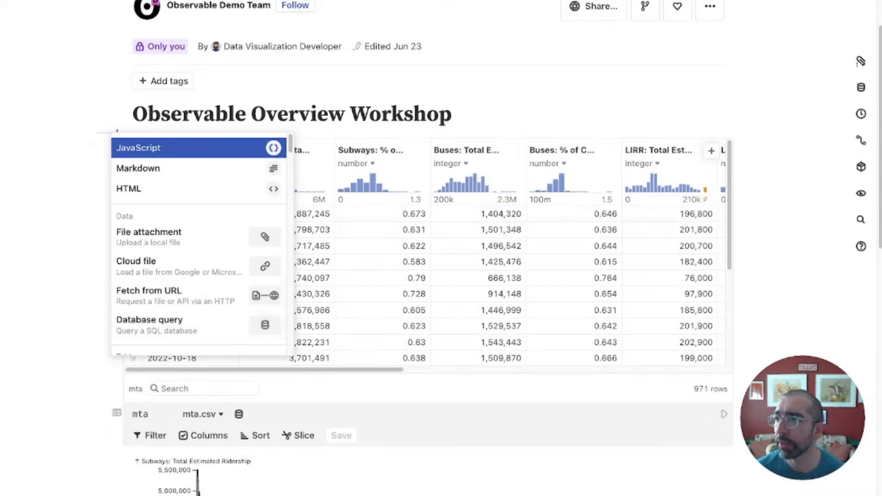
key(Escape)
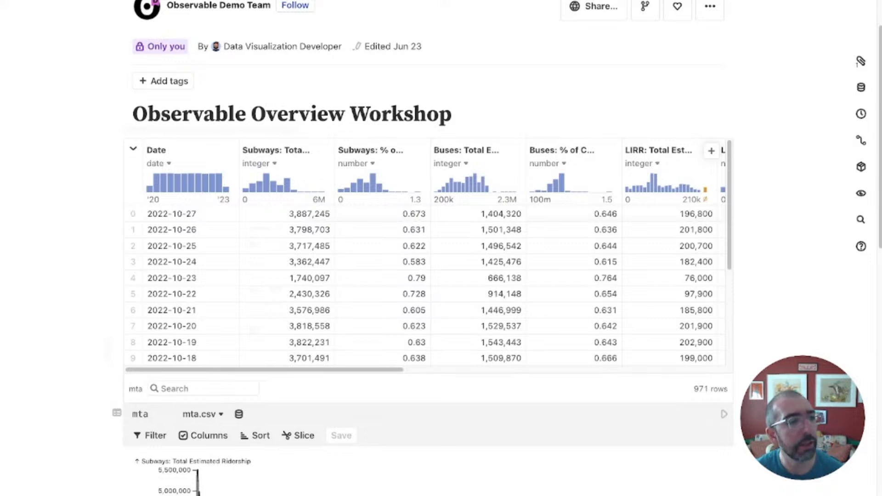
scroll(423, 248, down, 1)
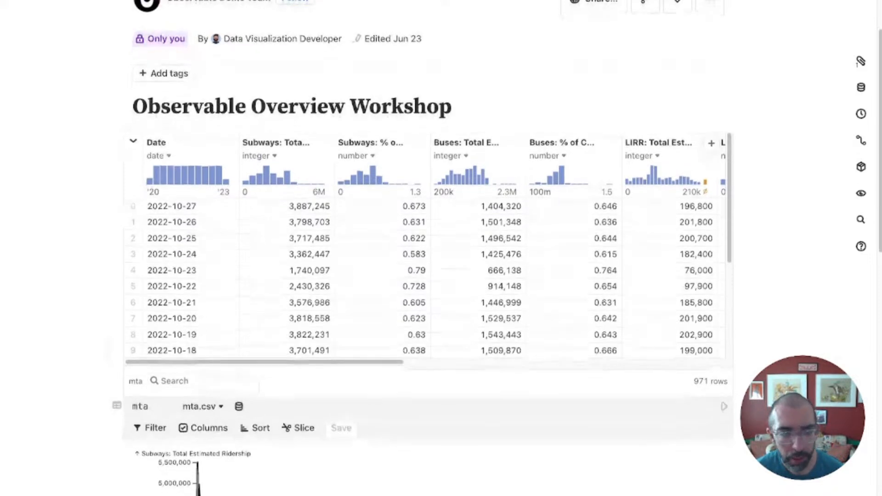
click(117, 121)
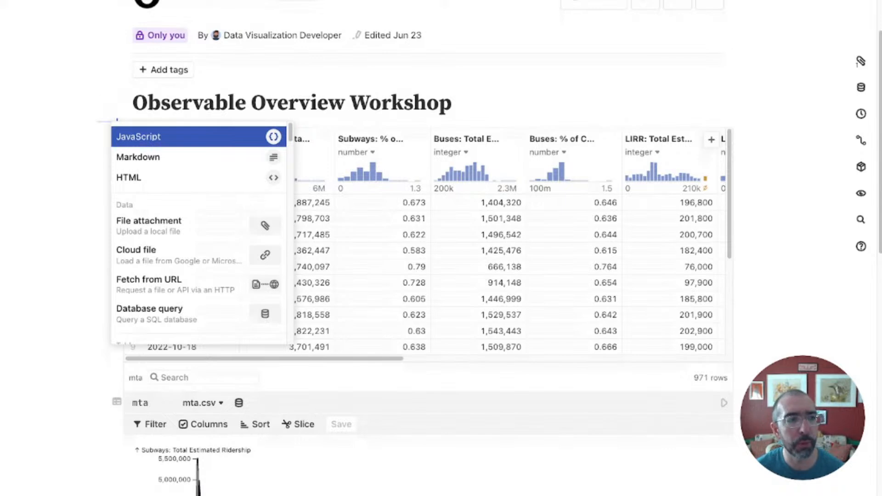
scroll(423, 248, down, 5)
scroll(423, 248, up, 2)
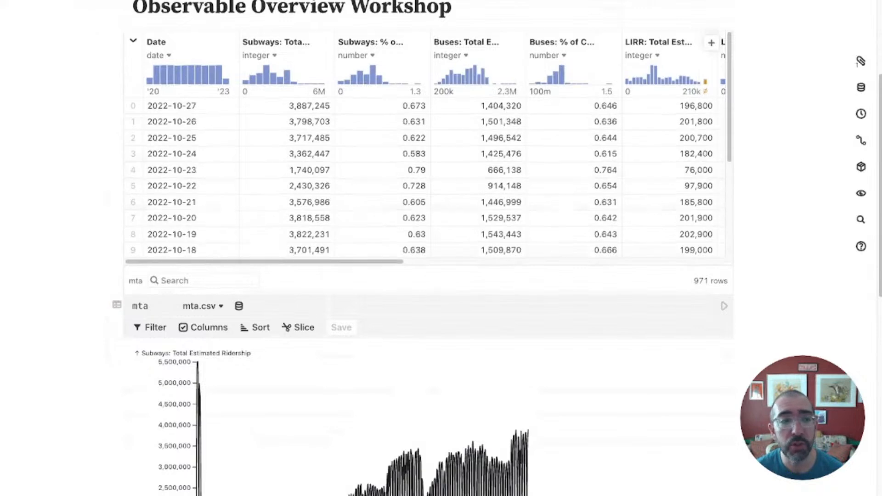
scroll(423, 248, down, 6)
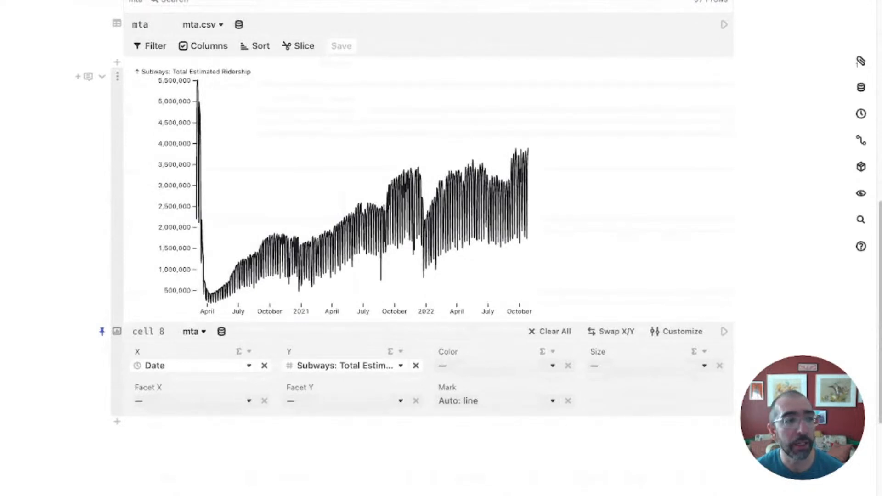
click(194, 332)
click(194, 332)
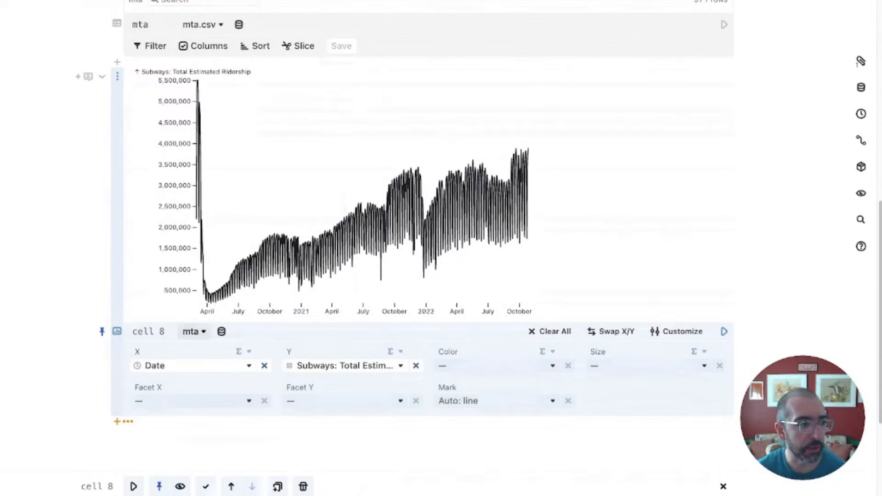
Add a JavaScript cell below the chart that defines a = 10 and run it.
scroll(428, 212, down, 4)
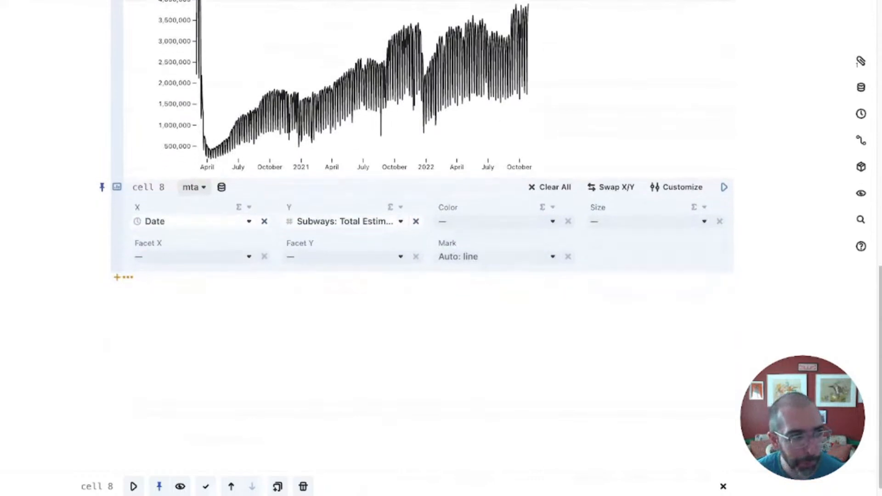
click(117, 252)
key(Return)
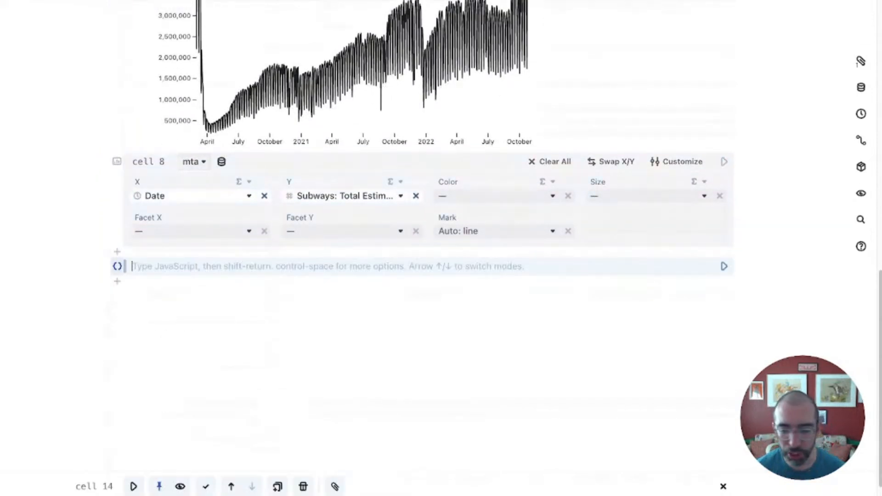
text(a = 10)
key(shift+Return)
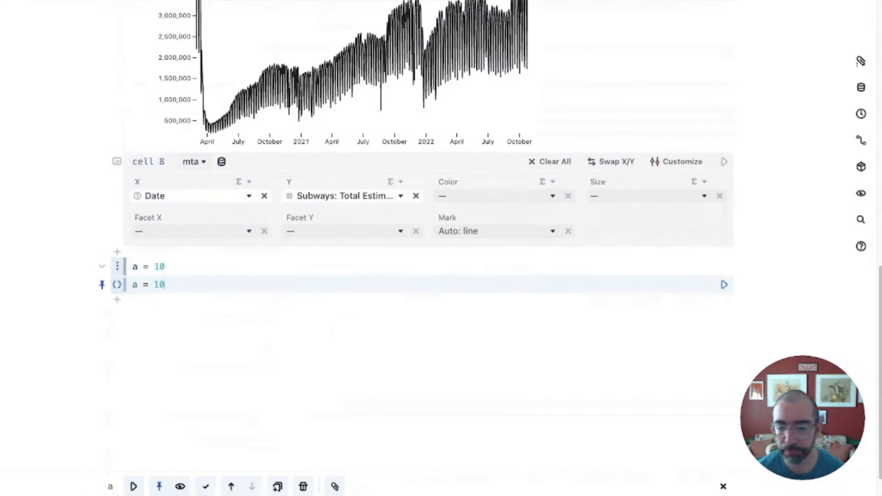
Add another JavaScript cell below that defines b = 20 and run it.
click(117, 299)
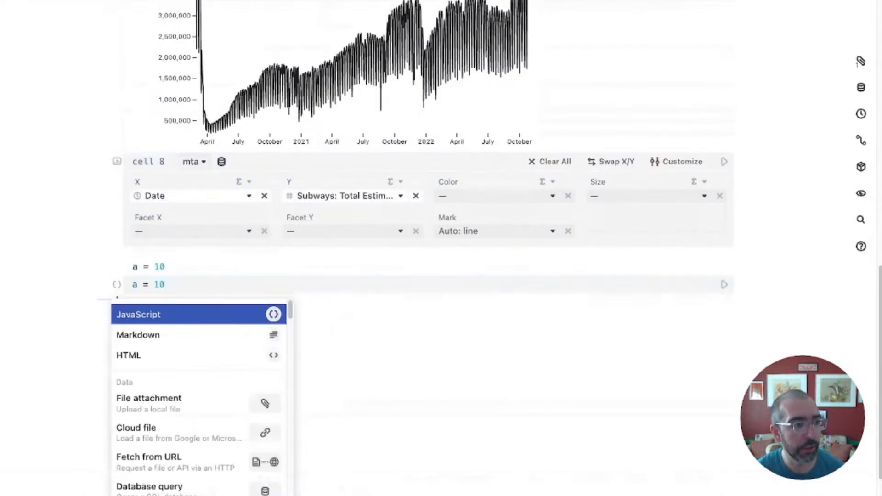
key(Return)
text(b = 2-)
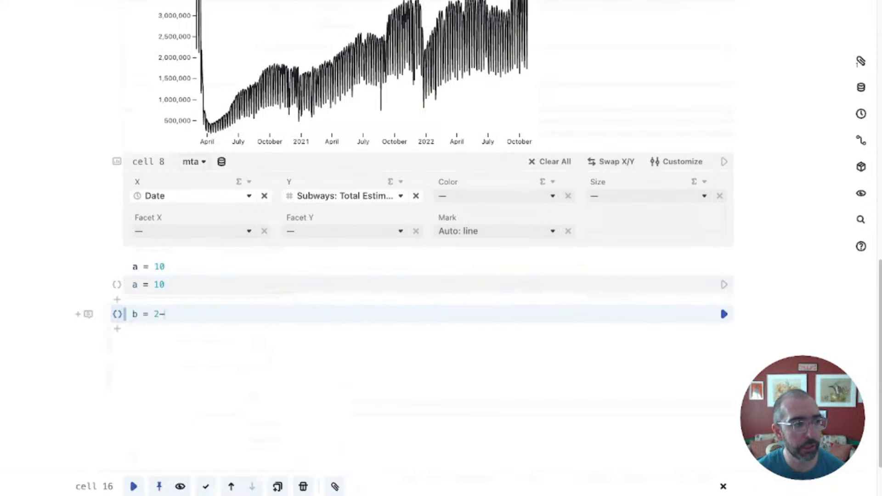
text(0)
key(shift+Return)
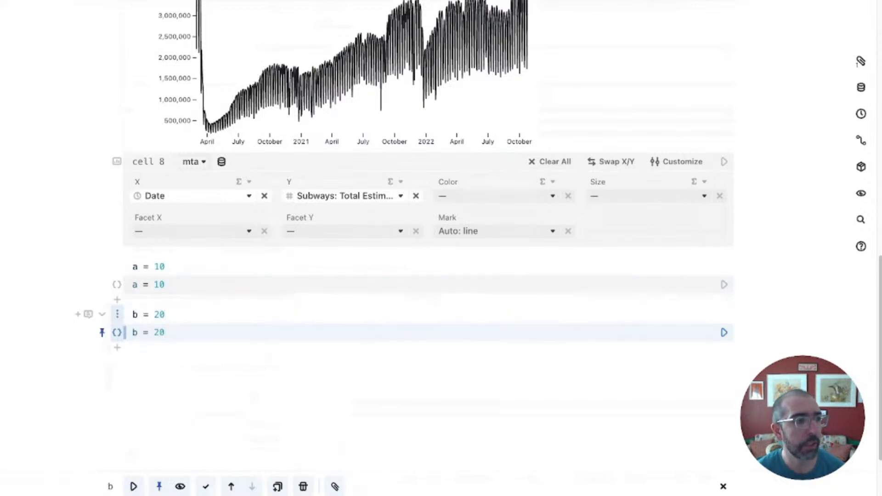
Add and run a JavaScript cell that computes a + b, and highlight its expression.
click(118, 314)
key(Return)
text(a + b)
key(shift+Return)
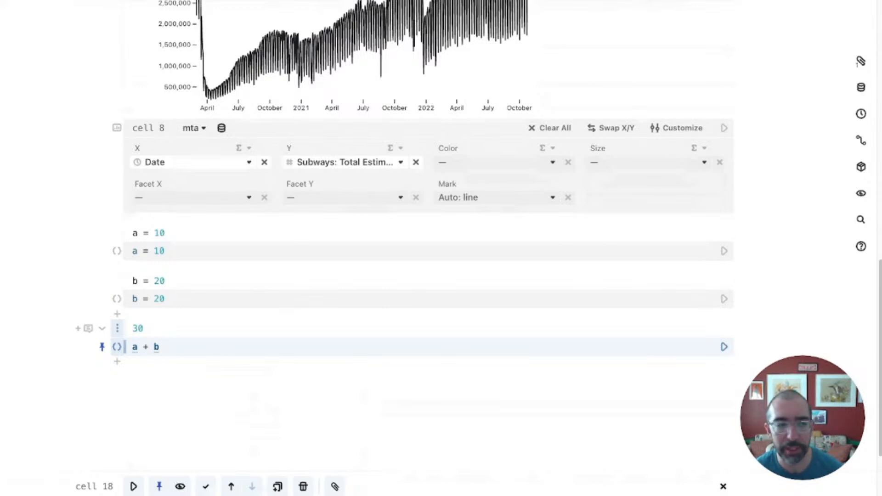
triple_click(158, 348)
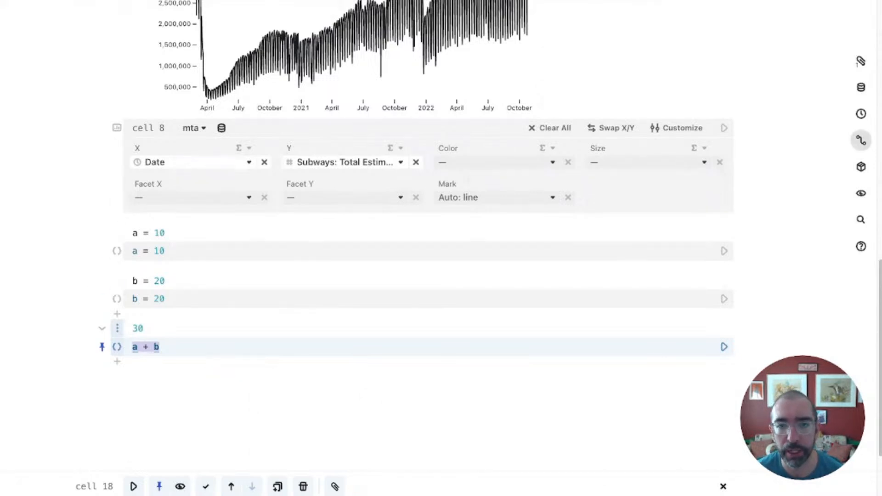
Show the notebook's minimap, set a to 15 in its JavaScript cell and run it.
click(862, 140)
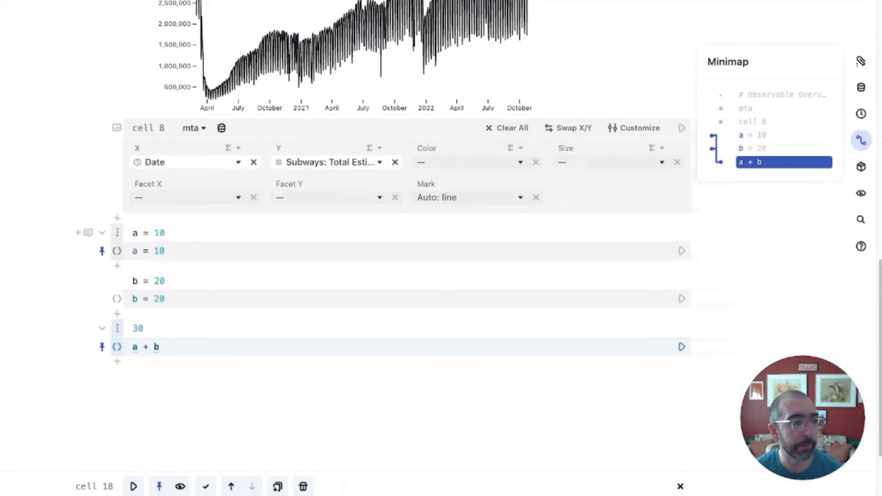
click(166, 252)
key(BackSpace)
text(5)
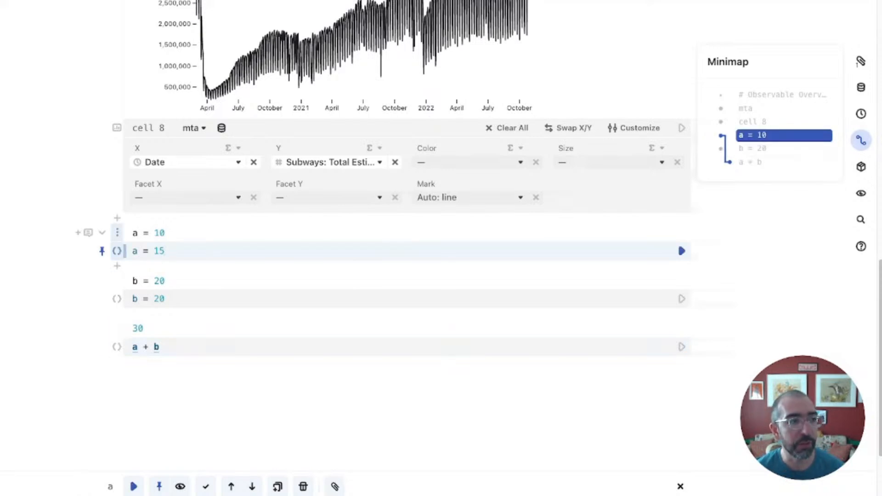
key(shift+Return)
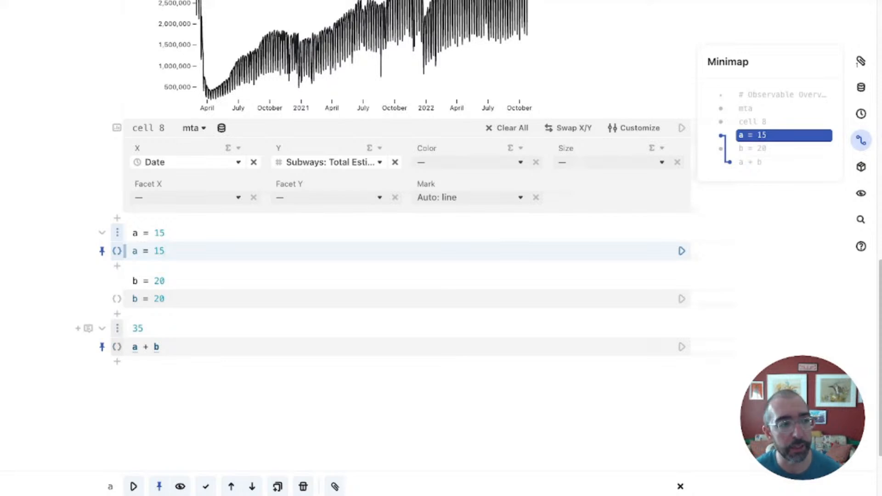
Set a back to 10 in its cell and run the cell.
click(159, 347)
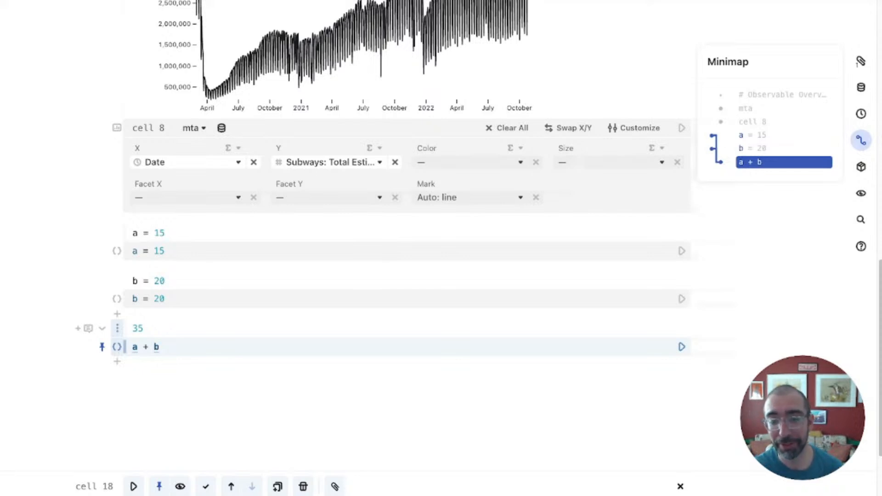
click(165, 251)
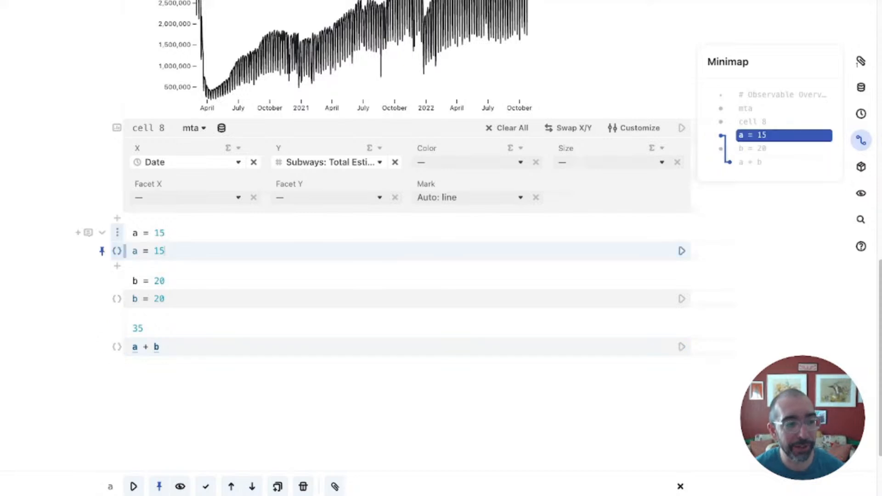
key(BackSpace)
text(0)
key(shift+Return)
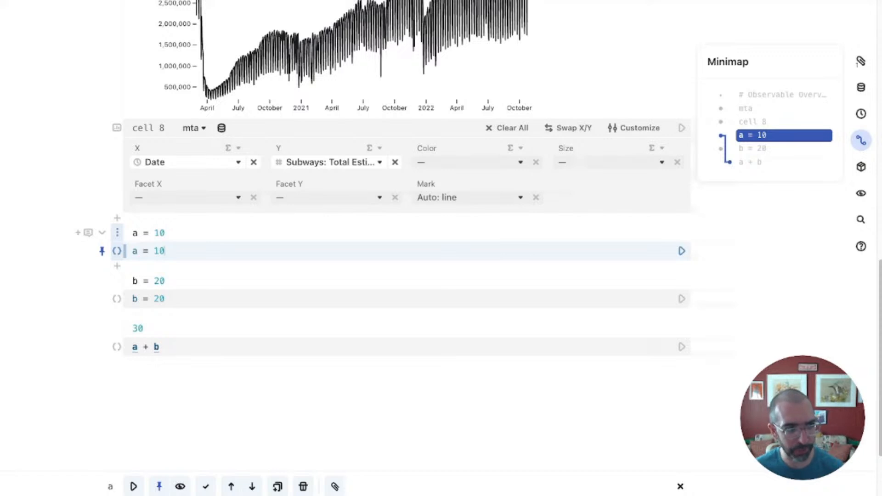
Set a to 12 in its cell and run it.
key(BackSpace)
text(2)
key(shift+Return)
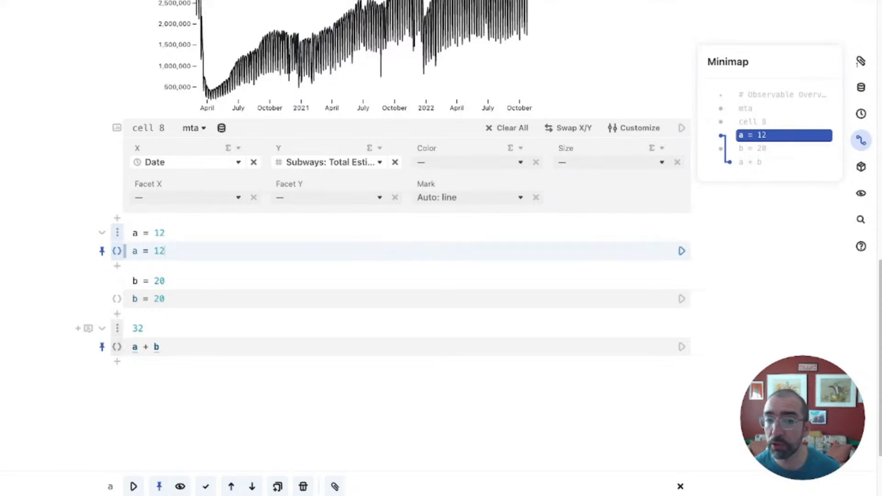
Examine in the minimap how the a, b and a + b cells depend on each other, and close the minimap.
click(160, 347)
double_click(159, 299)
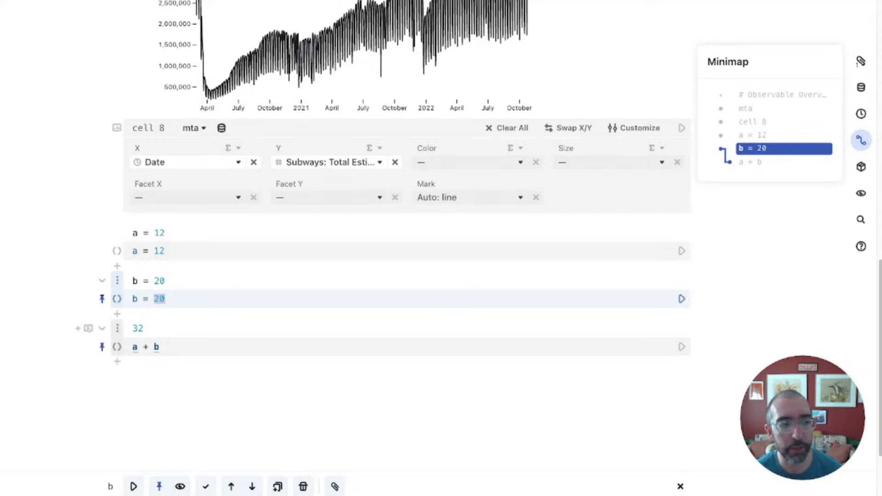
click(168, 299)
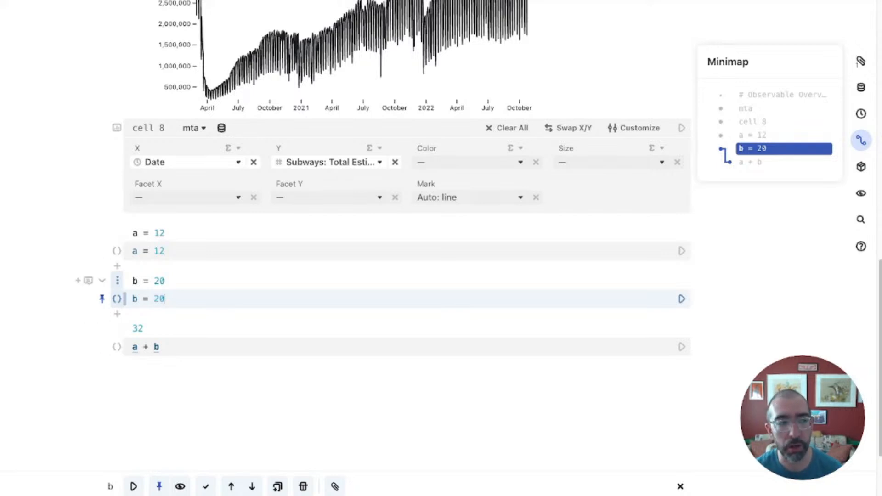
click(167, 252)
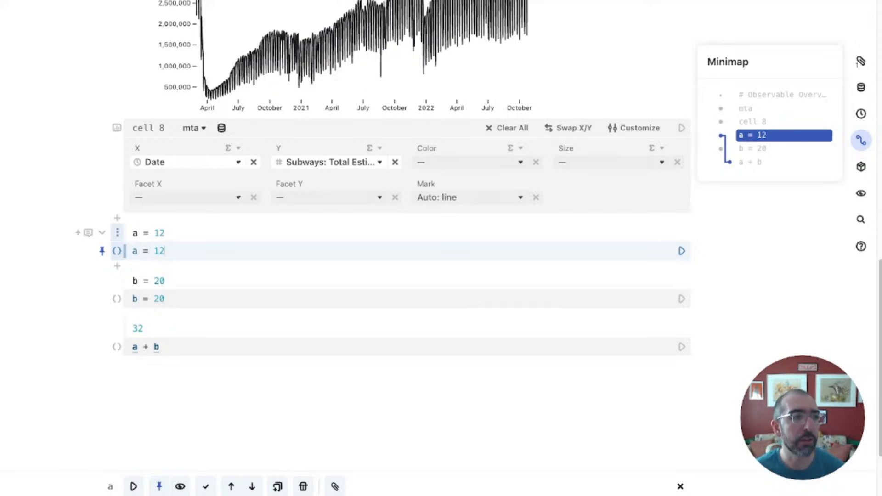
key(Down)
key(Down)
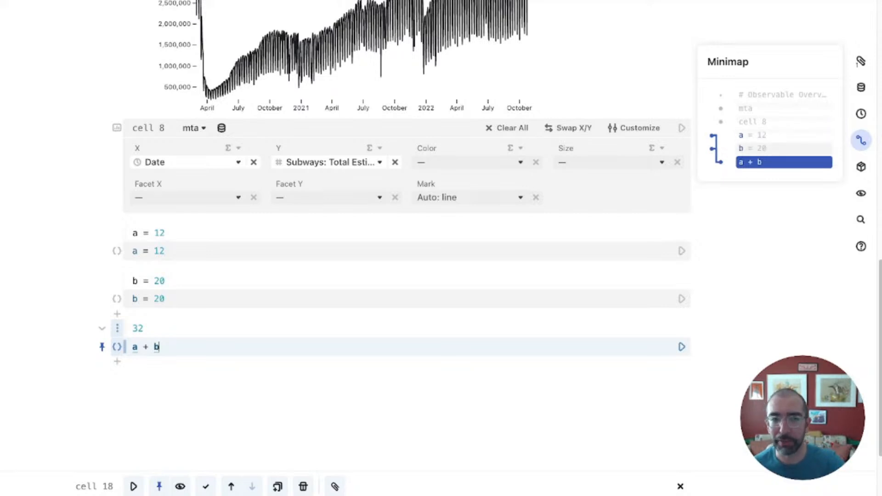
click(167, 299)
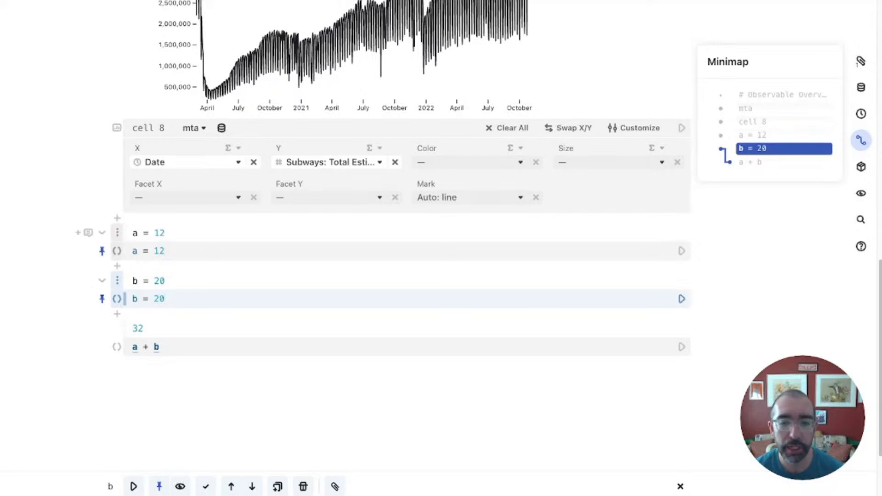
click(861, 141)
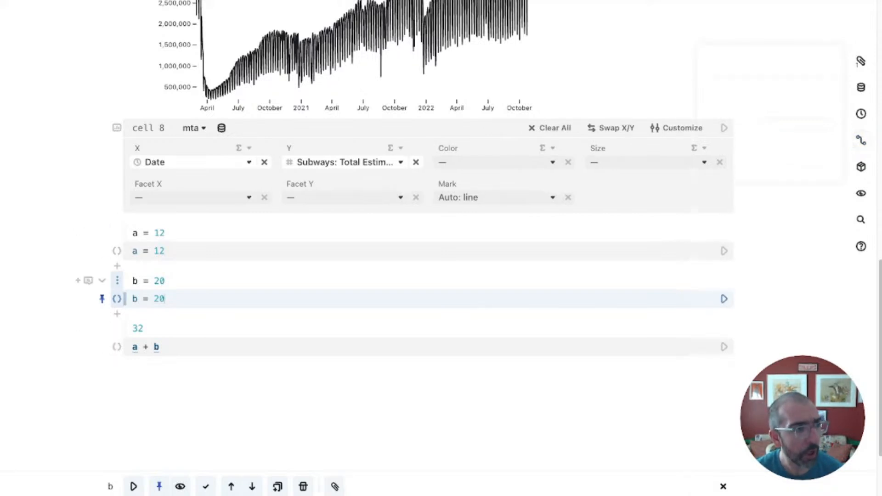
Unpin the code editor of the a = 12 cell, reopen it and pin it again.
scroll(406, 244, up, 2)
scroll(414, 230, down, 2)
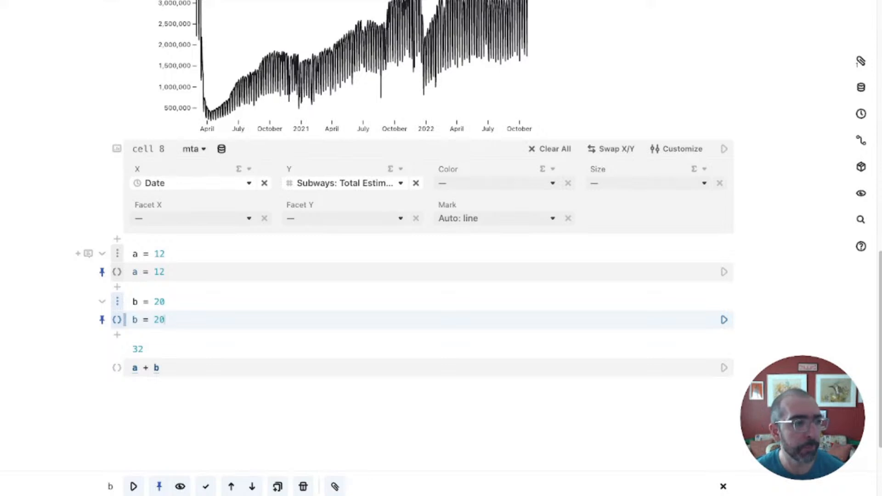
click(102, 272)
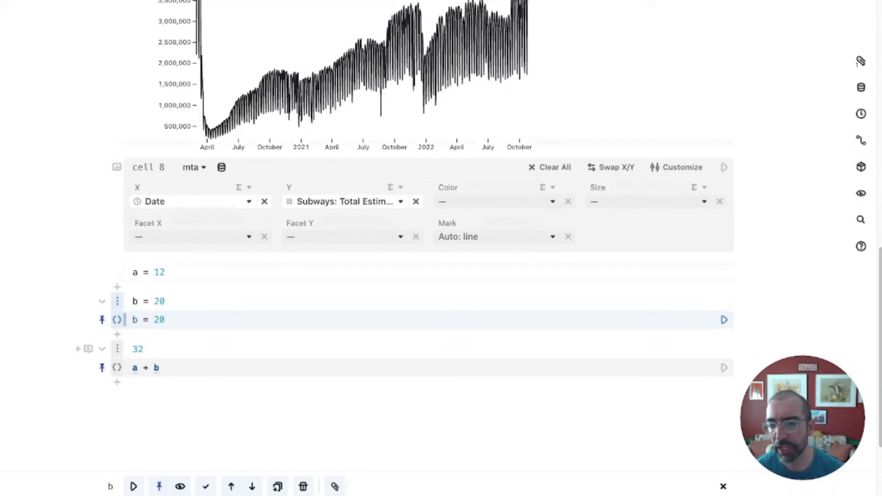
click(102, 272)
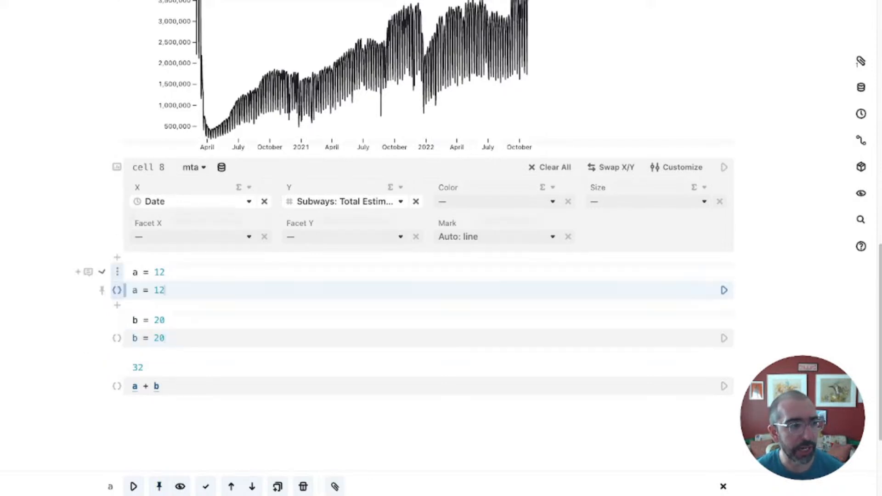
click(159, 486)
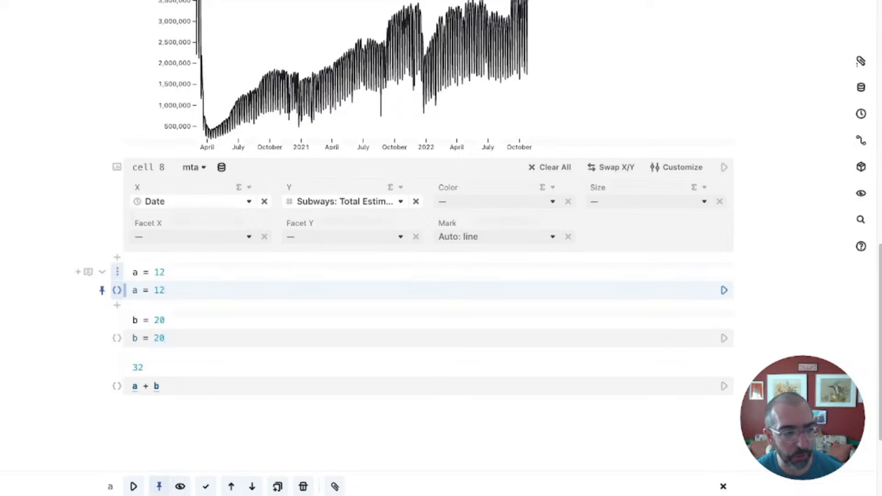
Unpin the code of the a = 12 cell and collapse it to show only the output.
click(102, 291)
click(102, 290)
click(102, 291)
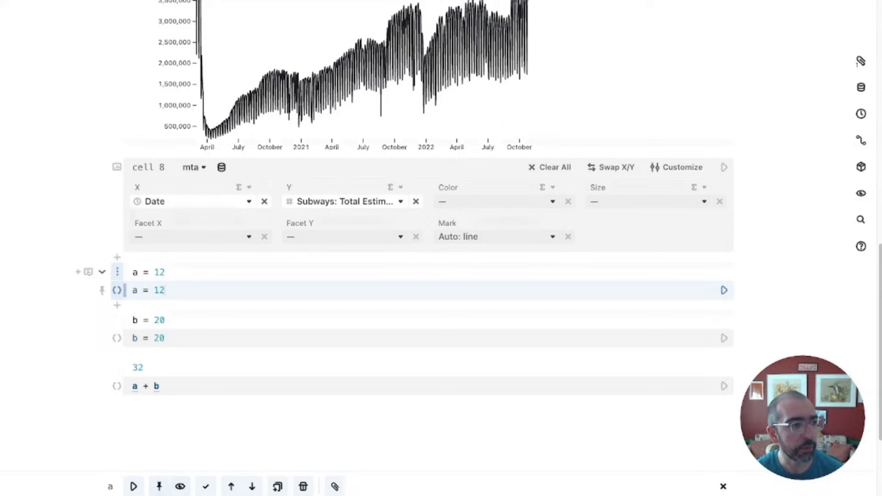
click(102, 273)
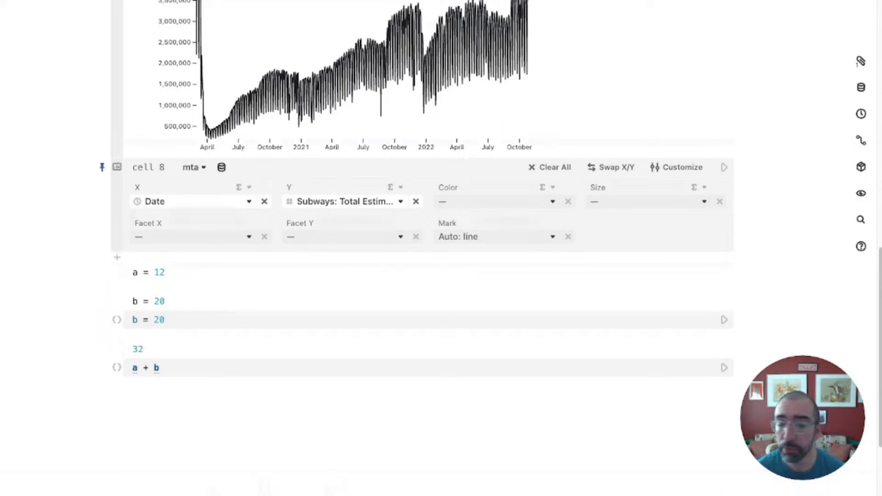
Move the subway ridership chart cell above the mta table, directly under the Observable Overview Workshop title.
click(117, 272)
drag(117, 272, 118, 251)
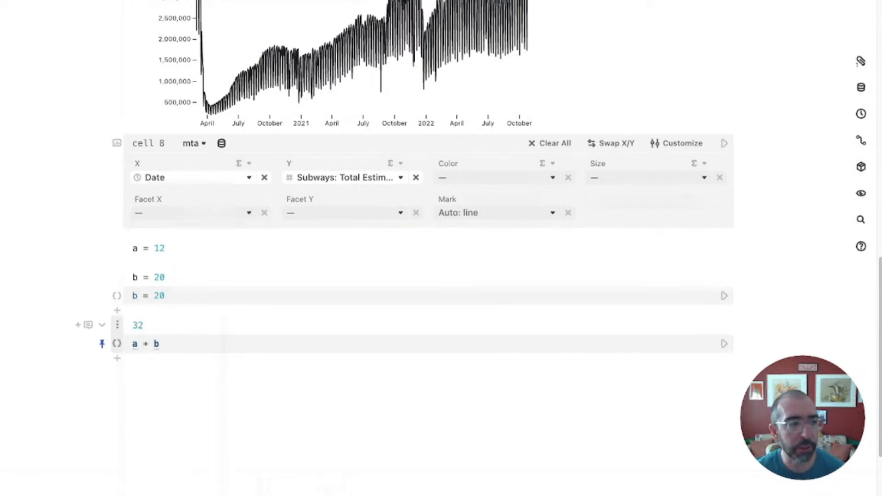
scroll(117, 340, up, 6)
click(117, 340)
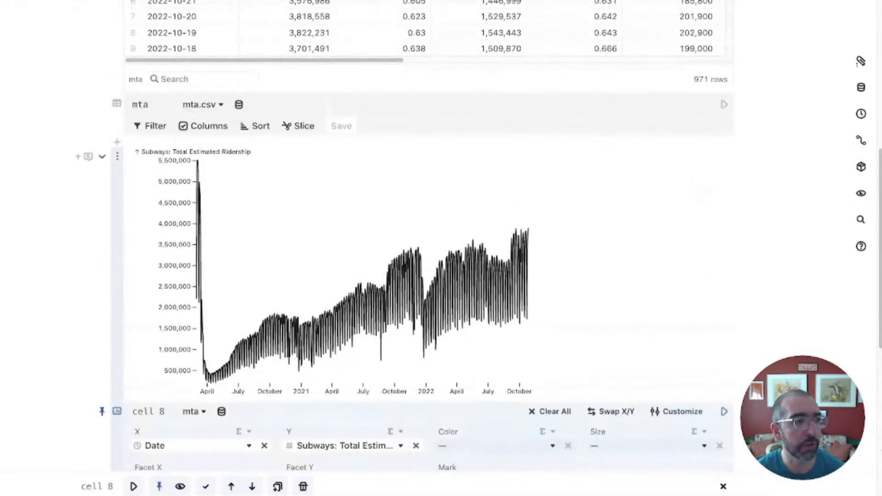
scroll(118, 340, down, 3)
scroll(429, 248, up, 2)
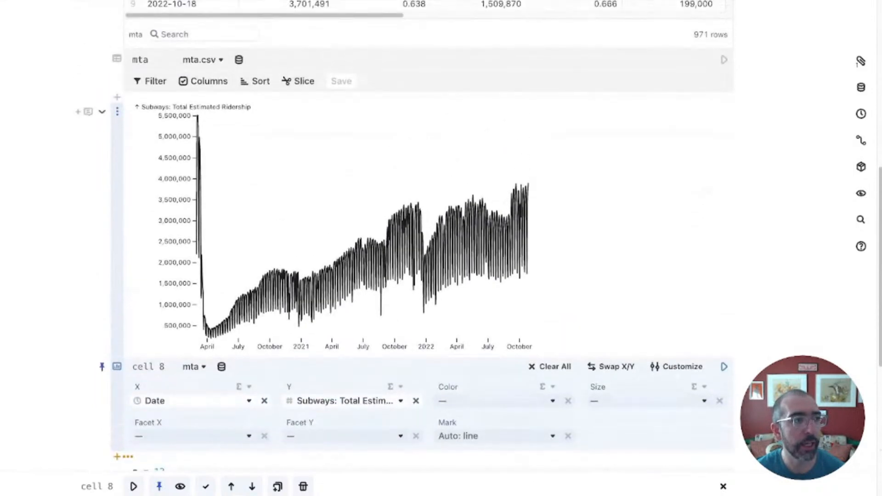
click(117, 112)
click(117, 111)
scroll(429, 248, up, 9)
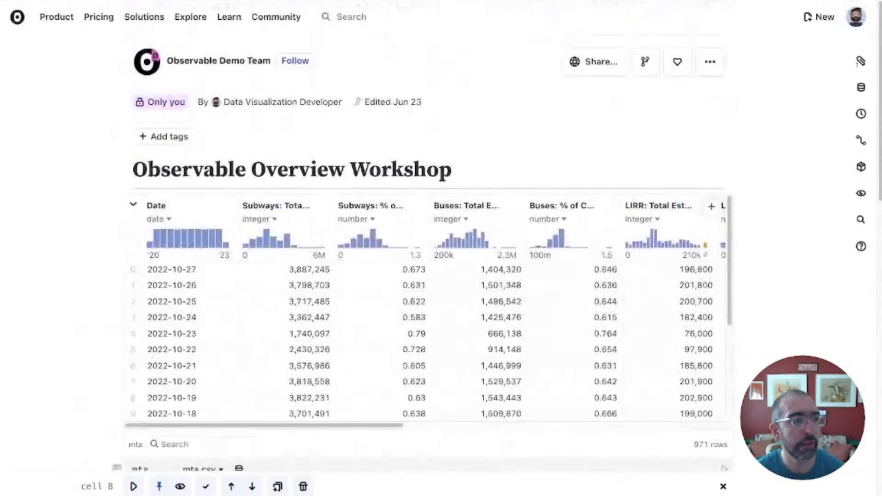
drag(117, 202, 117, 196)
scroll(501, 275, down, 4)
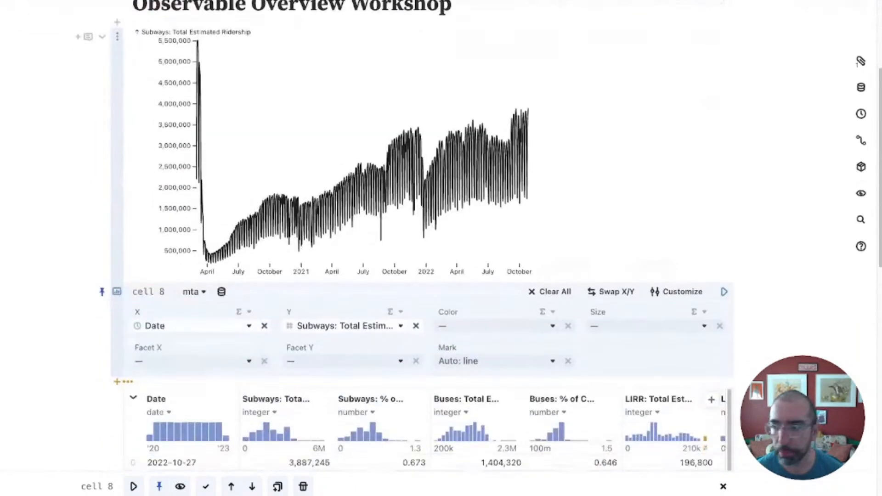
Duplicate the subway ridership chart cell.
scroll(429, 248, down, 1)
scroll(429, 248, up, 1)
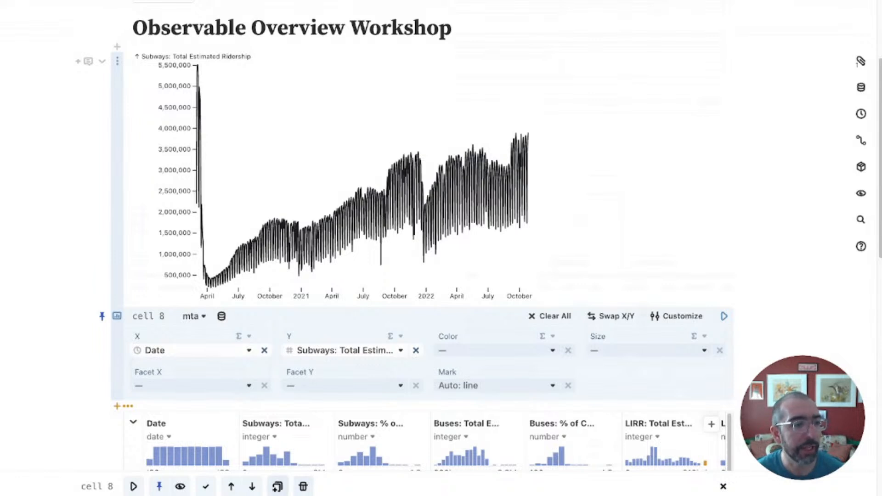
click(278, 487)
scroll(427, 248, down, 5)
scroll(427, 248, down, 3)
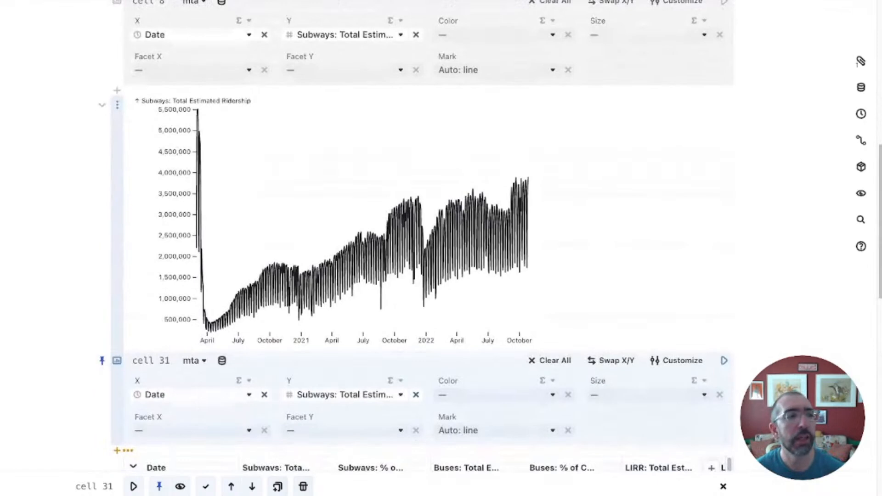
Set the Y field of the duplicated chart to Buses: Total Estimated Ridership and review the resulting line chart.
scroll(428, 248, down, 1)
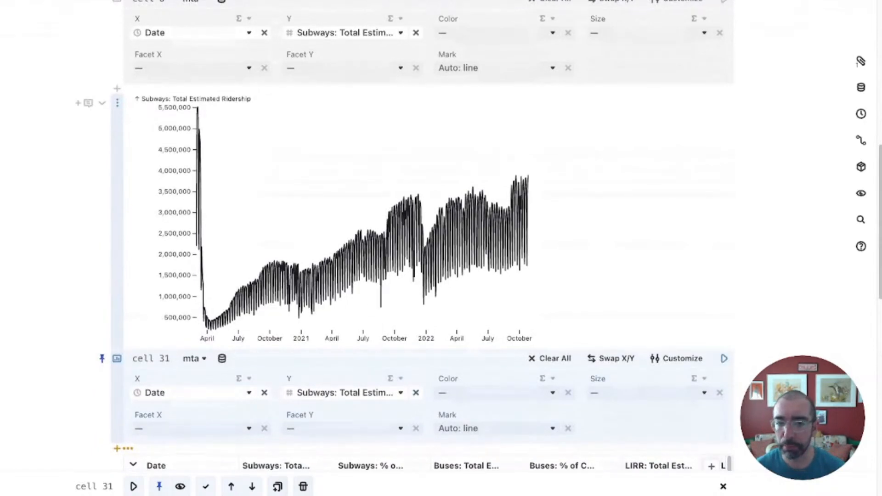
click(346, 393)
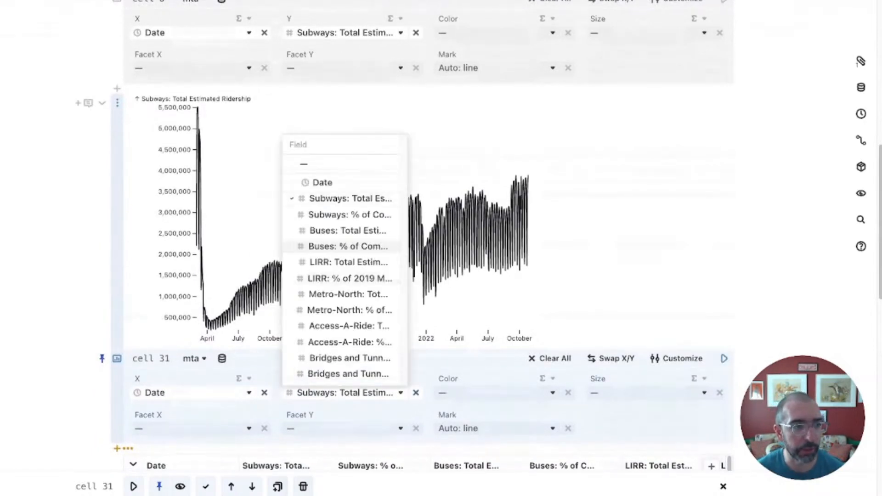
click(348, 231)
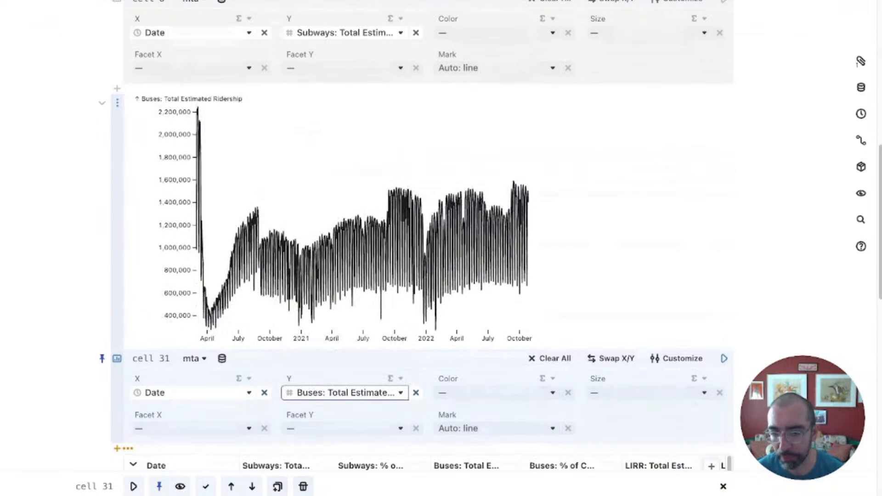
scroll(429, 229, down, 1)
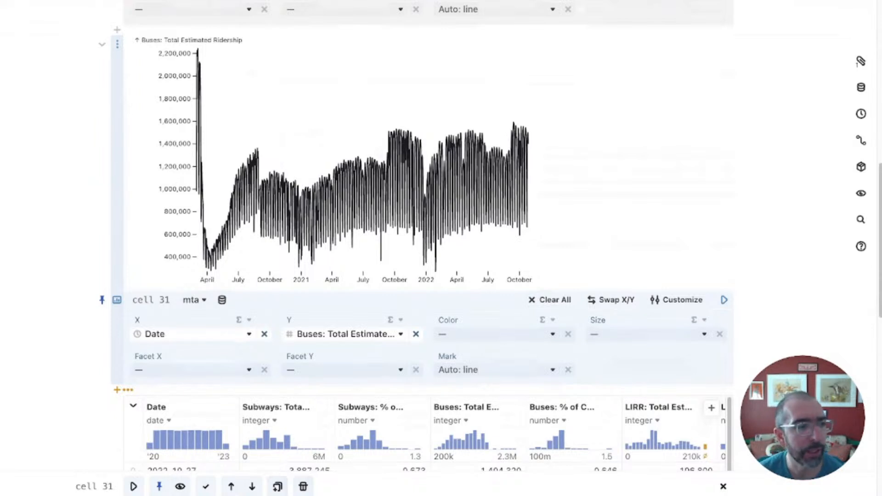
scroll(416, 236, down, 1)
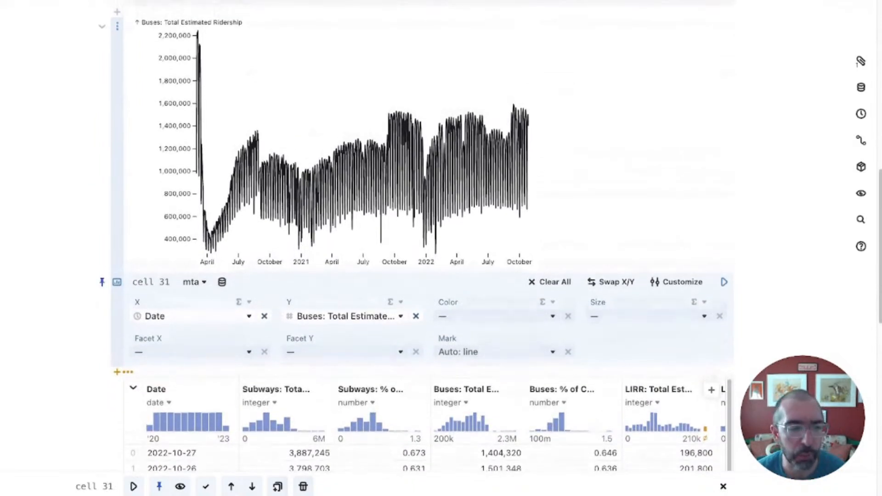
scroll(416, 235, up, 1)
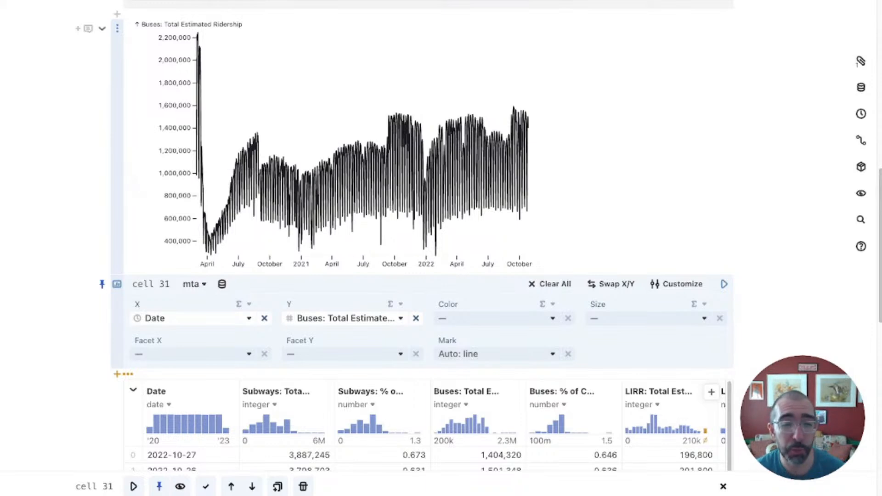
Select the a = 12, b = 20 and a + b cells together.
scroll(423, 248, down, 10)
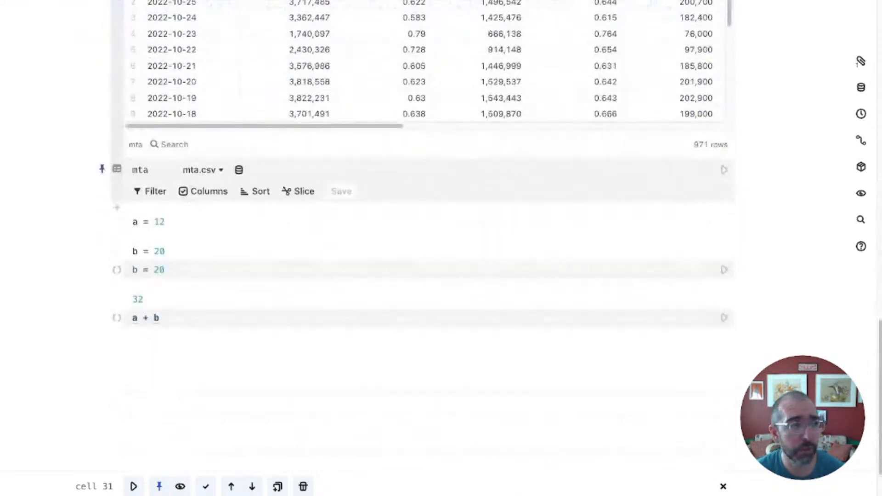
click(103, 222)
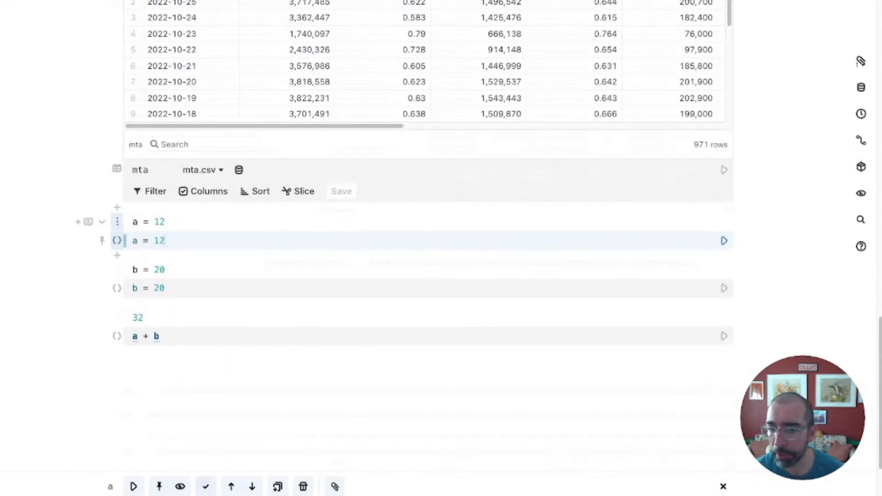
key(Escape)
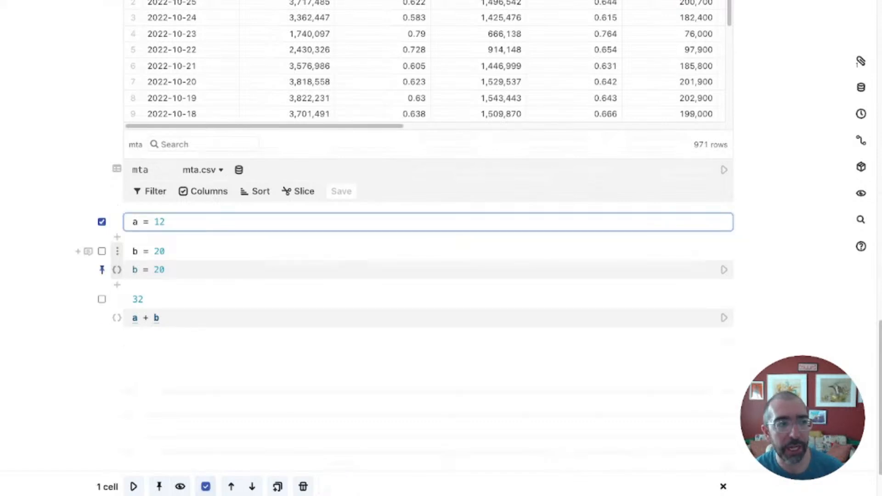
click(102, 251)
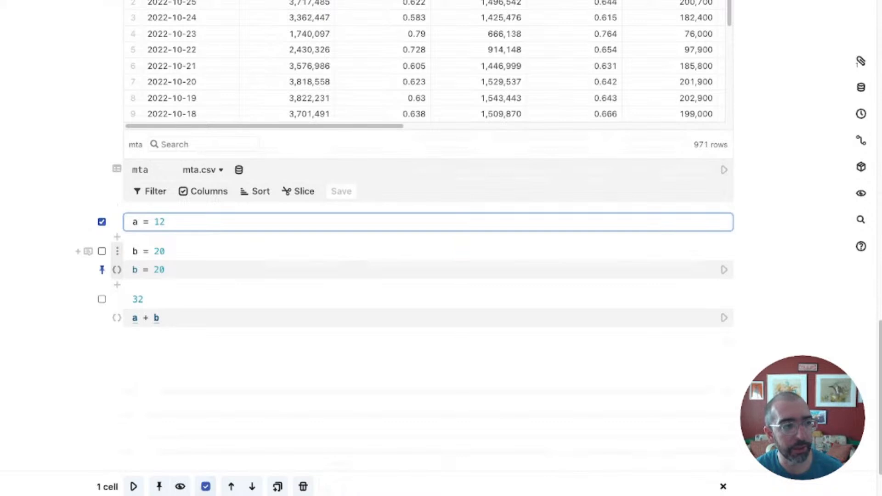
click(102, 299)
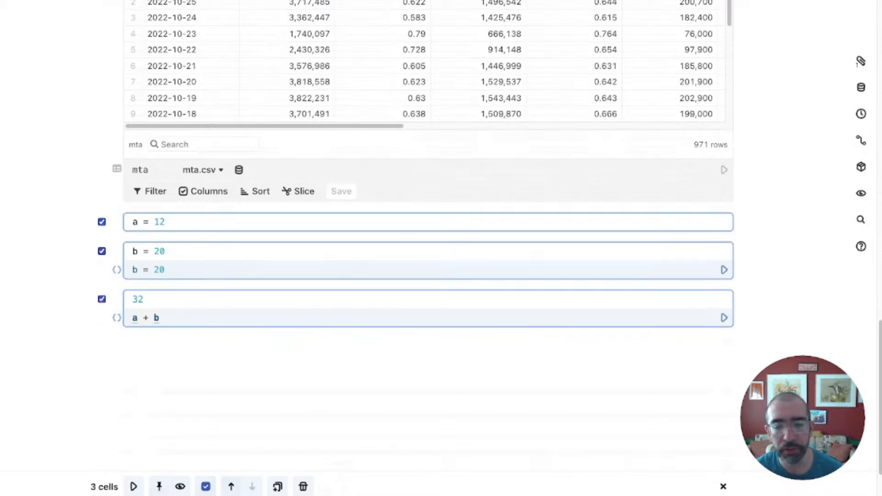
Move the three selected cells up past the mta table and charts, return them below the mta table, and clear the selection.
click(231, 487)
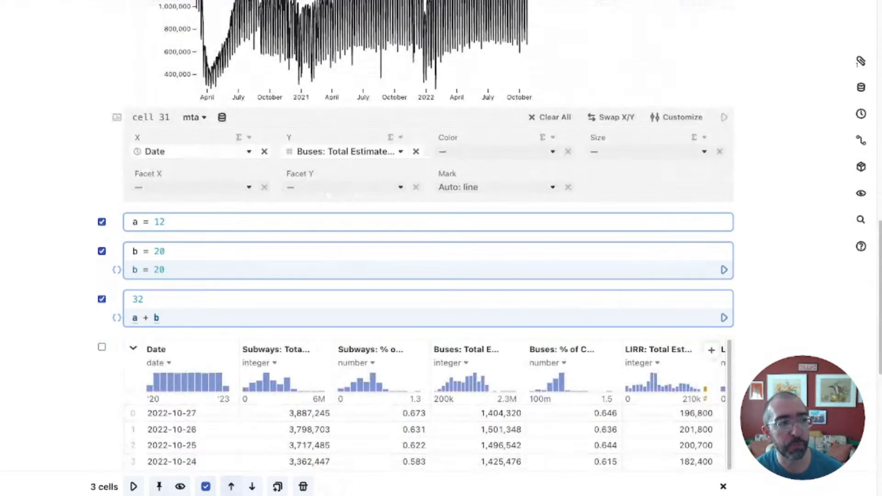
click(231, 487)
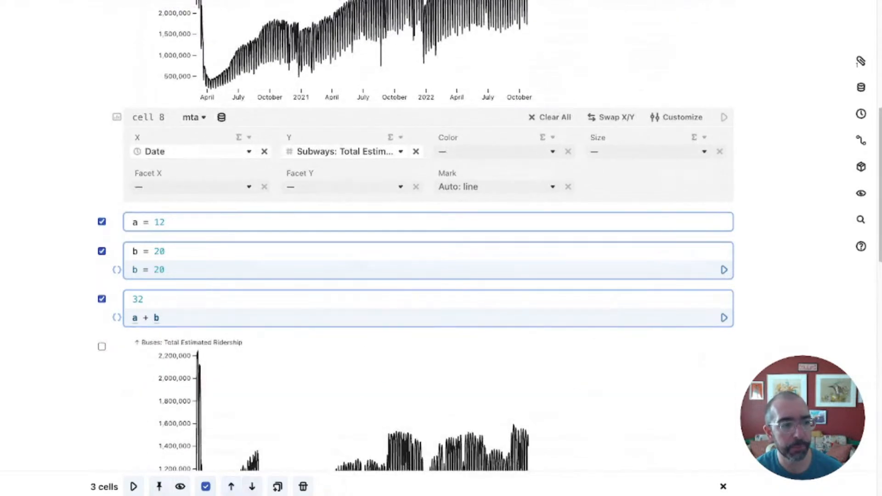
click(231, 487)
click(252, 487)
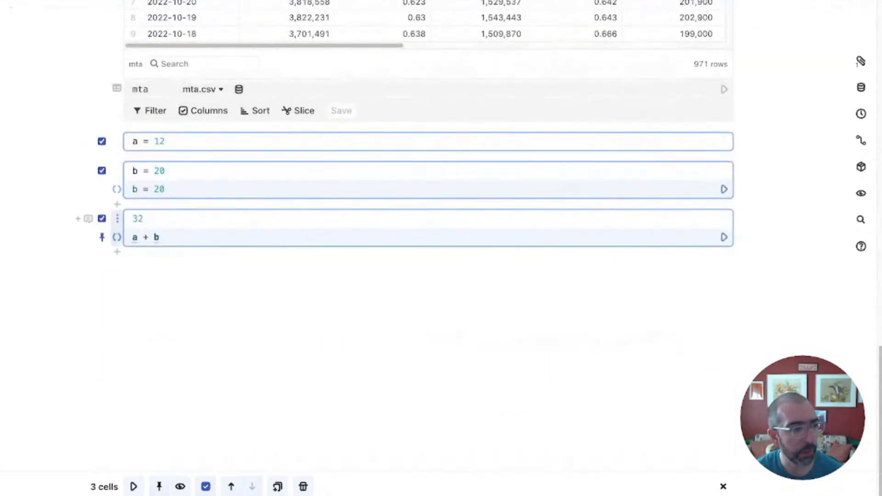
key(Escape)
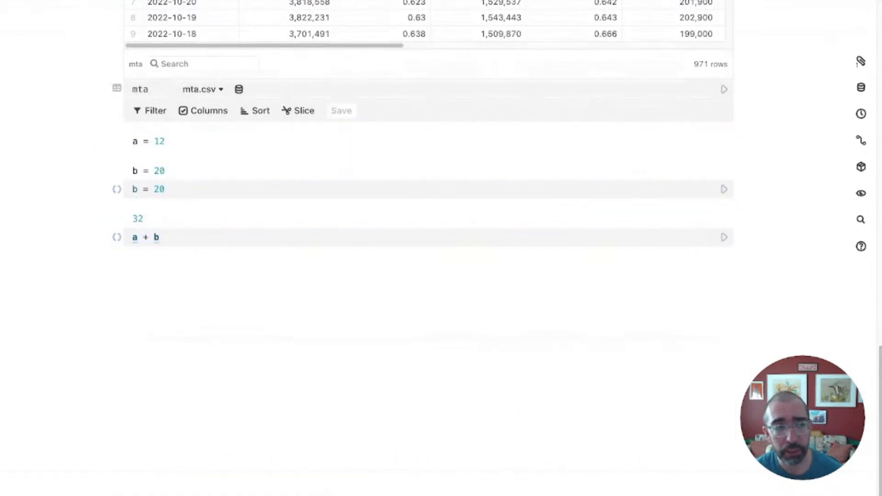
click(159, 238)
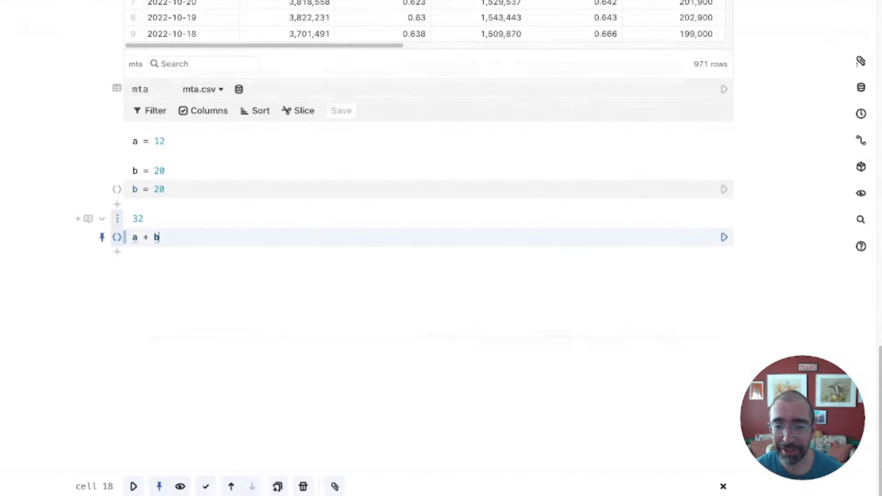
scroll(428, 184, up, 1)
scroll(427, 184, up, 1)
scroll(428, 184, up, 1)
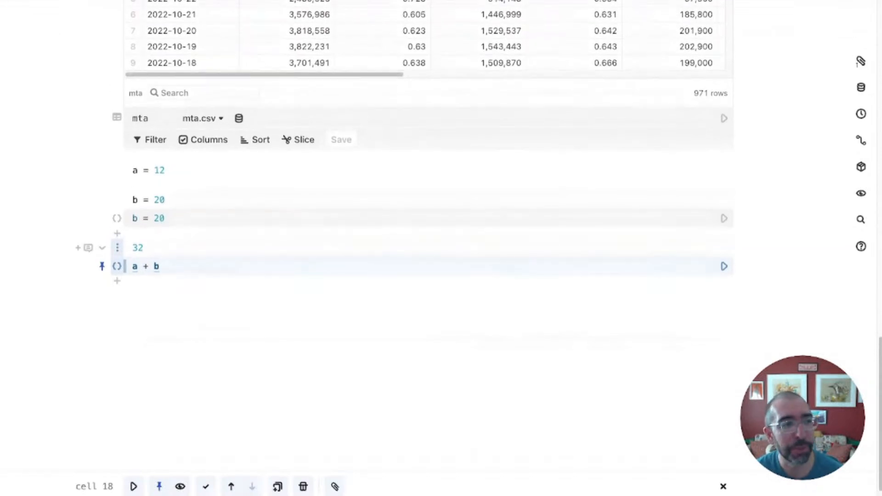
click(166, 222)
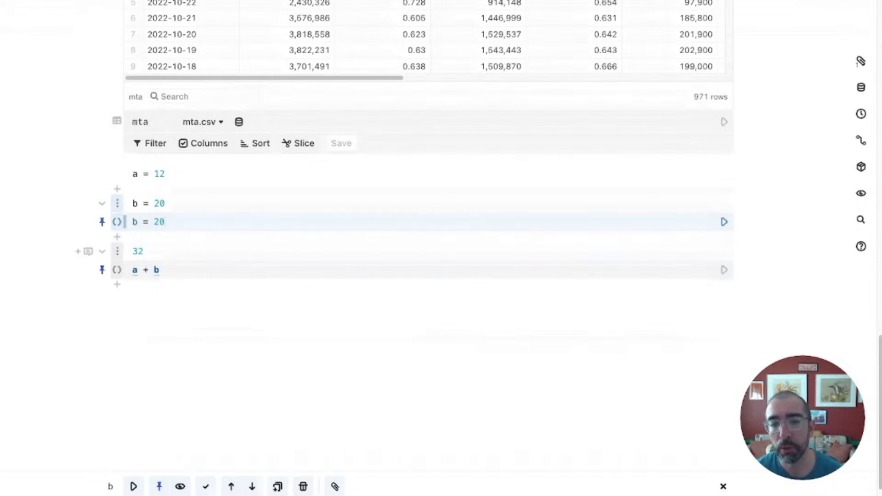
scroll(428, 152, up, 2)
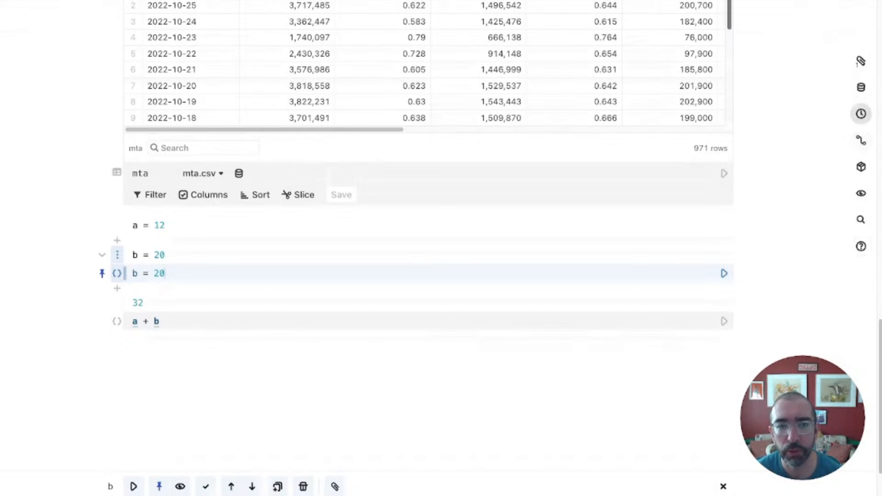
Open the notebook's version history and review its list of saved versions.
click(861, 114)
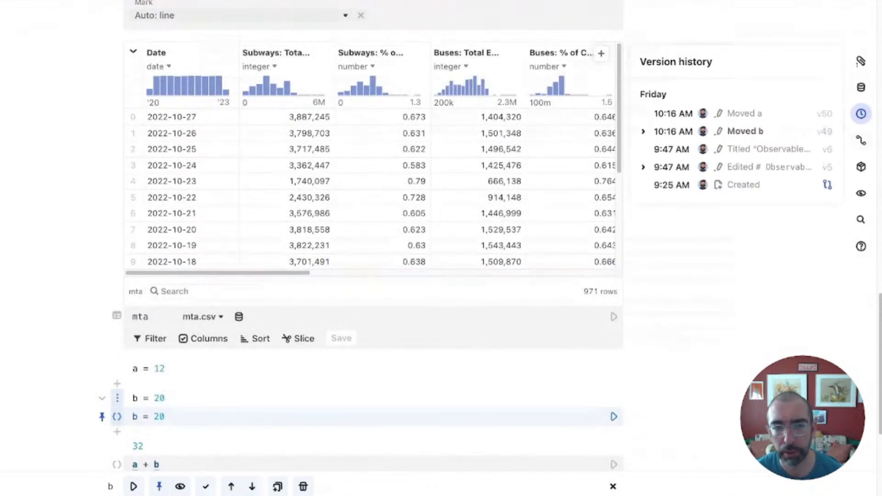
scroll(551, 202, up, 20)
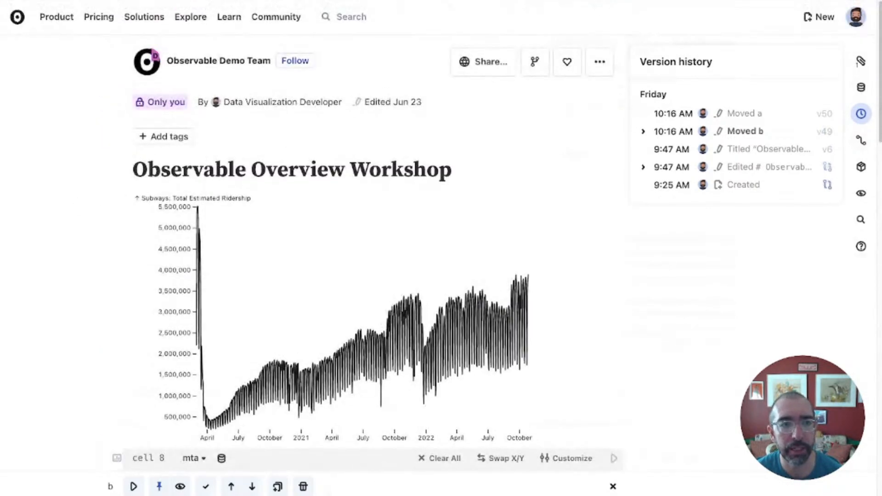
click(744, 185)
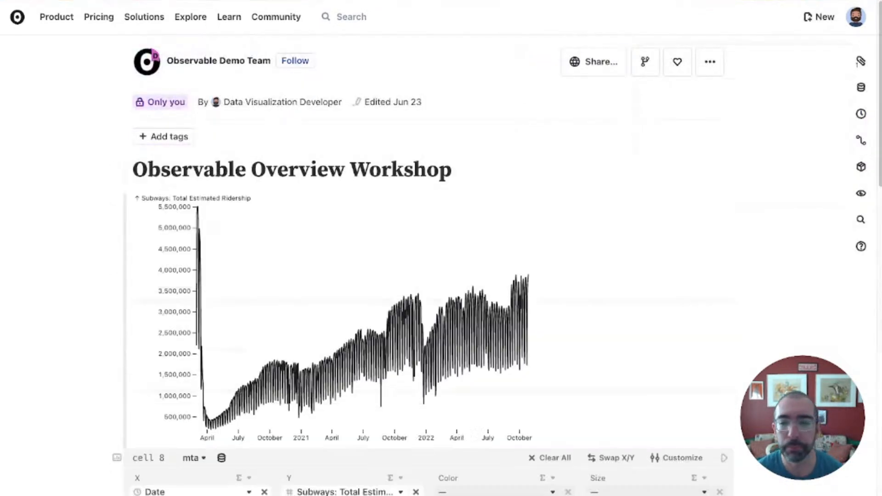
scroll(438, 249, down, 1)
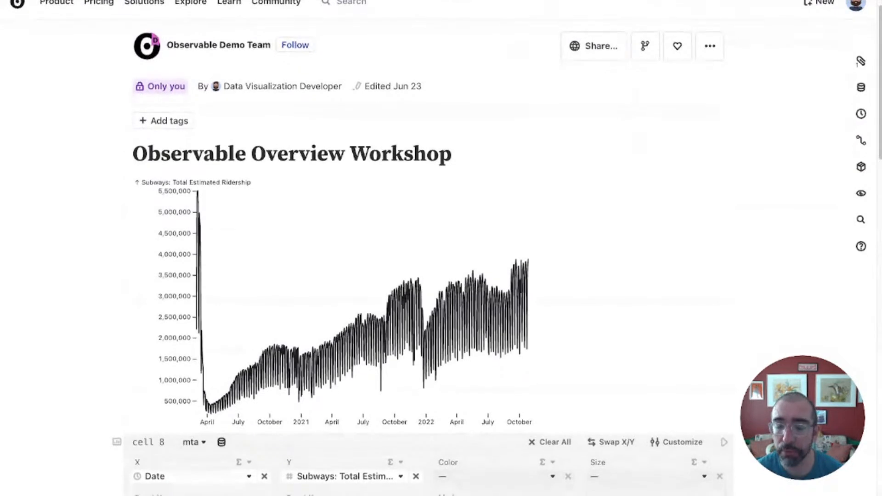
scroll(439, 248, down, 1)
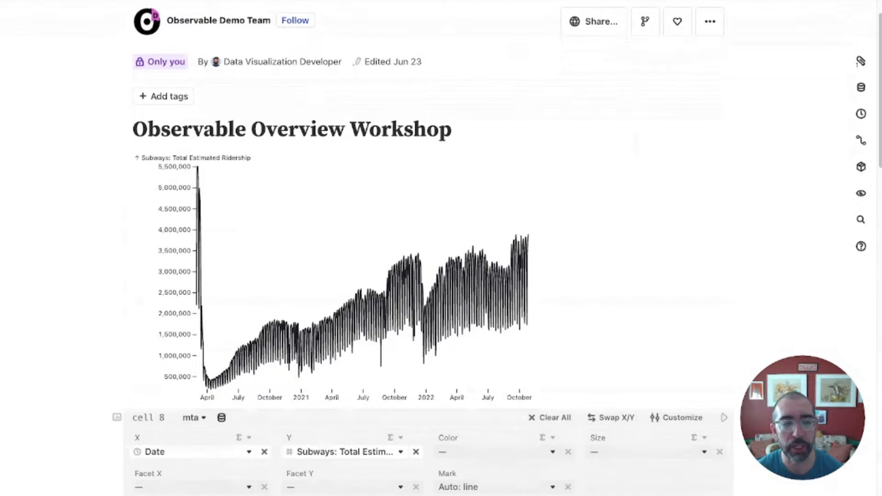
scroll(497, 249, down, 1)
Preview version 5 from the version history and compare it with version 2.
click(861, 141)
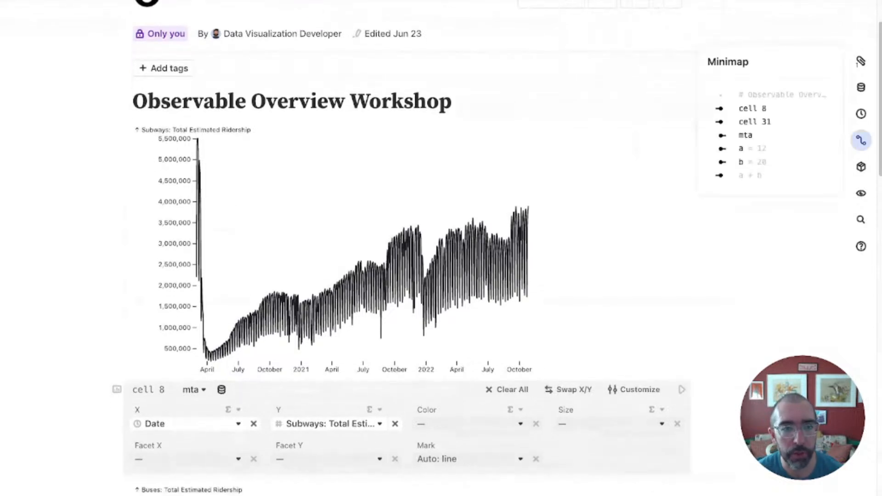
click(862, 113)
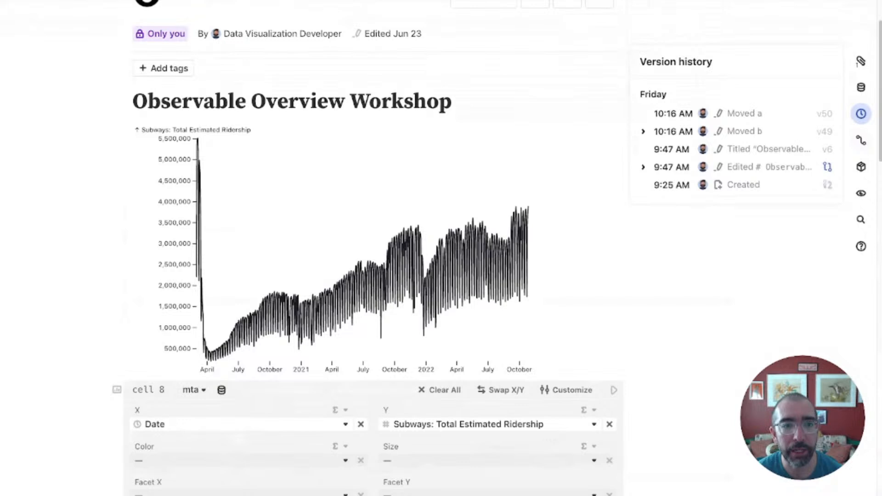
click(763, 167)
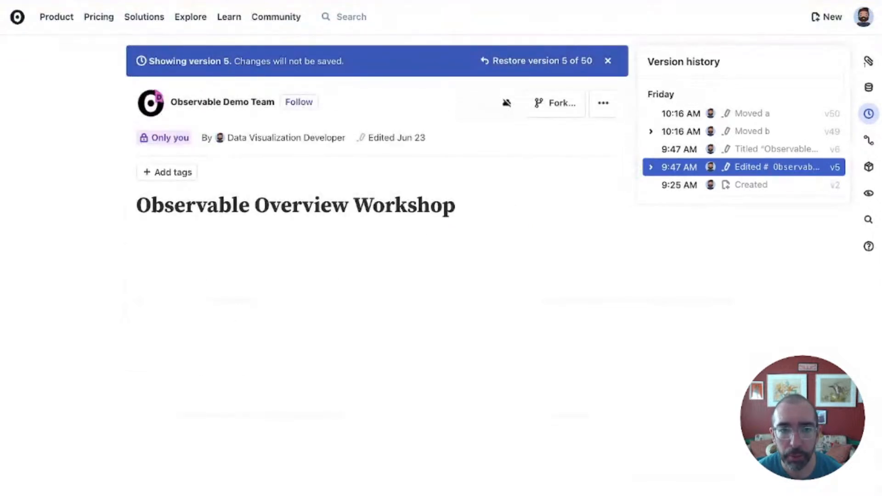
click(836, 185)
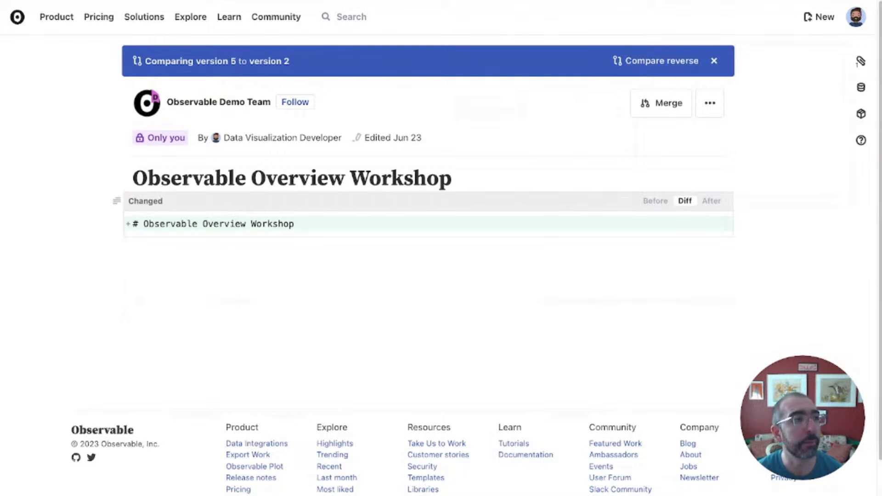
Leave the version comparison and return to the current Observable Overview Workshop notebook.
key(alt+Left)
key(alt+Left)
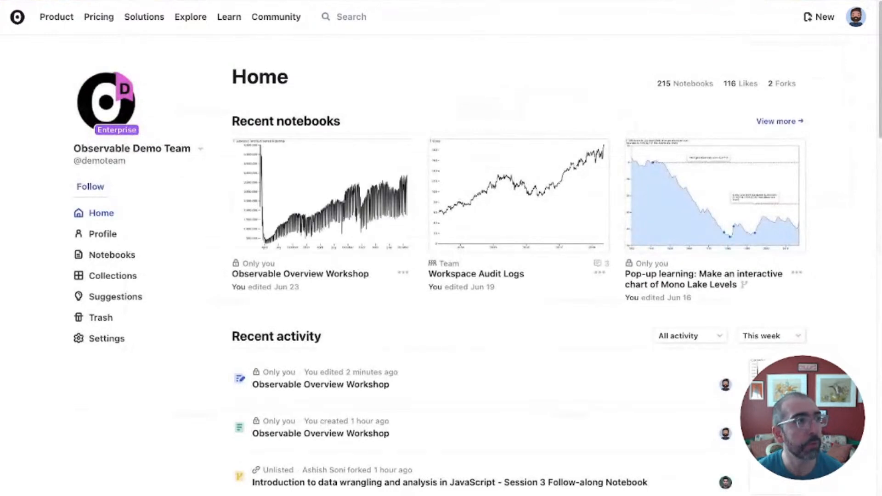
key(alt+Right)
click(719, 60)
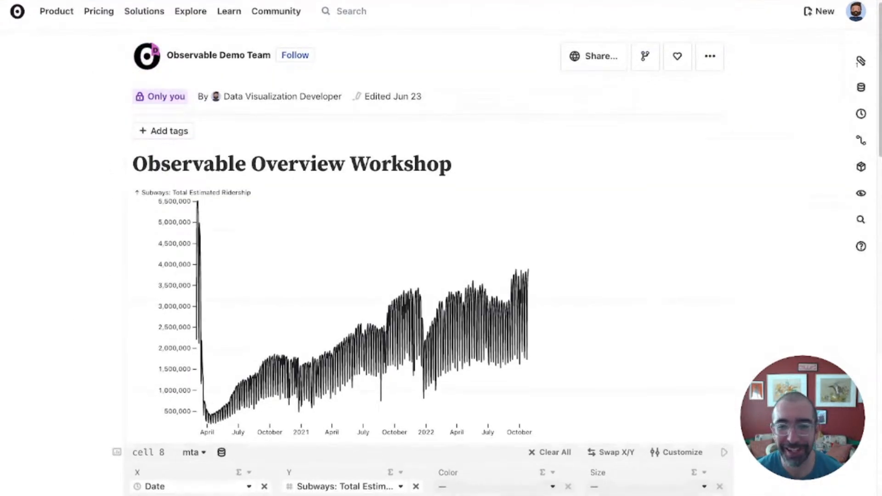
Show the notebook's file attachments and cloud files.
scroll(441, 248, down, 3)
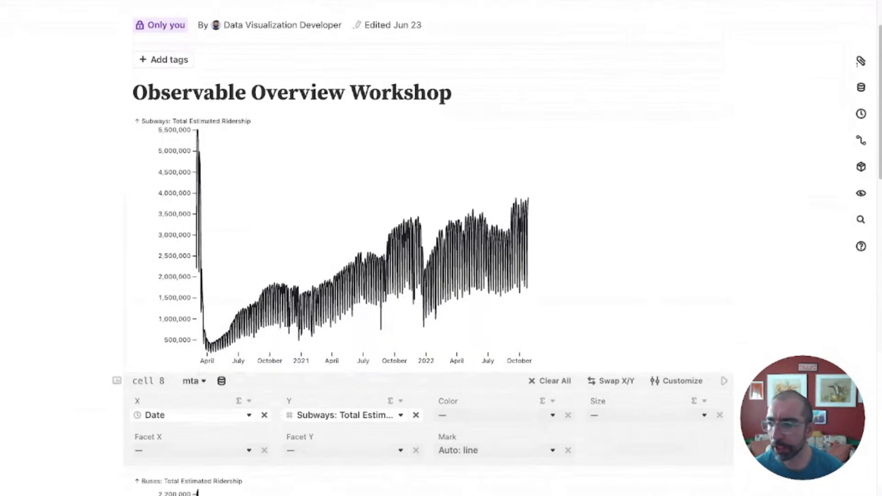
scroll(441, 248, down, 1)
scroll(441, 248, down, 1)
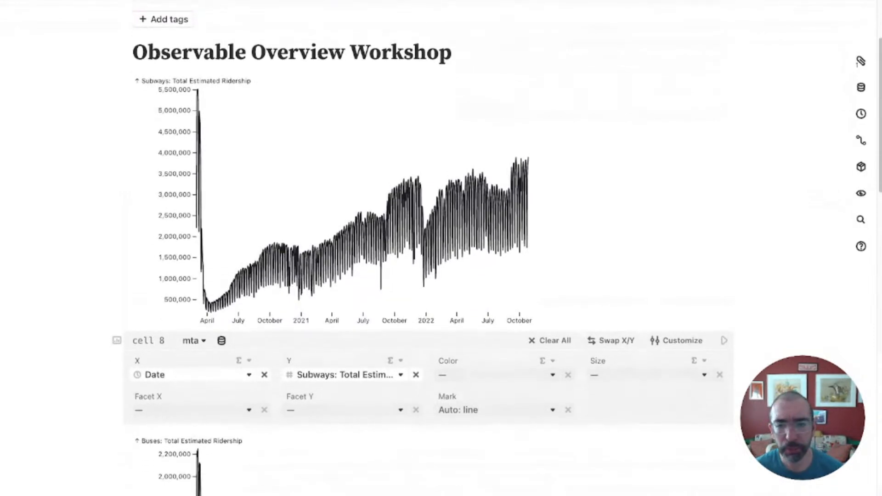
scroll(858, 64, up, 1)
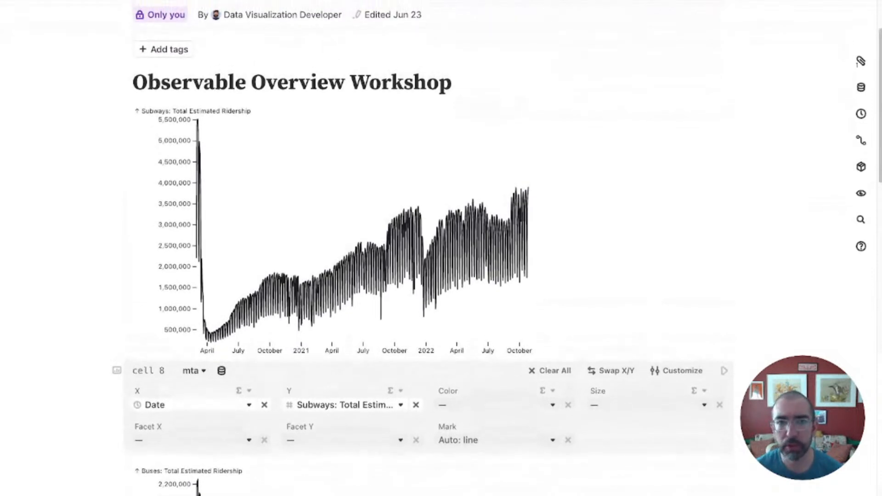
click(860, 61)
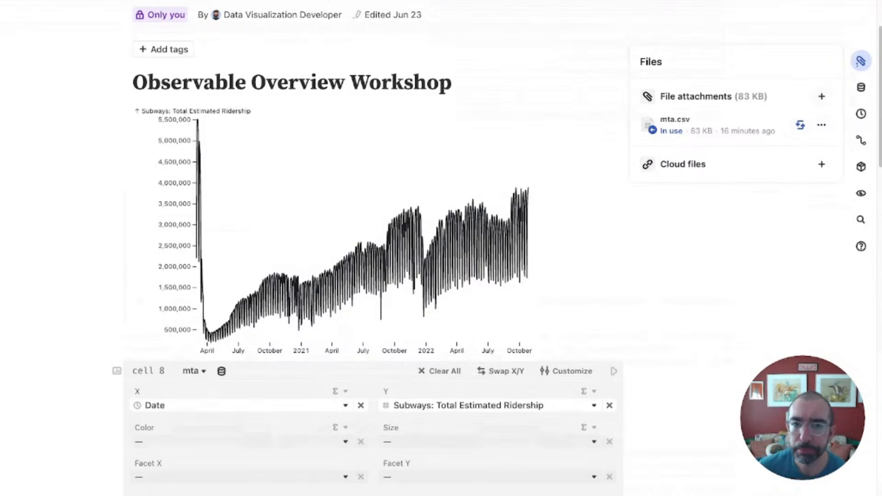
Add the demodwh Snowflake database connection to the notebook.
click(861, 87)
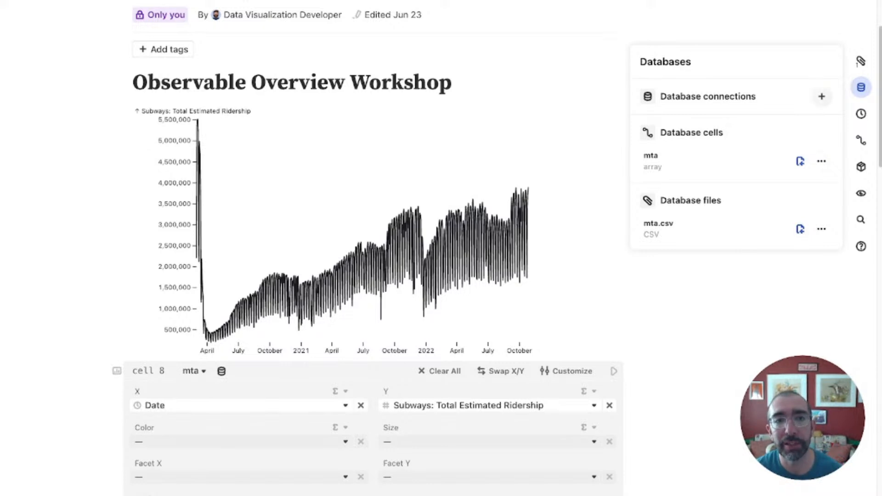
click(823, 96)
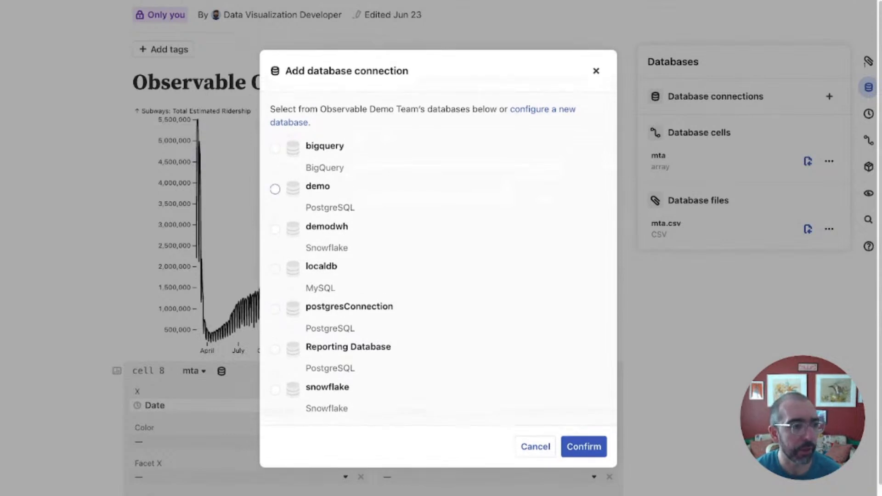
click(275, 229)
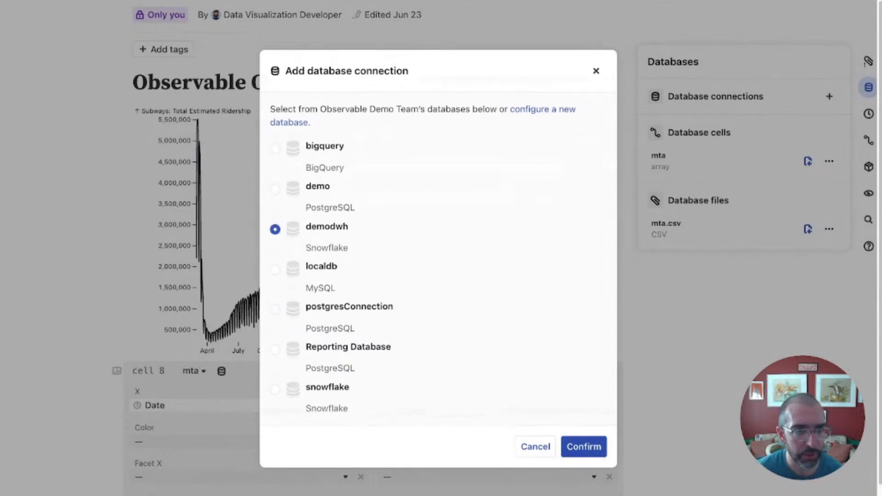
click(584, 447)
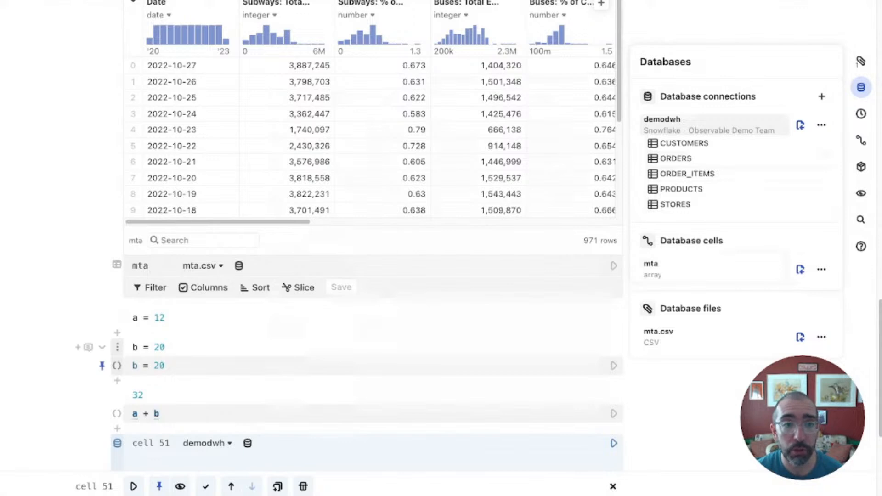
List the columns of the CUSTOMERS table, and run the query SELECT * FROM stores in the demodwh database cell.
scroll(373, 345, down, 2)
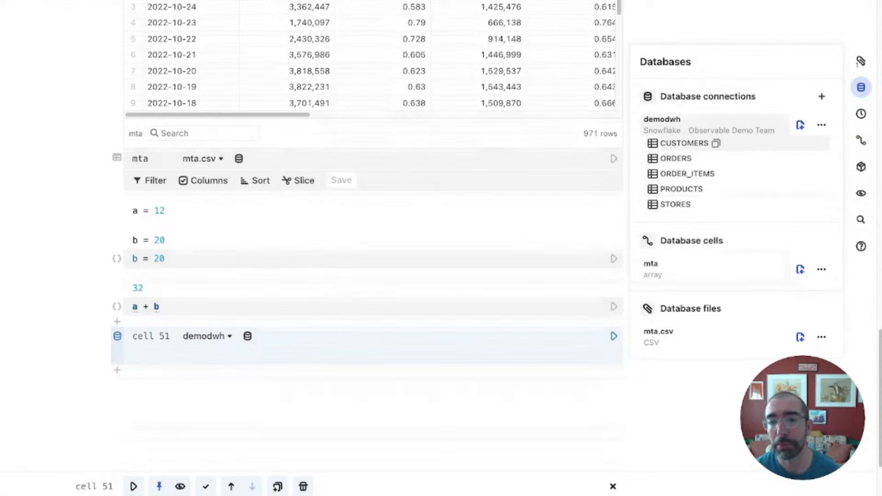
click(716, 143)
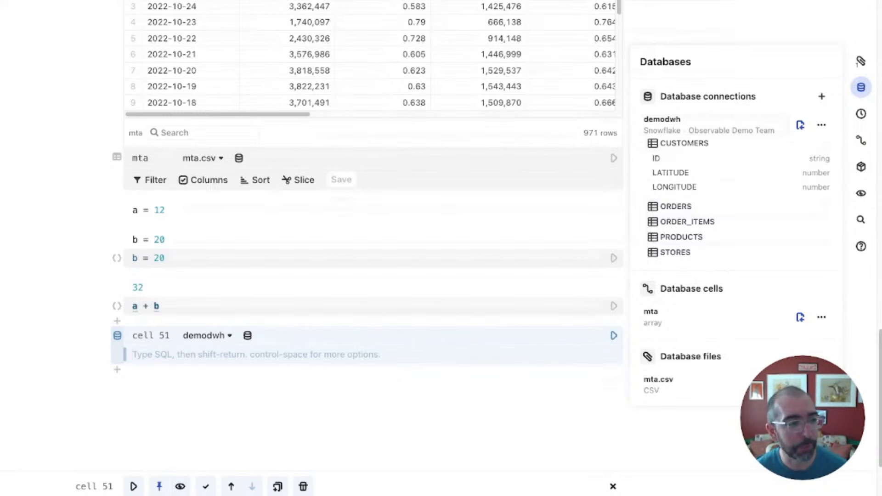
text(SELECT *)
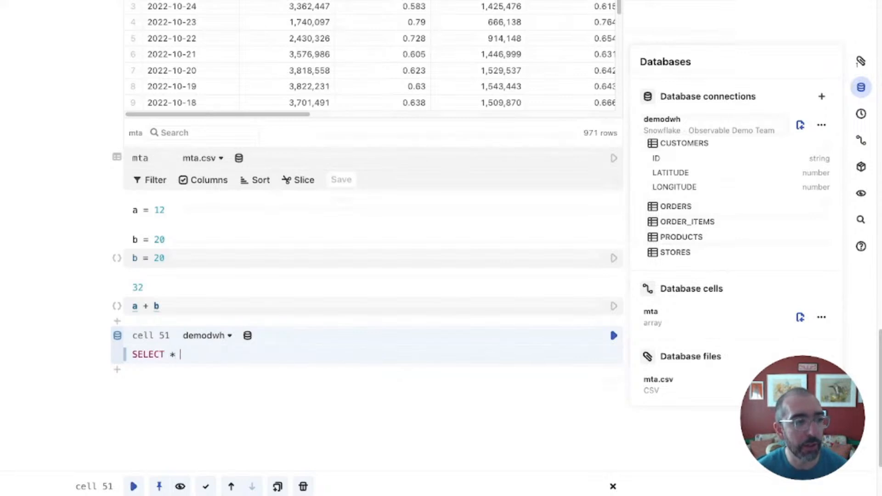
key(Return)
text(FROM stores)
key(shift+Return)
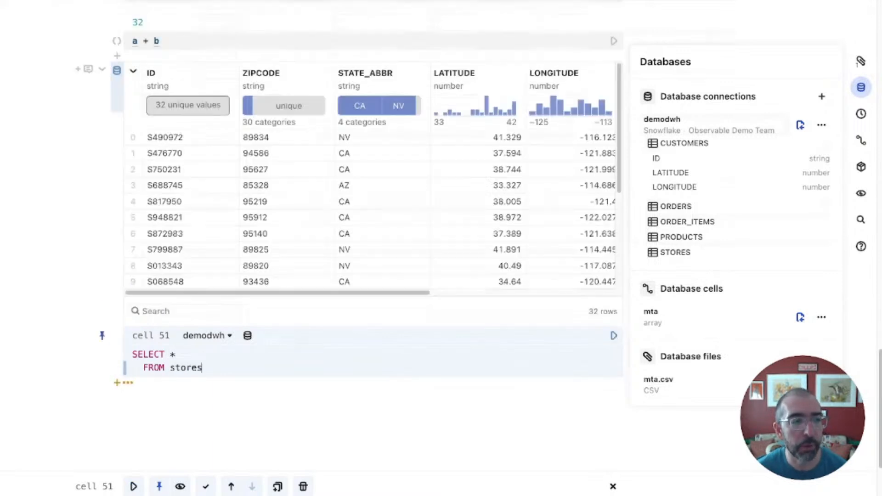
Hide the database list and look through the columns and rows returned by the stores query.
click(862, 87)
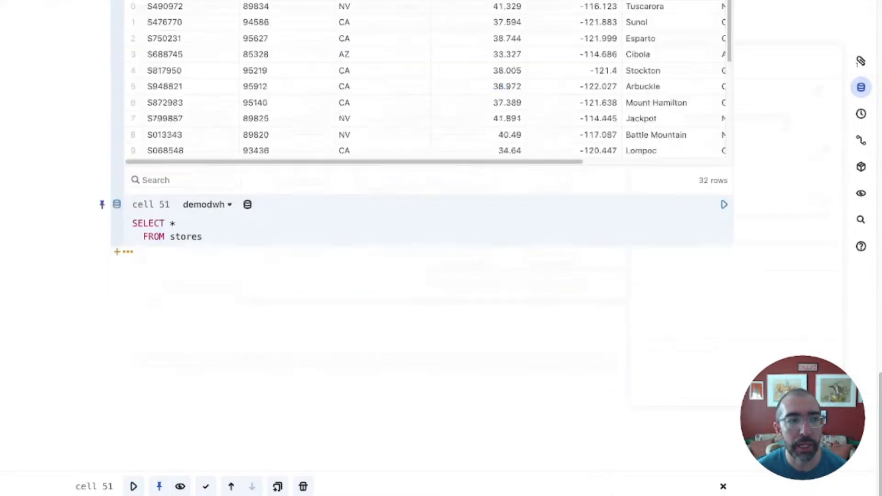
scroll(861, 87, up, 4)
scroll(427, 258, right, 5)
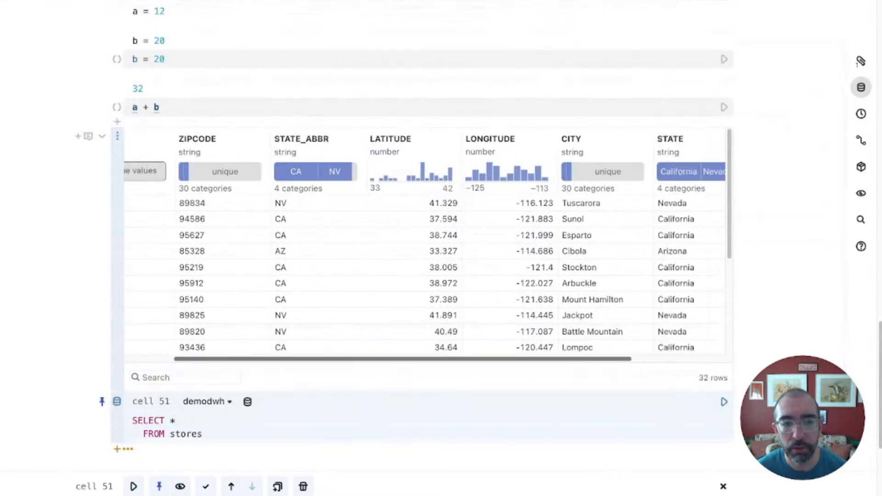
scroll(427, 257, left, 5)
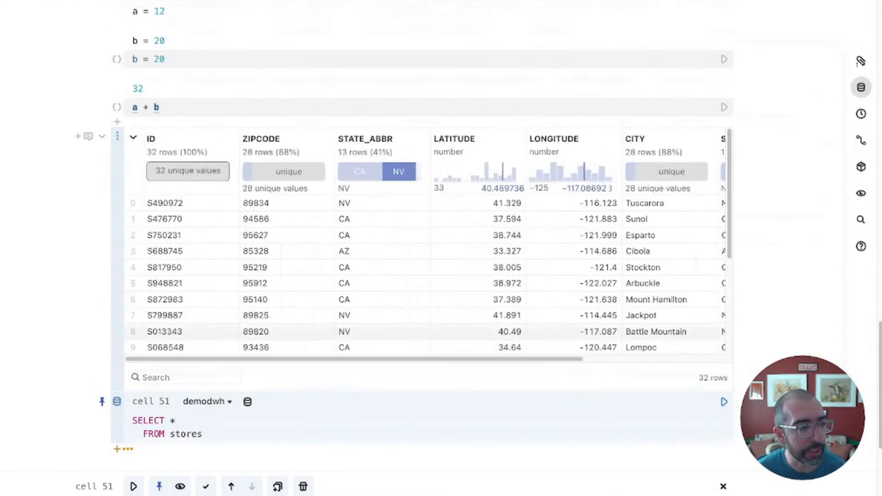
click(133, 434)
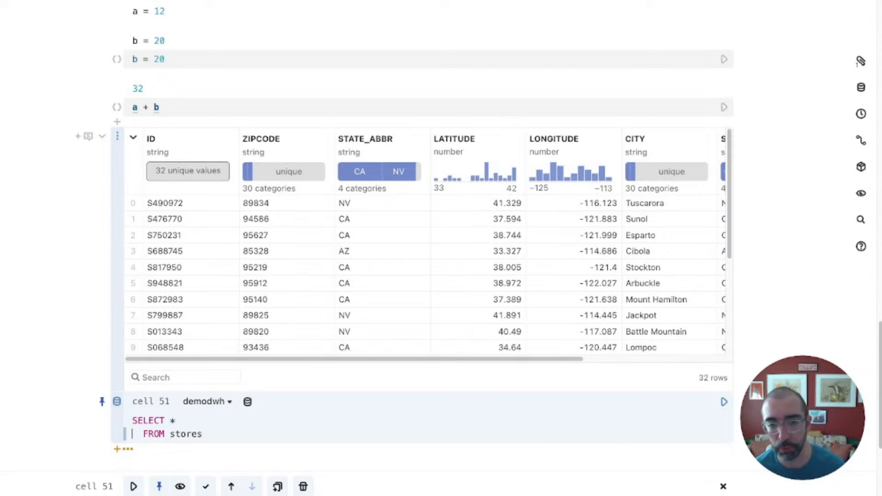
click(202, 434)
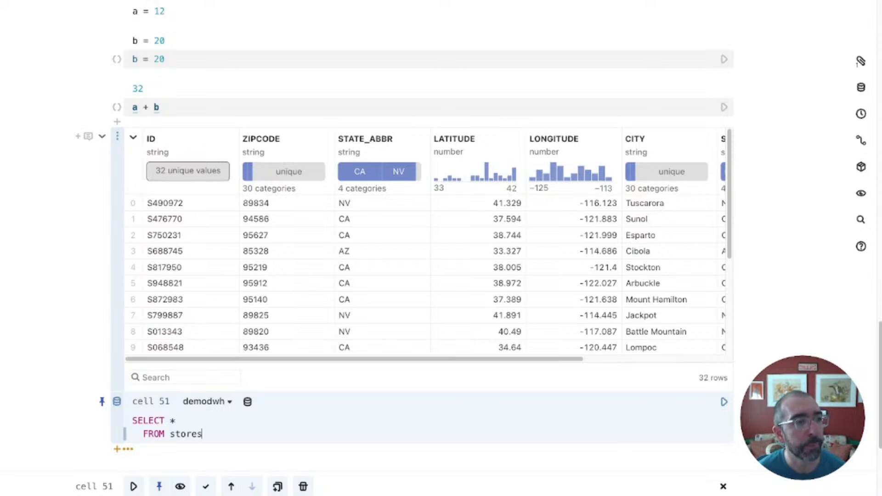
scroll(203, 433, down, 1)
scroll(429, 230, down, 1)
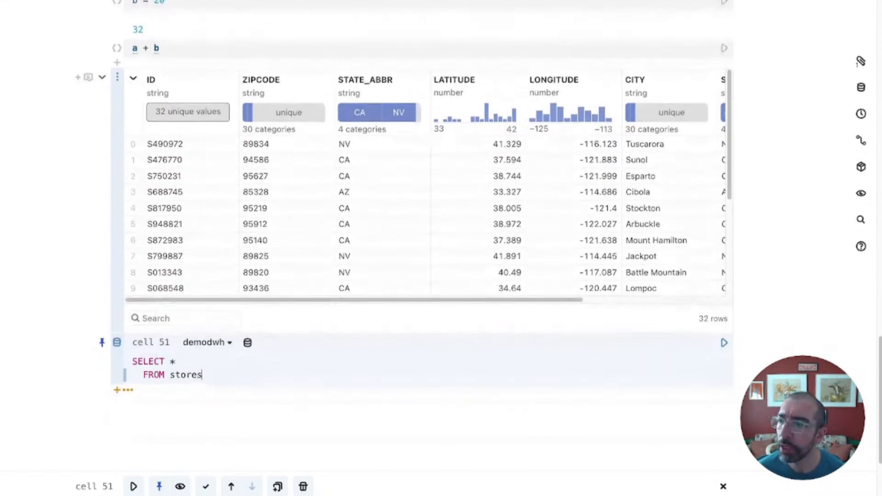
scroll(428, 230, down, 1)
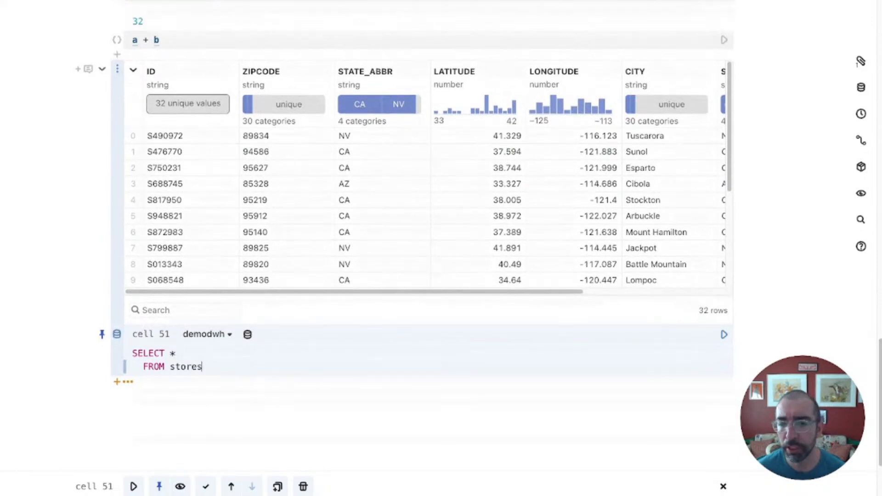
scroll(428, 230, up, 1)
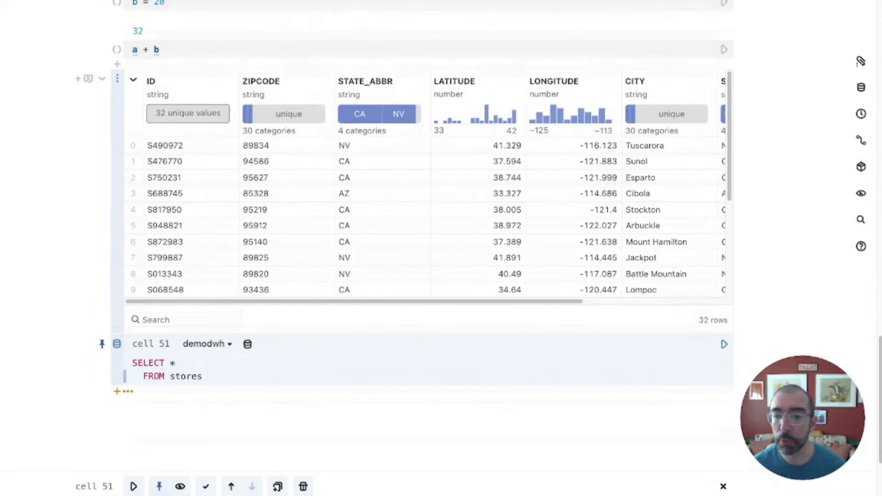
Convert the mta data table into a new SQL cell directly below it.
scroll(428, 230, up, 15)
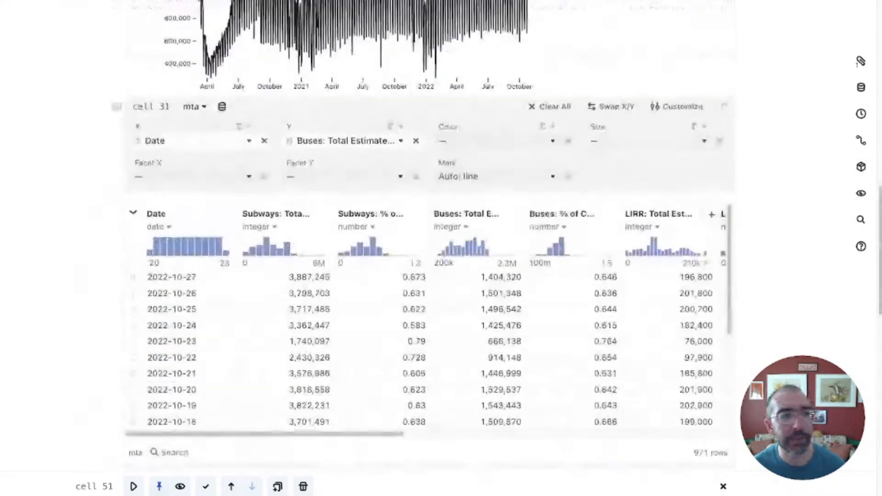
scroll(428, 230, up, 10)
scroll(427, 230, down, 6)
scroll(428, 230, down, 12)
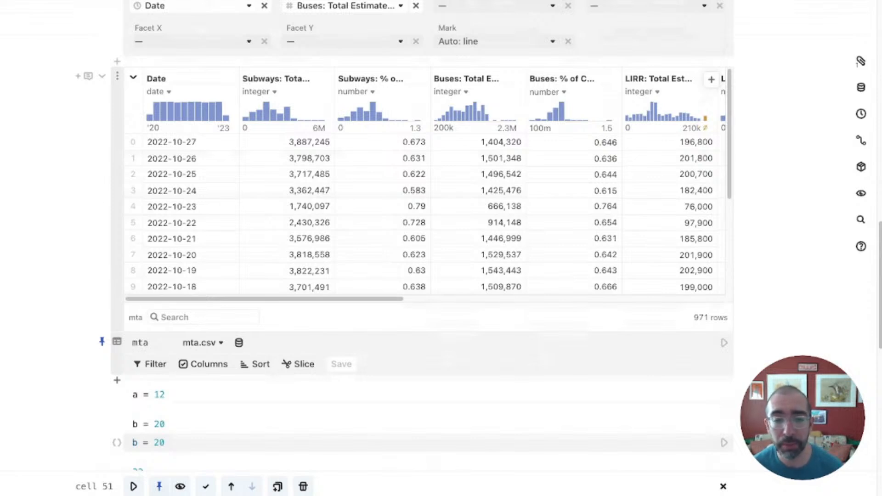
click(117, 381)
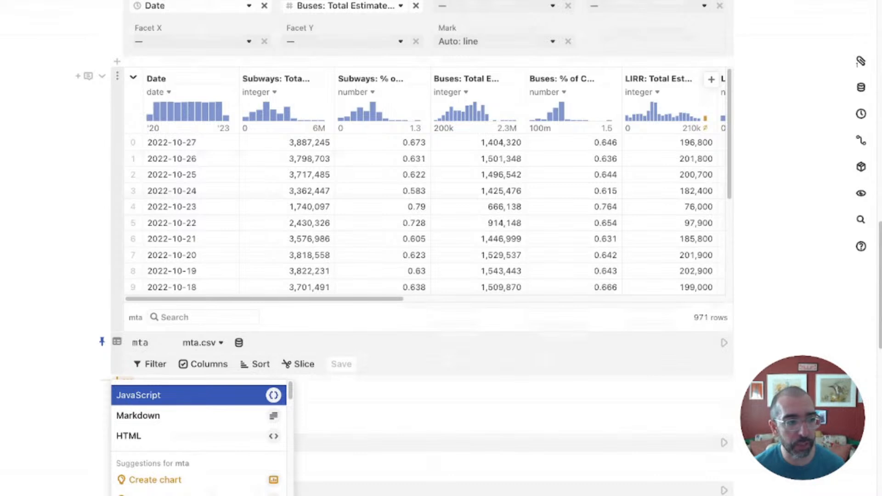
scroll(117, 380, down, 2)
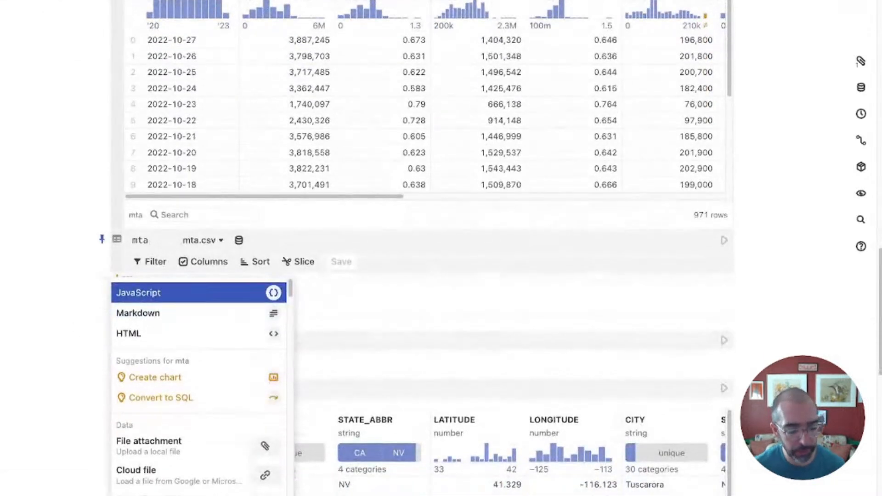
text(SQL)
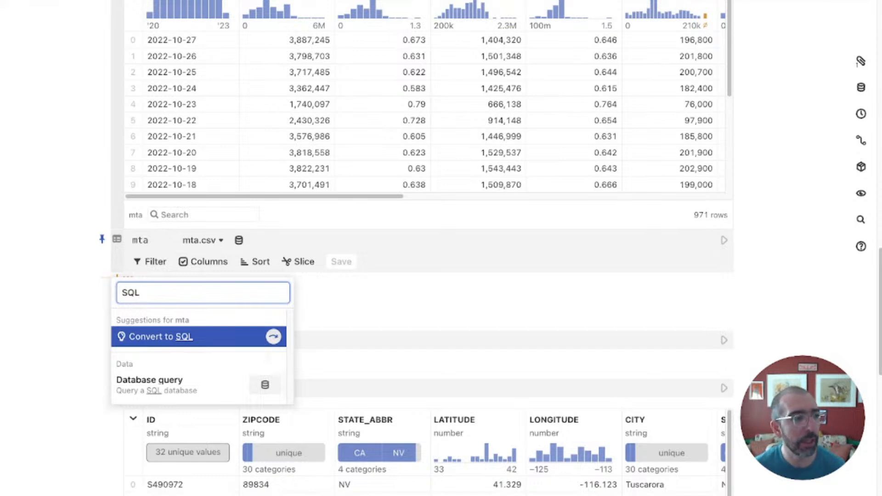
key(Return)
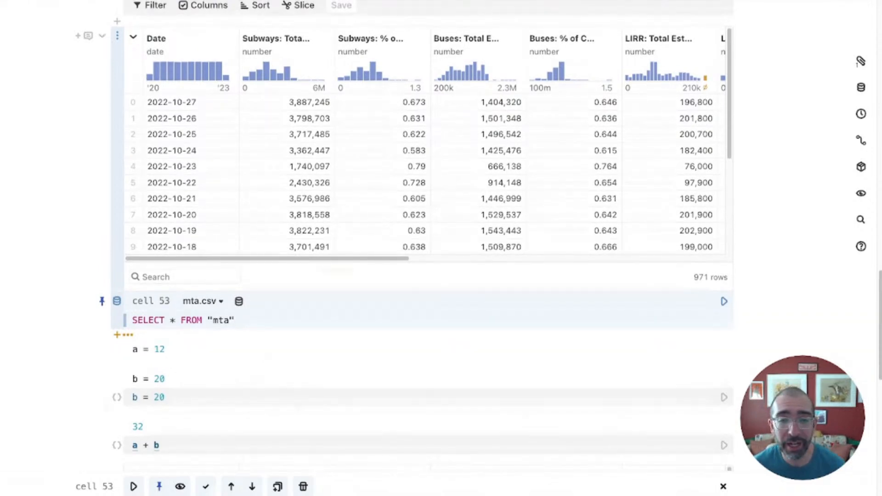
Rewrite the new SQL query with an unquoted table name, placing FROM mta on its own line.
key(shift+Left)
key(shift+Left)
key(shift+Left)
key(shift+Left)
key(shift+Left)
key(shift+Left)
key(shift+Right)
text(mta)
key(ctrl+Left)
key(ctrl+Left)
key(Return)
key(Up)
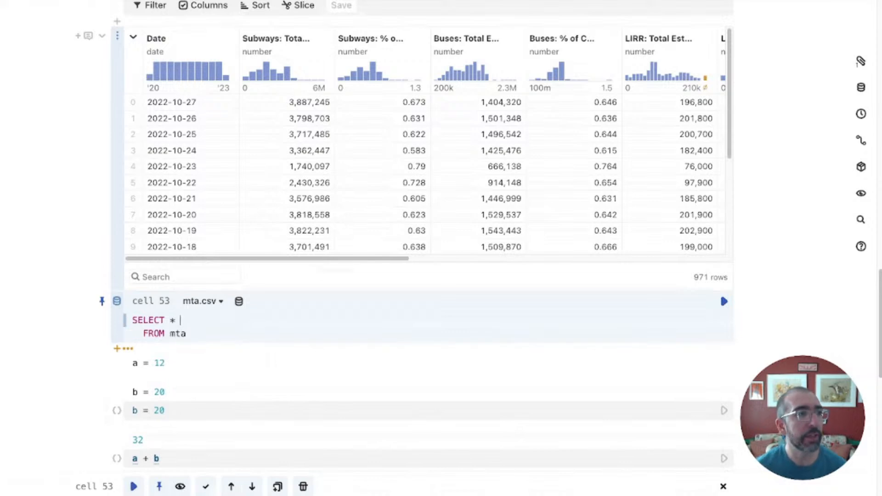
Replace the asterisk in the mta query with the Date column and begin a second column line with a comma.
key(BackSpace)
key(BackSpace)
text(Date)
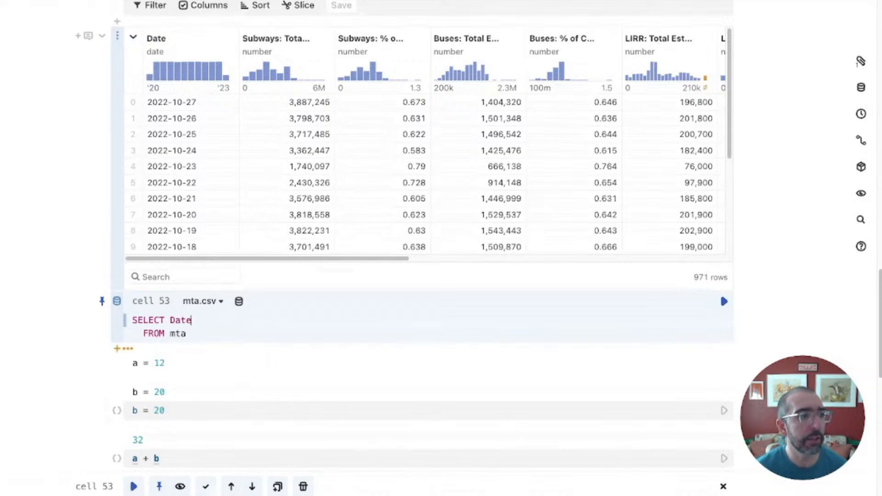
key(Return)
text(,)
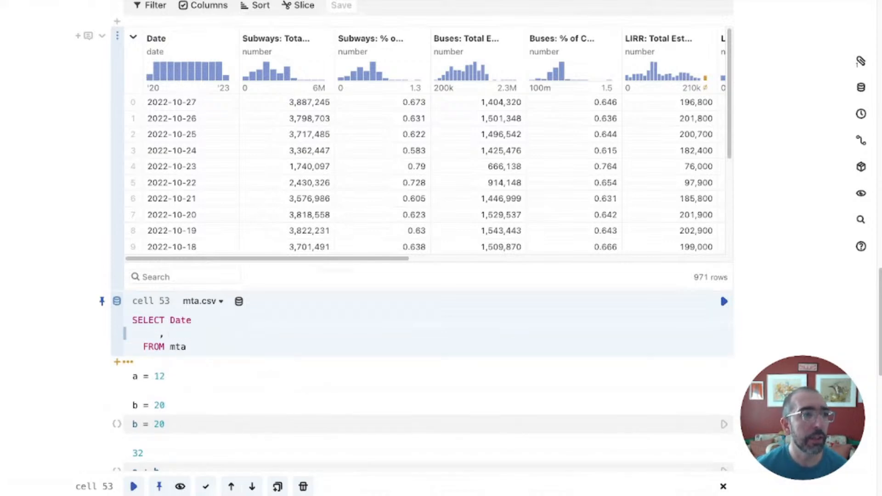
Widen the subway ridership column, copy its full header, and add "Subways: Total Estimated Ridership" as value to the query.
drag(335, 43, 472, 42)
triple_click(315, 38)
key(ctrl+c)
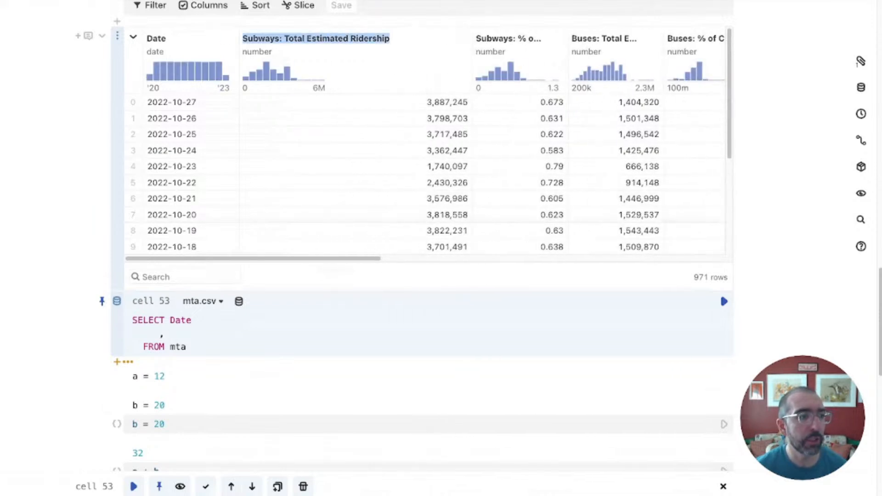
click(170, 334)
text(")
key(ctrl+v)
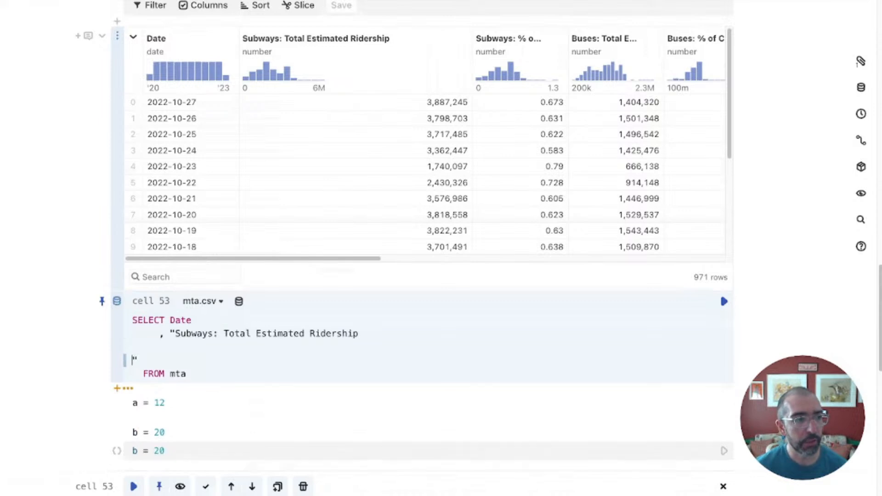
key(End)
text(as value)
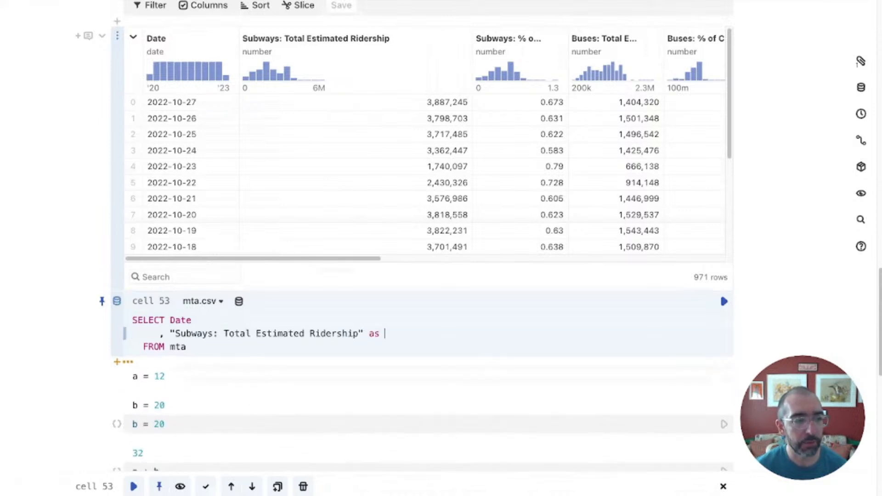
Add ORDER BY Date ASC after FROM mta and run the query.
key(Down)
key(Return)
text(ORDER BY Date ASC)
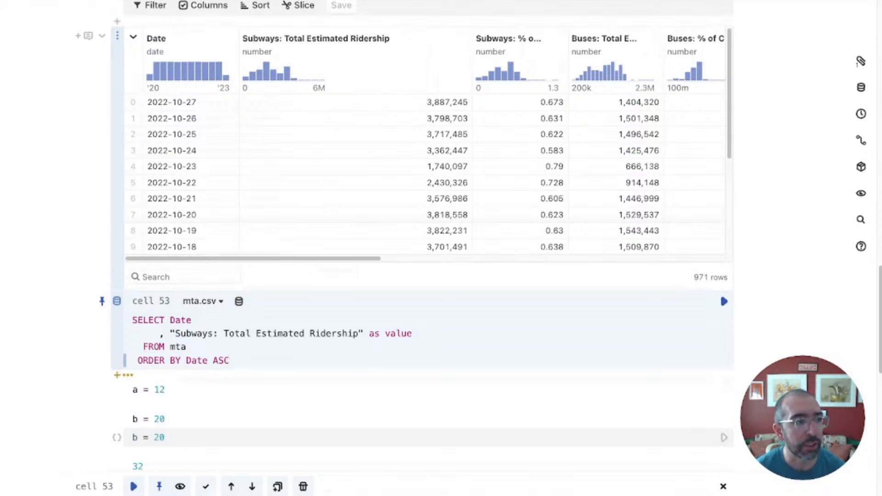
key(shift+Return)
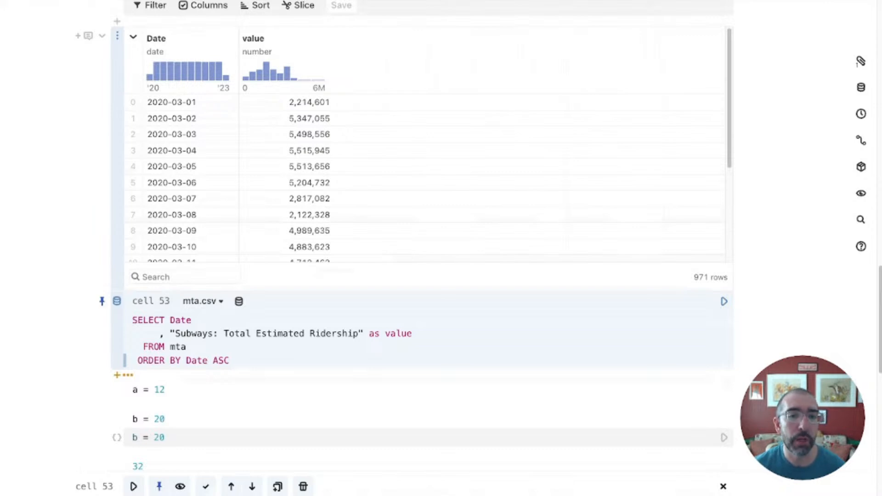
Insert a JavaScript cell below the mta SQL query and define myDatabase with the DuckDBClient.of snippet.
click(117, 376)
key(Return)
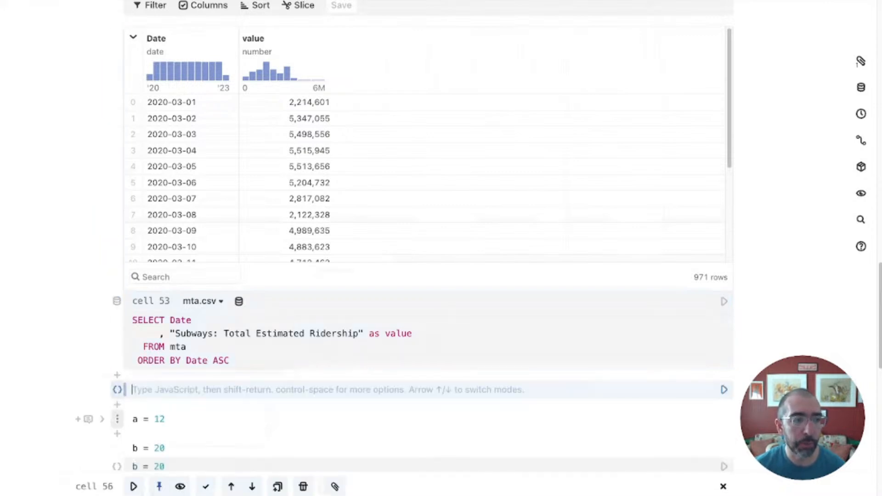
scroll(428, 331, down, 2)
text(m)
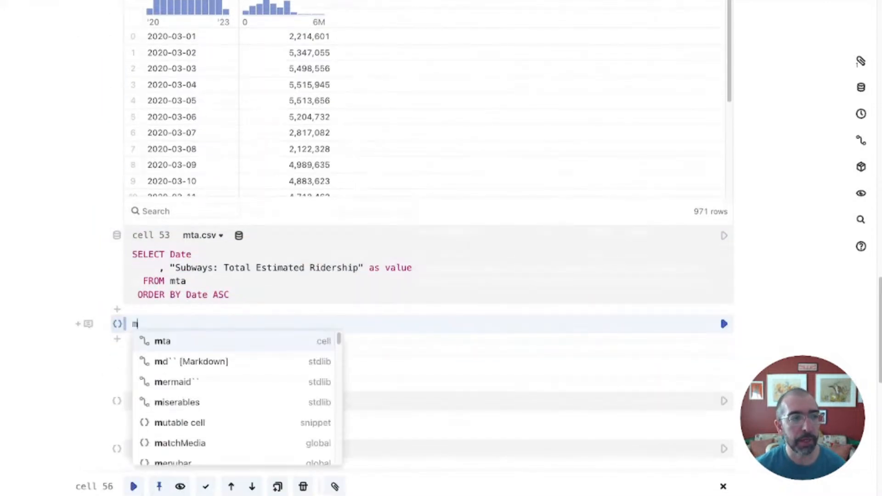
text(yDataba)
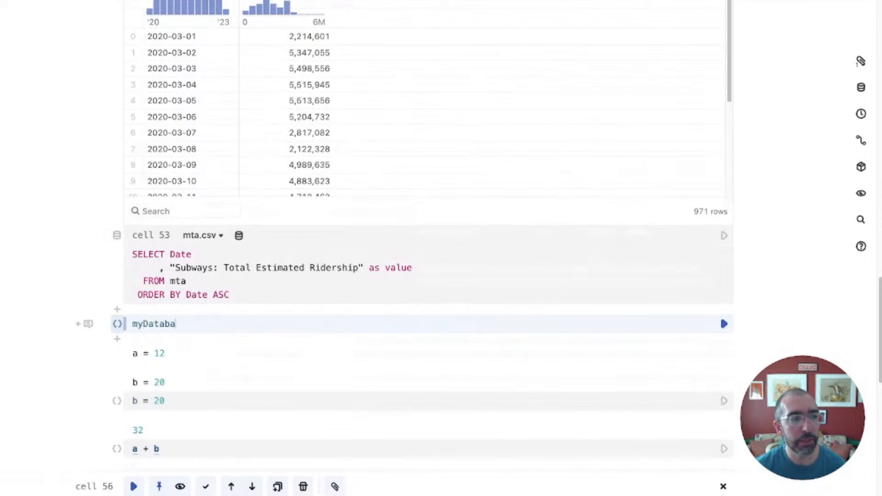
text(se = Duck)
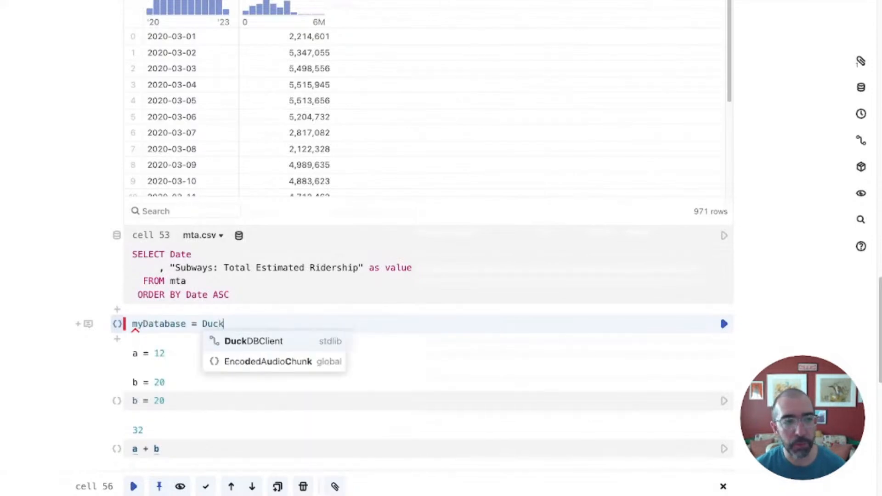
key(Return)
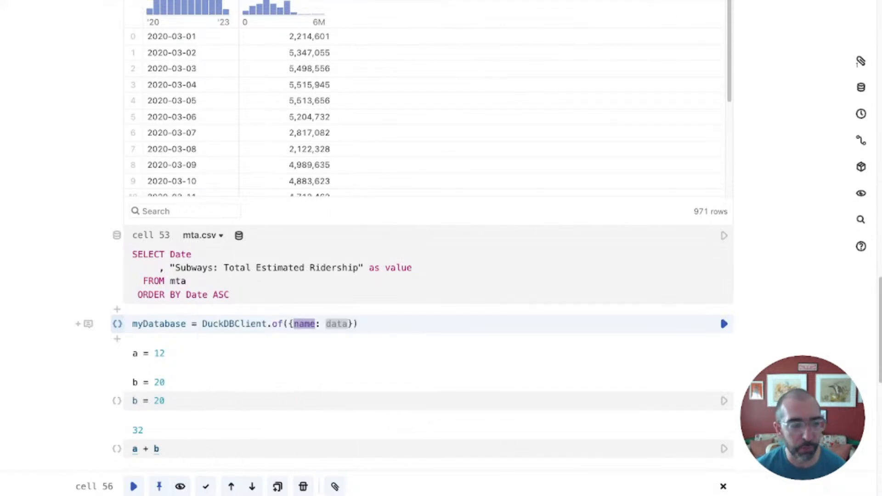
Replace the snippet's name and data placeholders with mta and run the myDatabase cell.
key(Escape)
drag(293, 324, 348, 324)
text(mta)
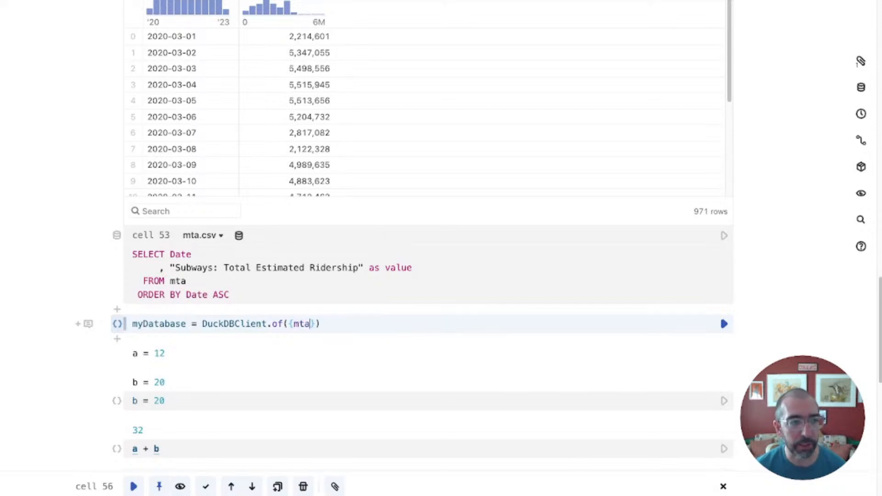
key(shift+Return)
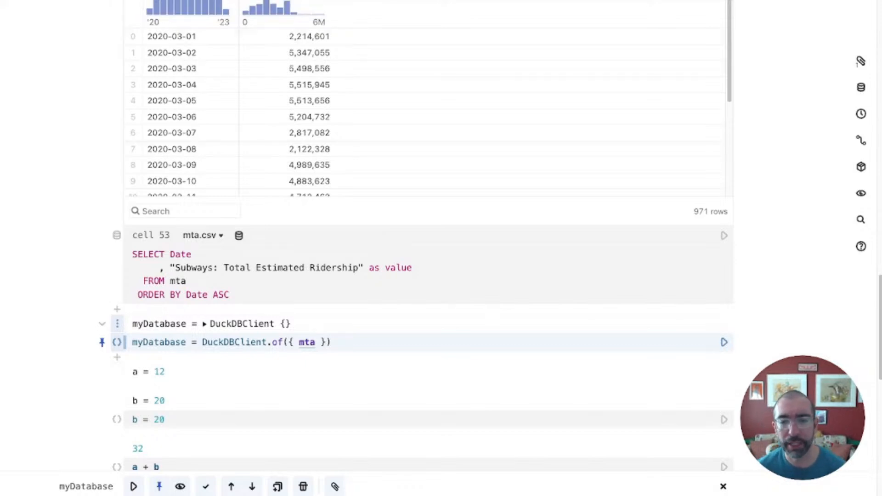
Try slicing the mta data table to its first 100 rows and set the slice's upper limit back to End.
key(Escape)
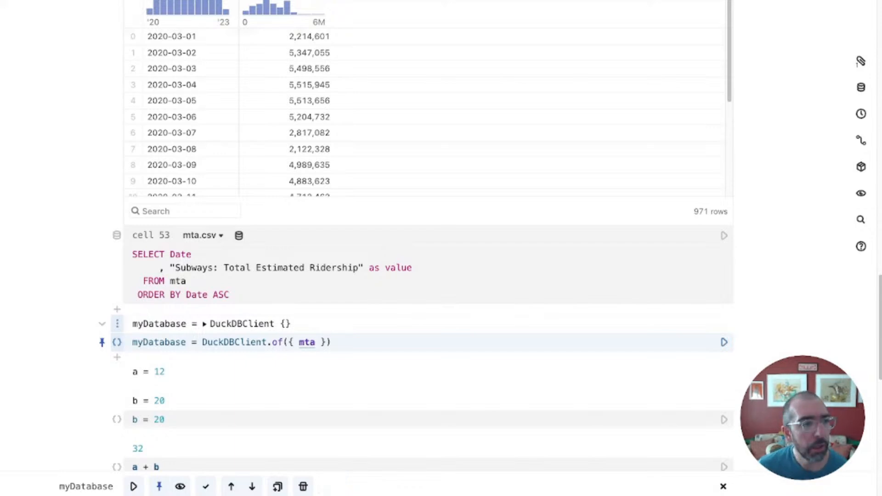
key(Return)
scroll(428, 237, up, 6)
scroll(428, 237, up, 5)
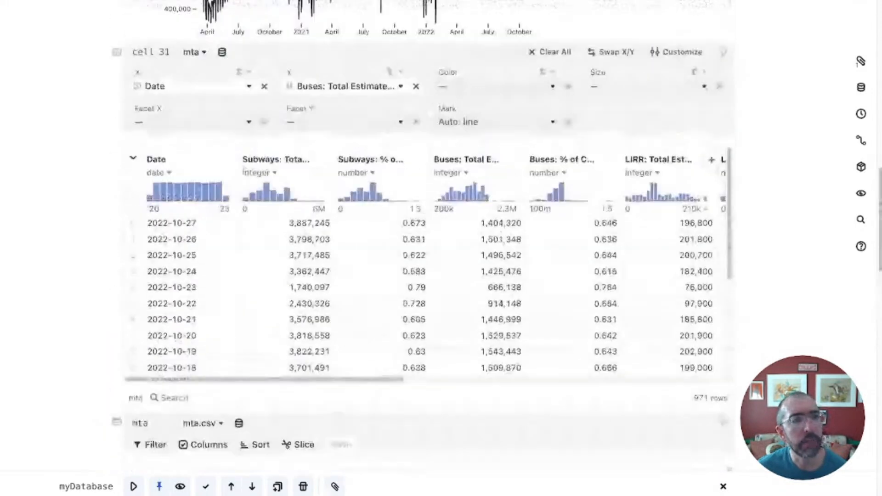
scroll(428, 237, down, 1)
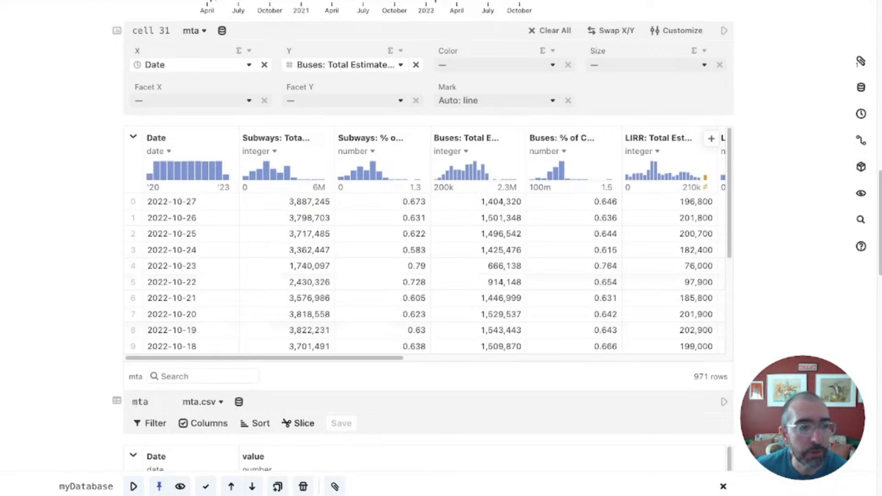
click(298, 424)
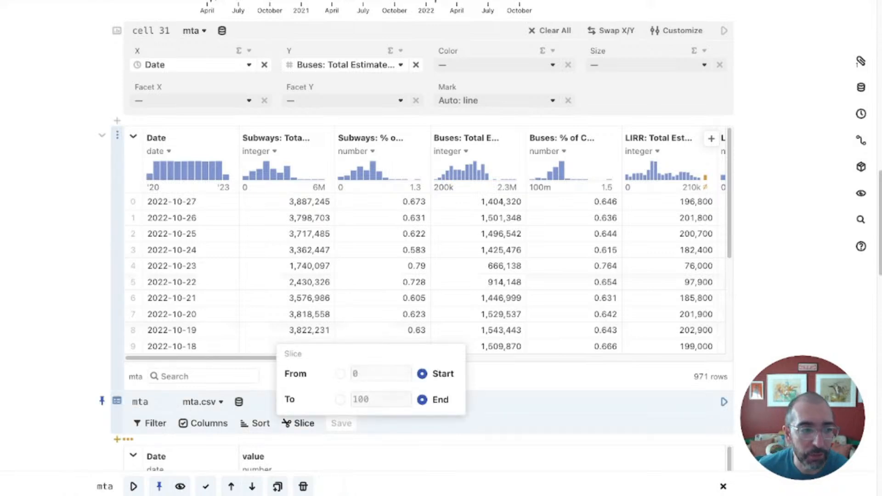
click(341, 399)
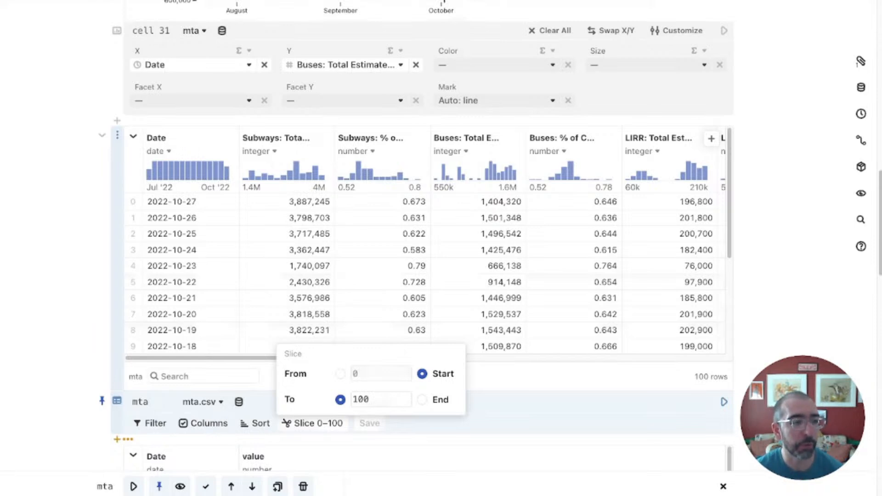
click(422, 400)
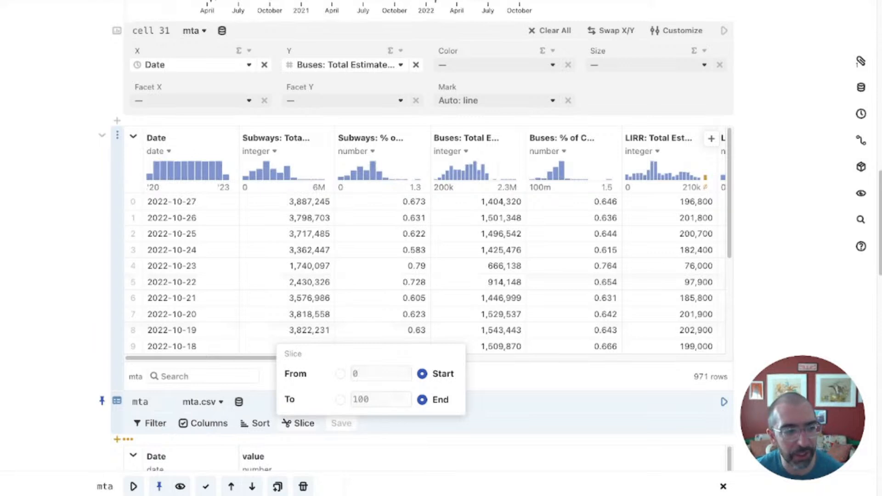
key(Escape)
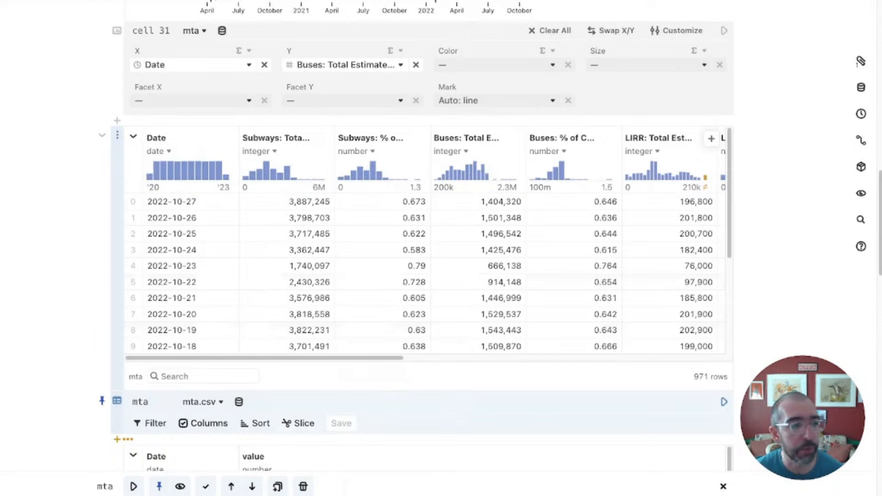
Sort the mta data table by Date in ascending order.
click(255, 423)
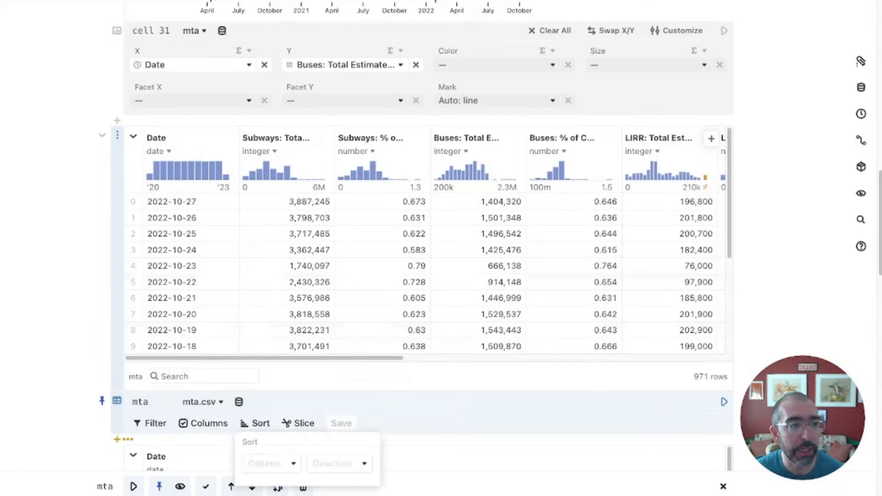
click(272, 464)
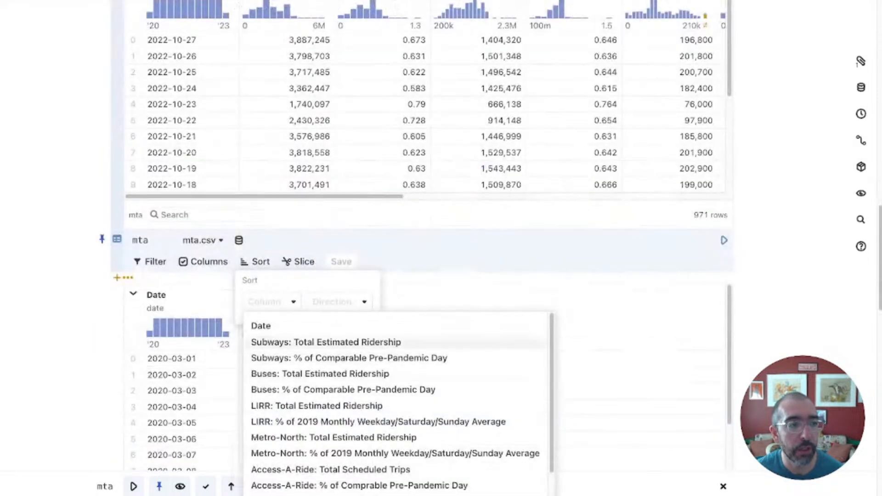
click(263, 325)
click(326, 302)
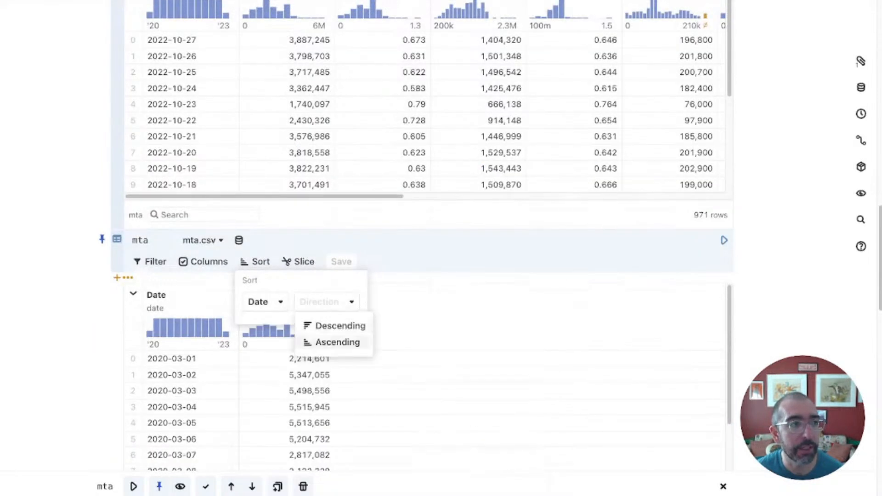
click(339, 343)
Limit the mta data table's columns to Subways: Total Estimated Ridership, Date and Buses: Total Estimated Ridership.
scroll(428, 230, up, 3)
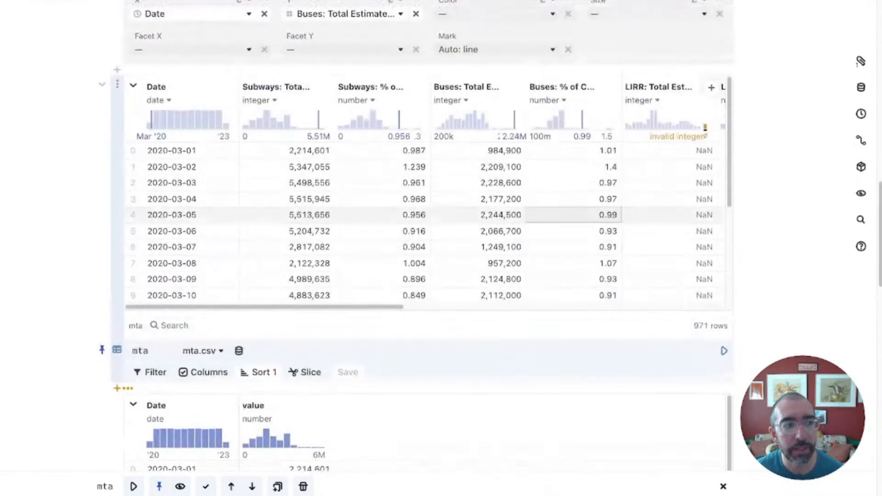
click(203, 373)
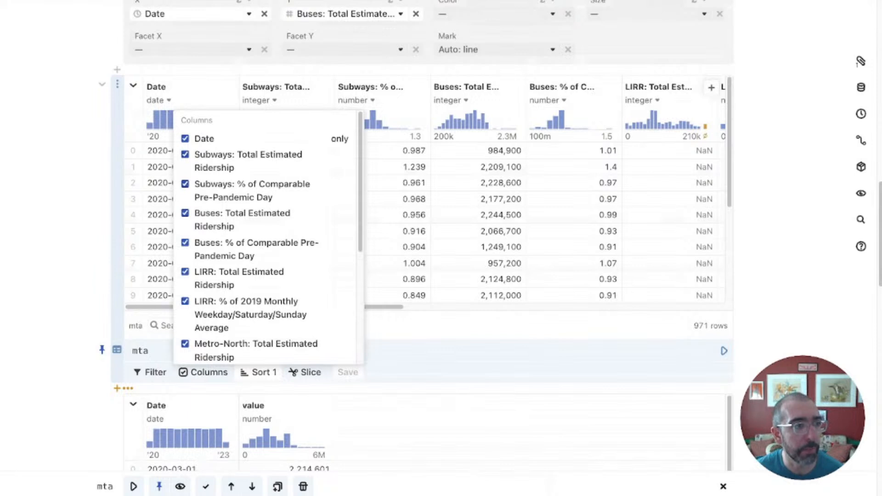
click(340, 161)
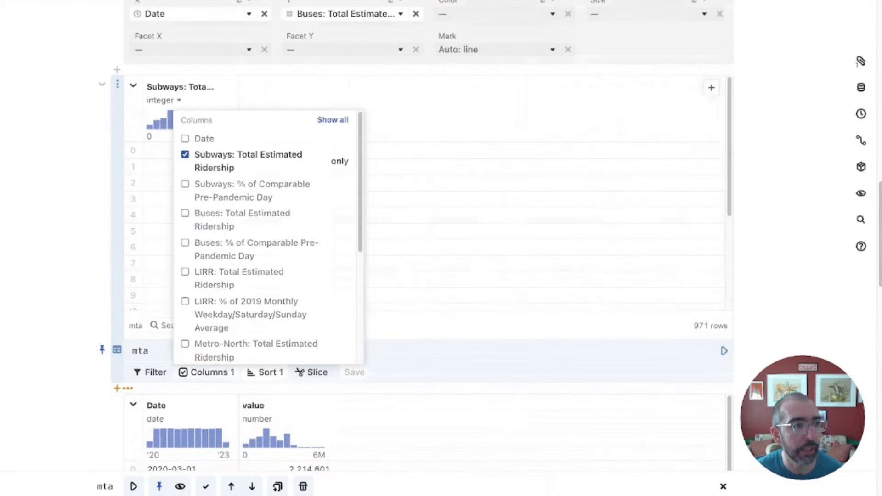
click(206, 373)
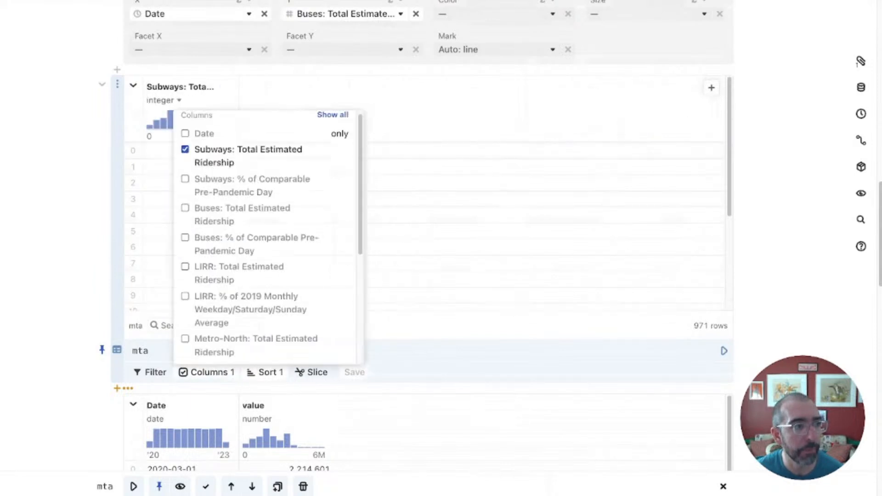
click(186, 134)
click(185, 208)
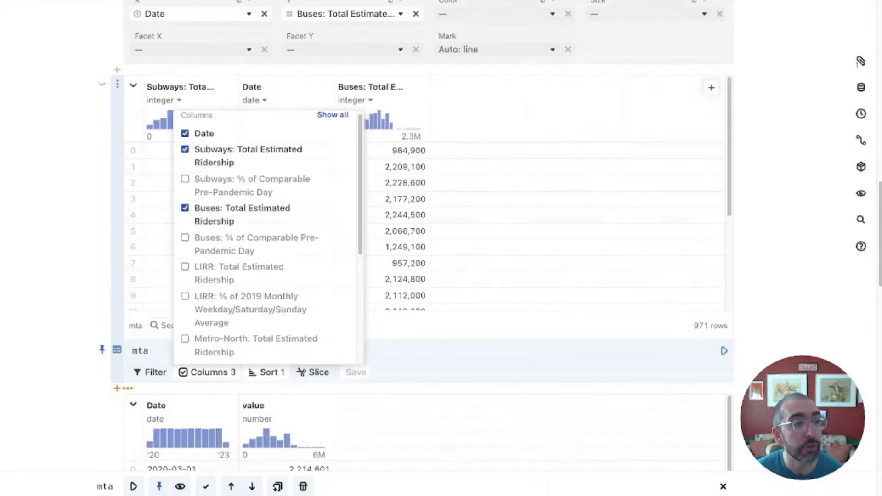
key(Escape)
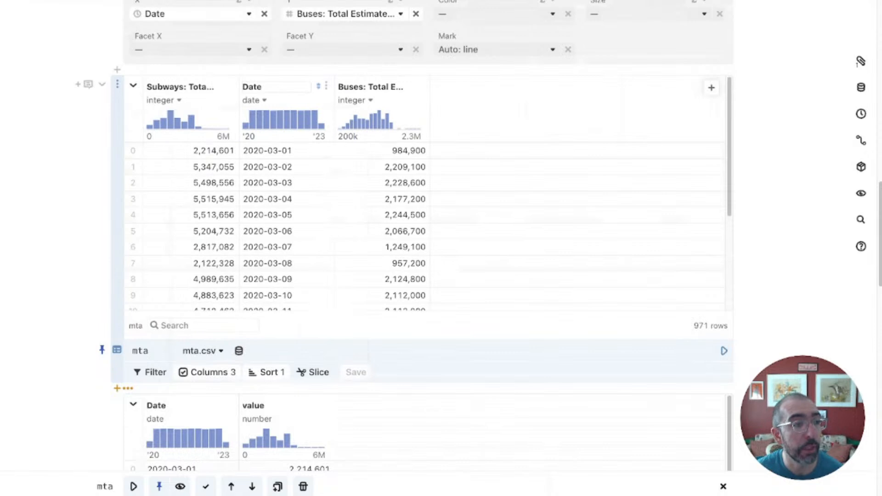
Hide and re-show Subways: Total Estimated Ridership so the mta table's columns run Date, Buses, Subways.
click(326, 86)
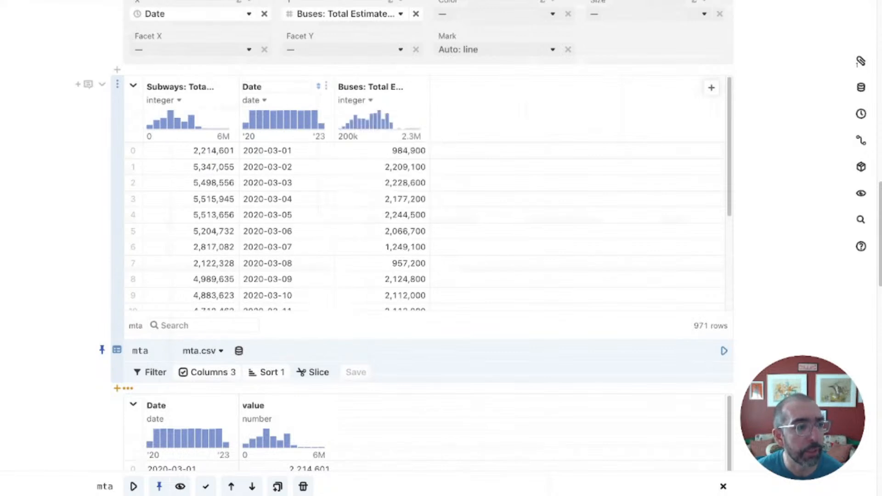
click(208, 372)
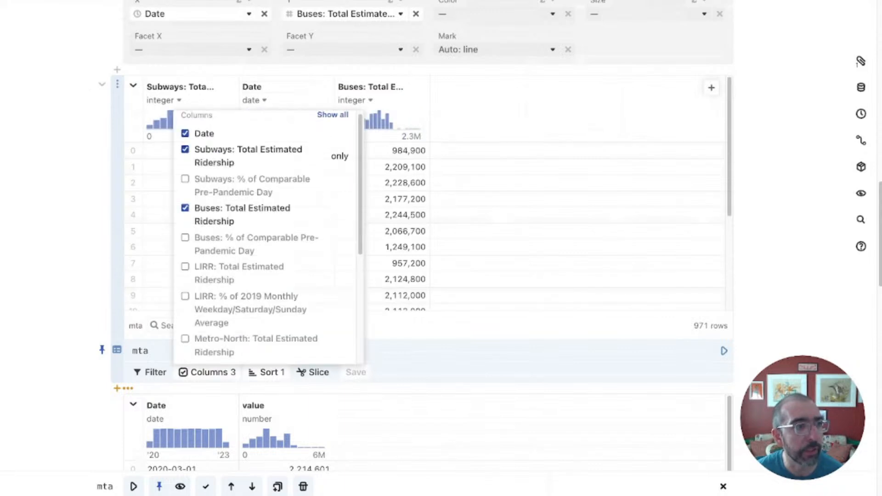
click(185, 149)
click(186, 150)
key(Escape)
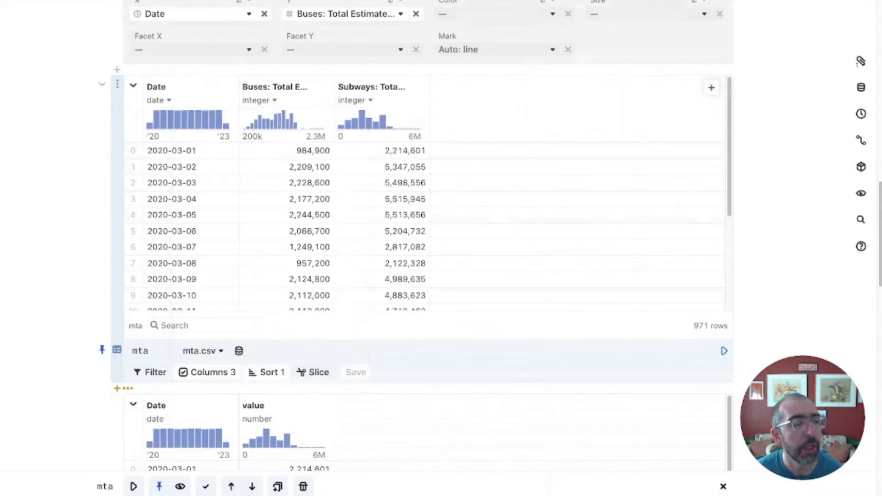
Filter the mta data table to rows where Subways: Total Estimated Ridership is greater than 1000000.
click(151, 372)
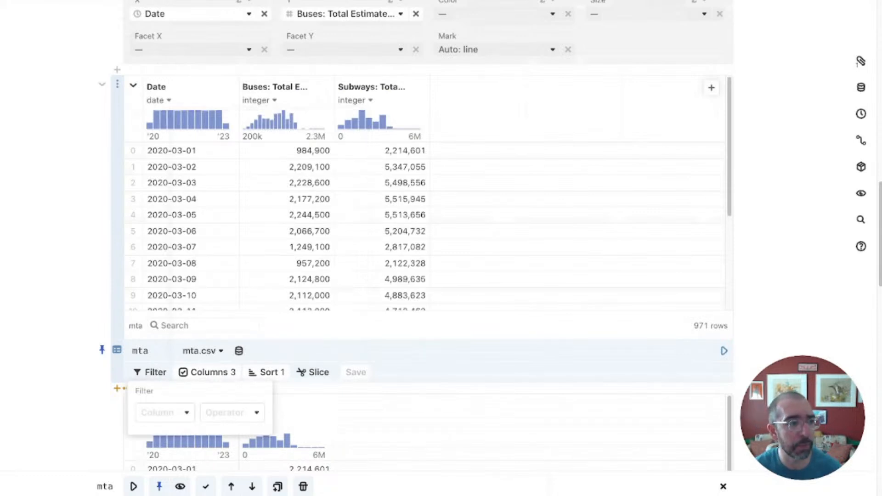
click(165, 412)
click(184, 343)
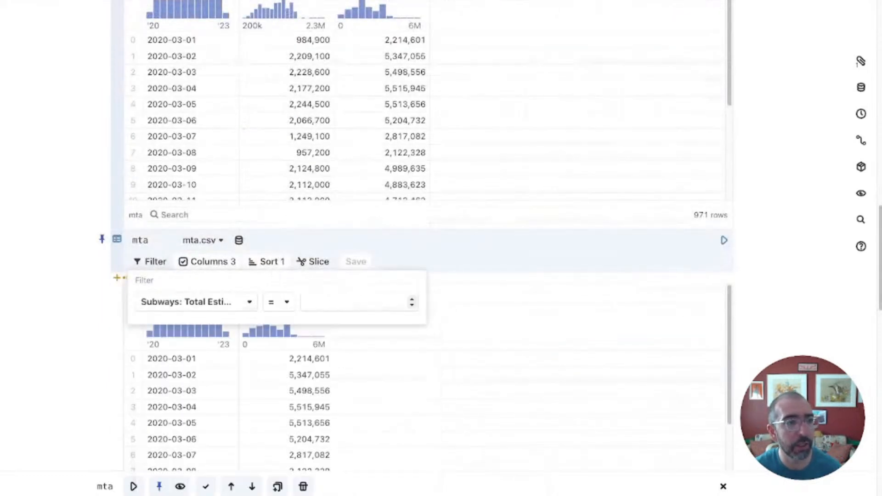
click(280, 302)
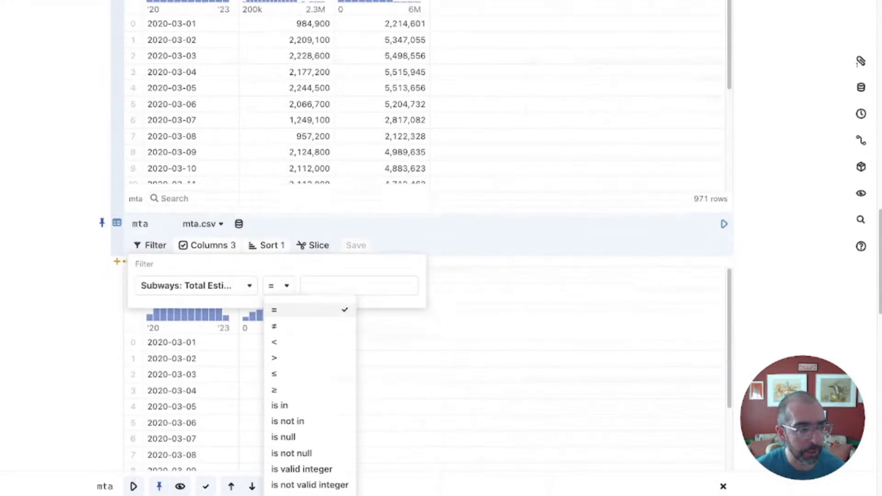
click(294, 358)
text(1000000)
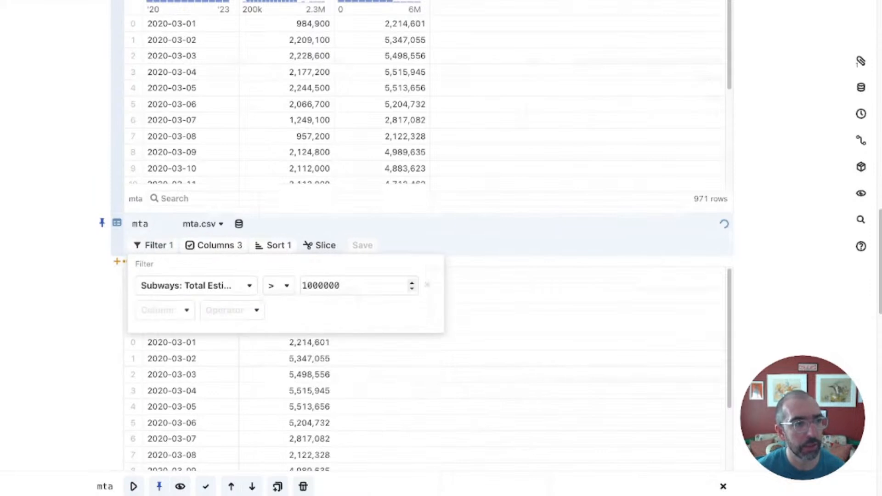
click(510, 300)
Rename the mta table's Buses and Subways total ridership columns to buses and subways.
scroll(510, 301, up, 5)
scroll(423, 248, down, 1)
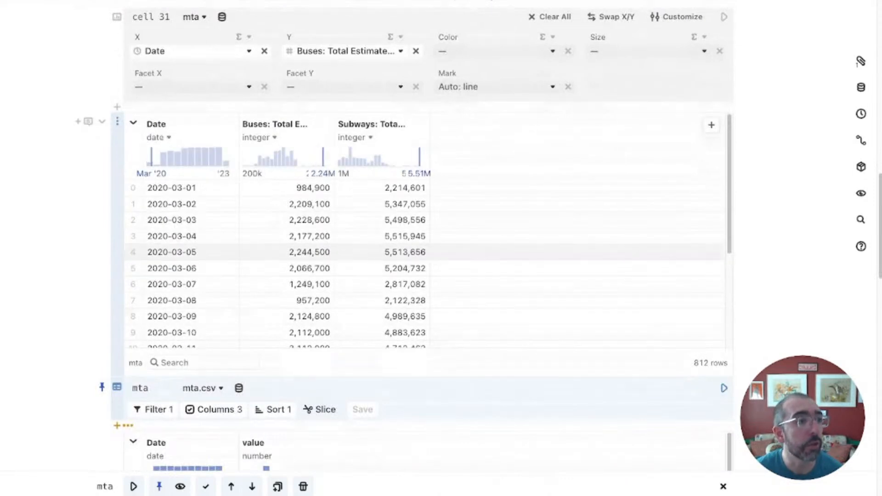
triple_click(275, 124)
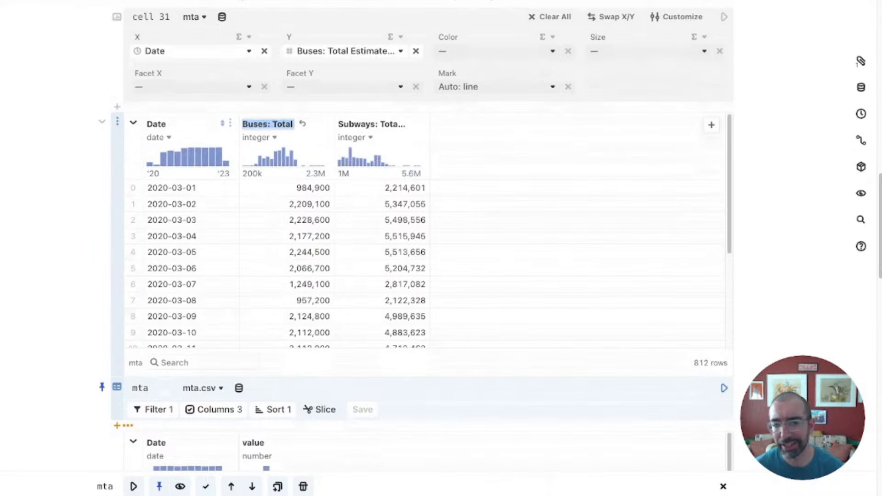
text(buses)
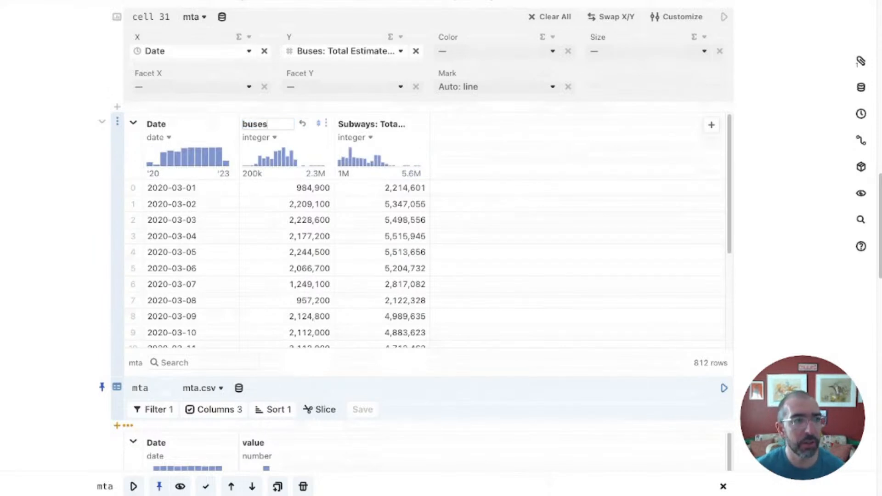
key(Tab)
text(subways)
key(Return)
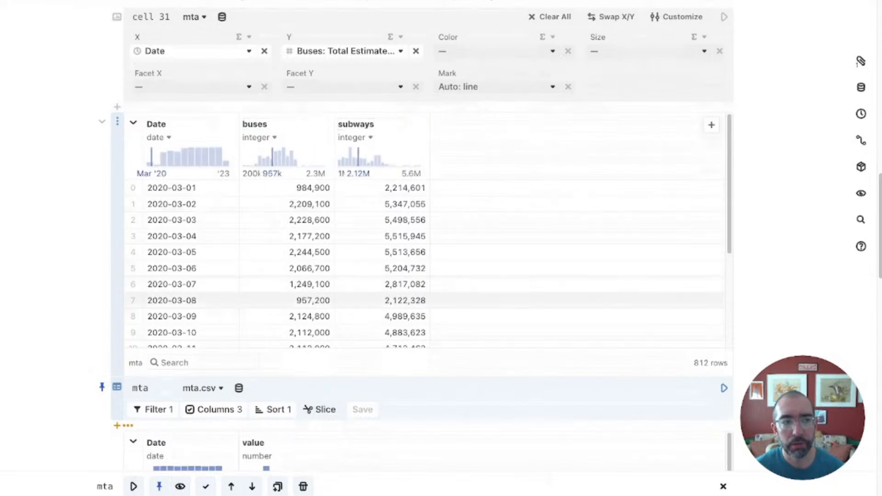
Set the Y field of the cell 31 chart to buses, and switch it to subways.
scroll(427, 248, up, 7)
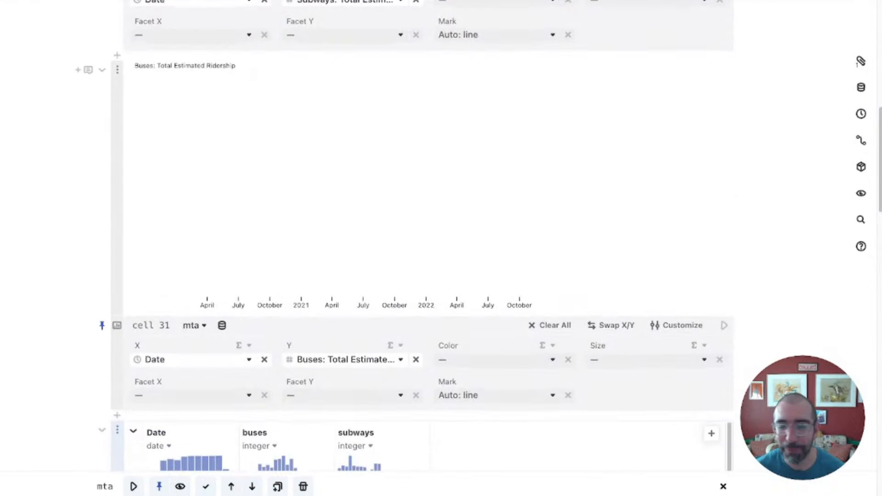
click(344, 360)
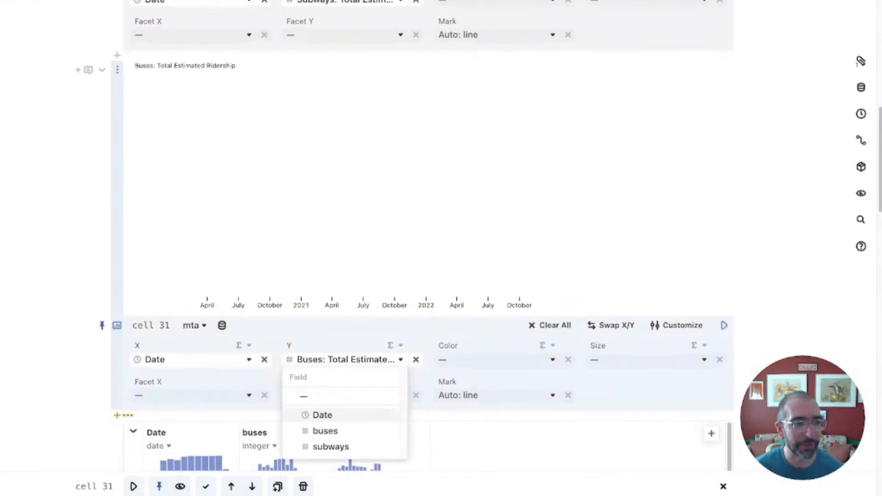
click(315, 429)
click(345, 359)
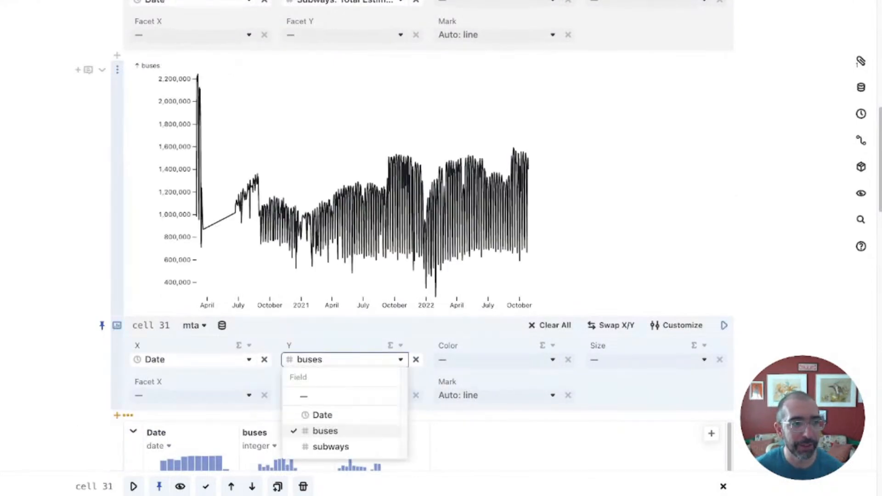
click(317, 445)
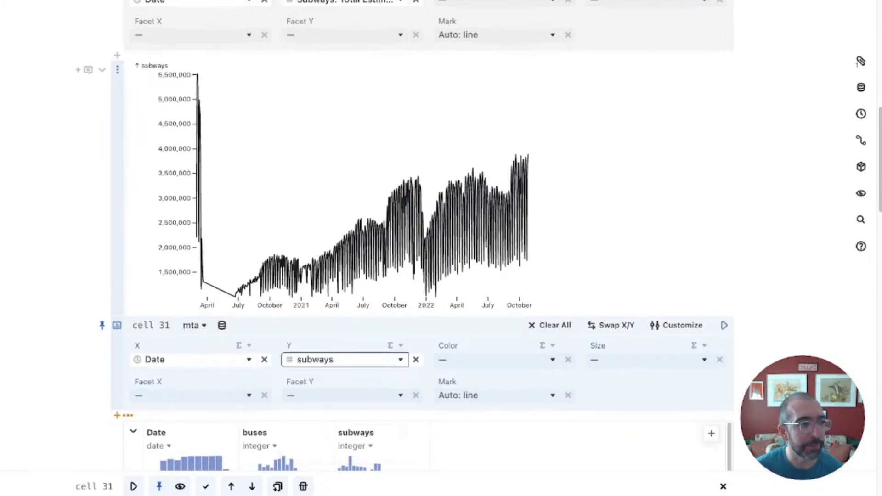
Remove the subways > 1000000 filter from the mta data table and check the cell 31 chart.
scroll(220, 305, down, 2)
scroll(219, 304, up, 3)
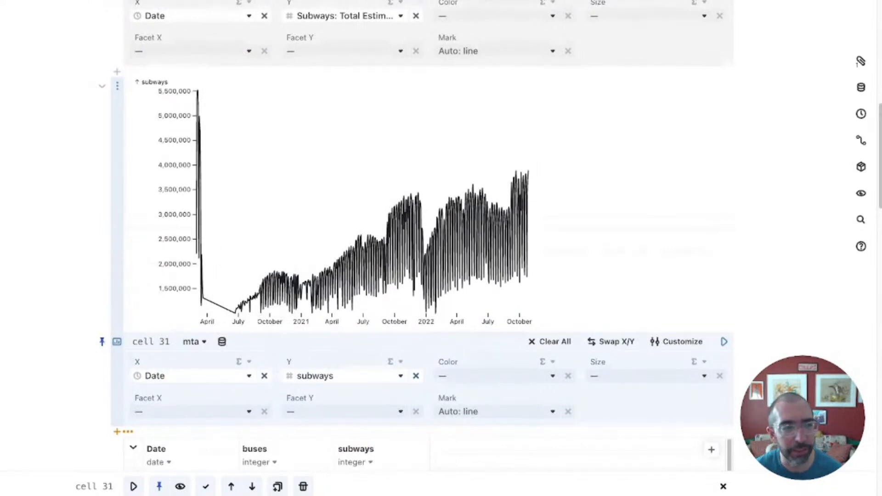
scroll(326, 320, down, 8)
click(154, 289)
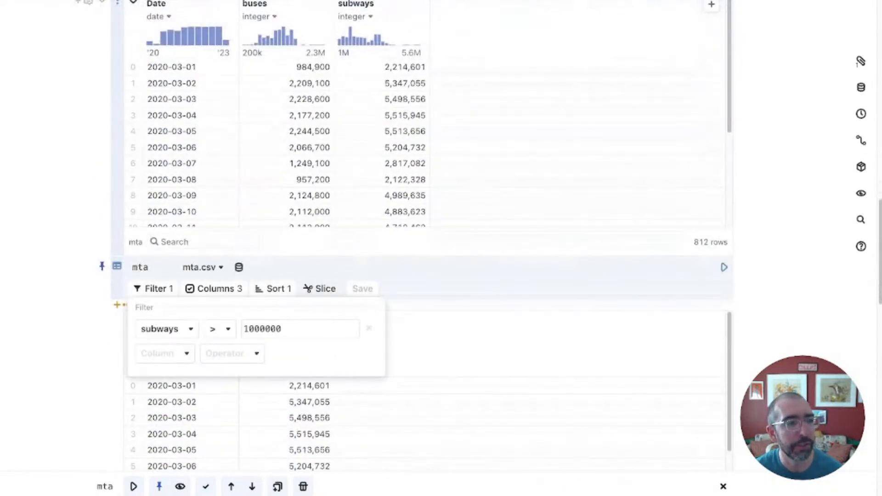
click(354, 329)
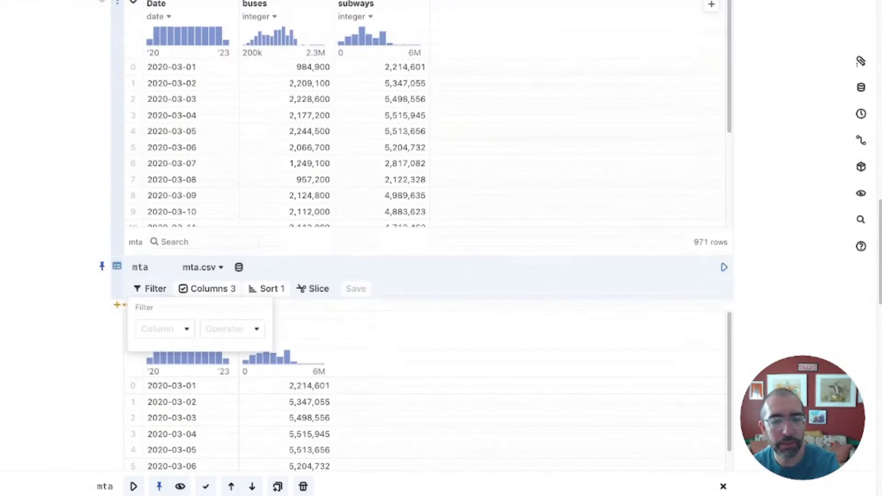
scroll(416, 235, up, 7)
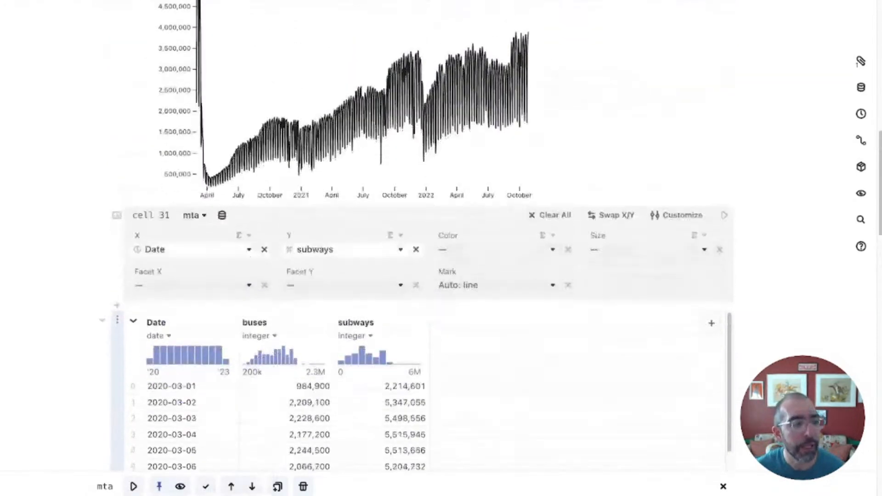
Add a computed column to the mta data table with the expression row["subways"].
scroll(416, 235, down, 5)
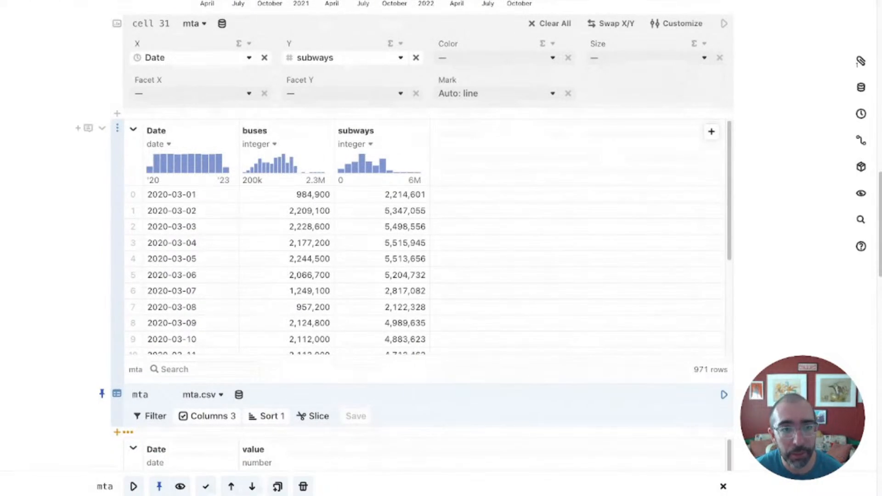
click(712, 132)
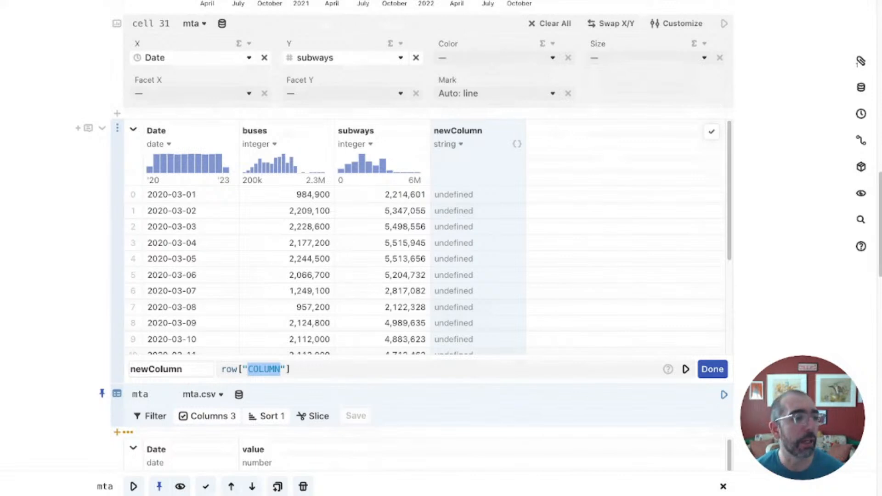
text(subways)
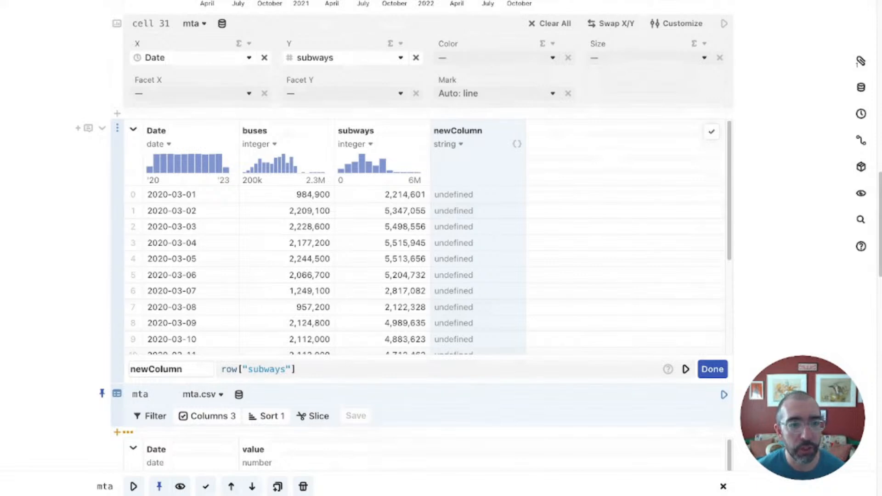
key(Return)
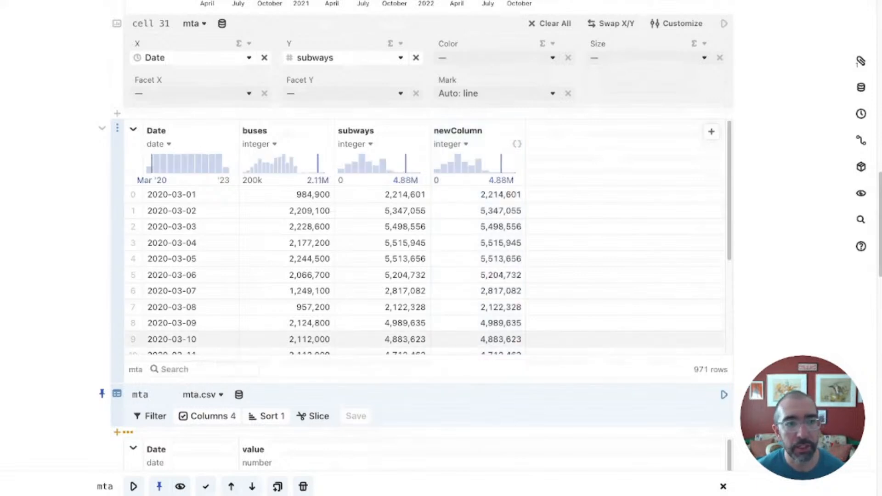
Change the newColumn expression in the mta table to row["subways"] / 1000.
click(499, 227)
click(464, 131)
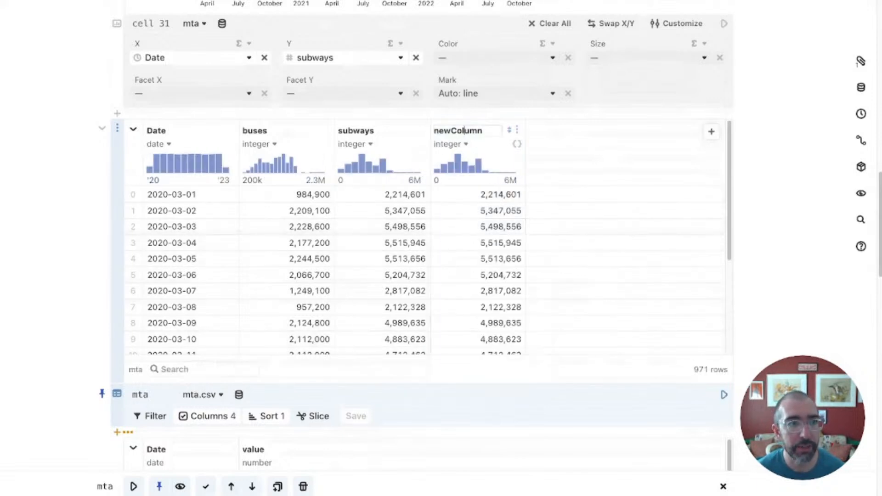
click(517, 130)
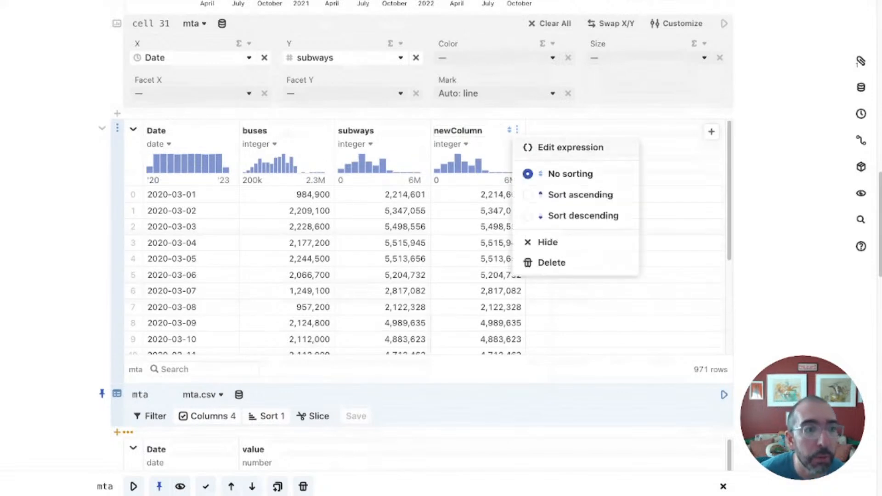
click(571, 147)
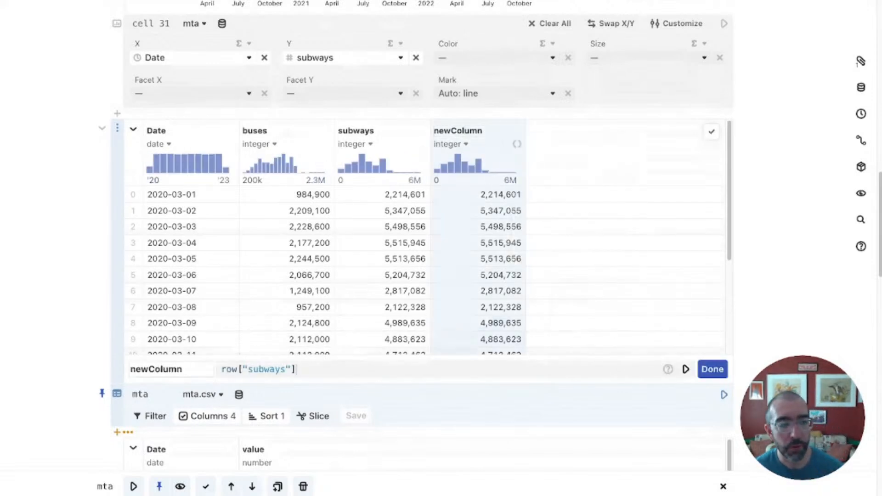
text(/ )
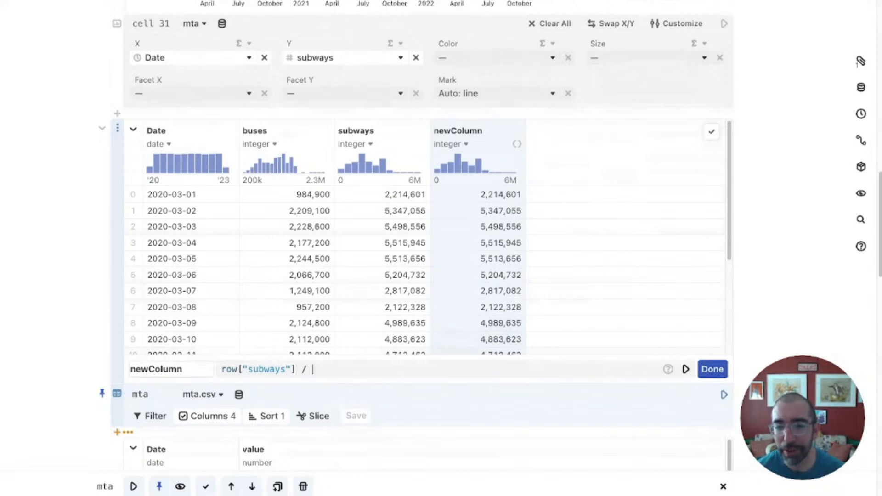
text(1000)
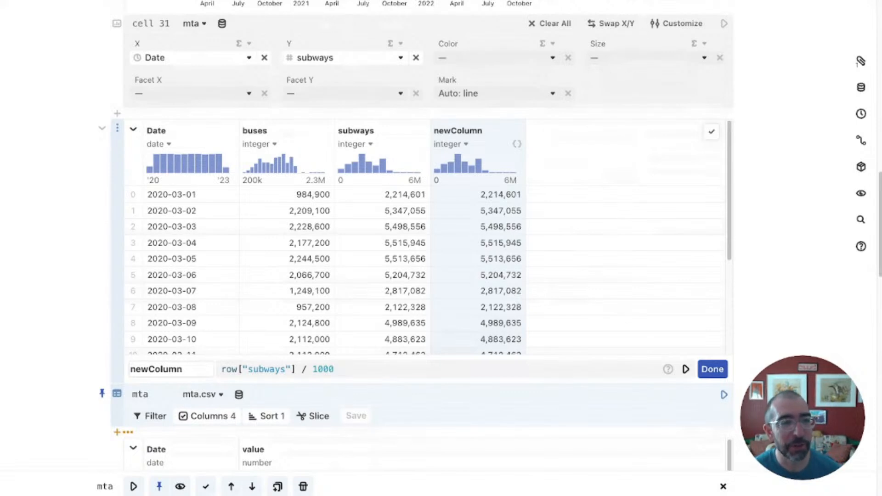
key(Return)
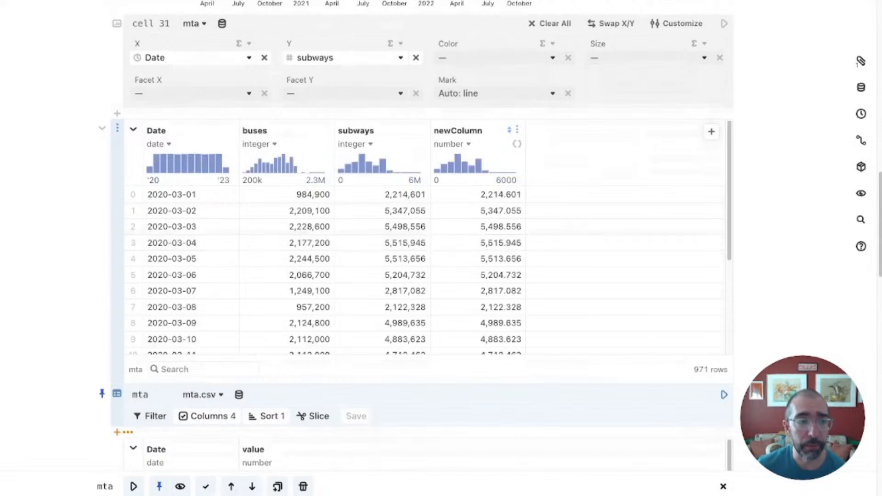
Rename the mta table's newColumn to myNewColumn.
double_click(458, 131)
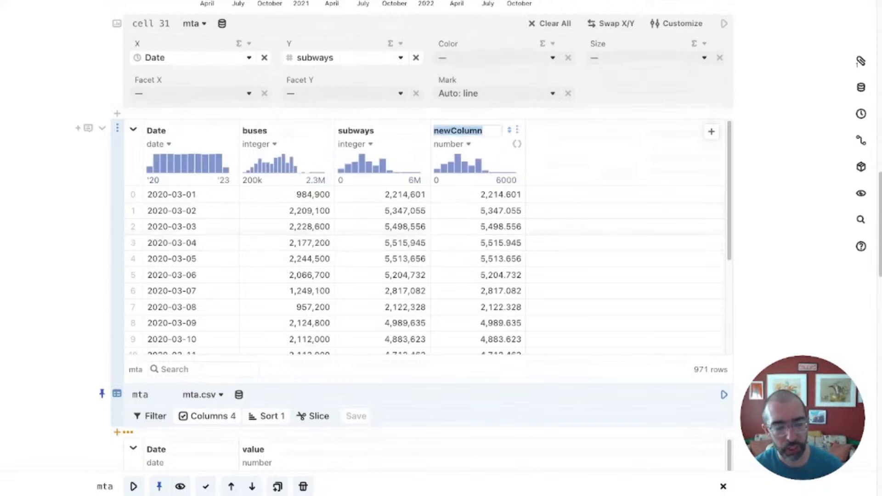
text(mynew)
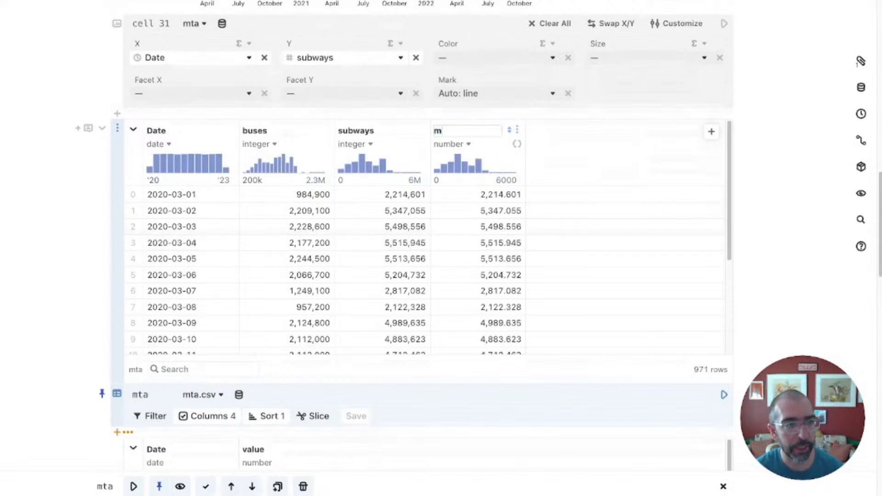
key(BackSpace)
key(BackSpace)
key(BackSpace)
text(NewColumn)
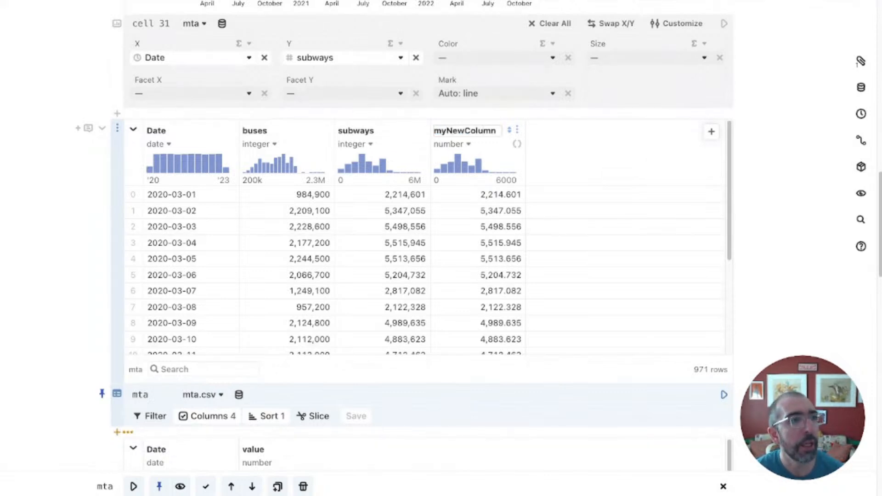
key(Return)
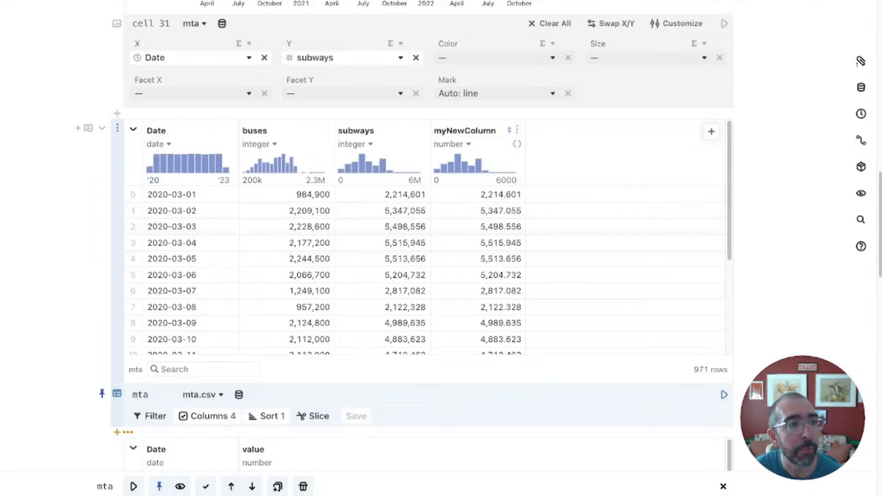
Set the mta table's Date column type to string and check the cell 31 chart.
click(158, 144)
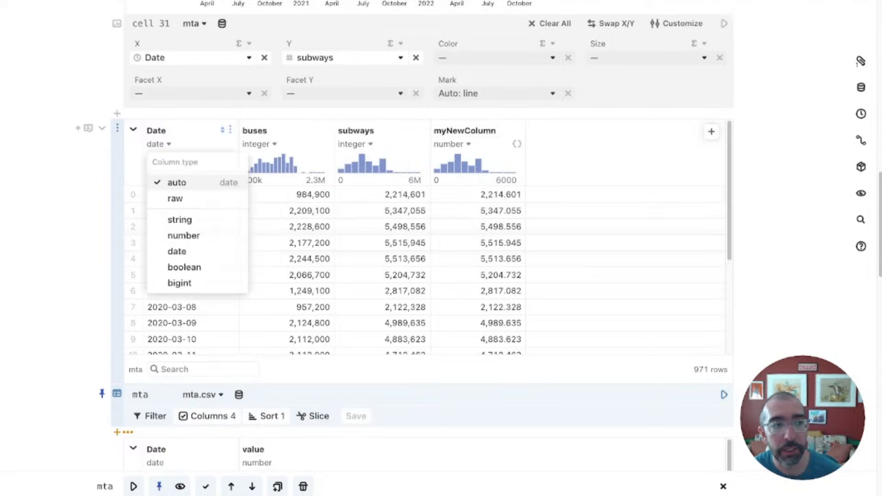
click(180, 220)
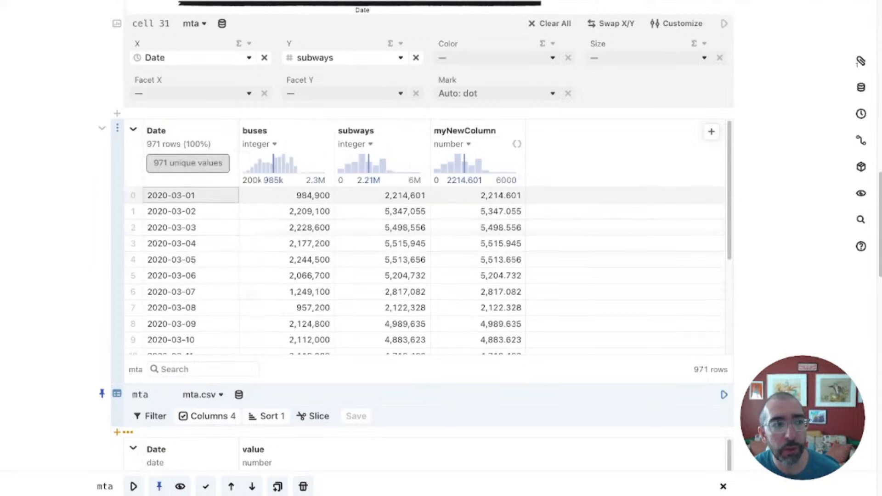
scroll(180, 220, up, 5)
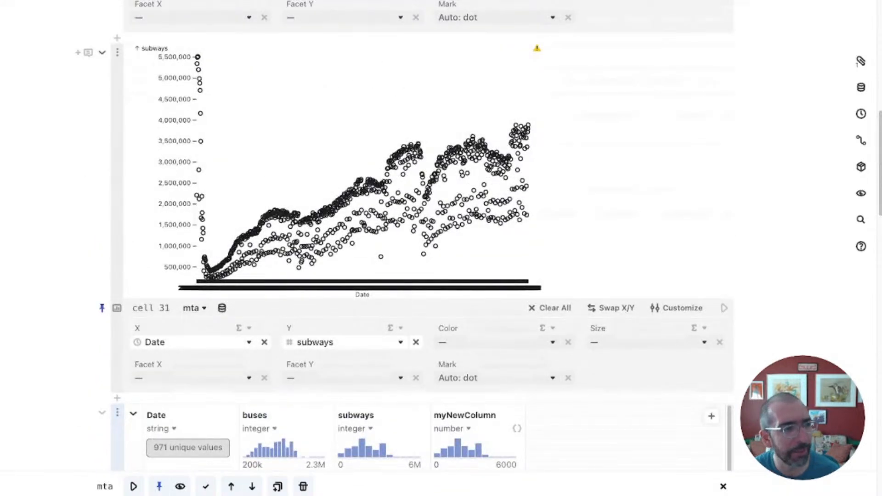
scroll(223, 187, down, 5)
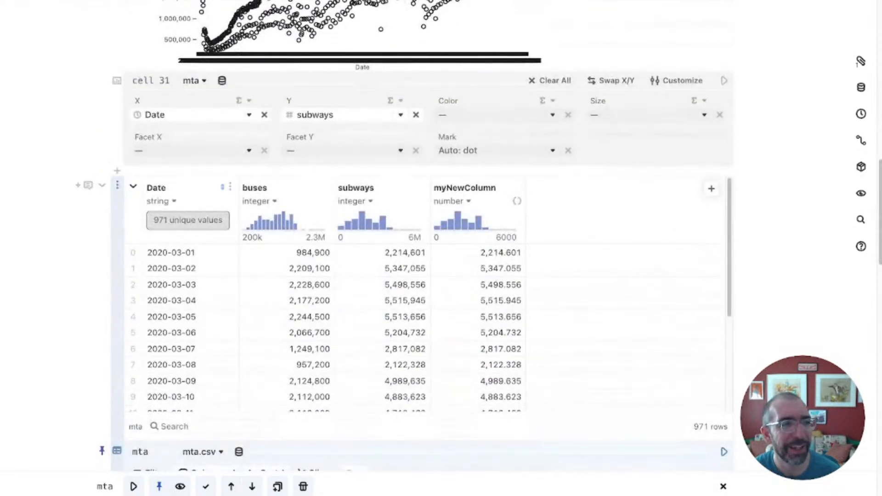
Set the mta table's Date column type to date and review the cell 31 chart.
click(161, 201)
click(177, 307)
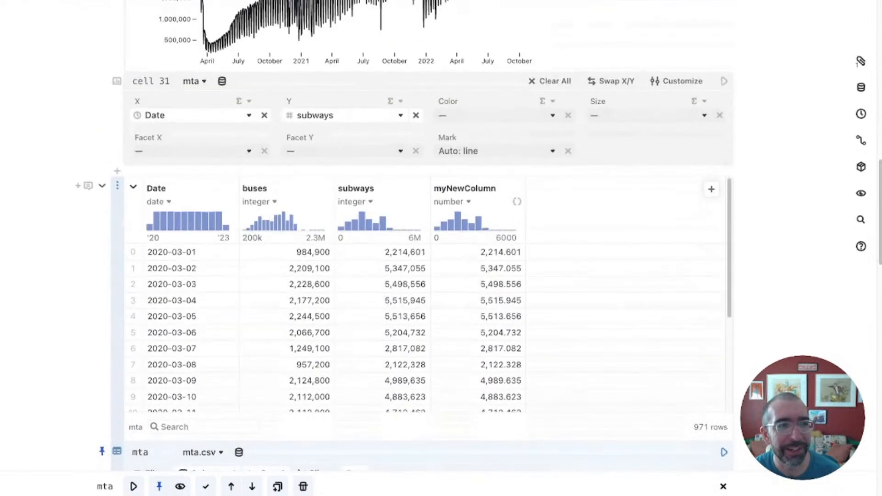
scroll(221, 161, up, 3)
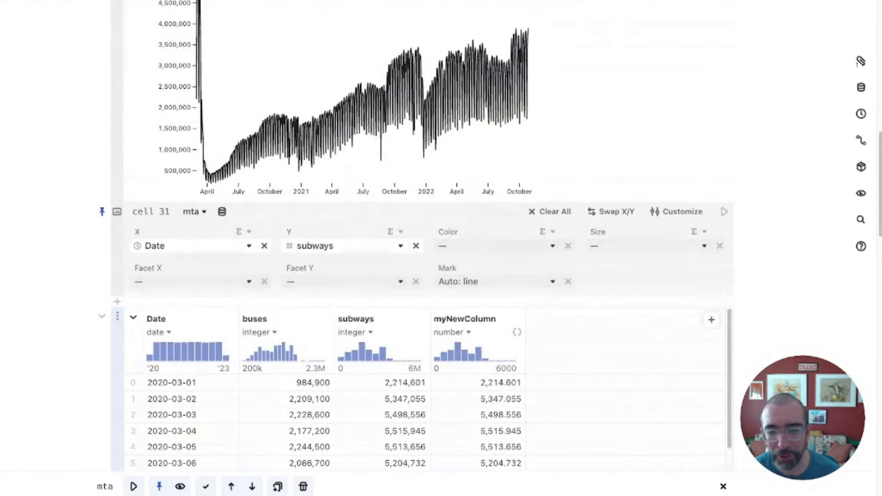
scroll(322, 322, down, 1)
scroll(423, 248, down, 2)
scroll(404, 236, down, 1)
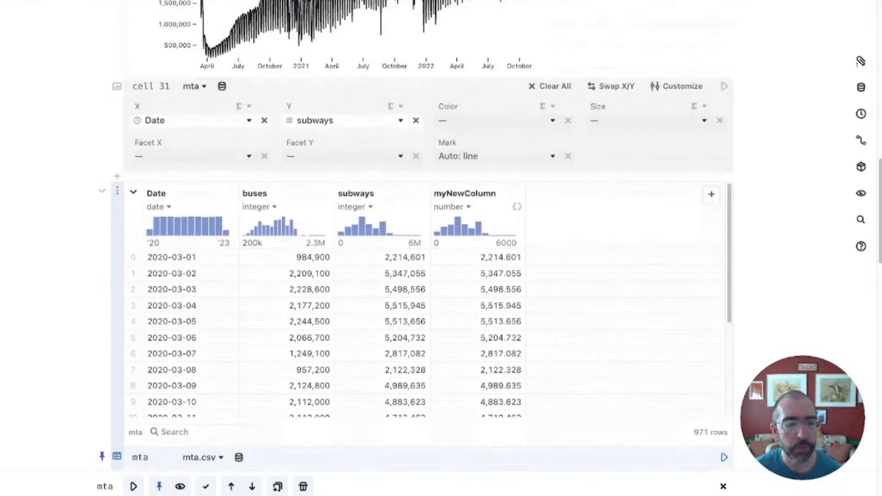
scroll(423, 248, down, 1)
scroll(423, 248, up, 5)
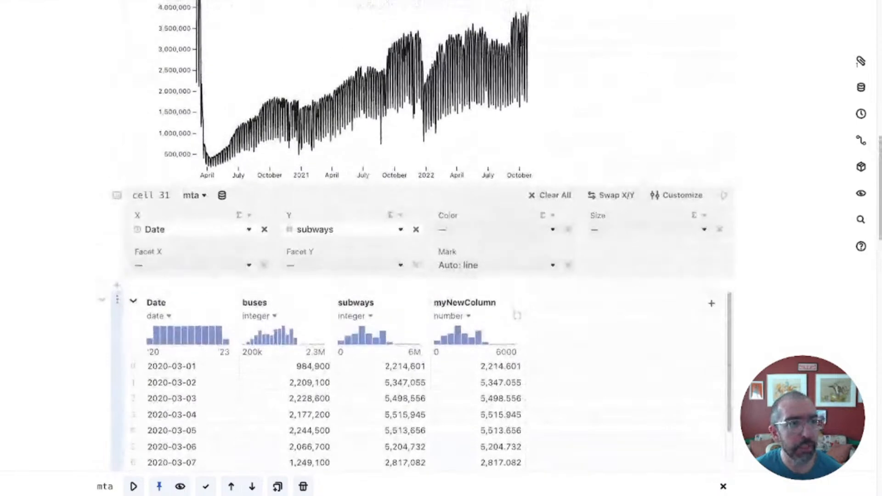
scroll(423, 249, up, 1)
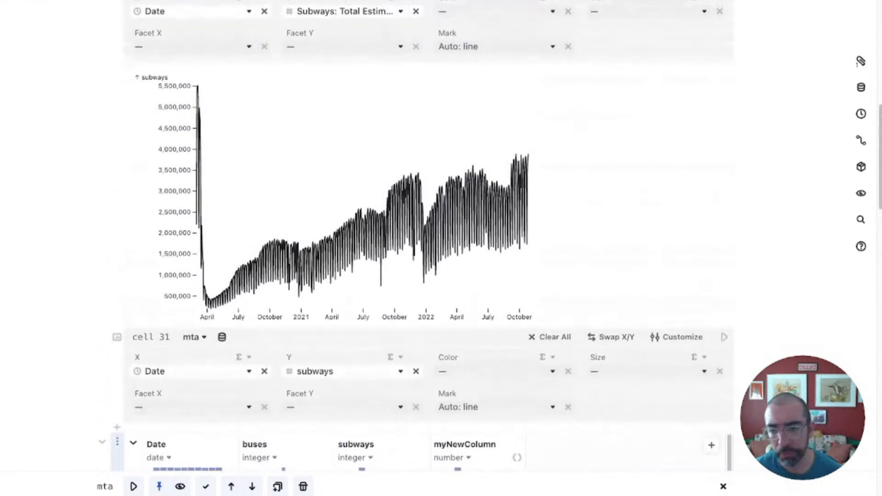
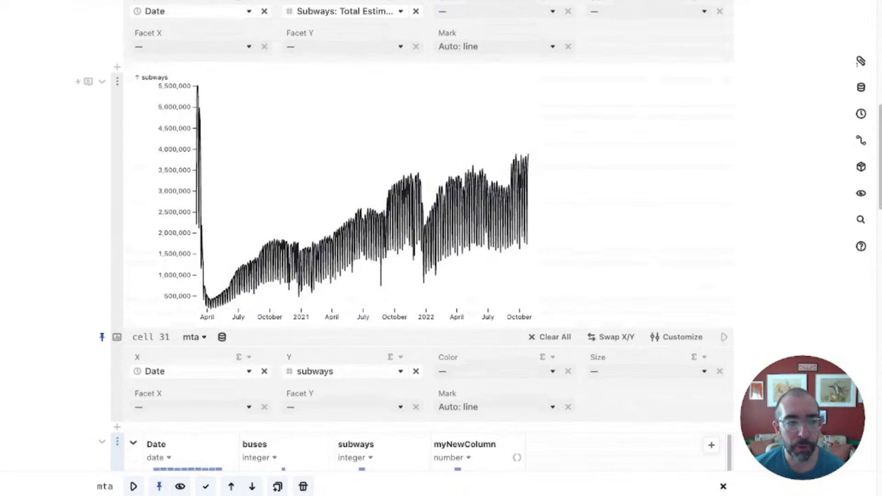
Add a chart cell for mta directly below the mta data table and look over its data source options.
scroll(428, 248, down, 9)
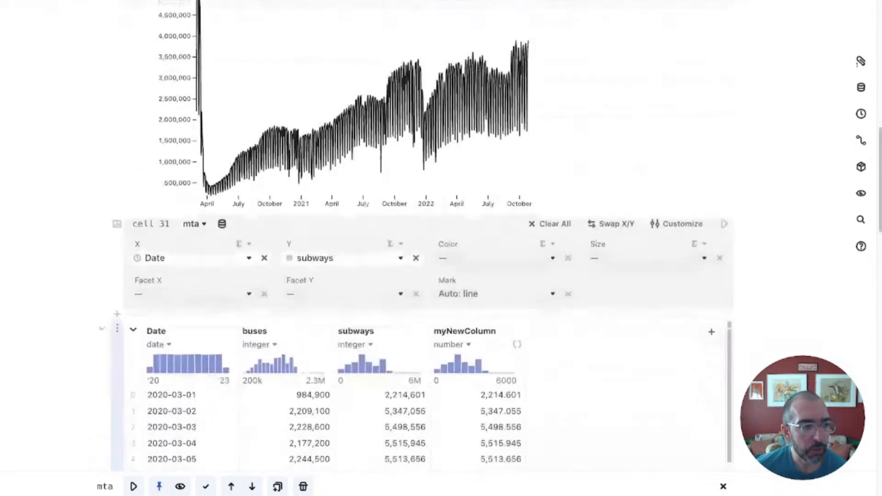
click(117, 334)
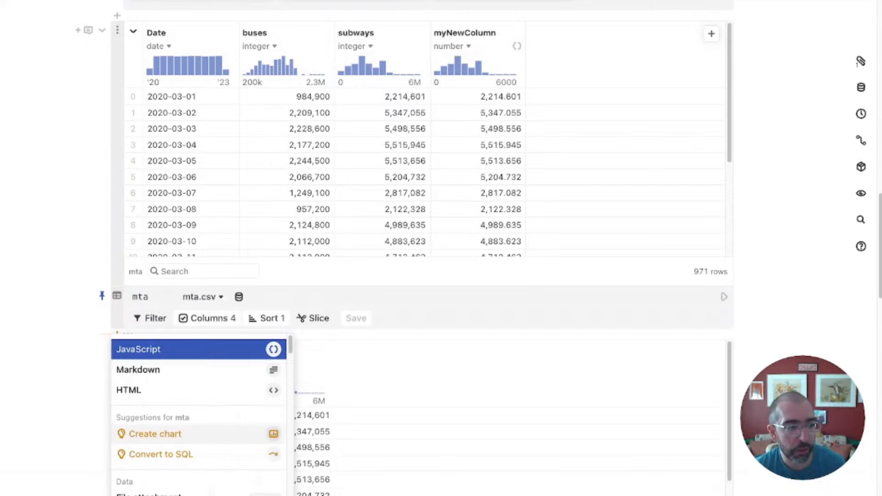
text(chart)
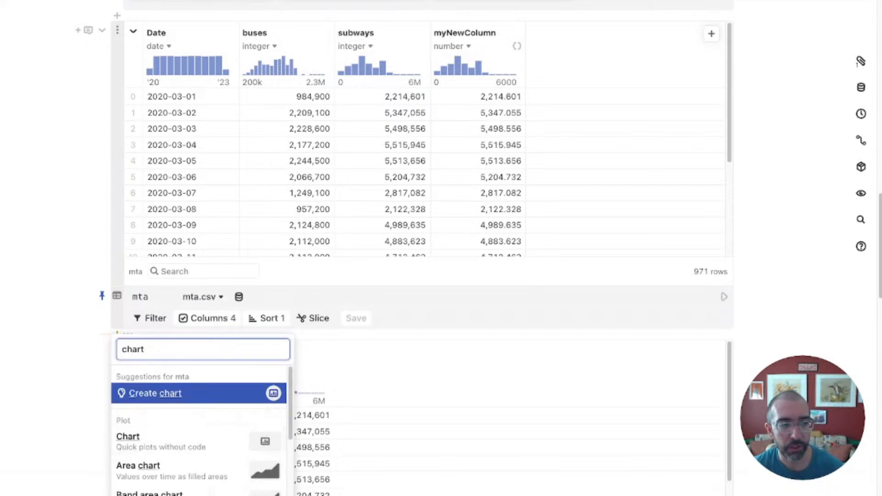
key(Return)
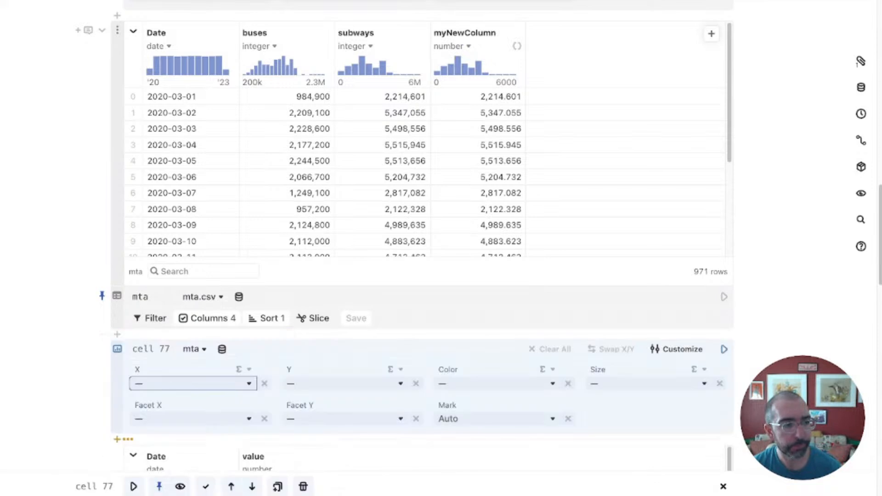
scroll(429, 248, down, 1)
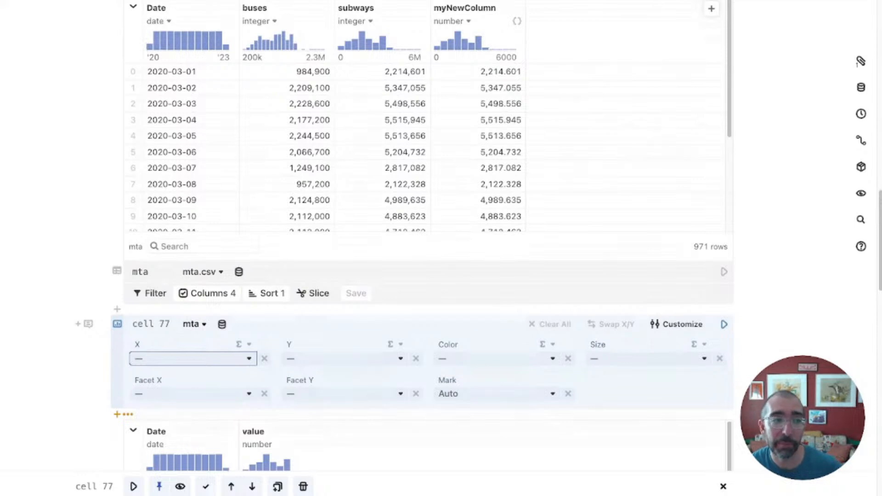
click(195, 325)
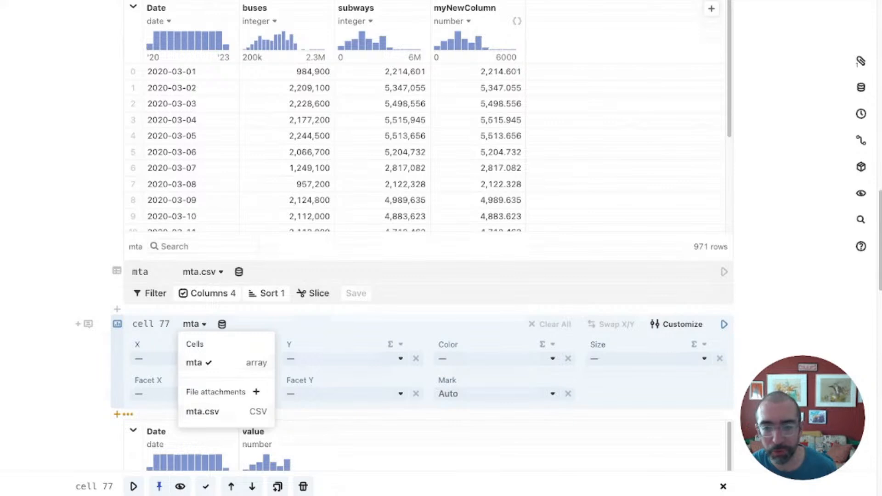
key(Escape)
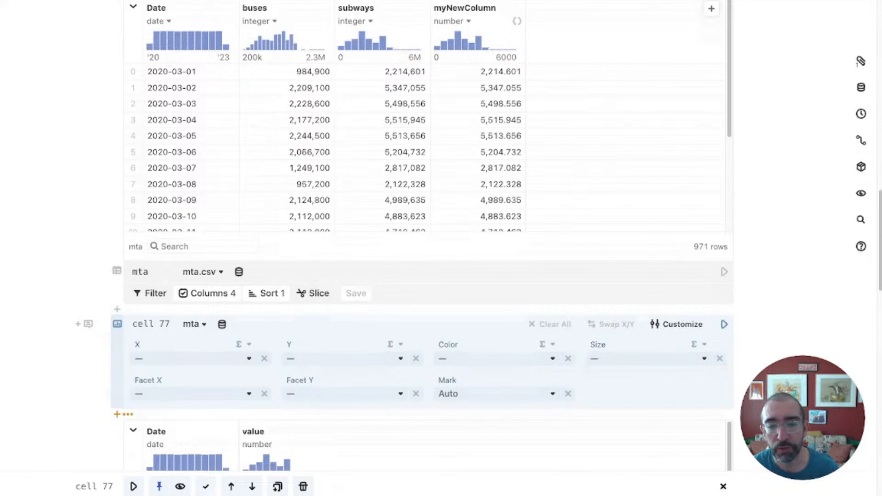
Set the new mta chart's X field to Date and its Y field to buses.
click(193, 359)
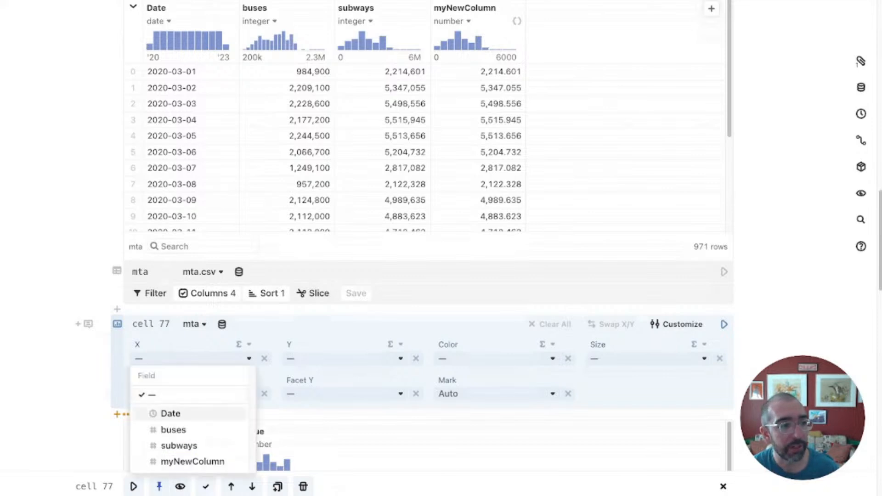
click(170, 414)
scroll(171, 414, down, 3)
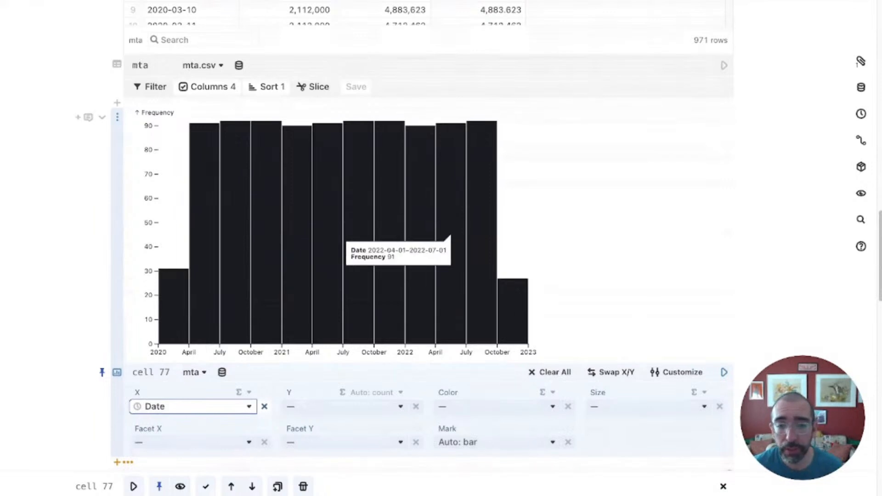
click(342, 406)
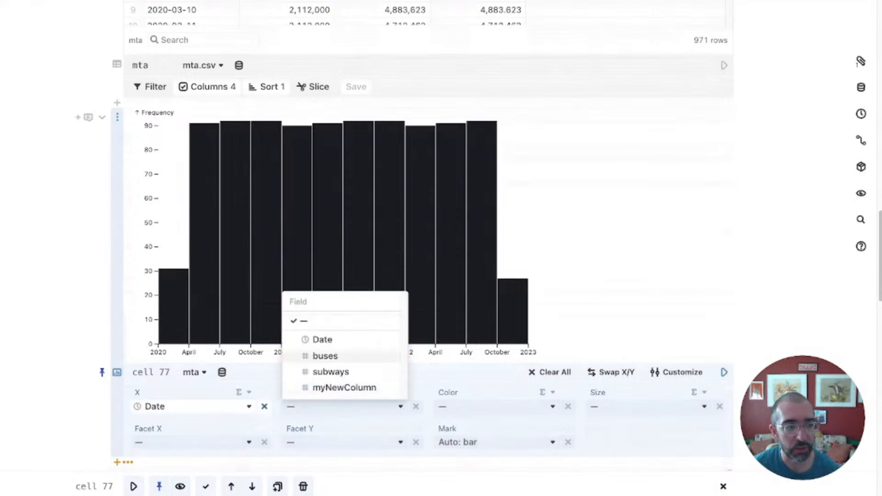
click(324, 356)
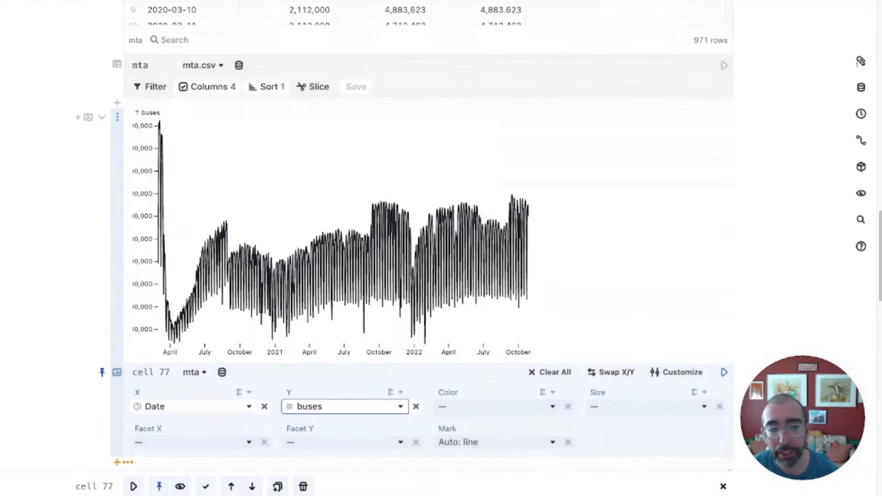
Try the bar mark on the cell 77 buses chart and replace it with the area mark.
click(496, 443)
click(459, 359)
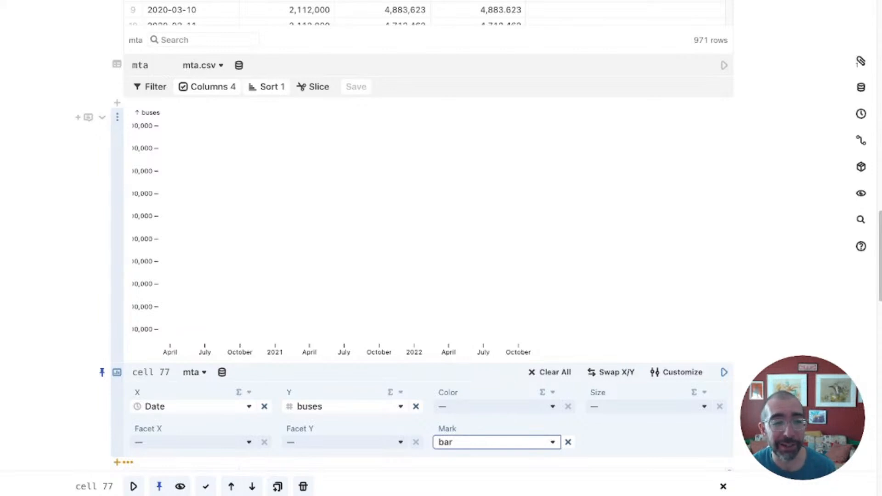
click(496, 442)
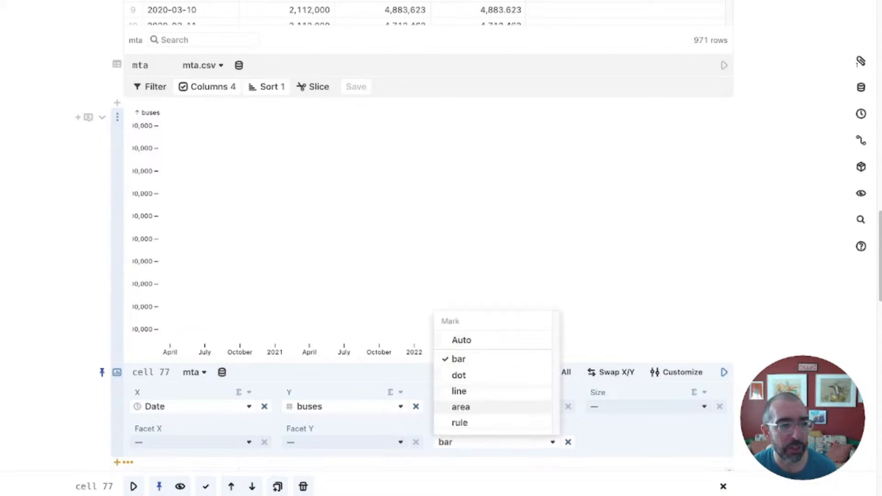
click(461, 407)
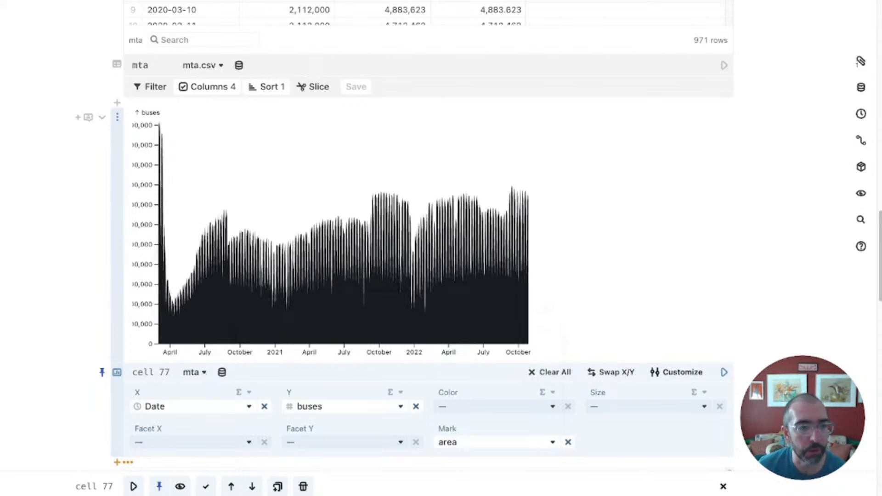
Customize the cell 77 chart with a left margin of 100.
click(677, 373)
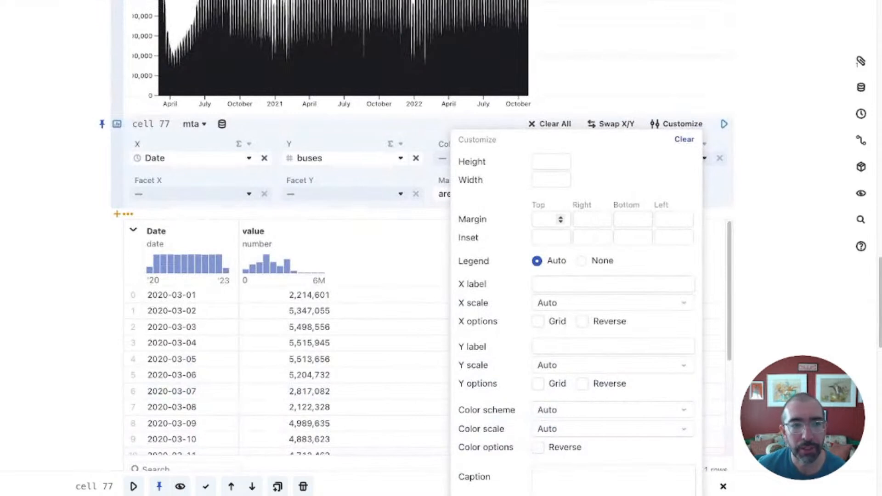
scroll(643, 237, up, 5)
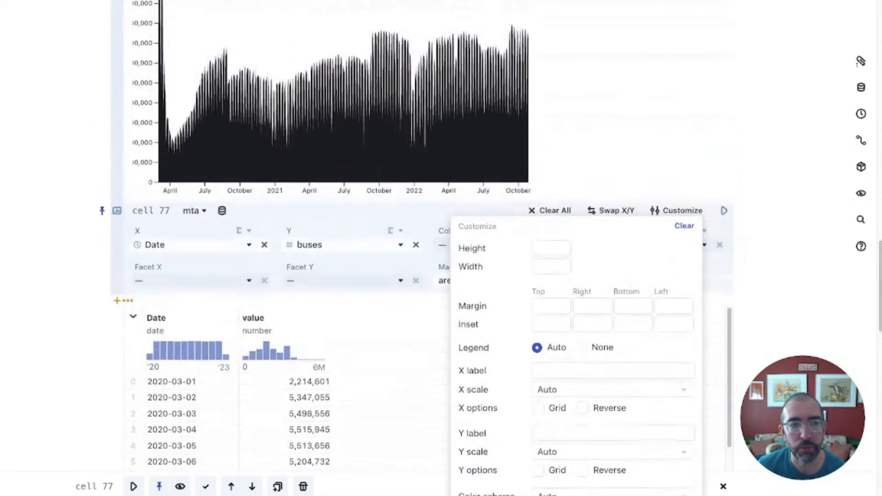
scroll(643, 107, up, 2)
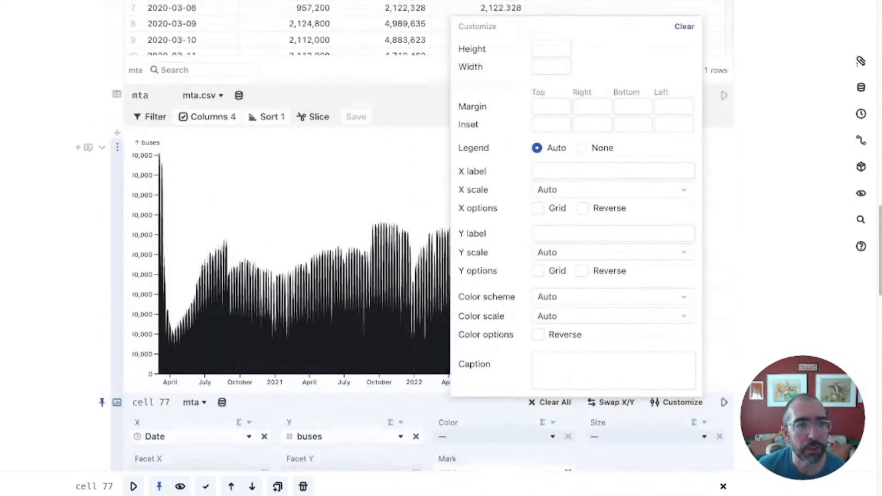
click(674, 107)
text(100)
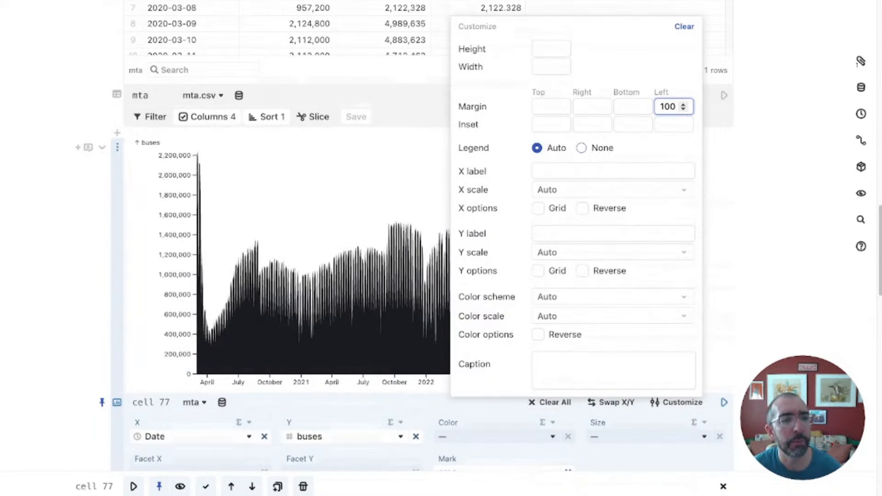
Set the cell 77 chart's X label to "Bus Ridership Date" and close the customization options.
click(614, 171)
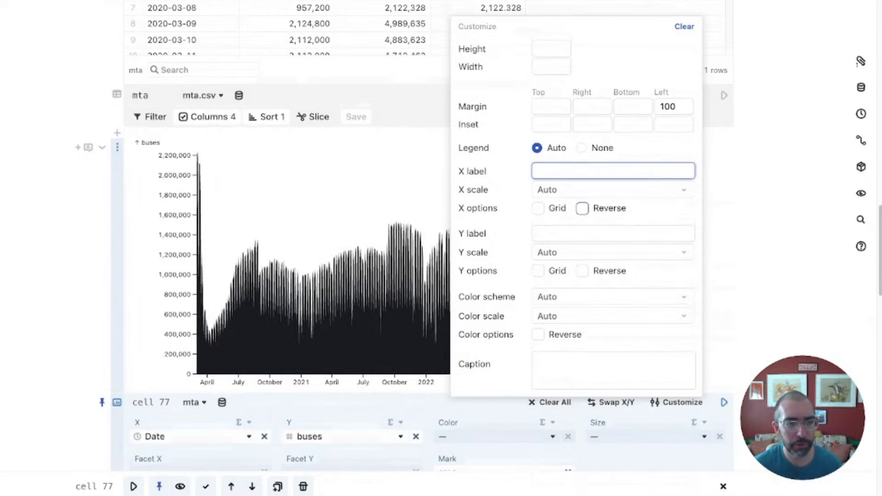
text(Buses)
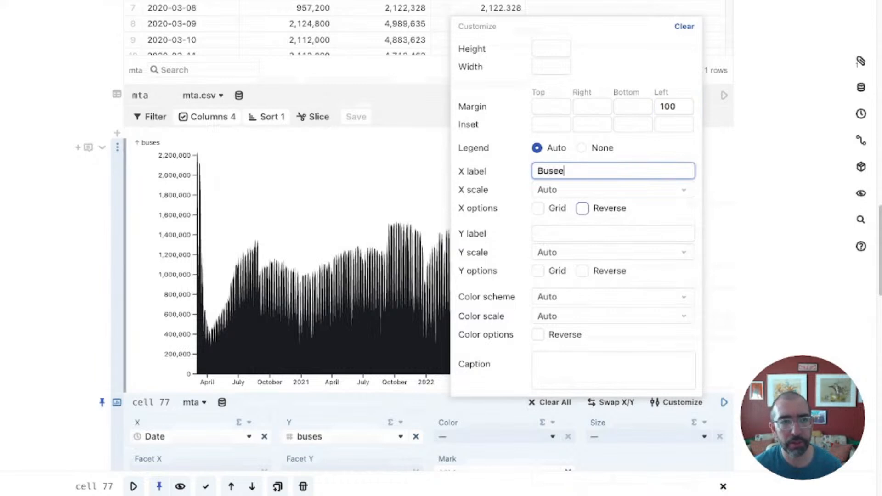
key(BackSpace)
key(BackSpace)
text(Ridership Date)
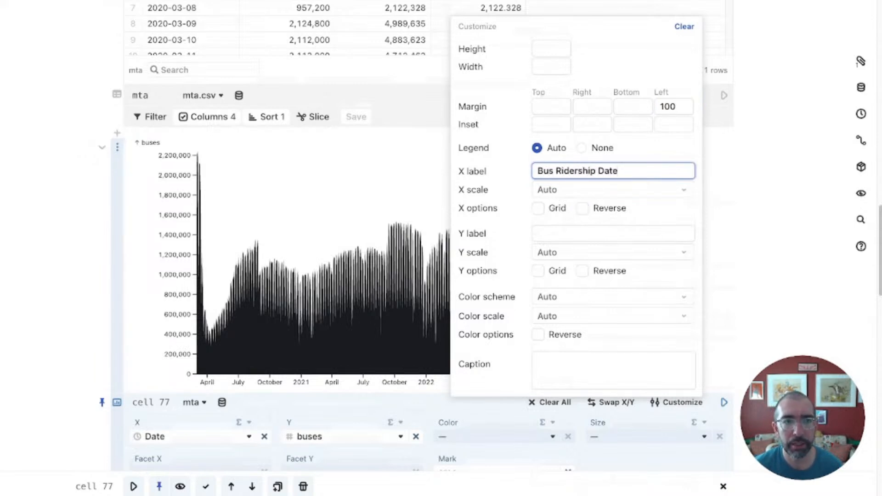
key(Escape)
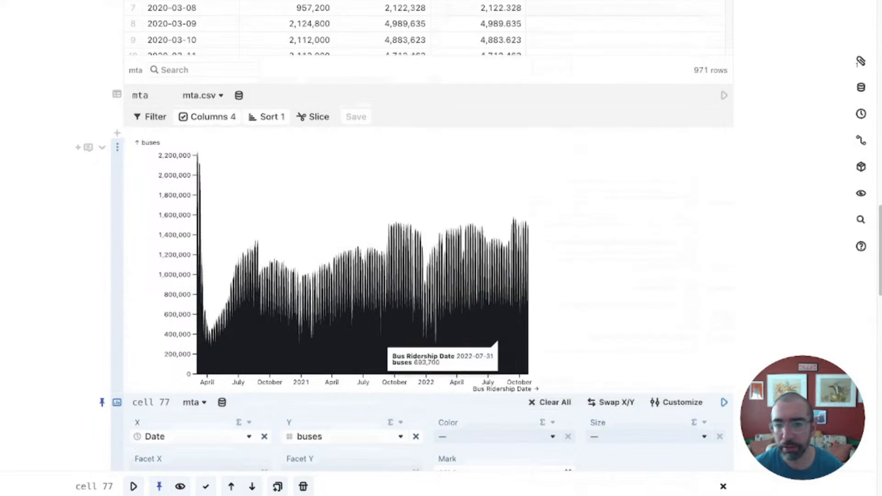
Color the cell 77 area chart by the buses field.
scroll(428, 248, down, 1)
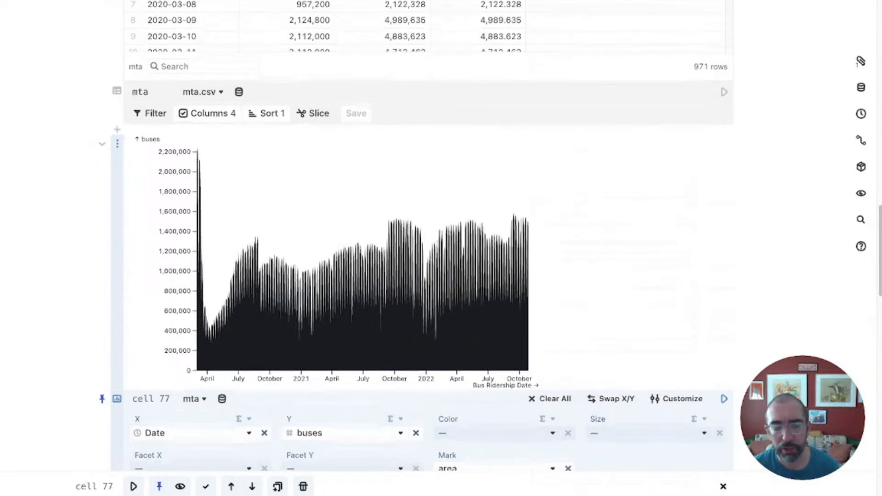
scroll(400, 303, down, 1)
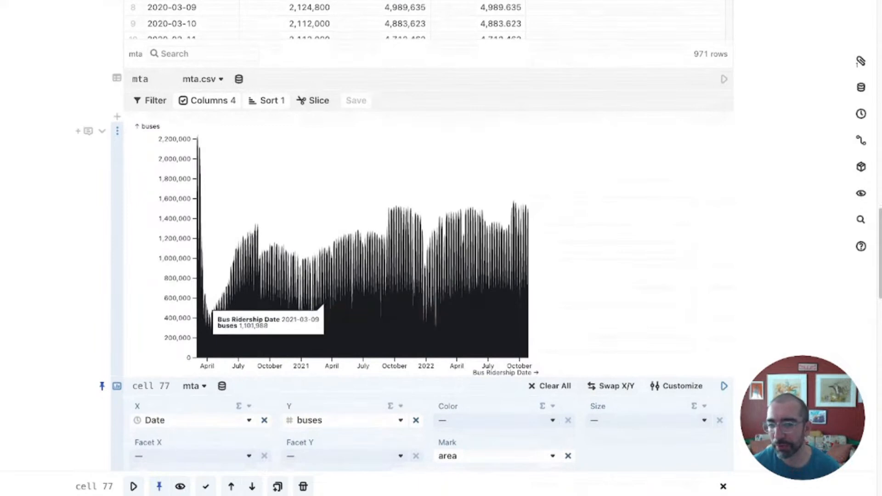
scroll(459, 294, down, 2)
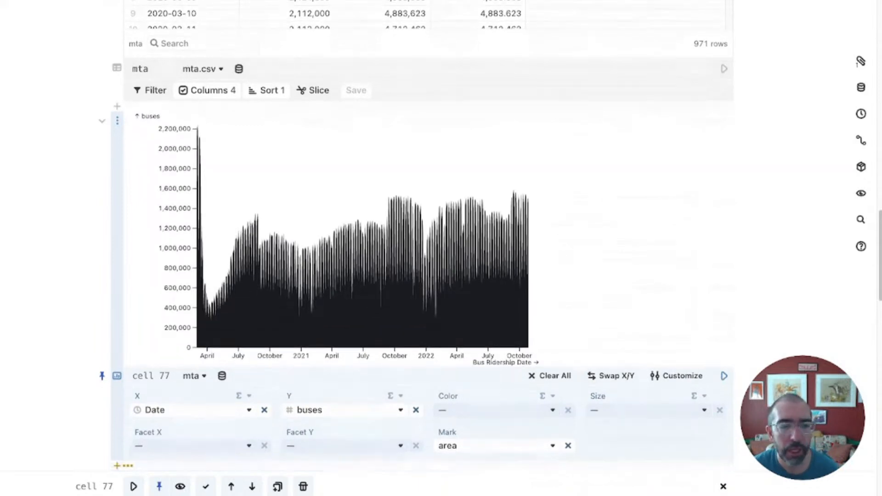
click(494, 373)
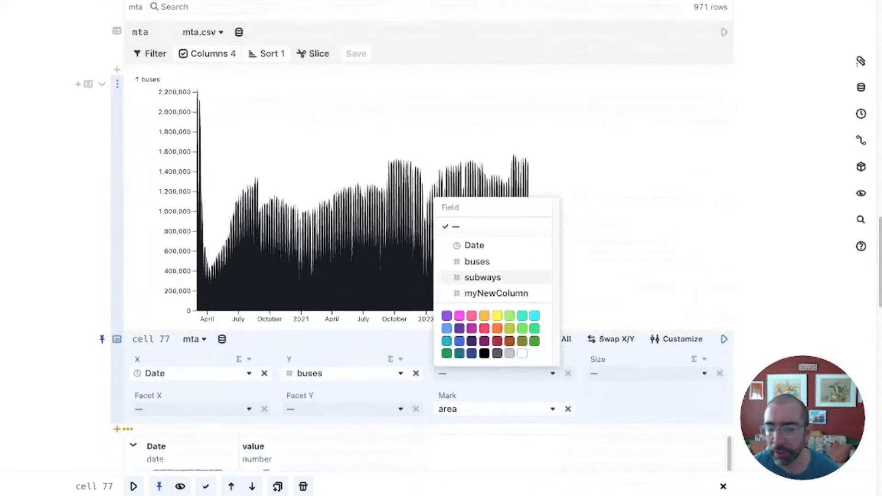
click(477, 261)
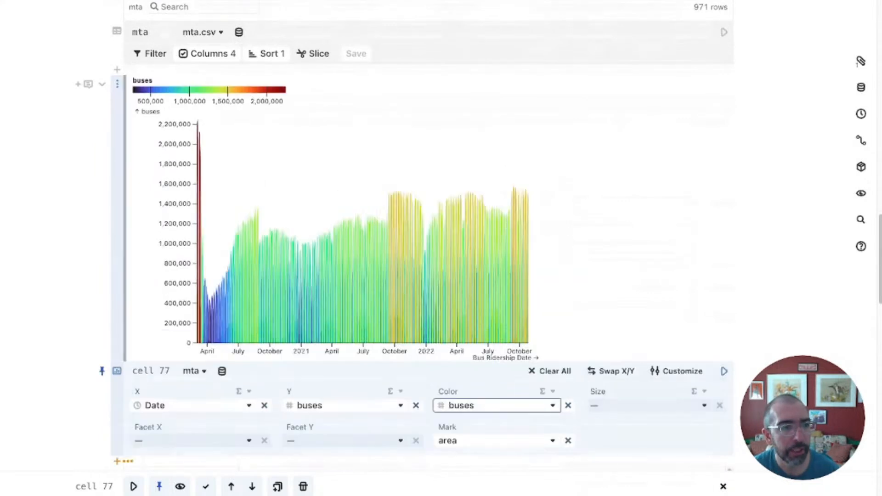
Turn the cell 77 chart into an uncolored scatterplot with subways as the X field and the dot mark.
scroll(429, 257, down, 1)
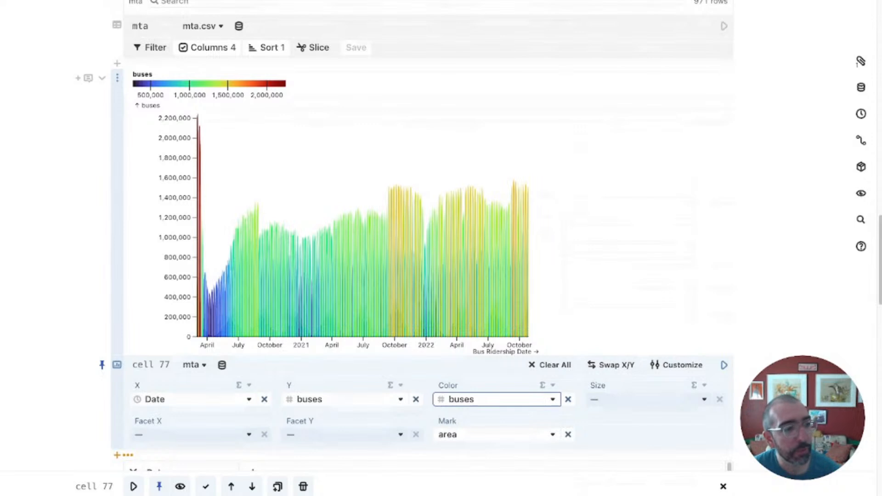
click(193, 400)
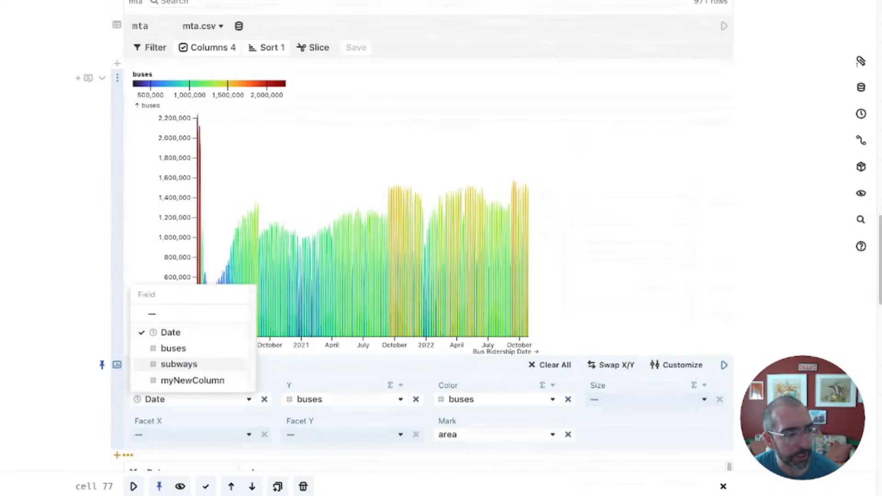
click(179, 364)
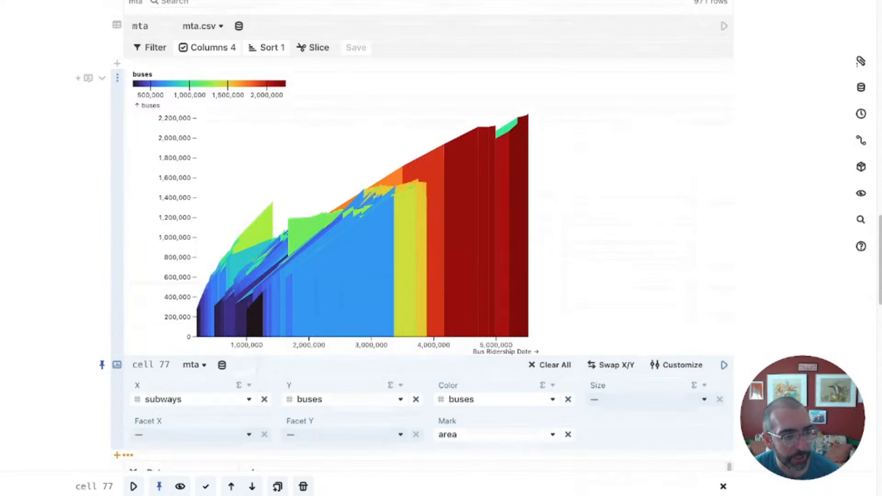
click(494, 434)
click(458, 368)
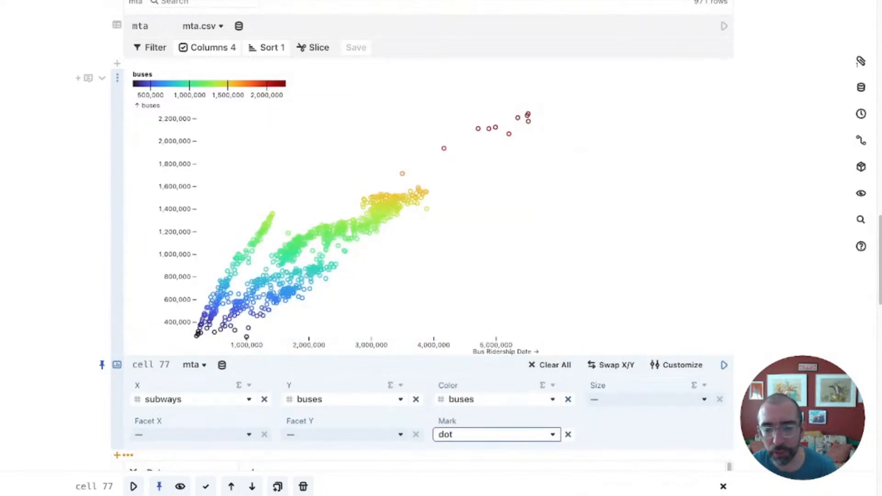
click(568, 400)
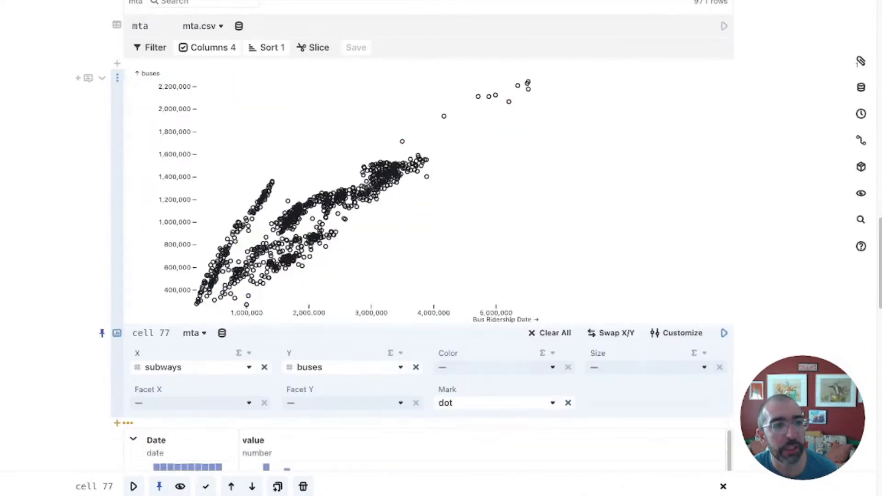
Size the scatterplot's dots by myNewColumn and look over the Facet Y field options.
scroll(428, 257, up, 1)
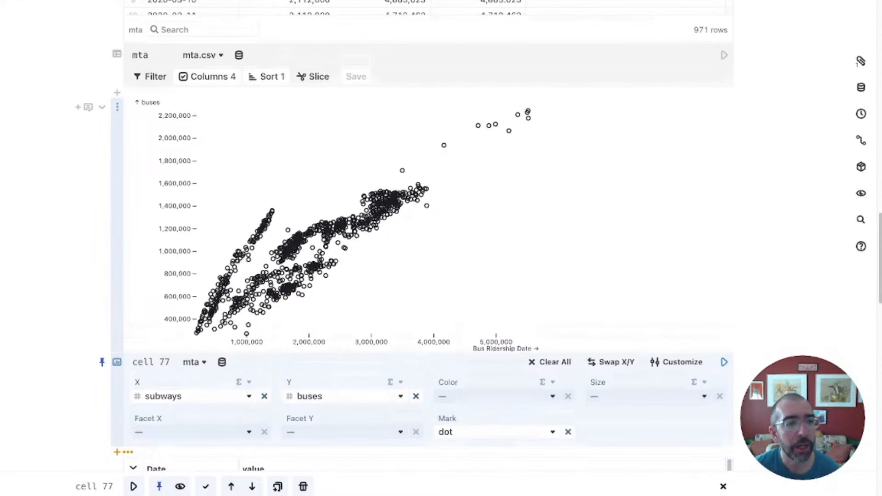
click(649, 397)
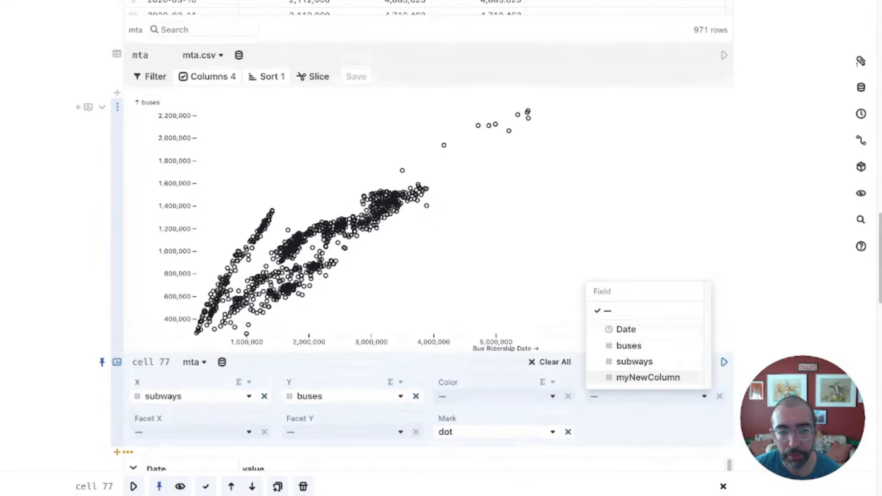
click(648, 377)
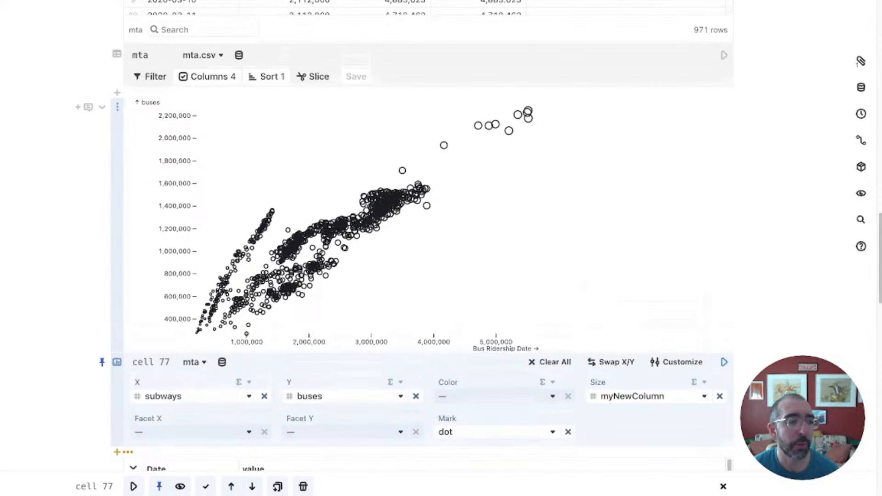
click(345, 432)
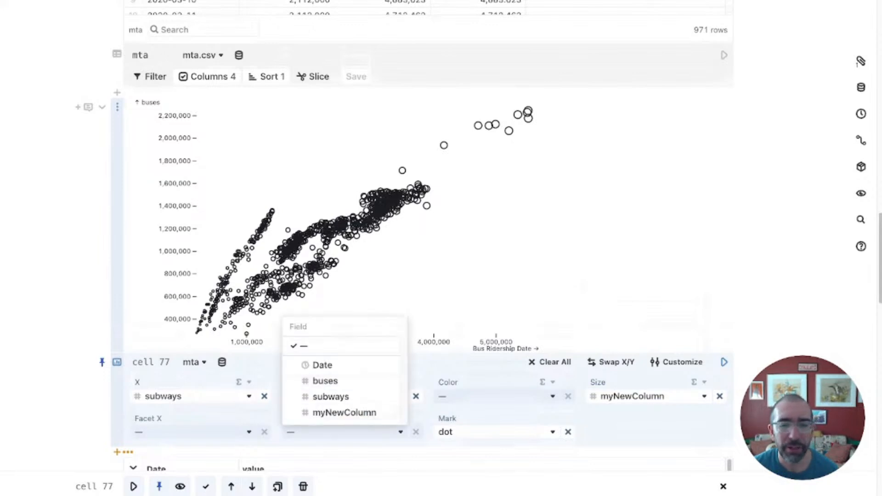
key(Escape)
Try adding a SQL database query cell below the cell 77 scatterplot and delete that cell.
scroll(427, 248, up, 6)
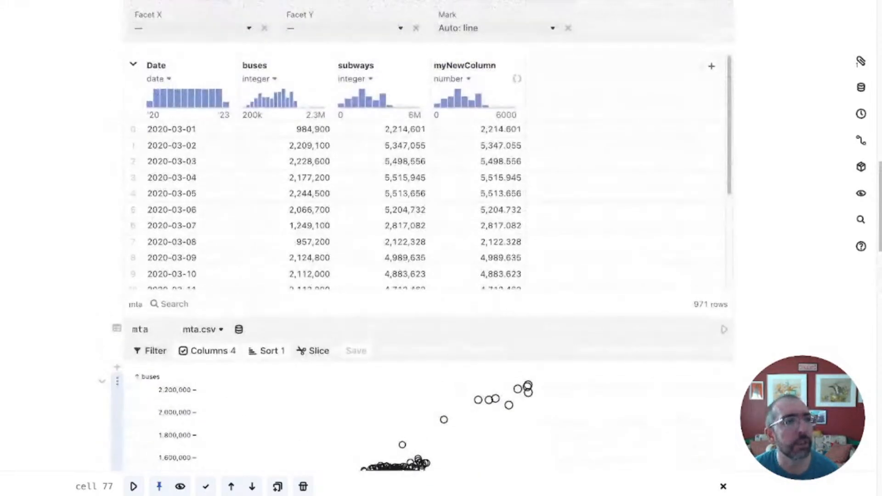
scroll(429, 248, down, 1)
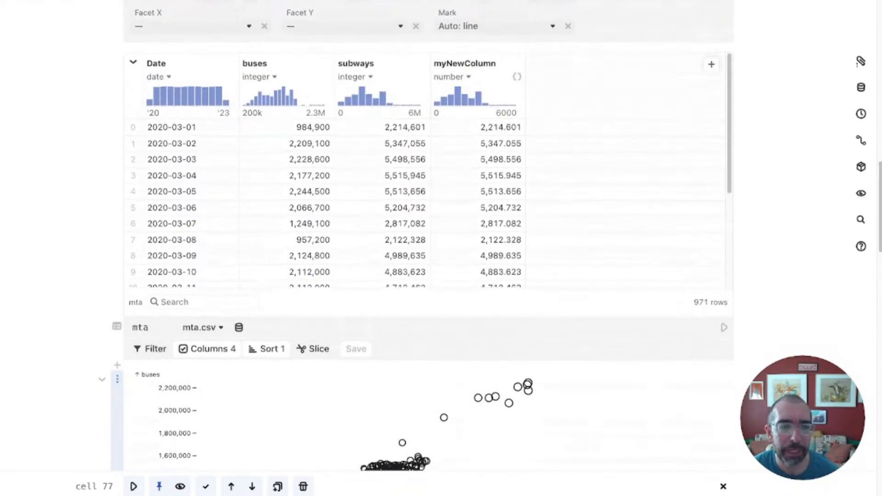
scroll(428, 248, up, 1)
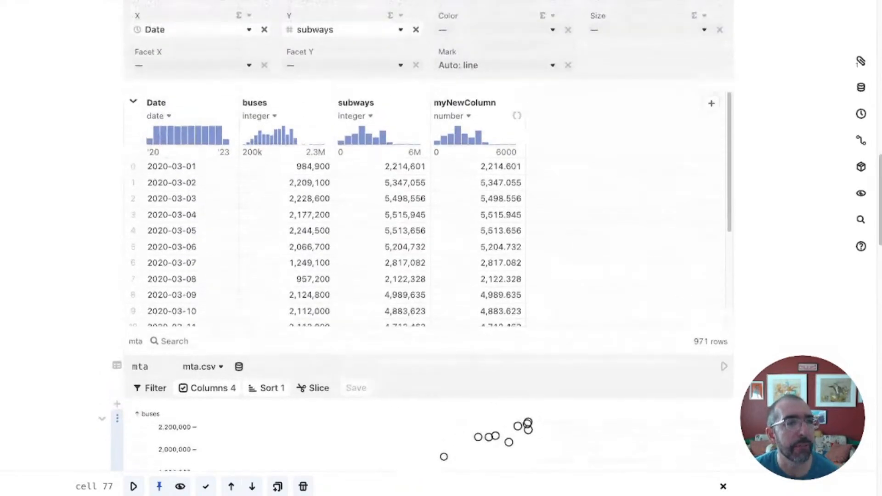
scroll(428, 249, down, 12)
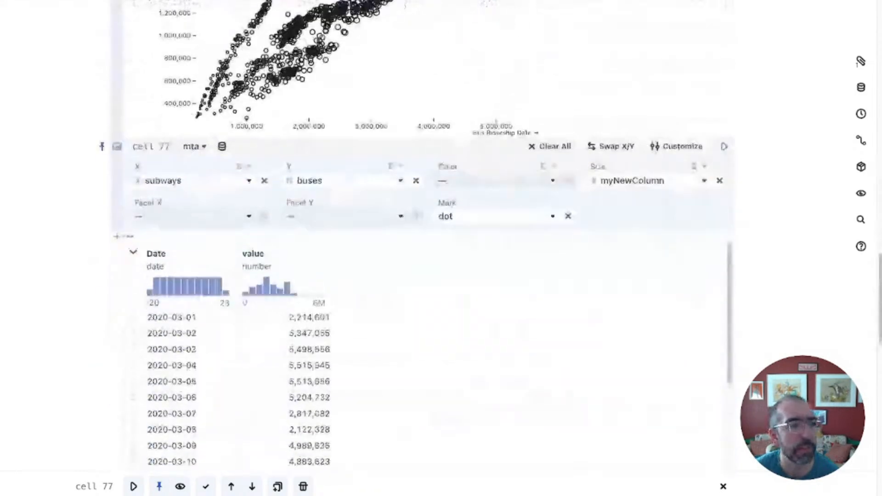
click(117, 236)
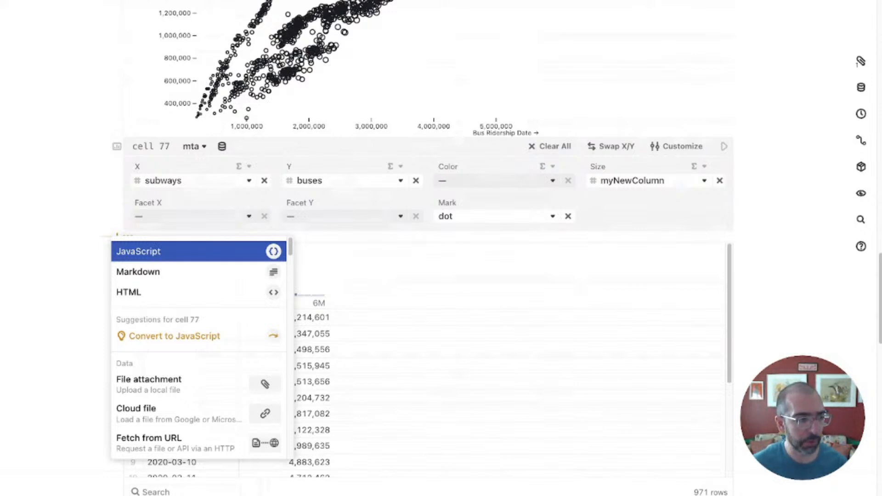
text(SQL)
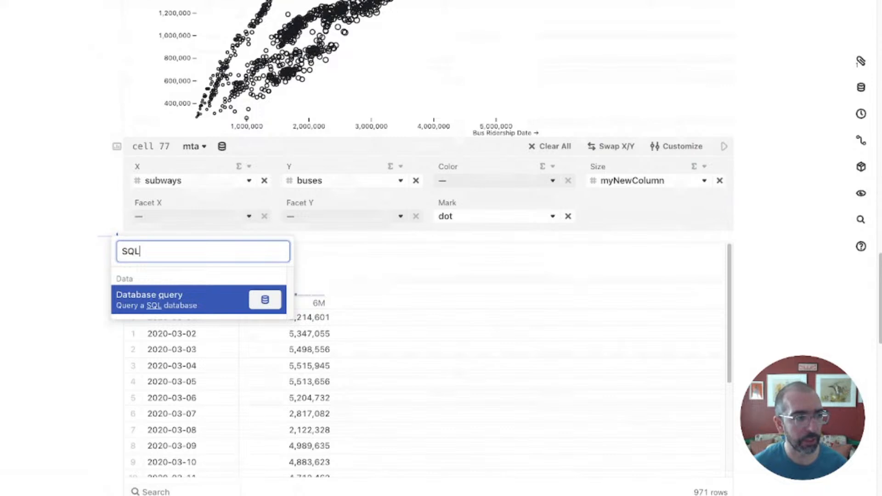
key(Return)
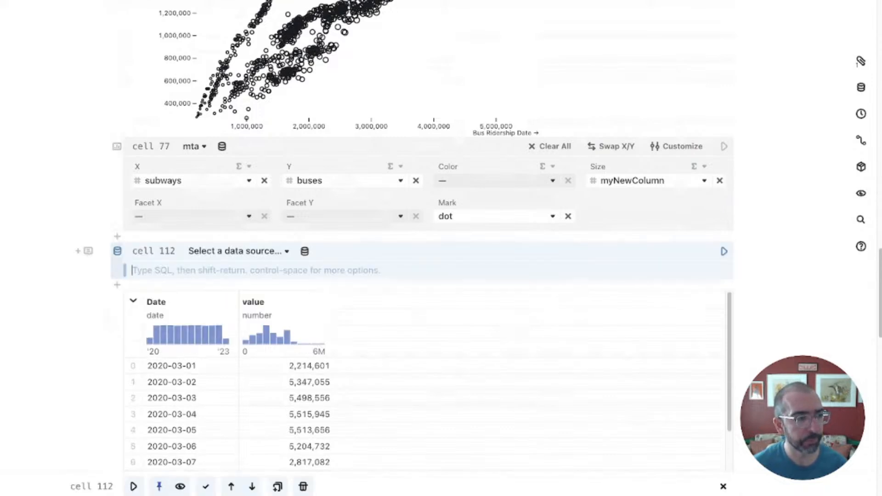
click(118, 251)
click(163, 352)
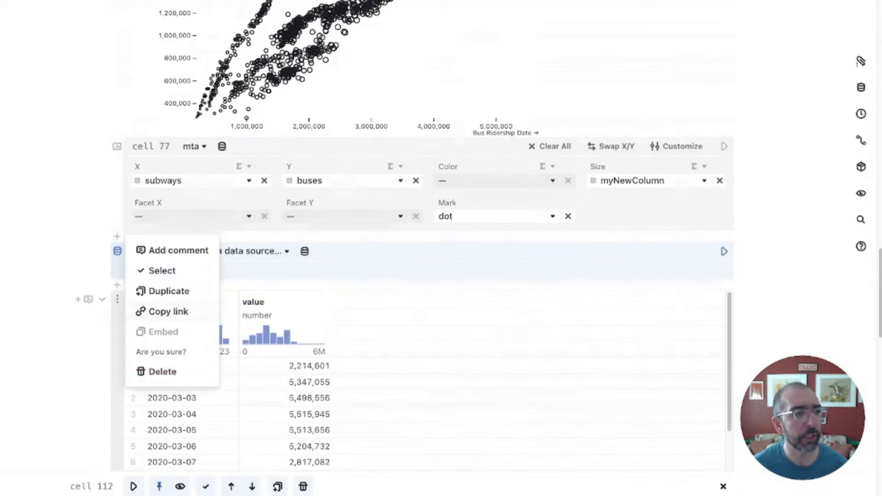
click(162, 370)
Share the Observable Overview Workshop notebook by changing its public access from no access to unlisted.
scroll(162, 368, up, 10)
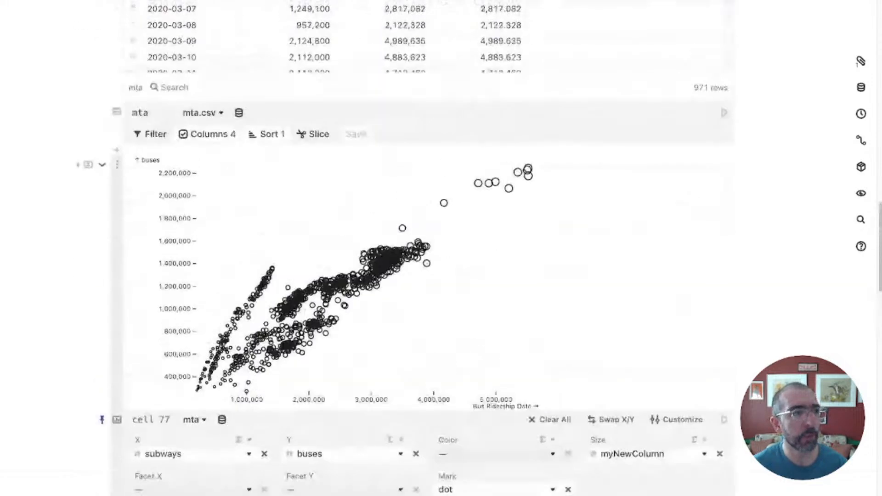
click(148, 308)
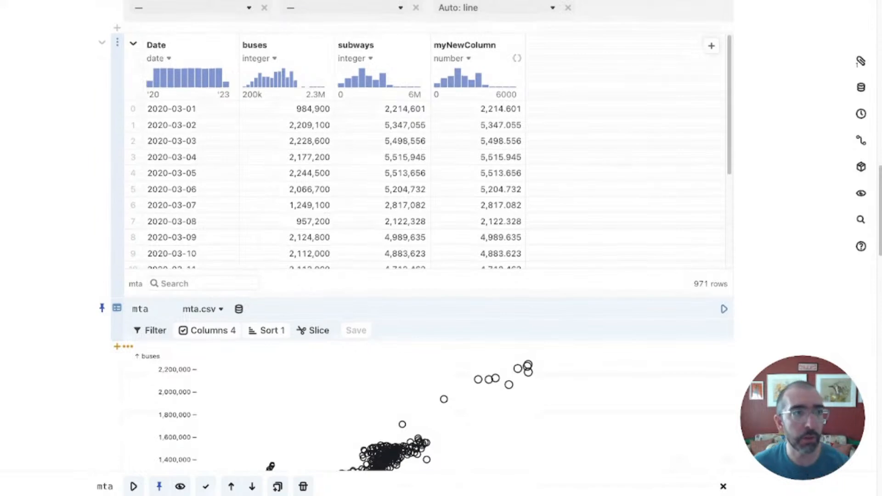
scroll(423, 248, up, 10)
scroll(423, 248, up, 5)
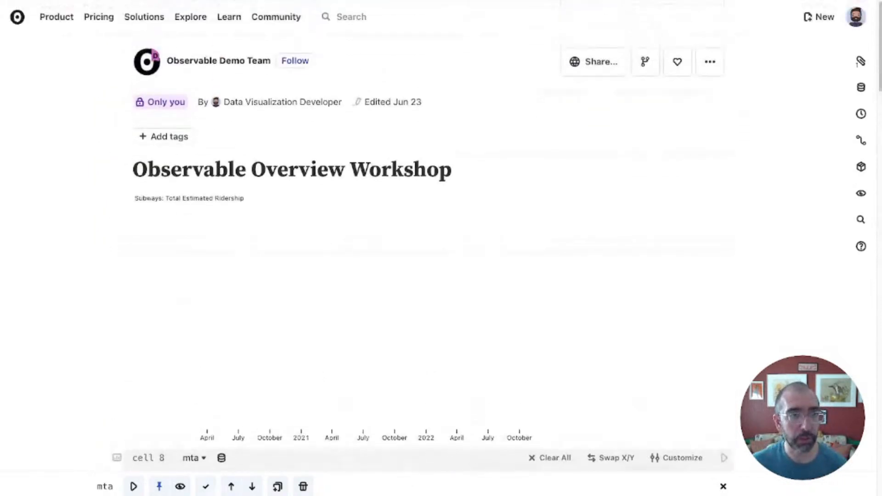
click(594, 61)
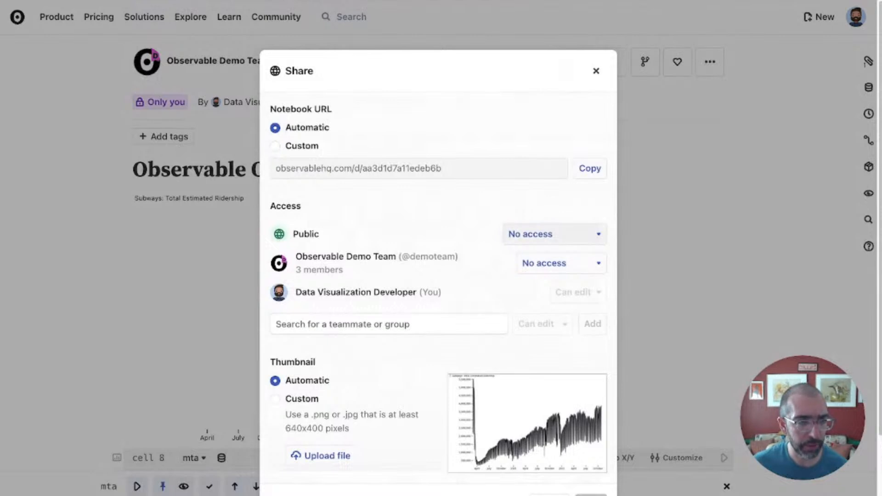
click(555, 235)
scroll(554, 257, down, 3)
click(591, 457)
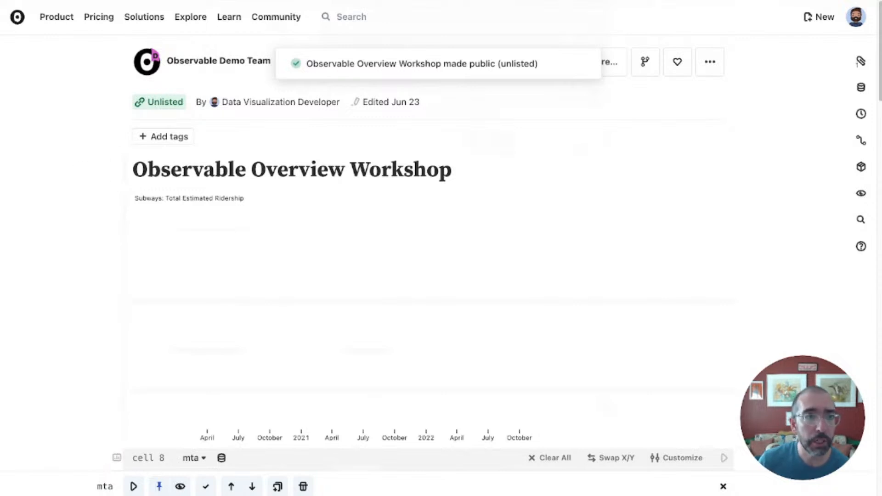
Look over the file attachments and the actions available for mta.csv, such as downloading or replacing it.
click(859, 62)
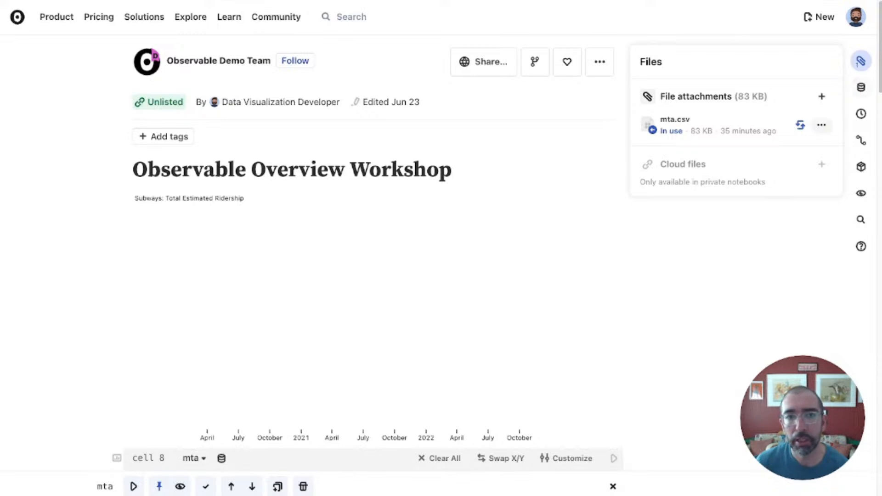
click(822, 125)
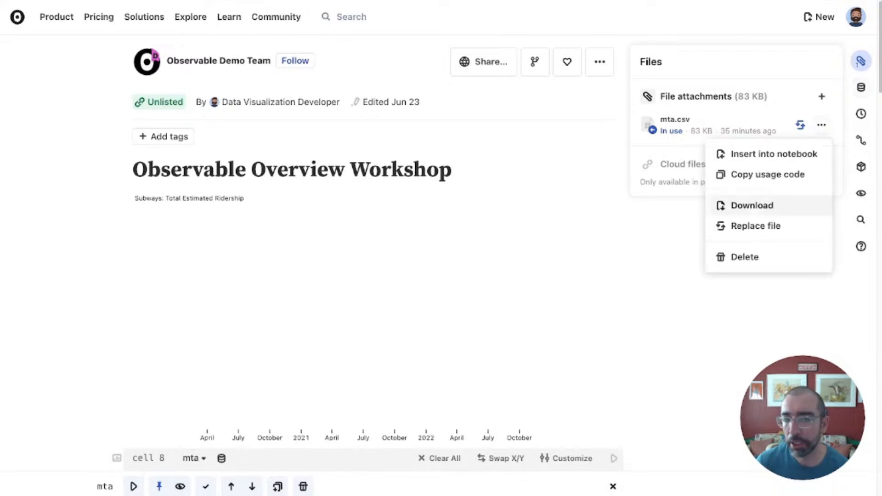
click(861, 62)
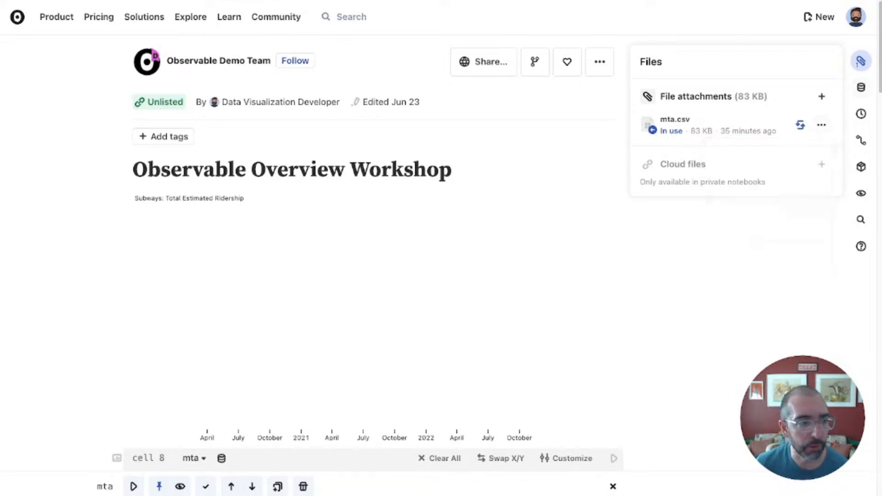
Set the Y field of the cell 8 line chart to subways.
scroll(861, 62, down, 3)
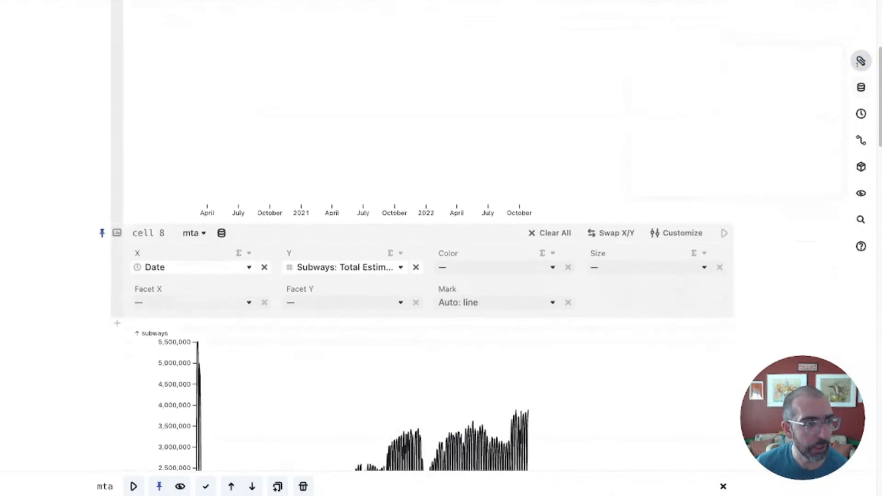
click(345, 268)
click(331, 354)
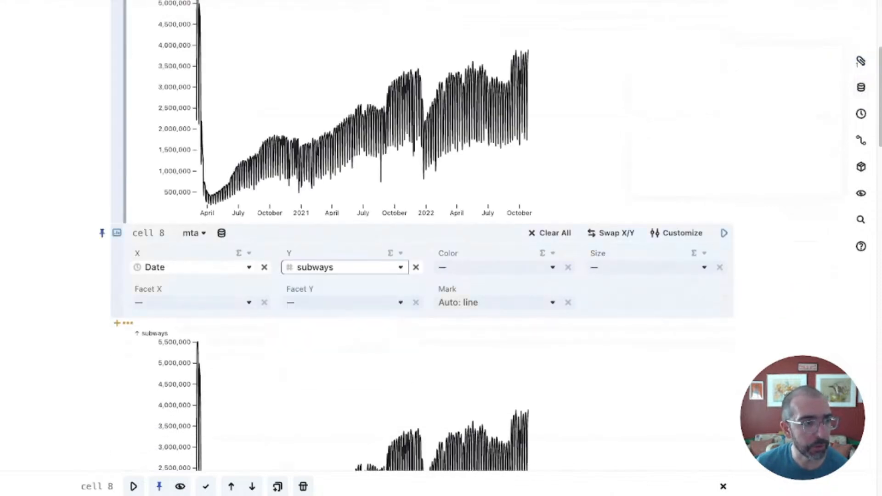
Open the choice of cell types for a new cell directly below the mta data table.
scroll(423, 248, down, 15)
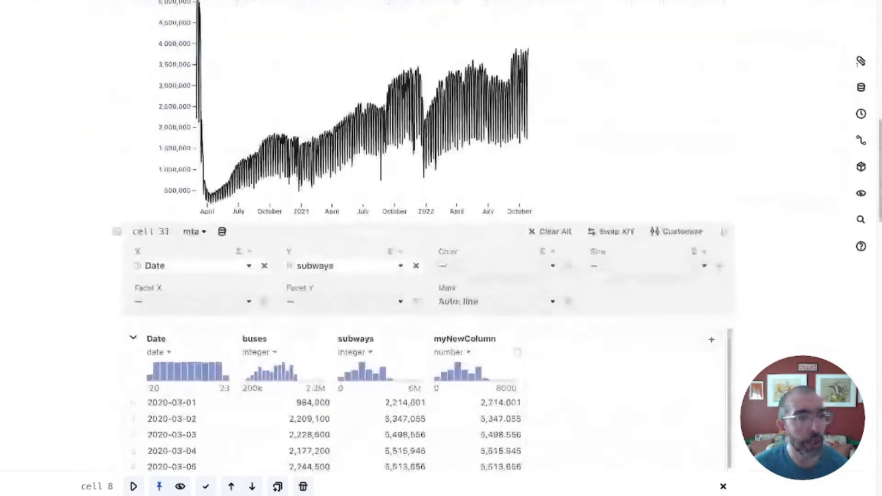
scroll(423, 248, up, 3)
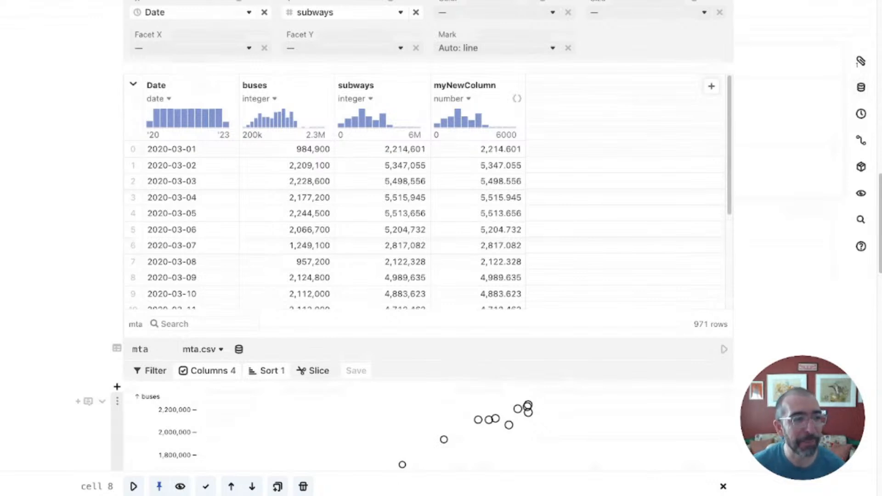
click(78, 402)
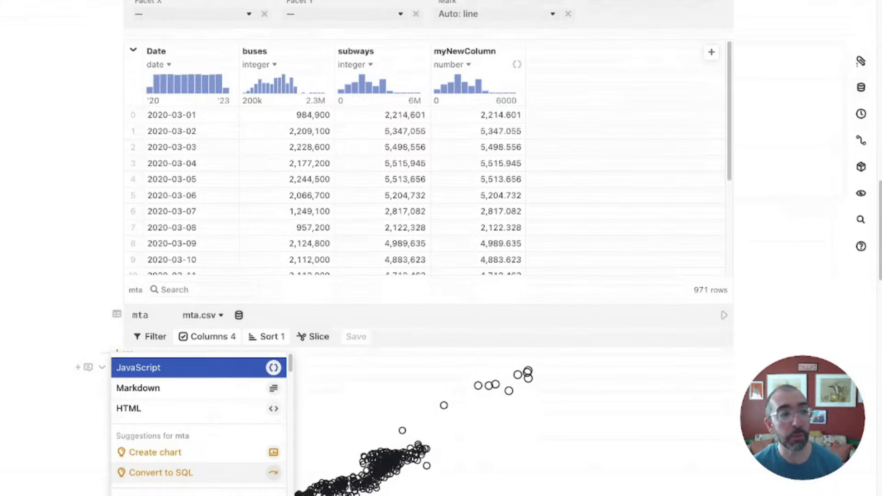
Convert the mta data table cell to SQL and run the query without the "myNewColumn" column.
click(160, 473)
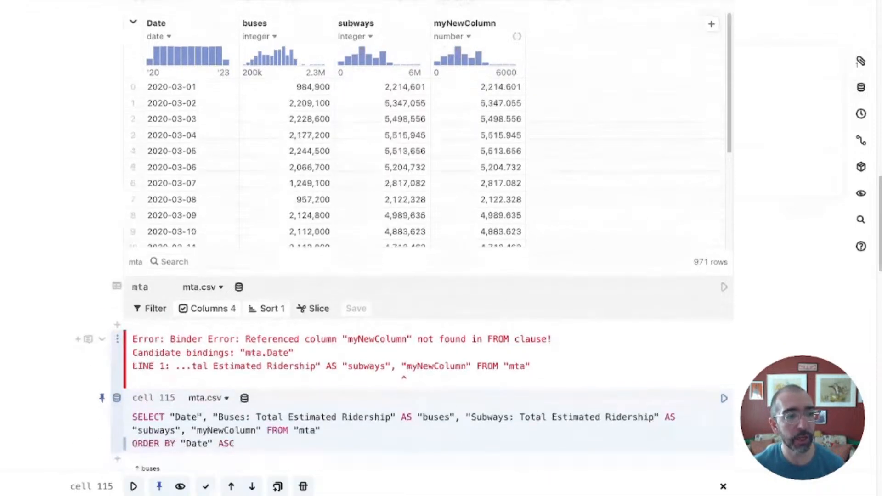
click(321, 310)
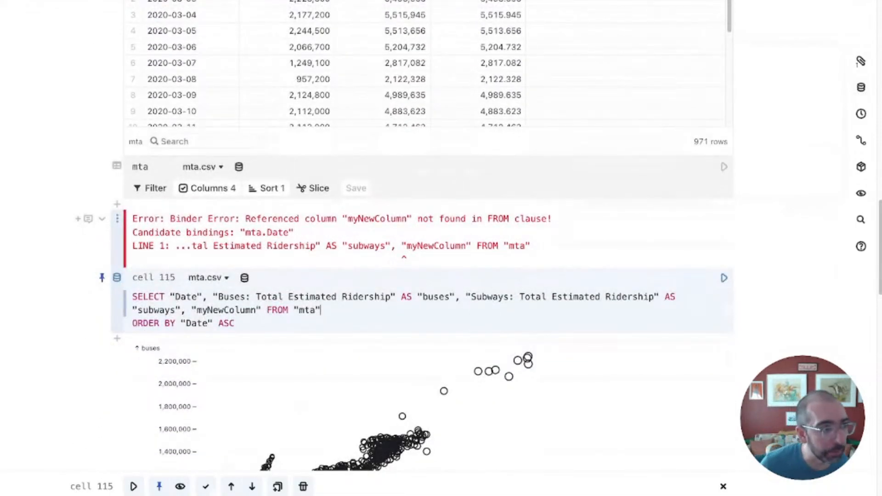
drag(261, 310, 182, 310)
key(BackSpace)
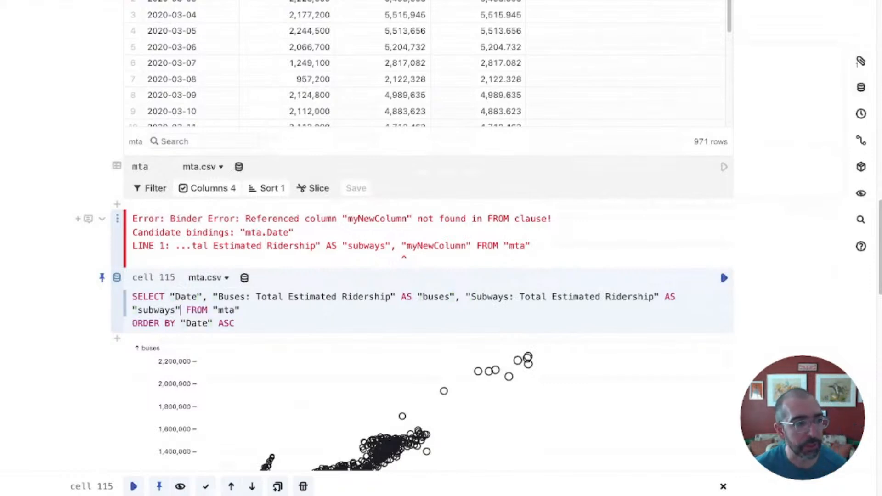
key(shift+Return)
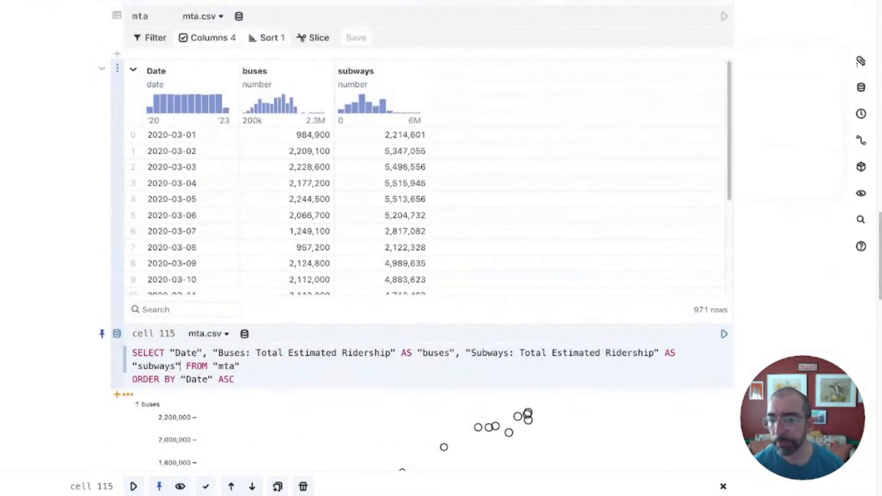
Break the SELECT list so the Buses and Subways columns each start on their own indented line.
click(240, 366)
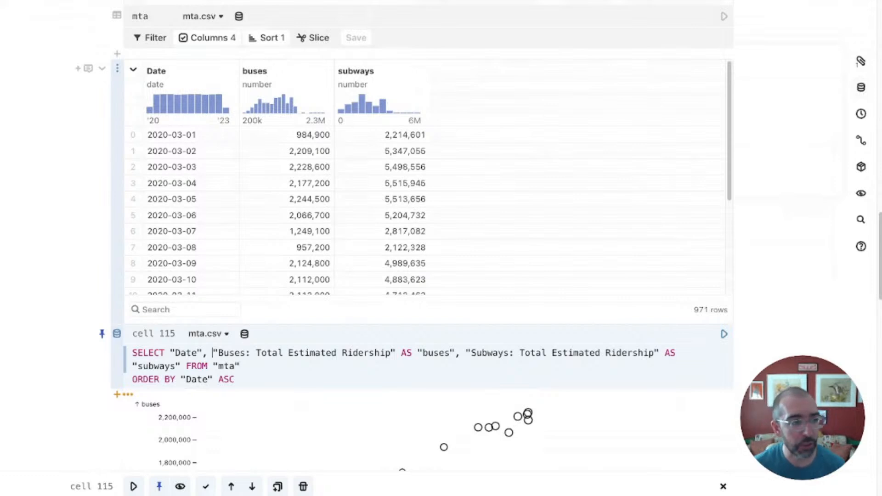
click(213, 353)
key(Return)
key(Tab)
key(Tab)
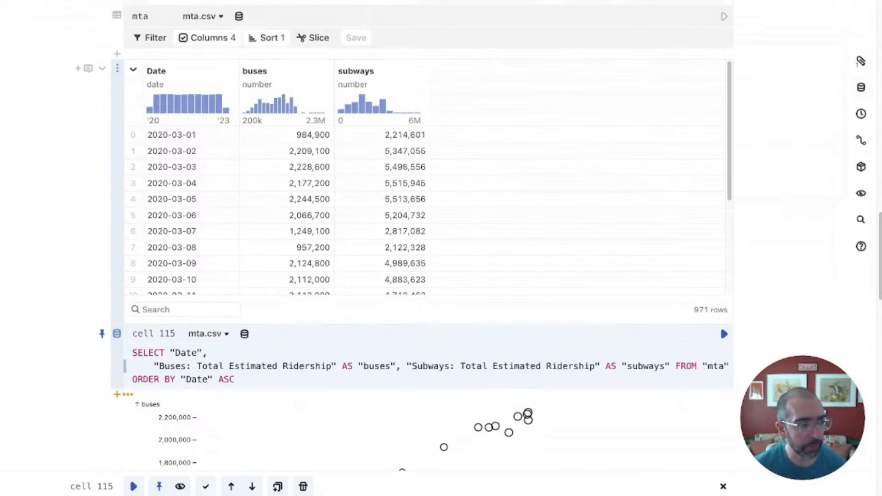
click(422, 367)
key(Return)
key(Tab)
key(Tab)
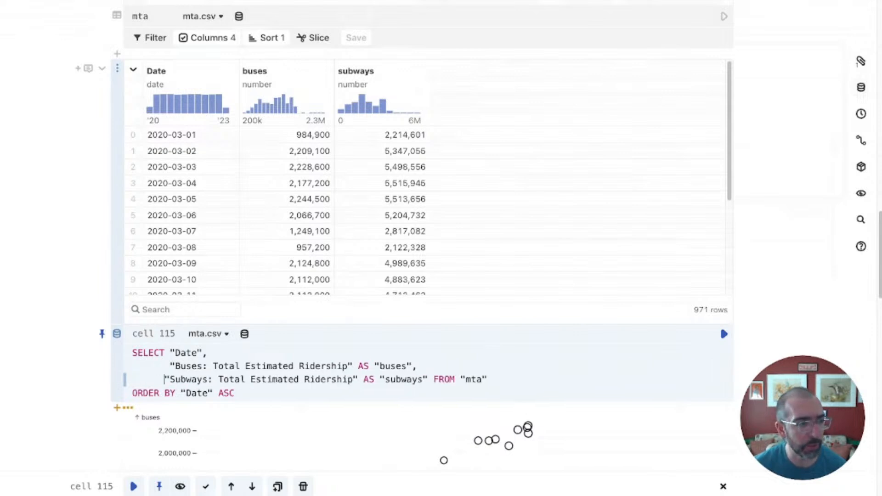
Put a leading comma before the Buses column and remove the trailing commas after "Date" and "buses".
click(235, 393)
click(170, 367)
key(BackSpace)
key(BackSpace)
text(,)
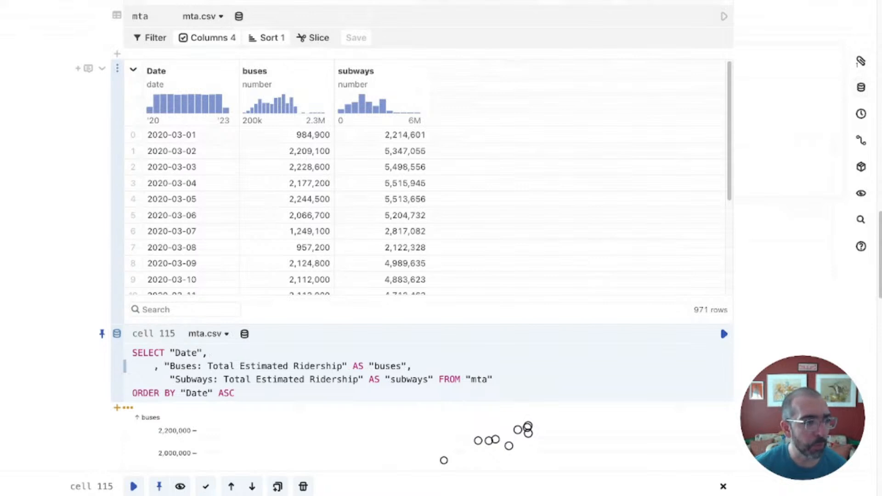
key(Left)
key(Left)
click(212, 353)
key(BackSpace)
key(BackSpace)
click(422, 367)
key(BackSpace)
key(BackSpace)
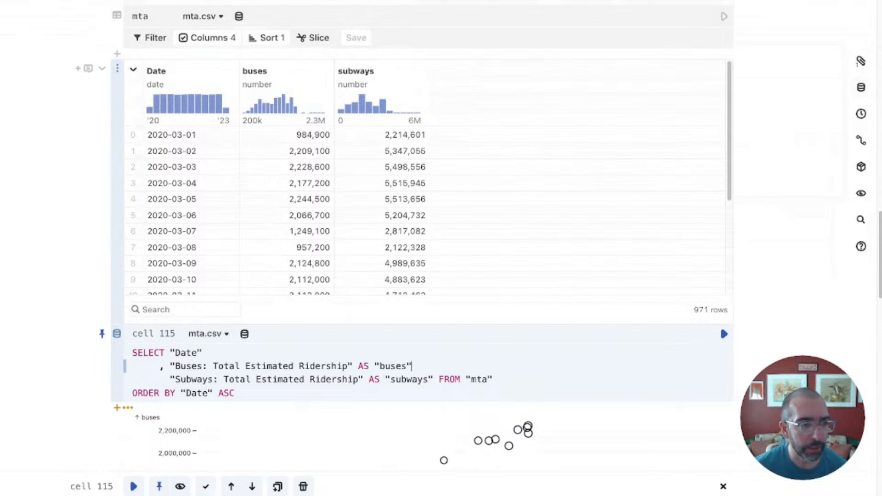
Move FROM "mta" onto its own line and put a leading comma before the Subways column.
click(438, 380)
key(Return)
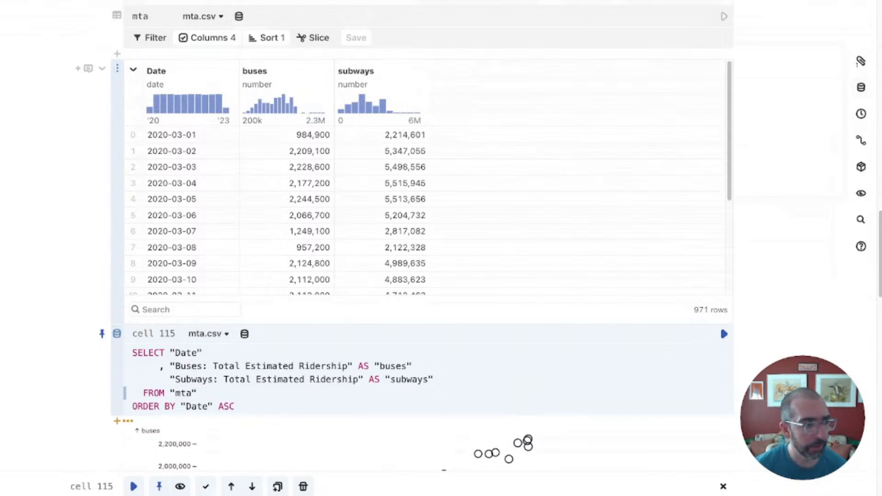
click(169, 380)
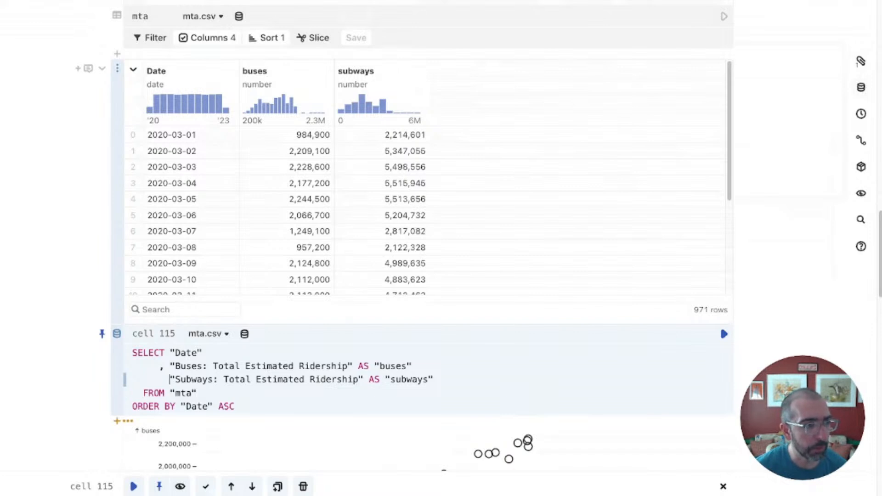
key(BackSpace)
key(BackSpace)
text(,)
key(BackSpace)
text(,)
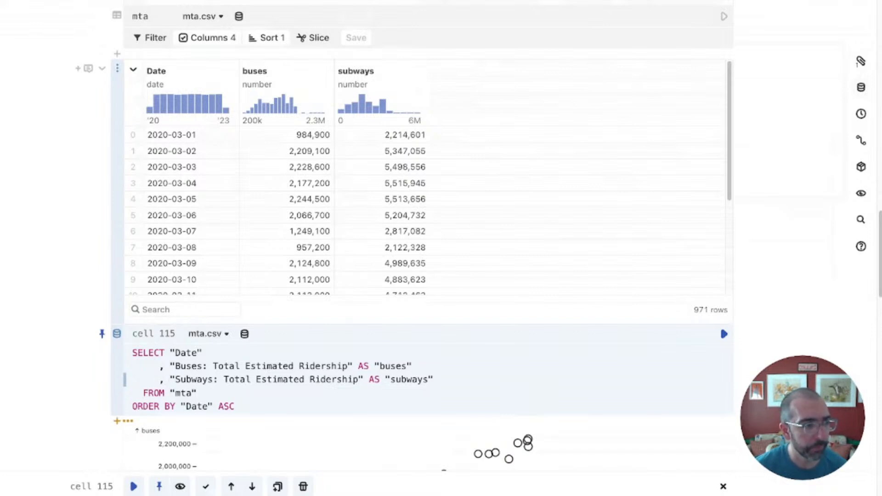
Indent the ORDER BY line by one space and rerun the query.
click(133, 407)
click(197, 394)
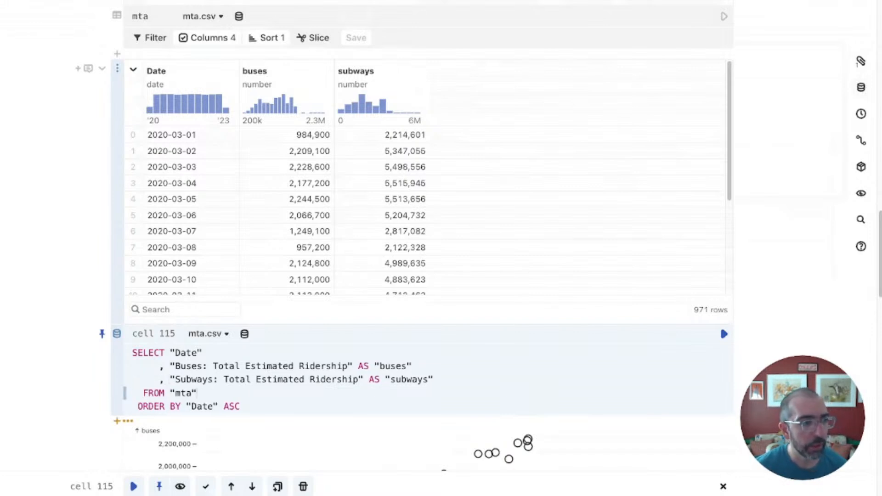
key(shift+Return)
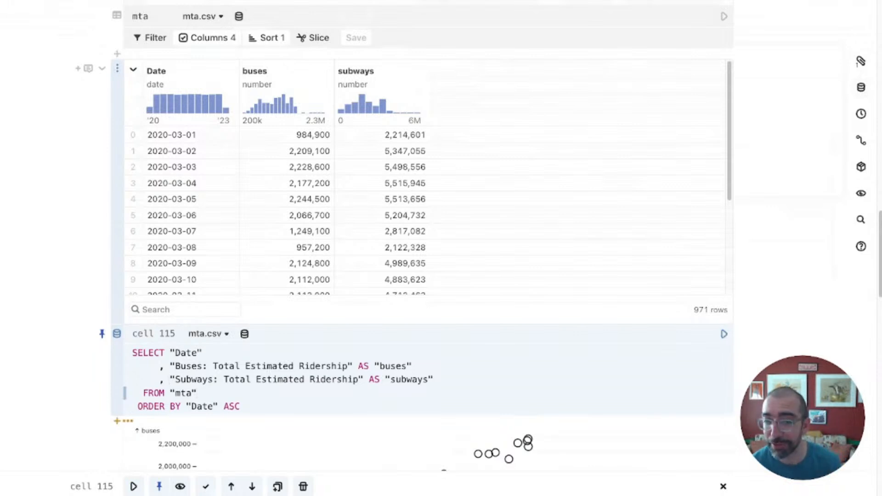
key(Up)
key(Up)
key(Up)
click(439, 379)
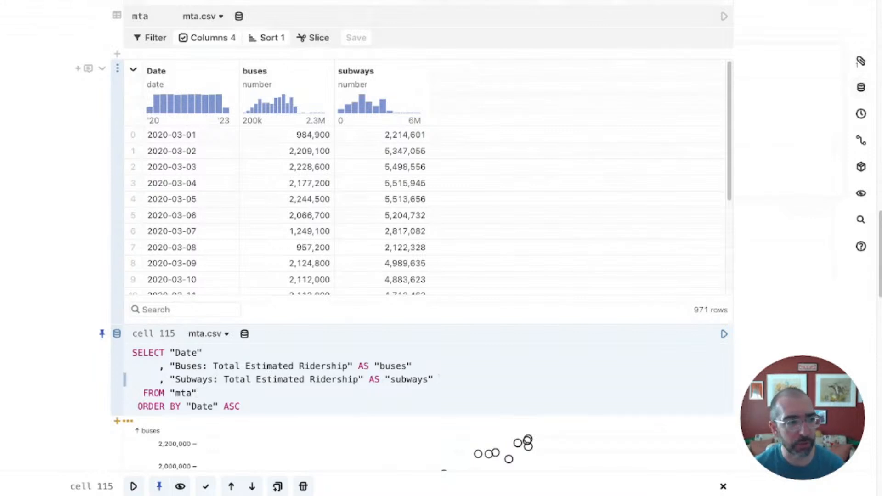
key(Up)
key(Up)
key(Down)
key(Down)
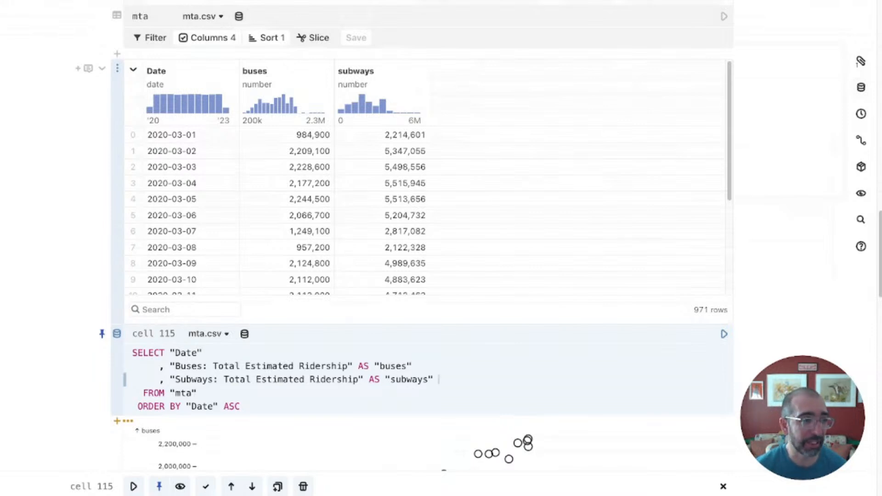
Add a column date_trunc('year', Date) as "year name" below "Date" in the SELECT list and run the query.
key(Up)
key(Up)
key(Return)
text(, )
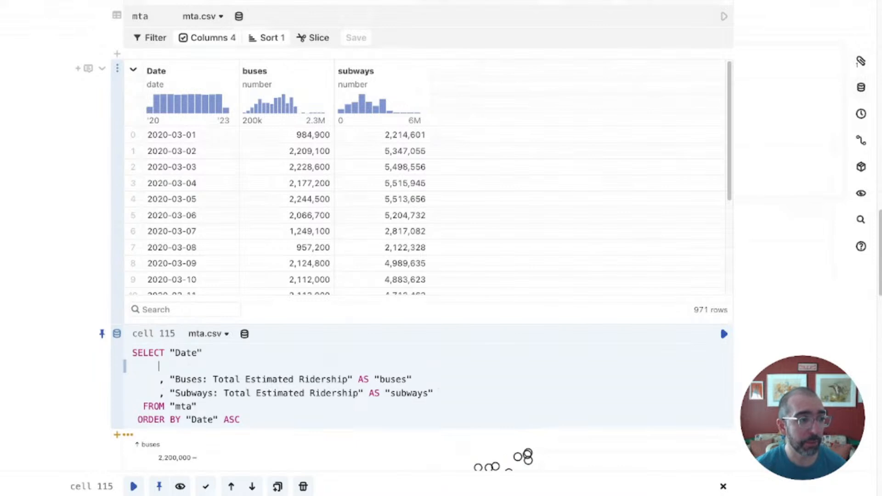
text(date_t)
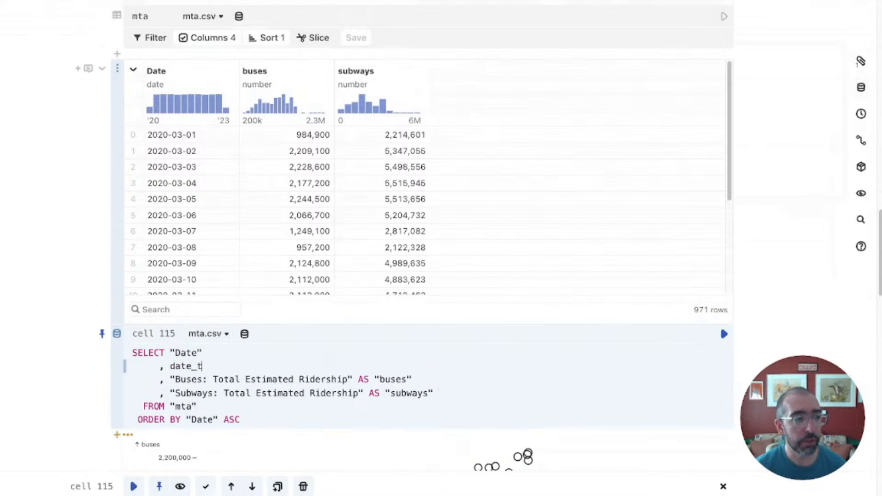
text(runc('year')
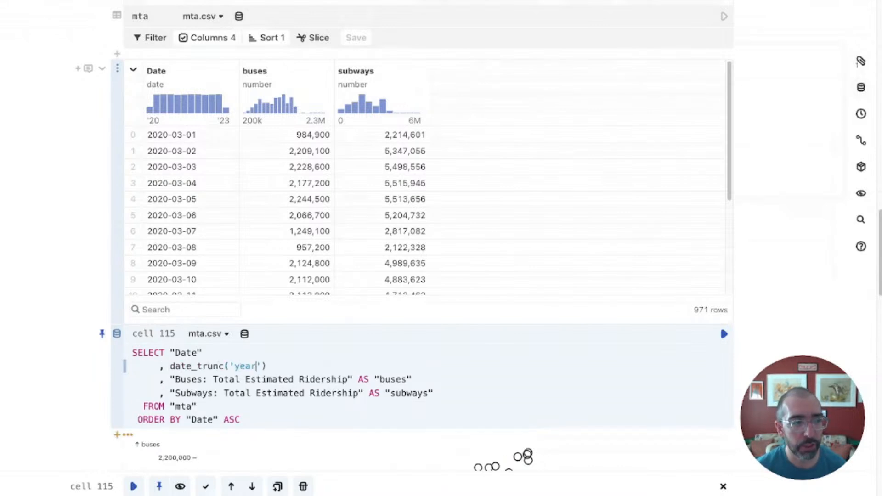
text(, )
text("Da)
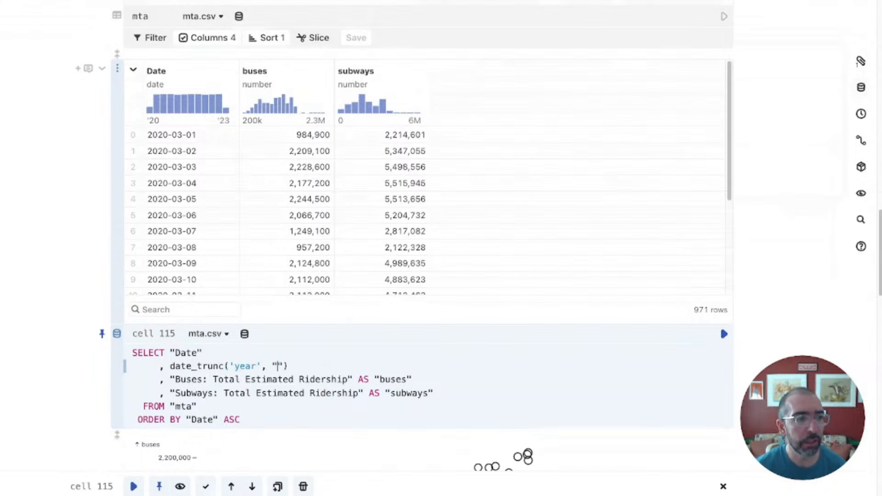
key(BackSpace)
key(BackSpace)
key(BackSpace)
text(Date) as ")
text(year name)
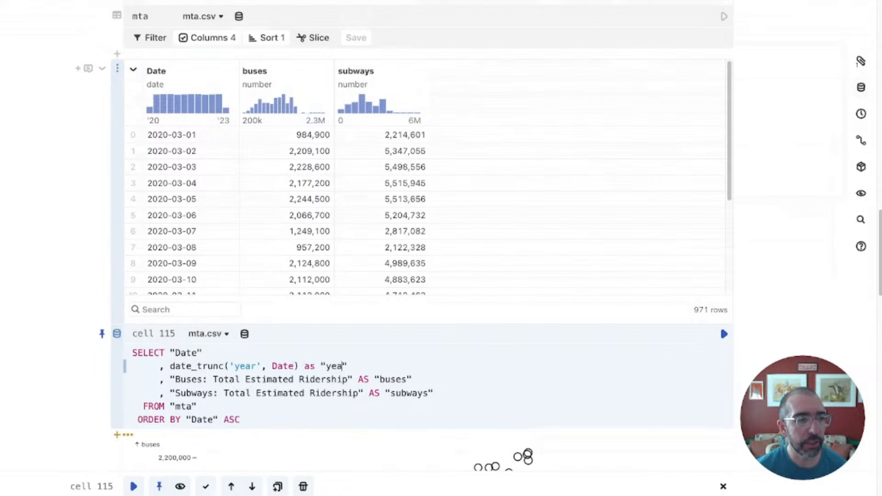
key(shift+Return)
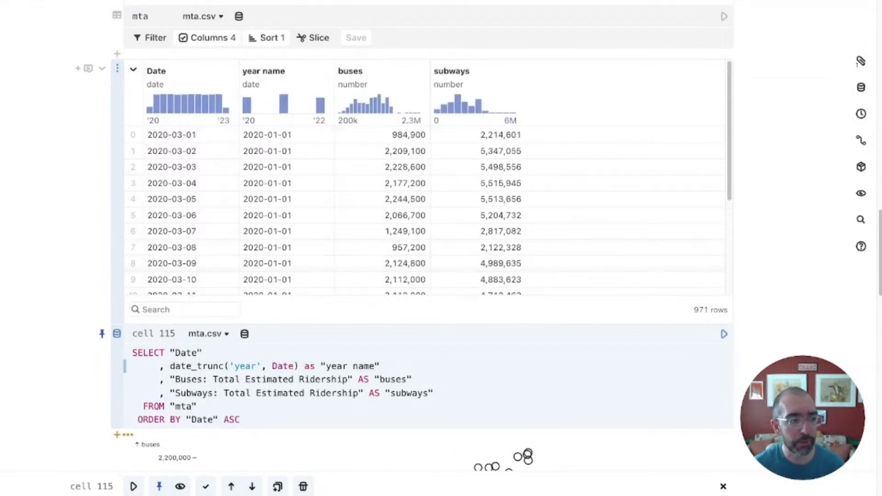
Replace the date_trunc function with date_part in the "year name" column and rerun the query.
double_click(197, 367)
text(date+part)
key(shift+Return)
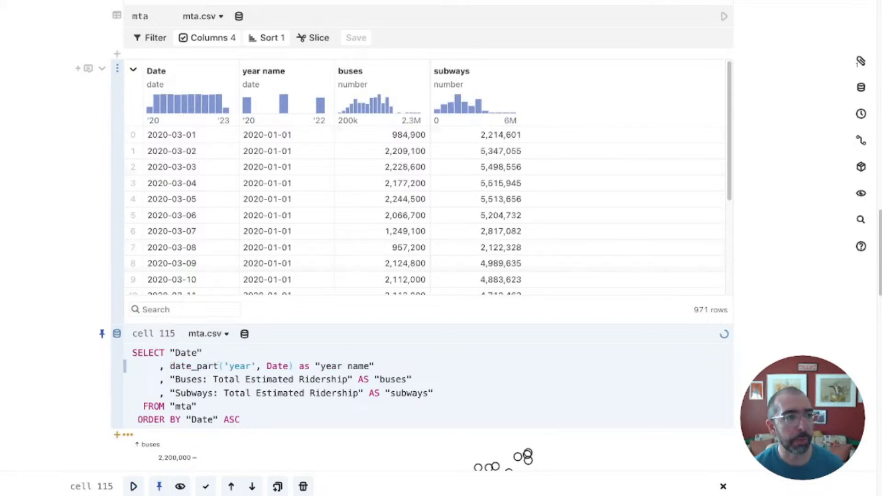
click(434, 393)
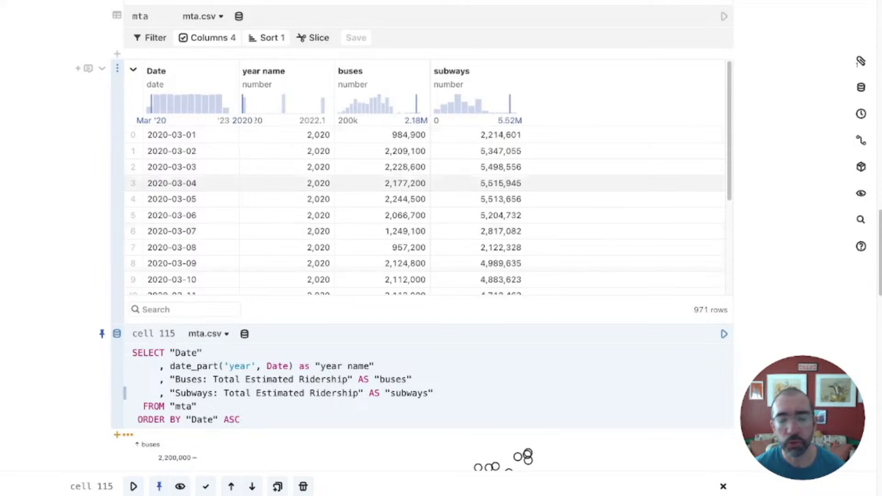
Cast the date_part result to text with ::string in the "year name" column and rerun the query.
click(197, 407)
click(293, 366)
text(::string)
key(shift+Return)
click(434, 393)
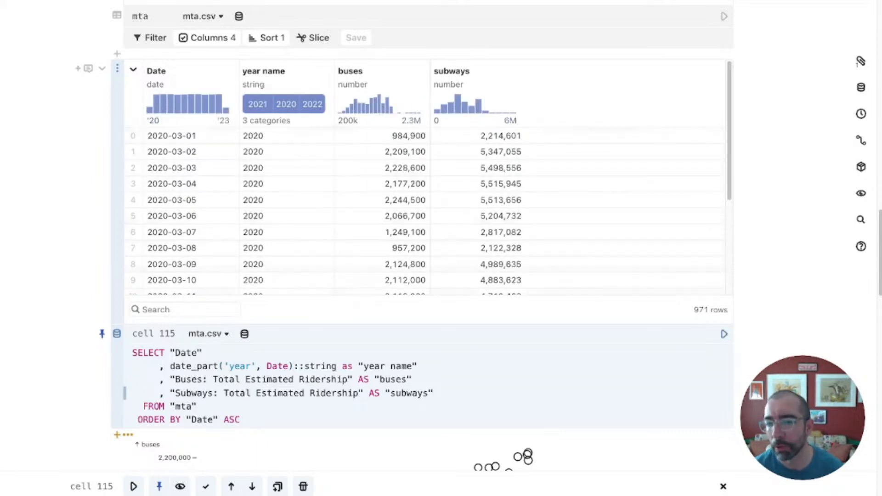
click(336, 366)
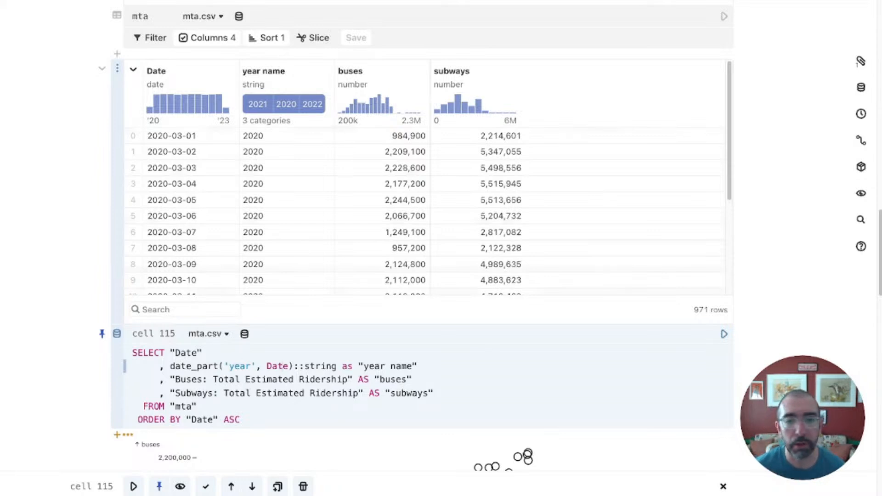
Name the SQL query cell newMTA.
scroll(422, 249, down, 10)
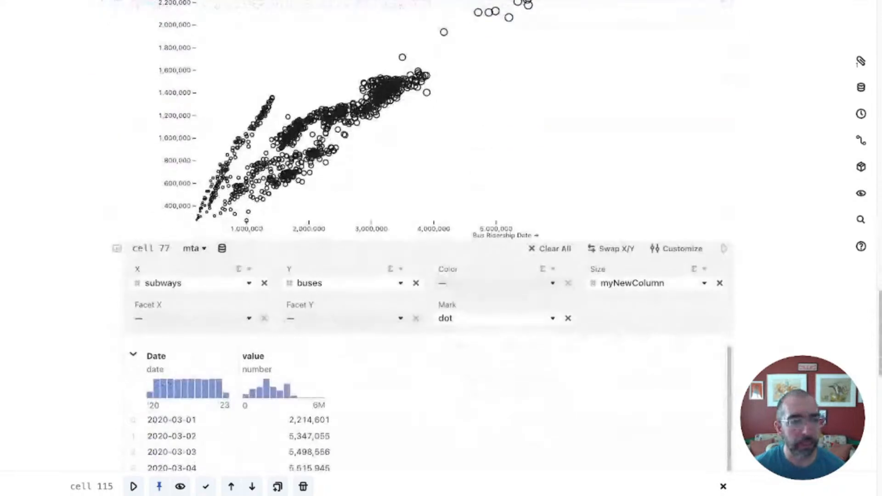
click(284, 249)
scroll(422, 248, up, 6)
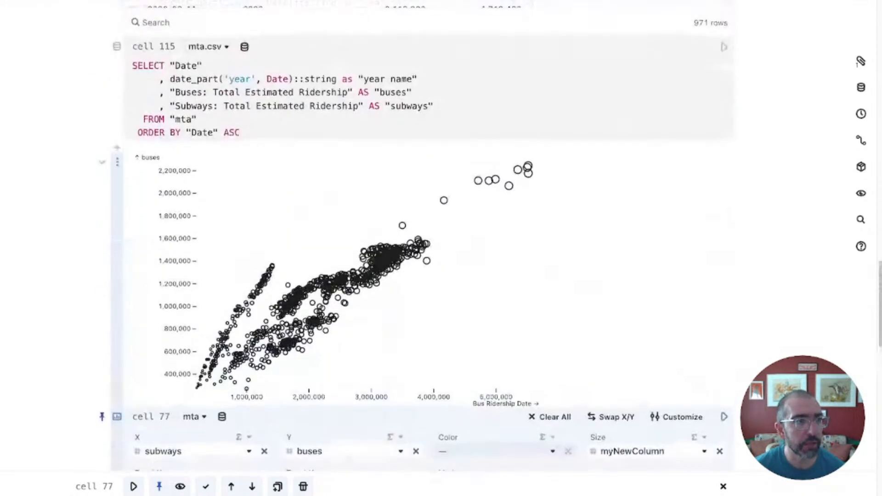
click(153, 165)
text(newMTA)
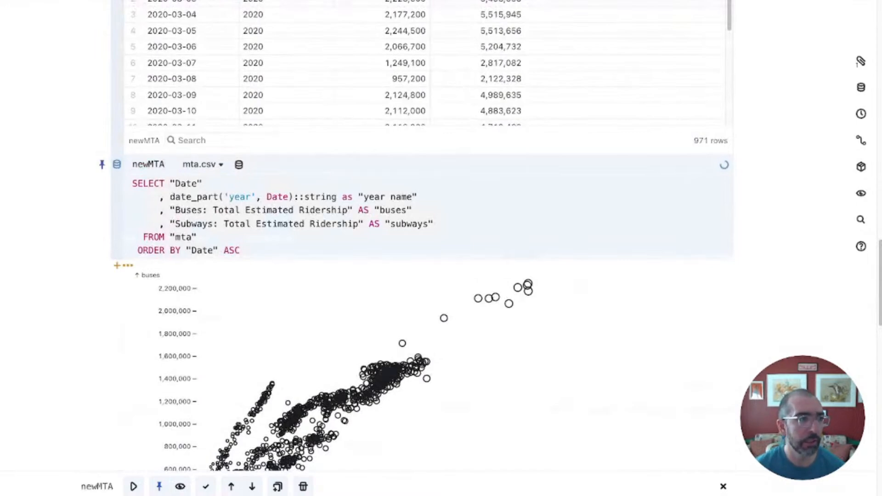
Switch the data source of the bus and subway scatter chart below the query to newMTA.
scroll(422, 248, down, 6)
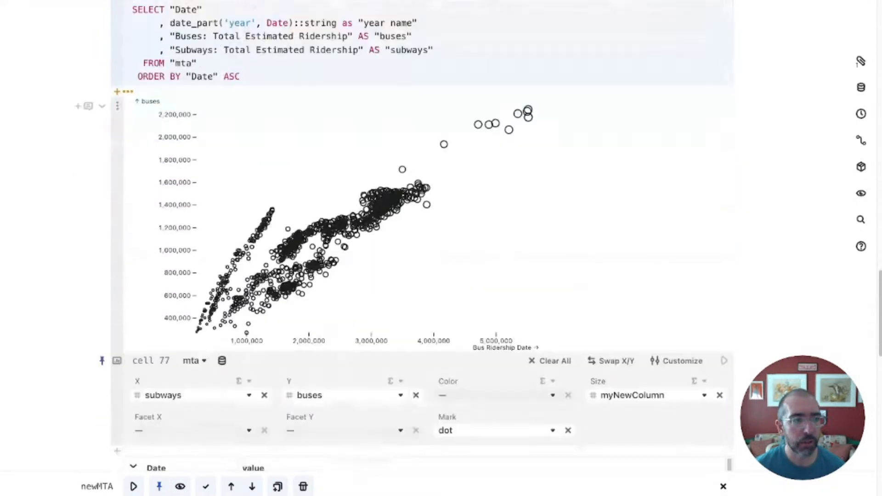
click(193, 244)
click(205, 300)
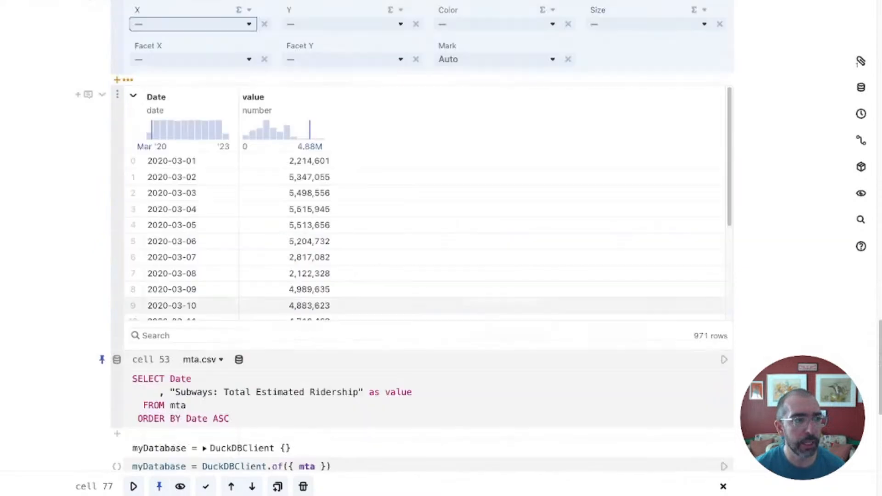
scroll(205, 294, up, 6)
scroll(422, 248, up, 1)
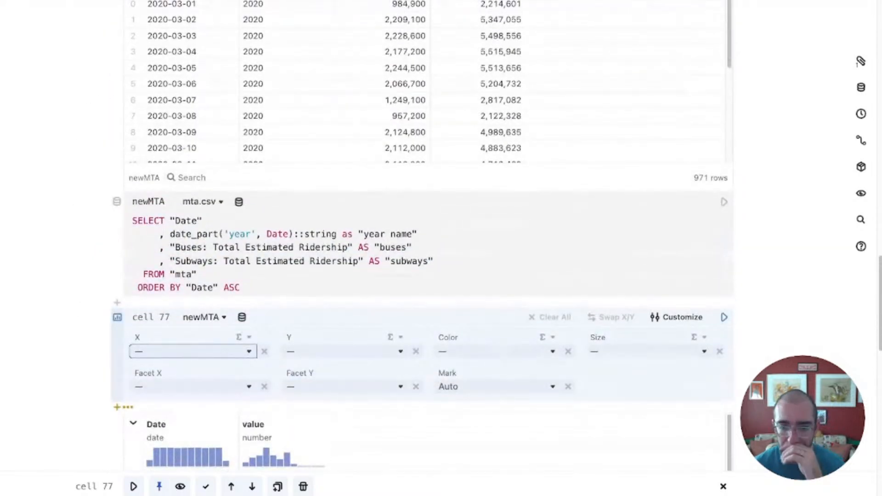
Plot Date on the X axis and subways on the Y axis of the newMTA chart.
click(193, 351)
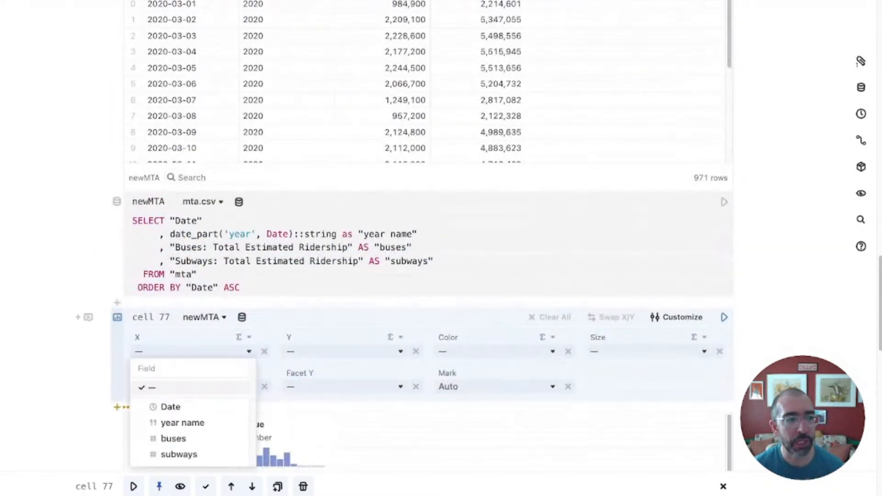
click(171, 406)
scroll(478, 234, down, 5)
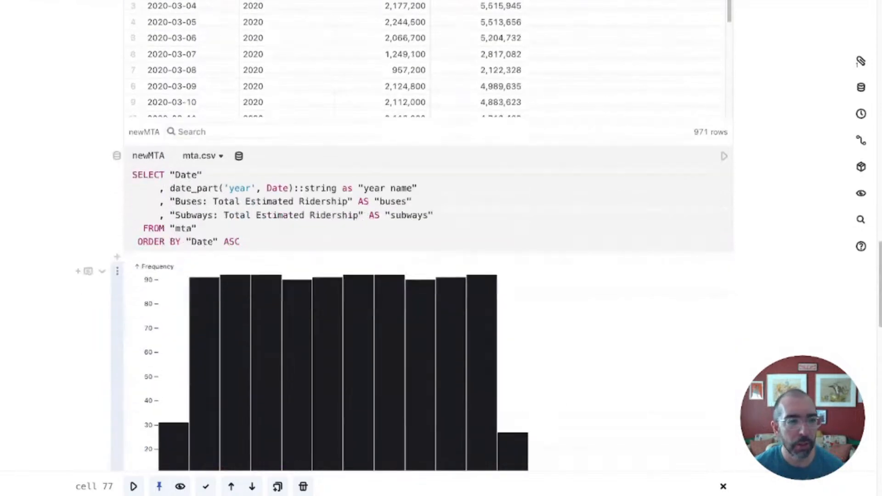
click(345, 404)
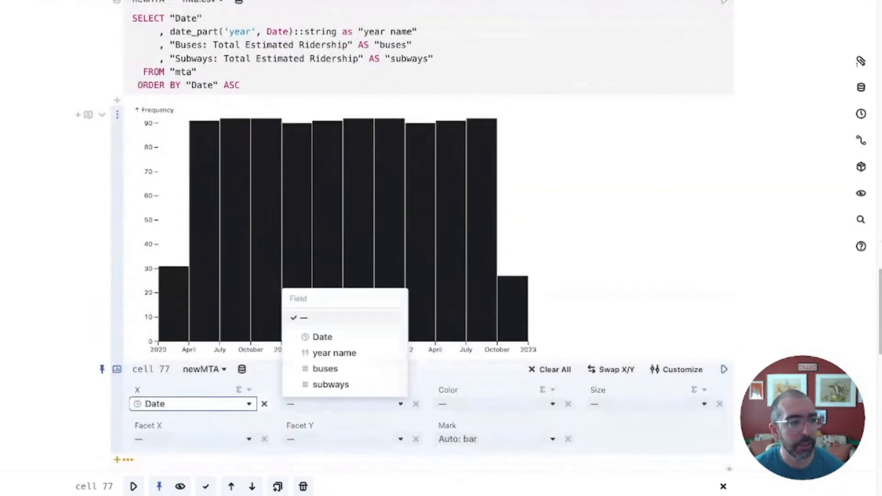
click(322, 384)
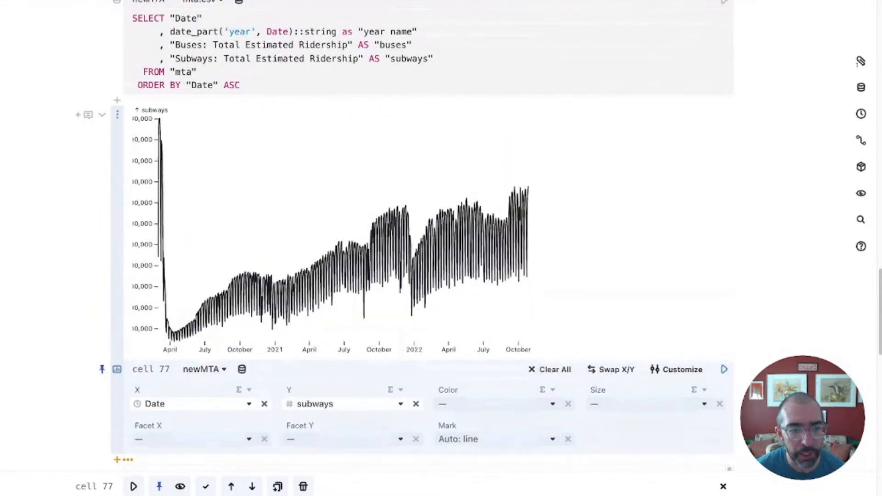
Set the subways chart's left margin to 100.
click(676, 369)
scroll(677, 369, down, 5)
scroll(677, 370, up, 6)
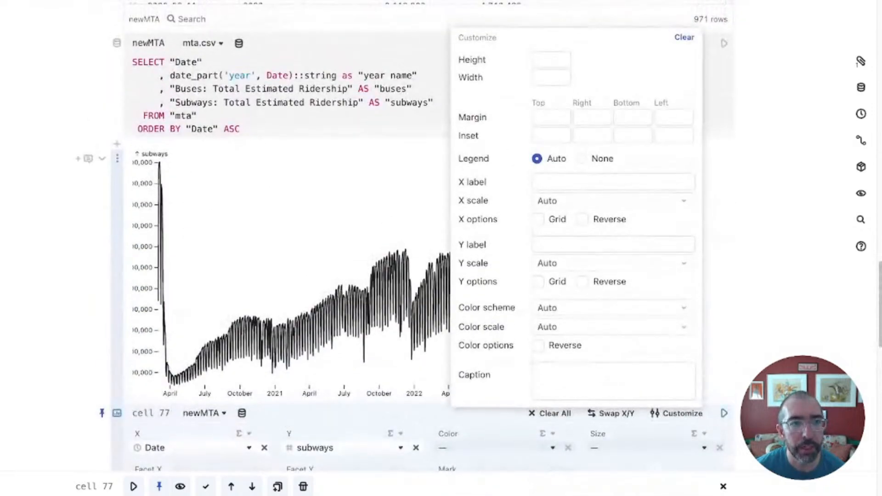
click(671, 118)
text(100)
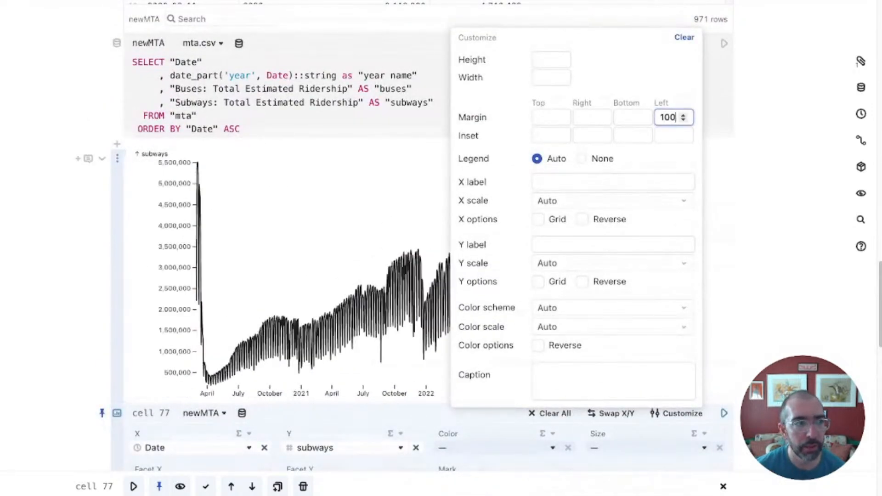
key(Escape)
Facet the subways line chart vertically by year name.
scroll(428, 230, down, 3)
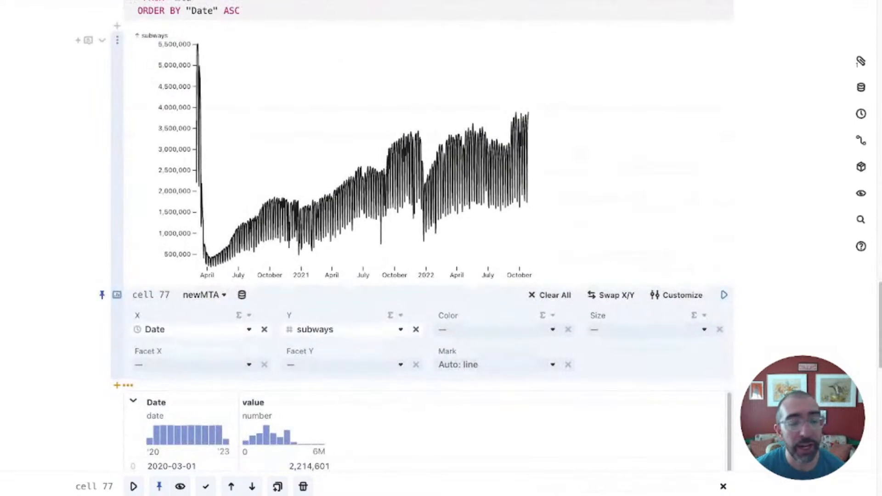
click(193, 364)
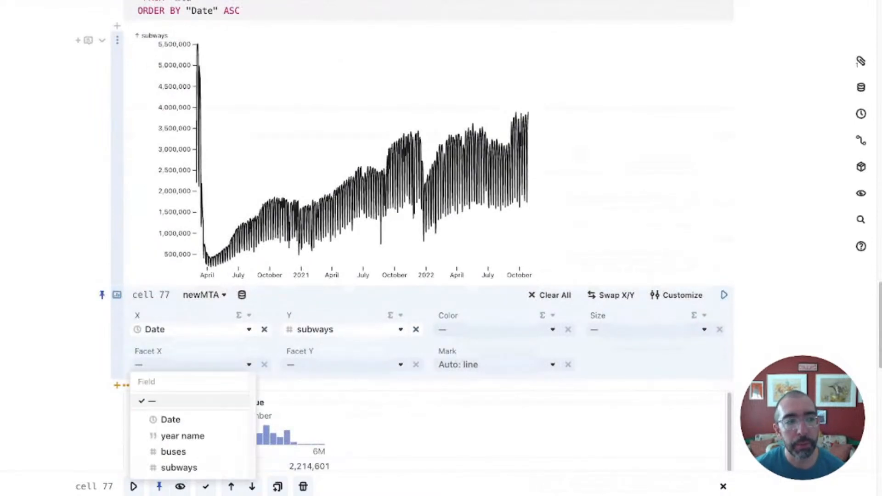
click(344, 365)
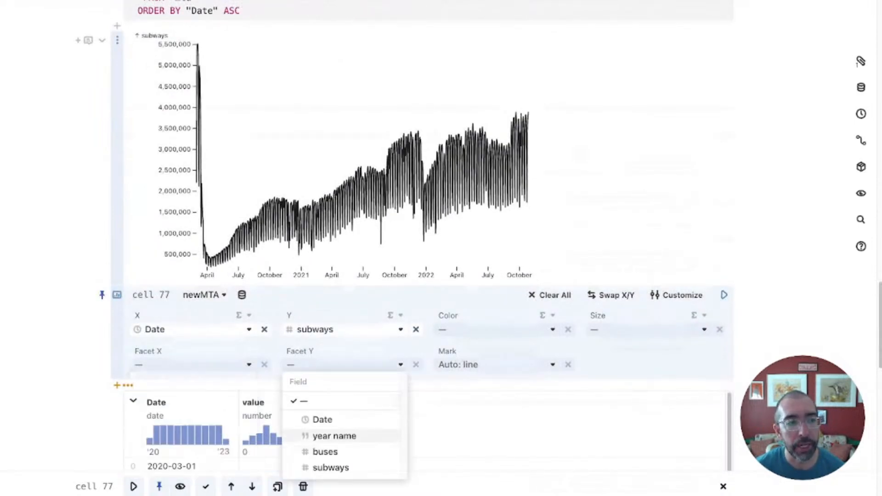
click(334, 437)
scroll(428, 229, up, 1)
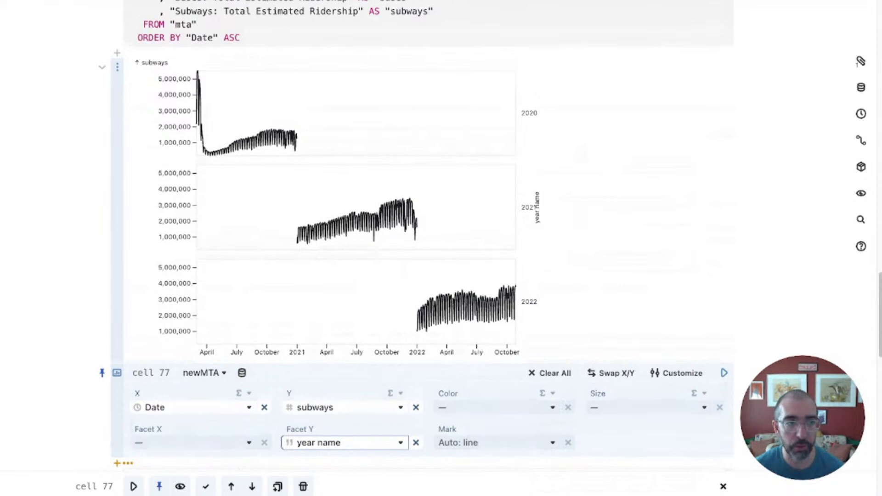
scroll(428, 236, down, 1)
scroll(429, 236, up, 1)
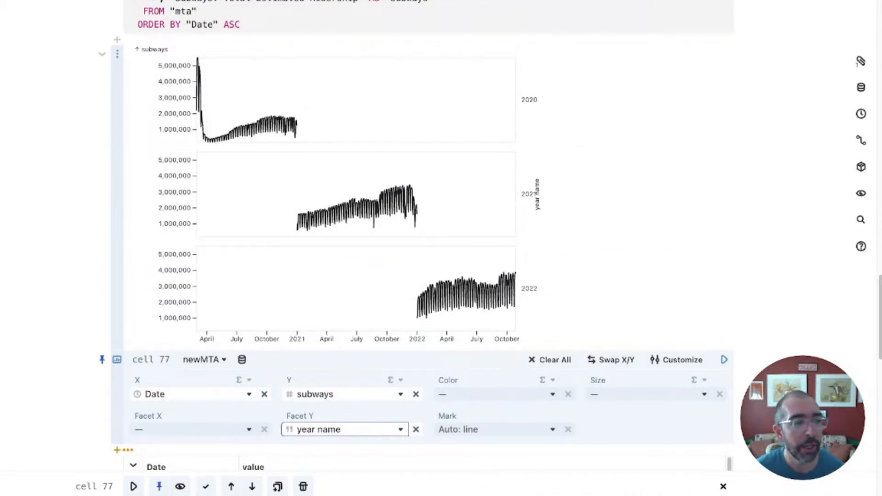
scroll(404, 238, down, 1)
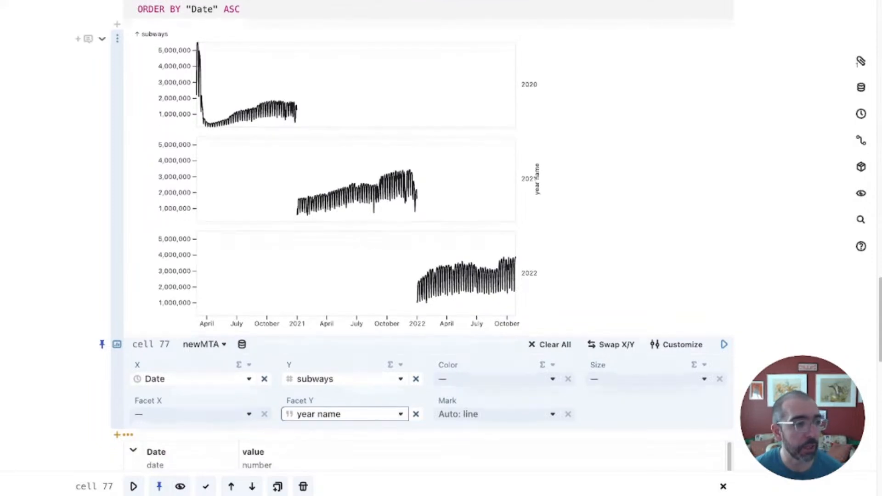
Convert the faceted subways chart to a JavaScript Plot cell directly below it and examine the generated code.
click(117, 435)
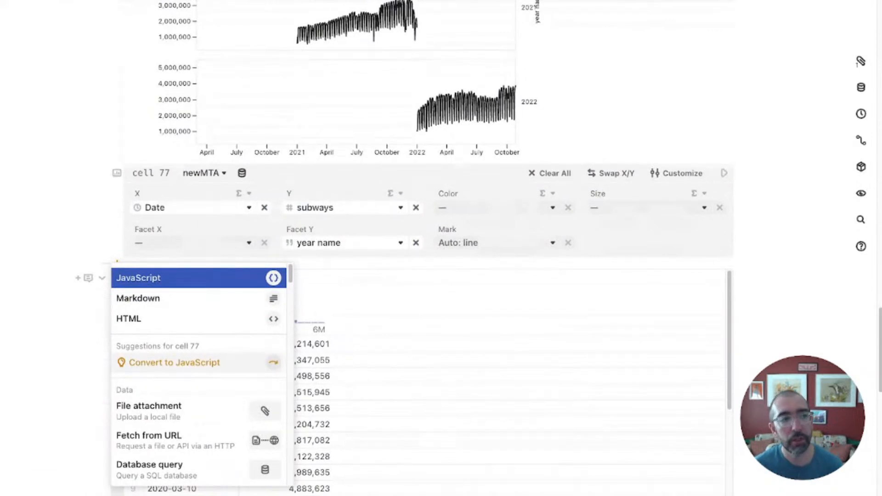
click(175, 363)
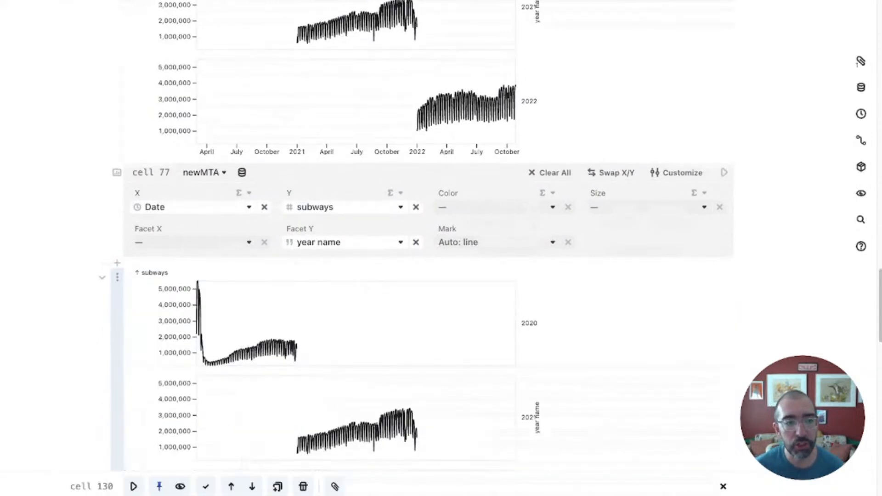
scroll(429, 248, down, 4)
click(526, 464)
scroll(525, 463, down, 3)
click(342, 335)
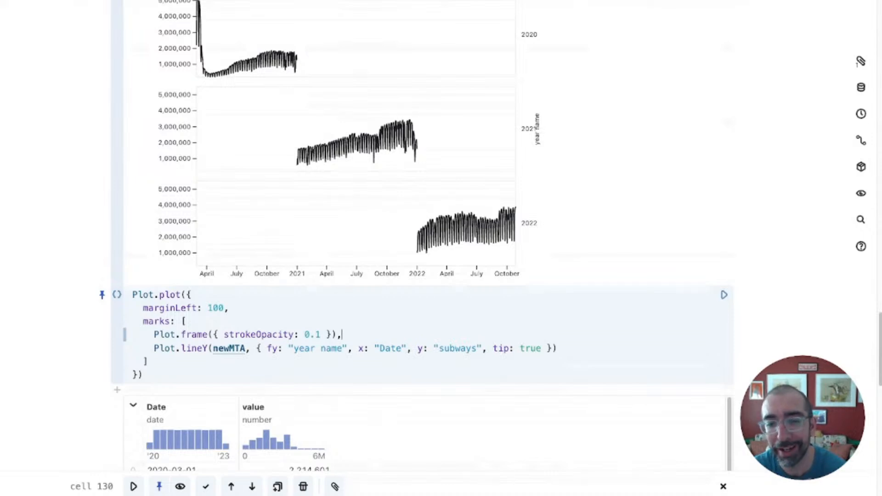
mouse_move(309, 149)
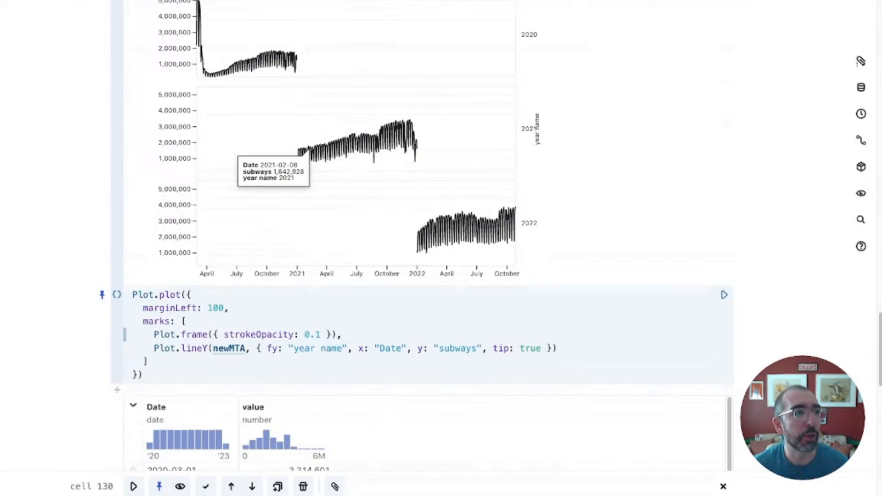
Open the D3 website in a new tab and look over the example visualizations on its home page.
key(super+t)
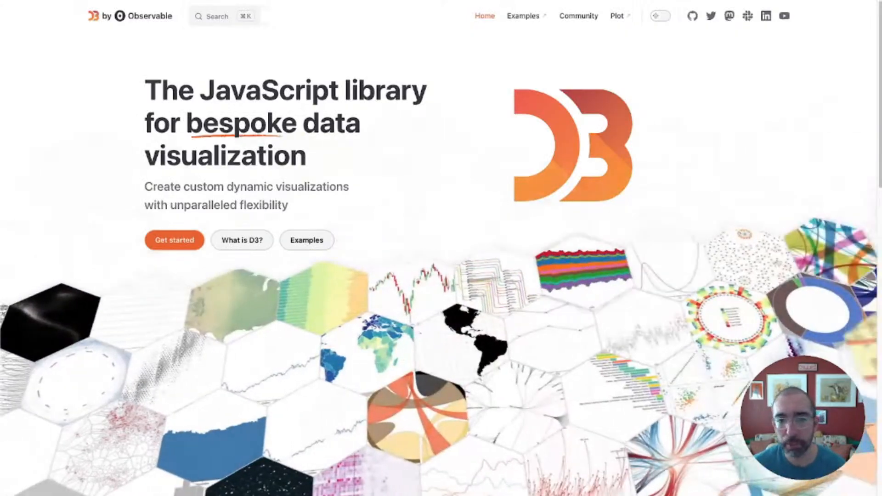
scroll(441, 262, down, 3)
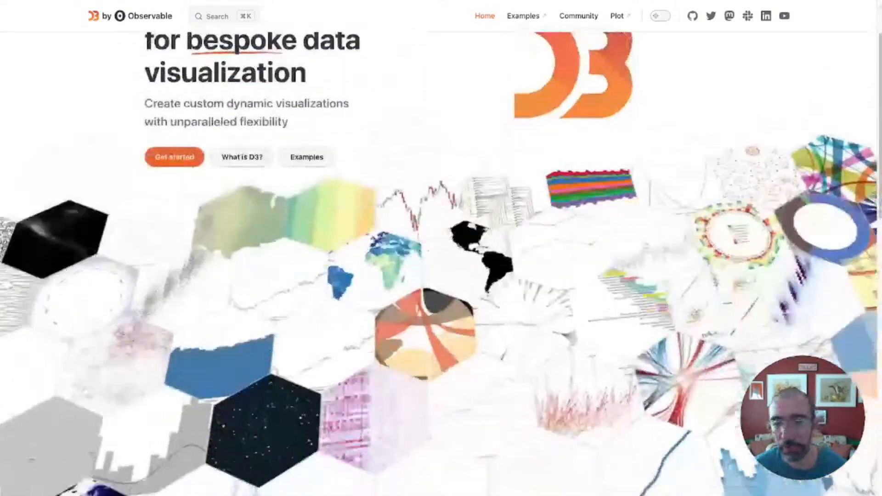
scroll(441, 262, down, 1)
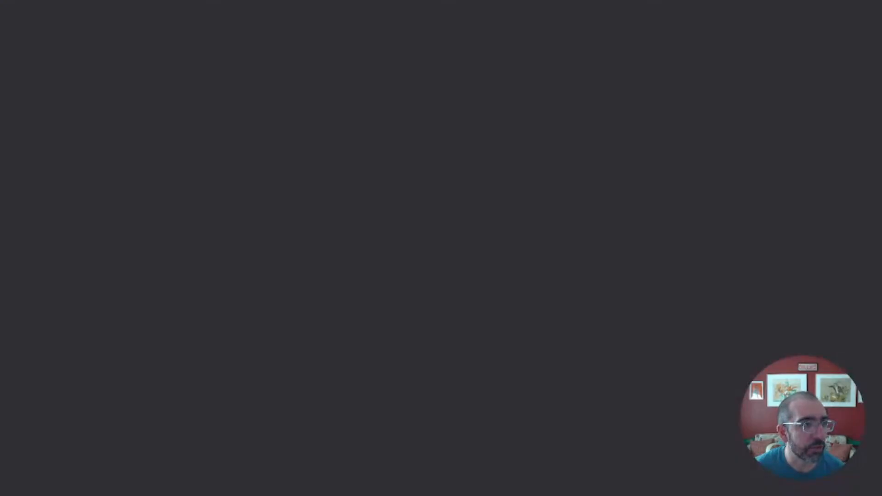
Examine D3's Pannable Chart example by panning the area chart back to its earliest data and forward again.
scroll(422, 248, down, 3)
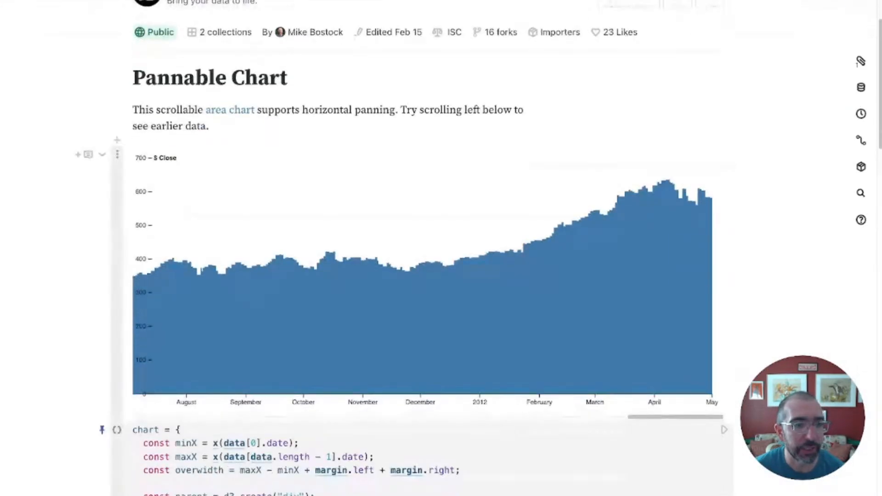
scroll(422, 248, up, 1)
scroll(422, 216, left, 15)
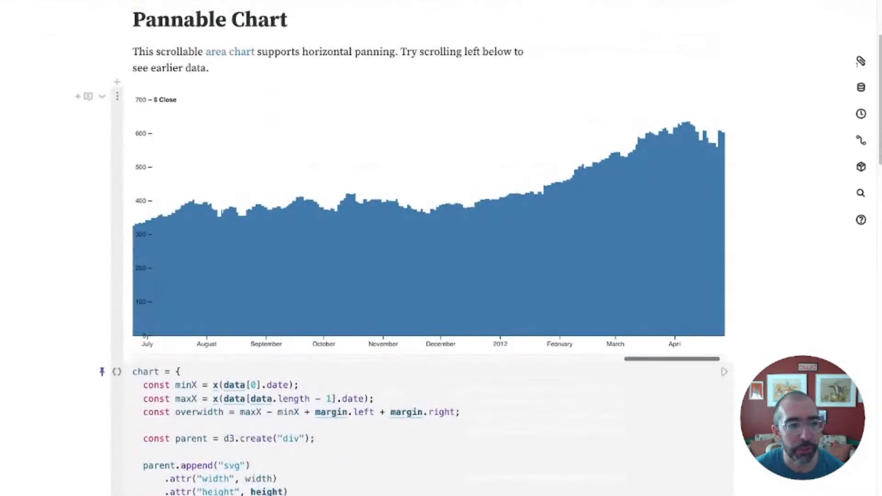
scroll(422, 216, right, 3)
scroll(422, 216, right, 15)
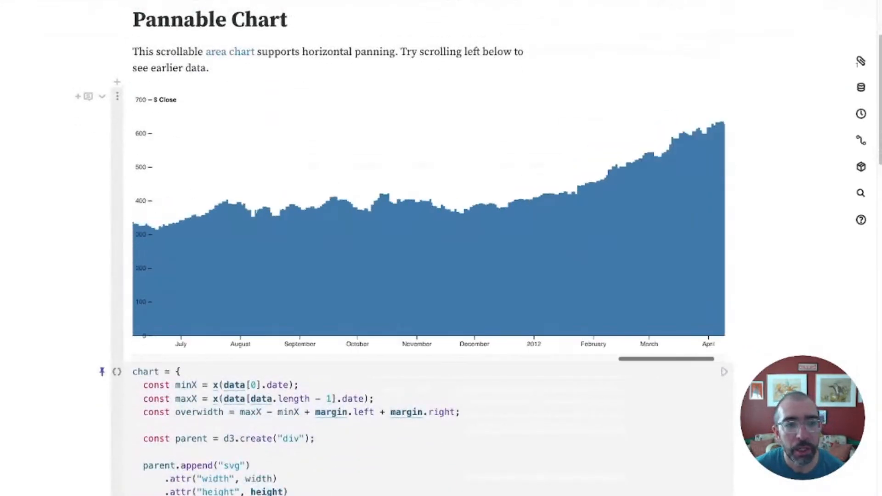
scroll(422, 248, up, 2)
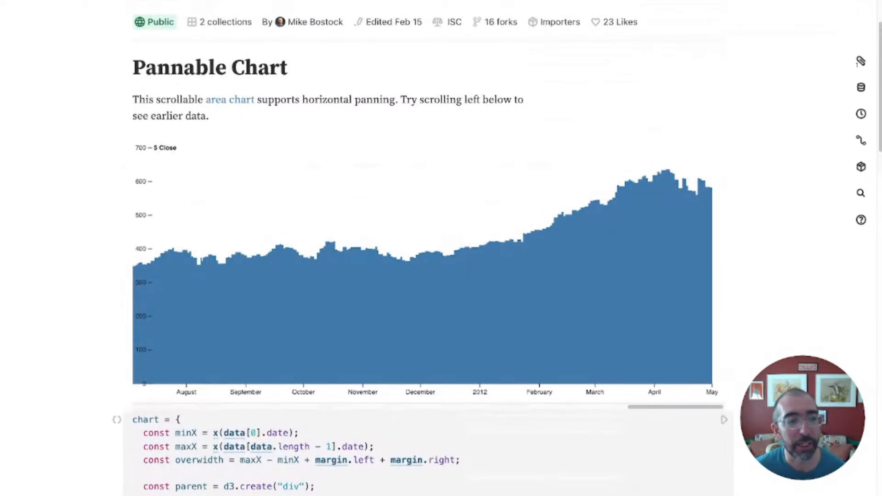
scroll(428, 276, left, 15)
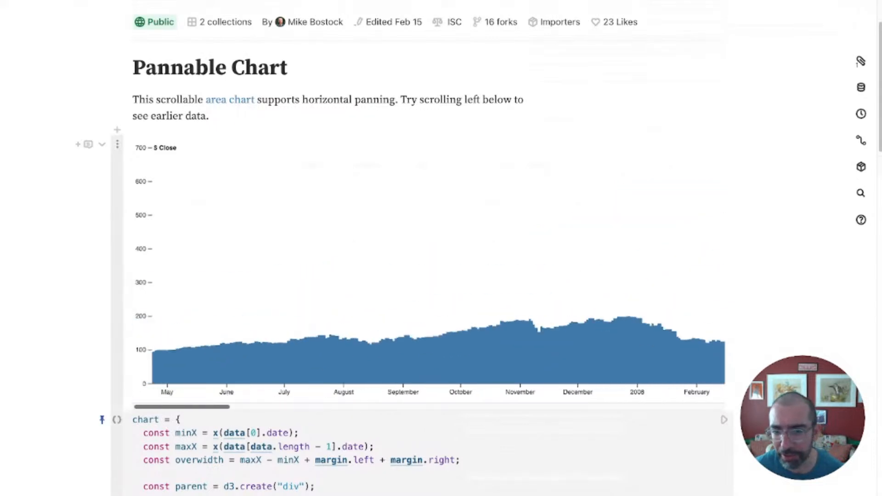
scroll(427, 276, right, 15)
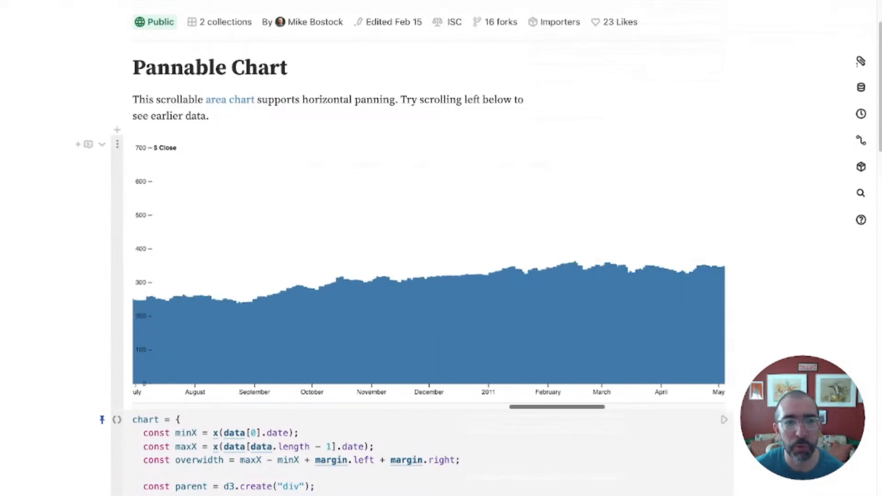
Review the Pannable Chart notebook's D3 code, from the chart cell through the height, margin, scale and axis definitions.
scroll(427, 275, down, 6)
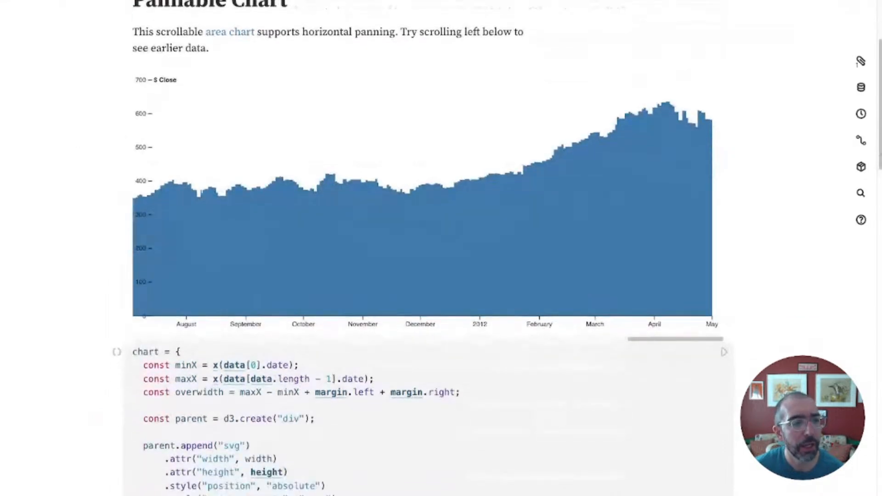
scroll(427, 276, down, 2)
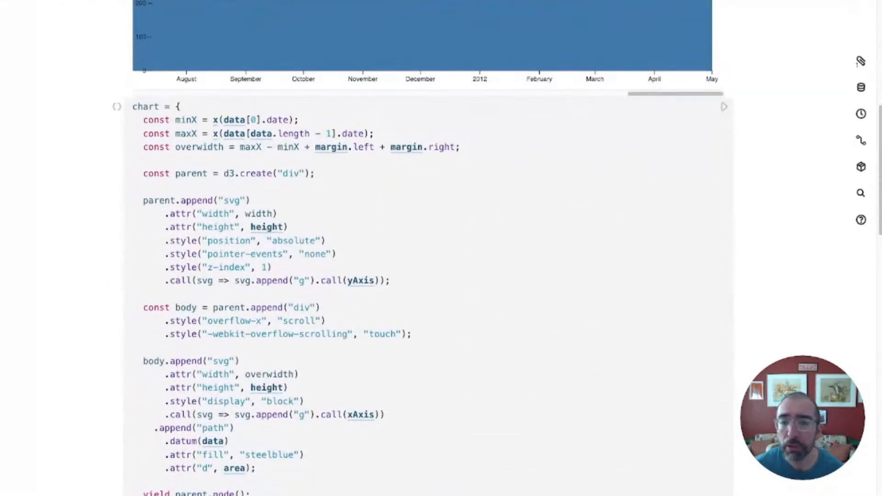
scroll(427, 276, down, 1)
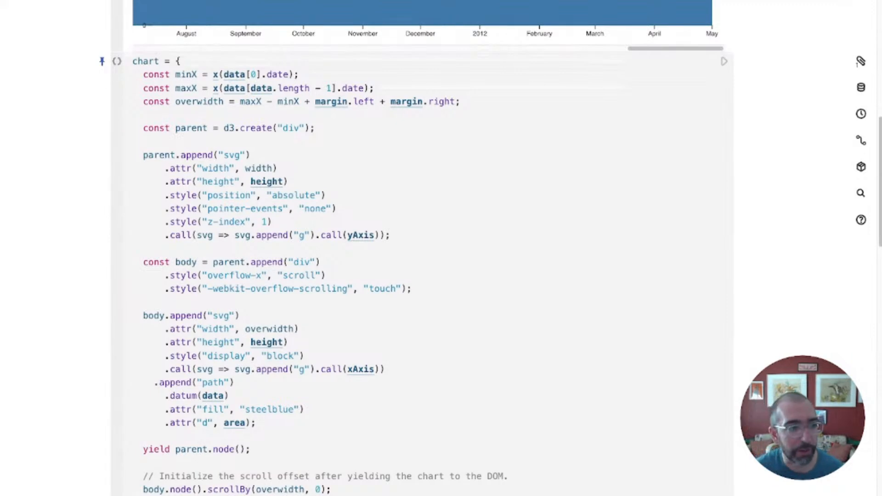
scroll(417, 255, down, 3)
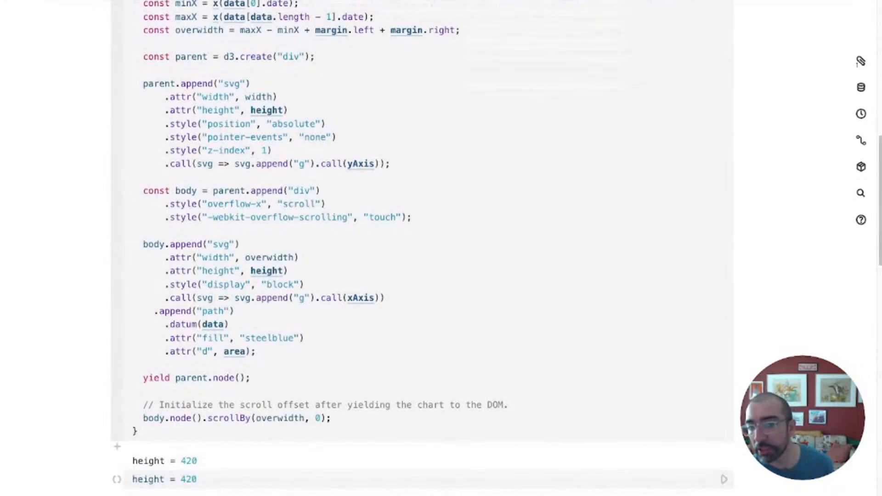
scroll(420, 248, down, 10)
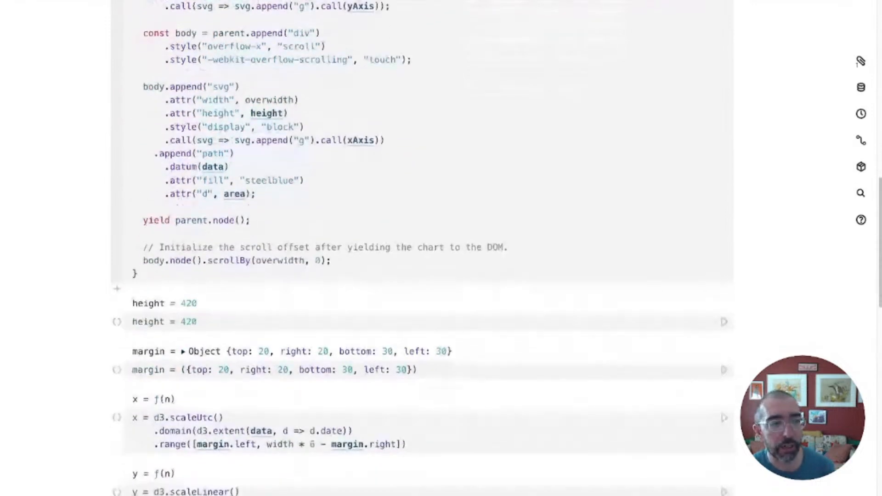
scroll(419, 267, down, 6)
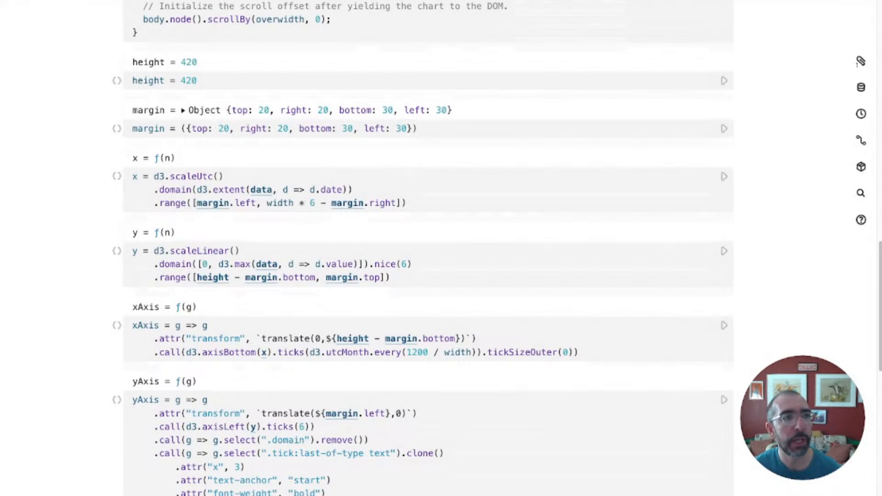
Open the Observable Plot website's examples in a new tab and browse the Plot Gallery down to the Area, Line section.
key(ctrl+t)
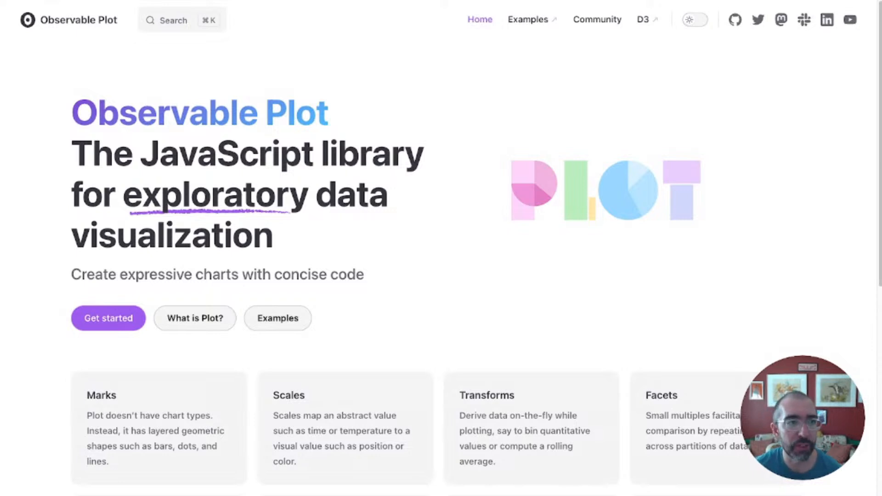
click(528, 19)
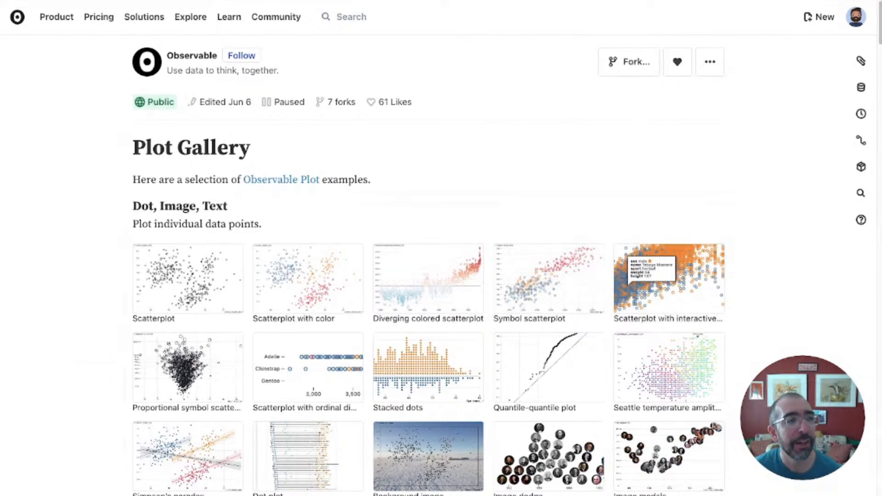
scroll(441, 248, down, 5)
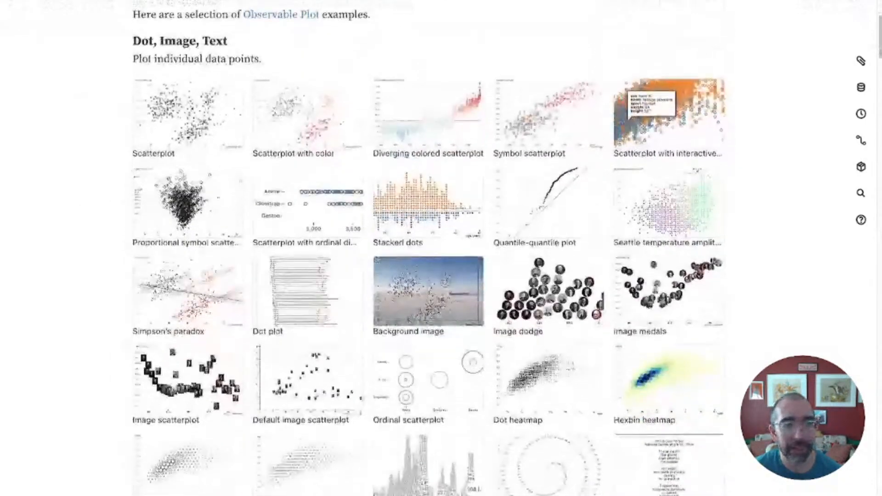
scroll(442, 248, down, 10)
scroll(441, 248, down, 13)
scroll(441, 248, down, 16)
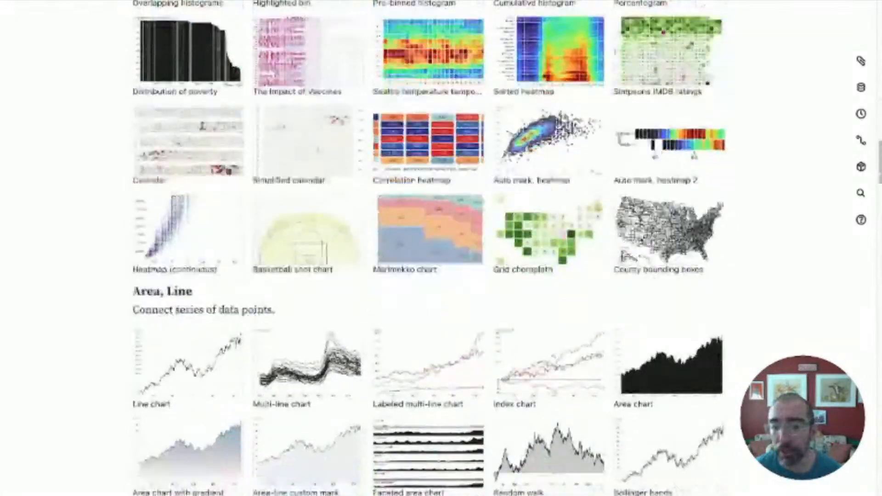
Open the Wiggle streamgraph example from the Plot Gallery's Area, Line section and review its Plot.areaY code below the chart.
scroll(441, 248, down, 11)
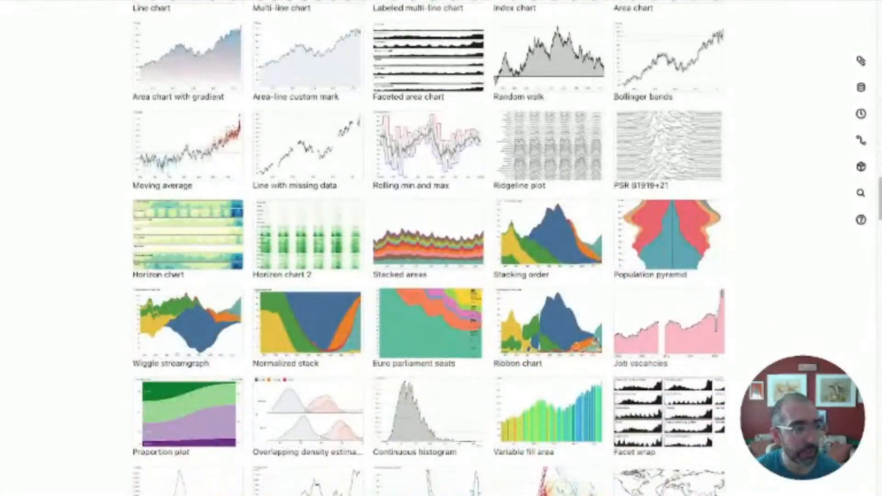
scroll(427, 262, down, 5)
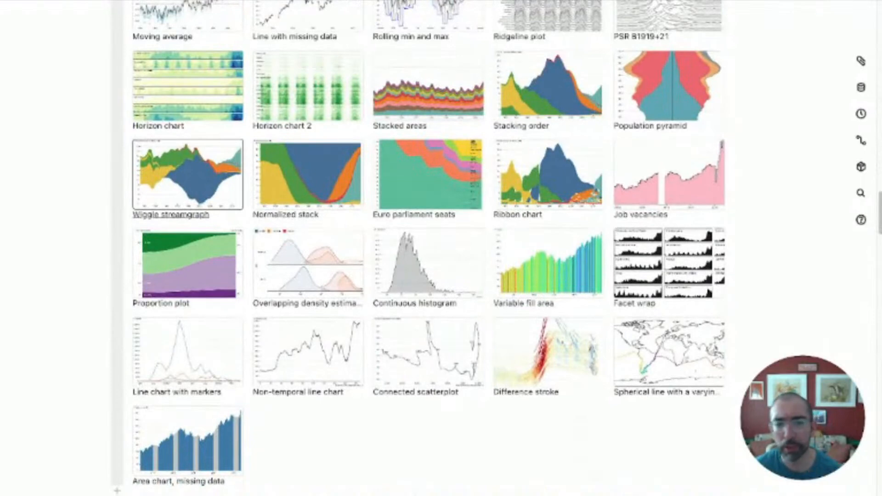
click(187, 173)
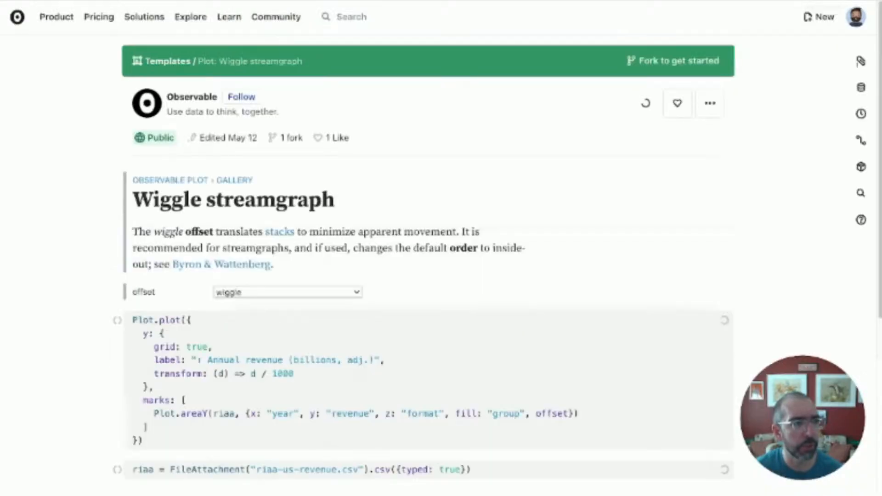
scroll(441, 276, down, 2)
scroll(441, 276, down, 2)
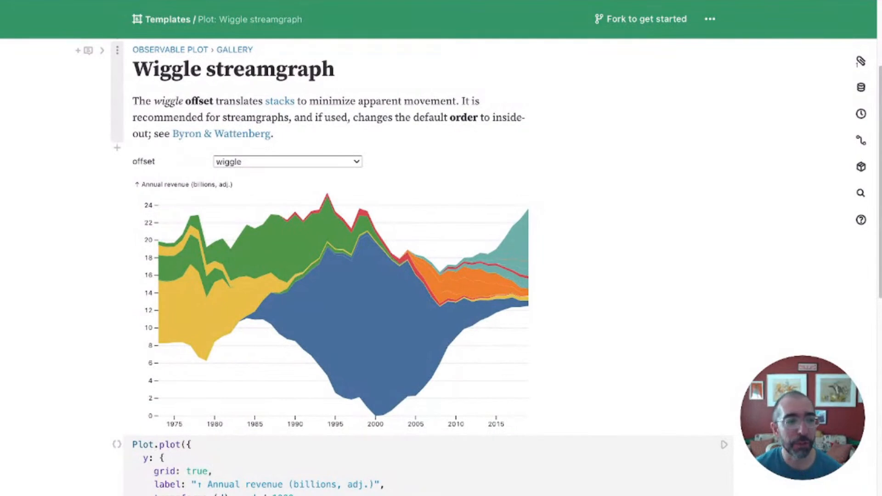
scroll(441, 267, down, 5)
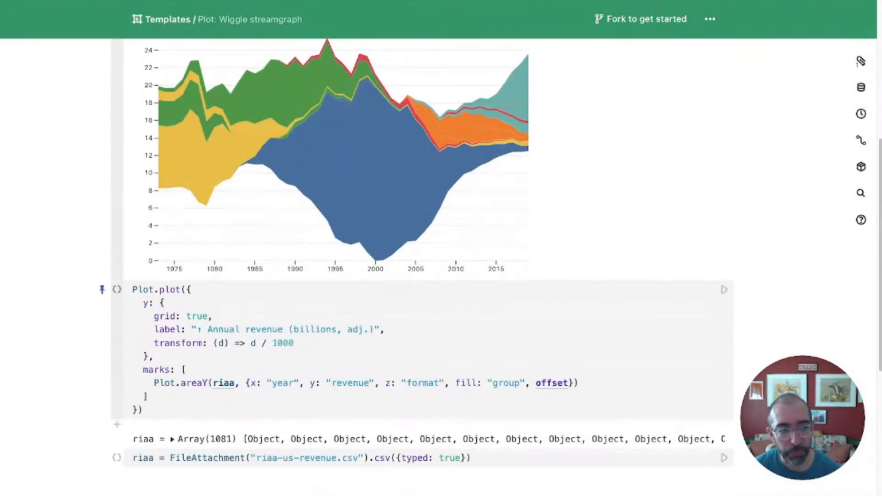
drag(144, 409, 132, 289)
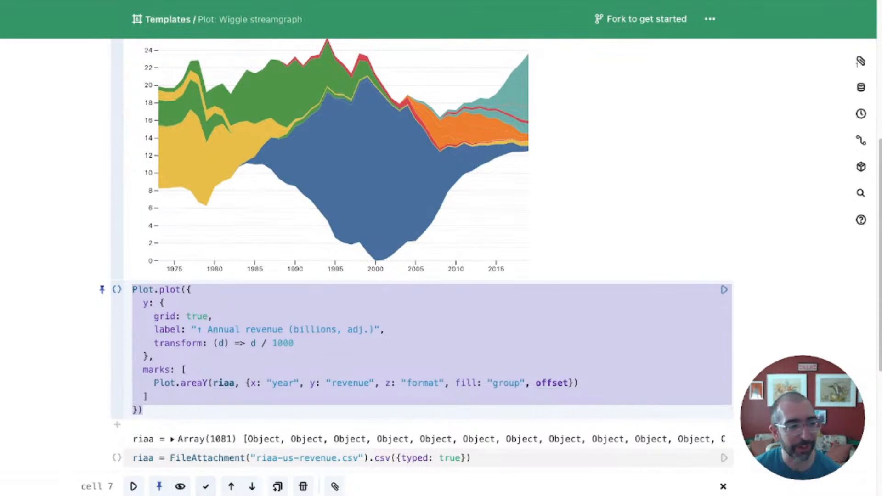
click(154, 357)
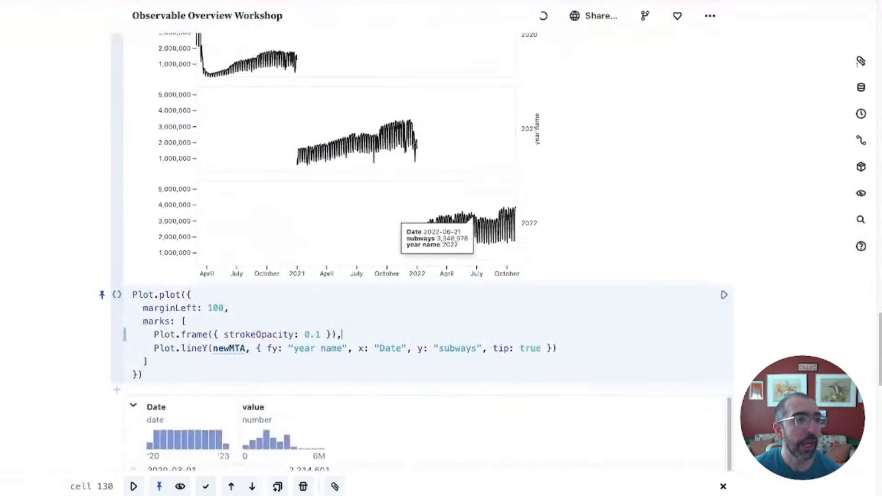
In the Observable Overview Workshop notebook, remove the tip: true option from the newMTA chart's Plot.lineY mark.
text(,)
click(132, 362)
scroll(416, 237, up, 1)
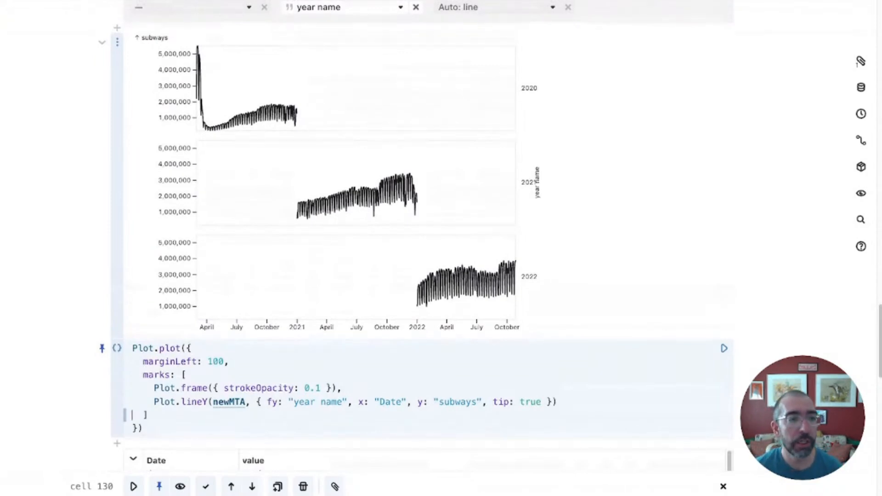
click(229, 361)
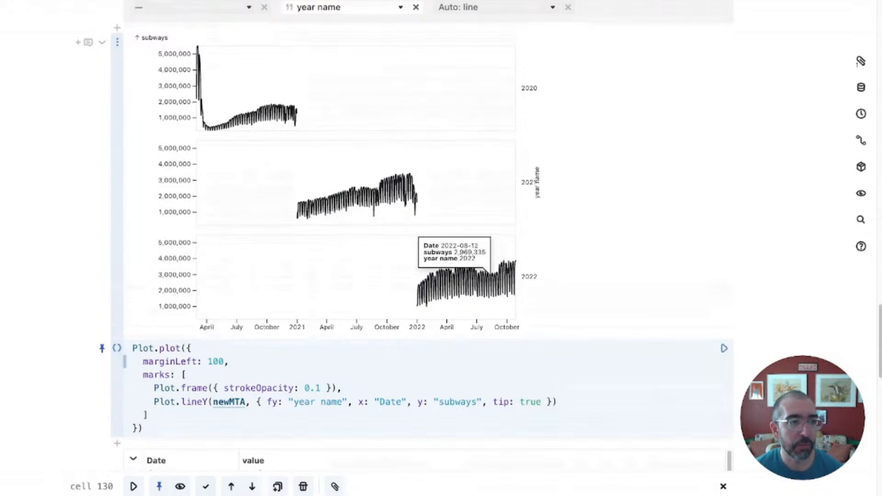
click(542, 402)
key(ctrl+shift+Left)
key(ctrl+shift+Left)
key(ctrl+shift+Left)
key(BackSpace)
key(Left)
key(BackSpace)
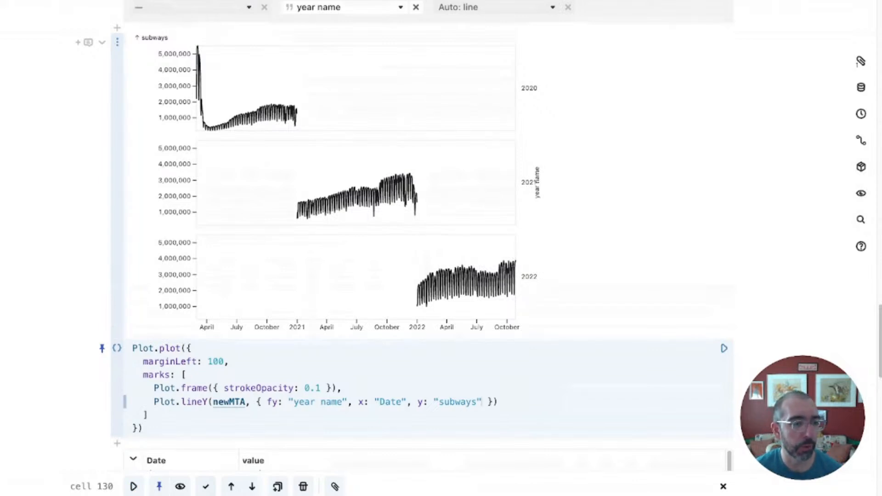
scroll(428, 248, up, 1)
scroll(428, 248, down, 1)
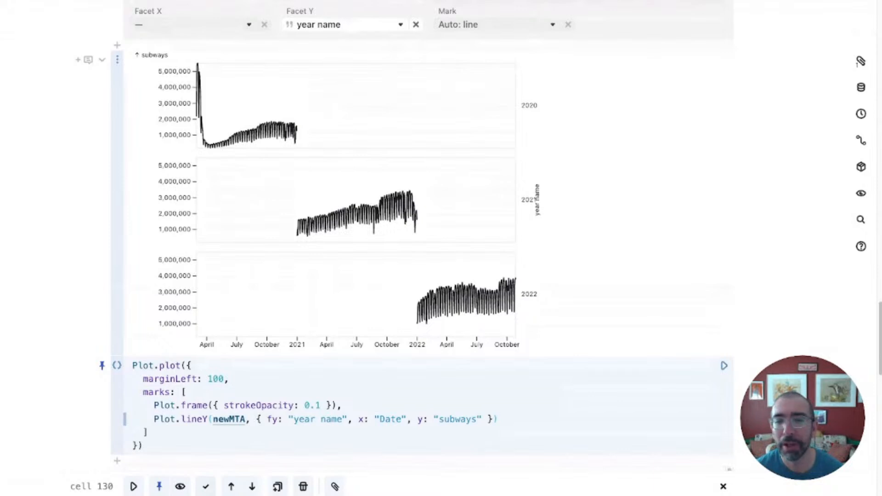
Set the strokeOpacity of the newMTA chart's Plot.frame mark to 1 and rerun the cell.
click(187, 392)
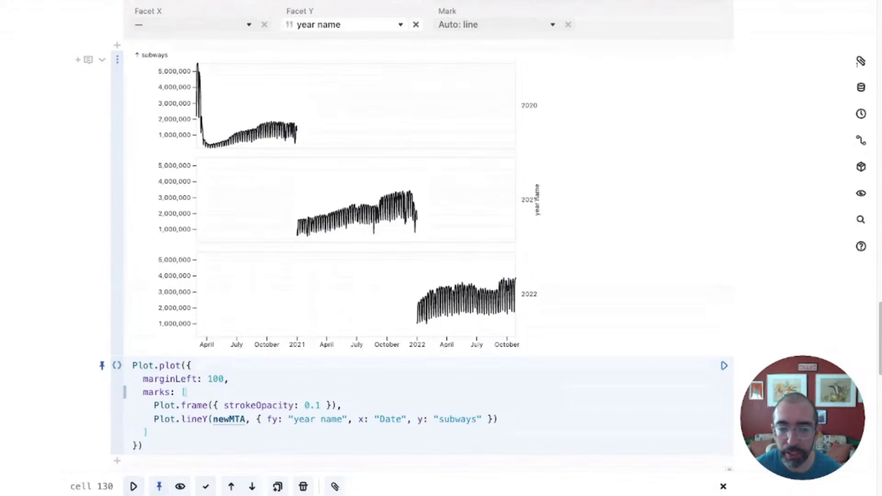
click(466, 419)
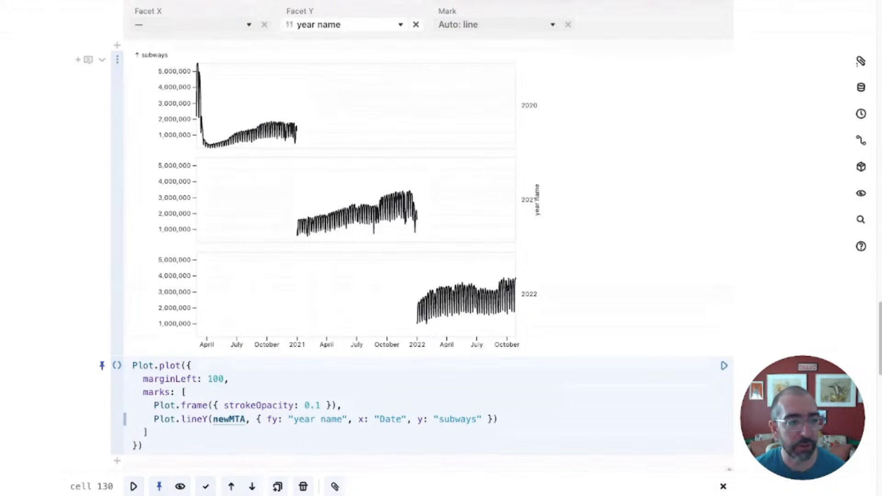
click(326, 405)
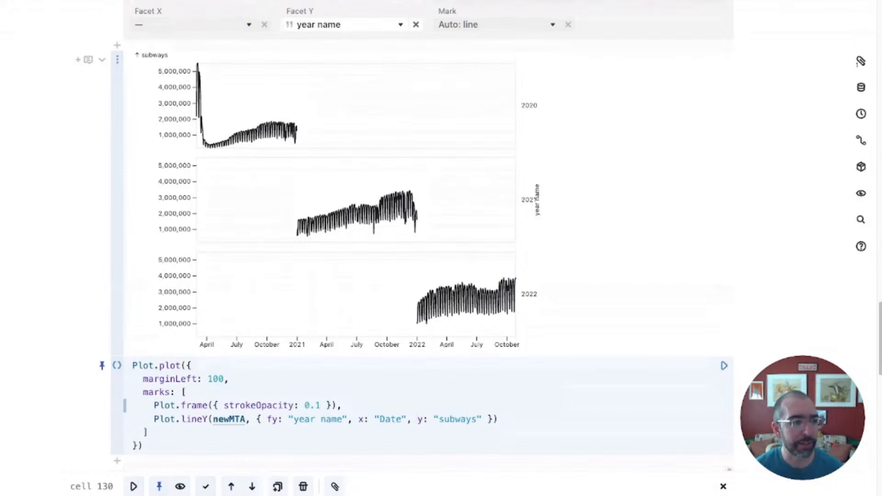
key(BackSpace)
key(BackSpace)
key(BackSpace)
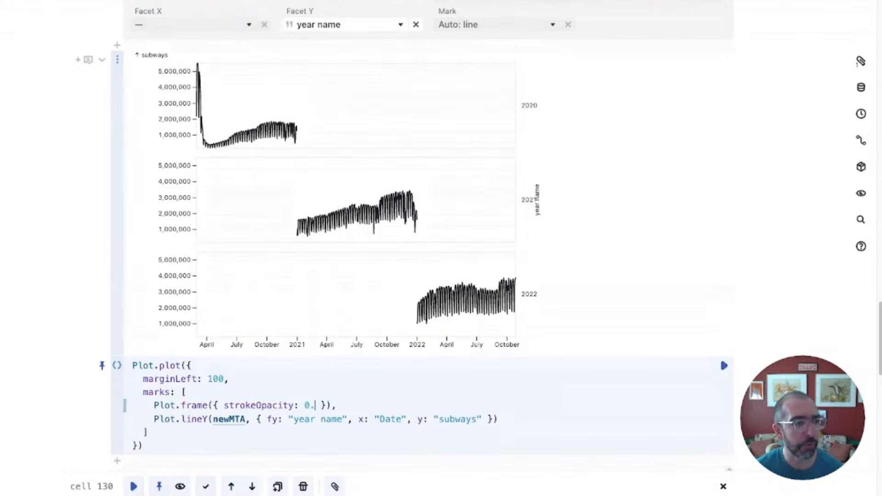
text(1)
key(shift+Return)
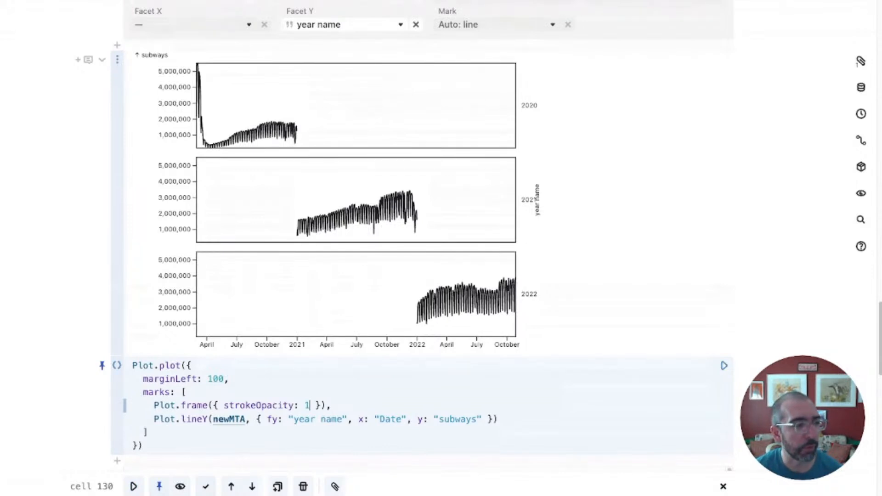
Set the newMTA chart's marginLeft to 60 and rerun the cell.
click(219, 379)
key(BackSpace)
key(BackSpace)
text(6)
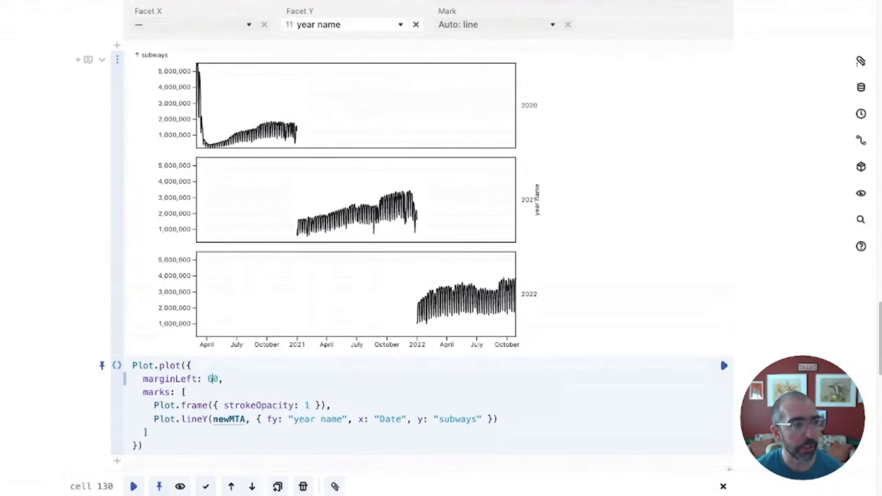
key(shift+Return)
key(Down)
key(Down)
key(End)
scroll(429, 249, down, 1)
scroll(428, 248, up, 1)
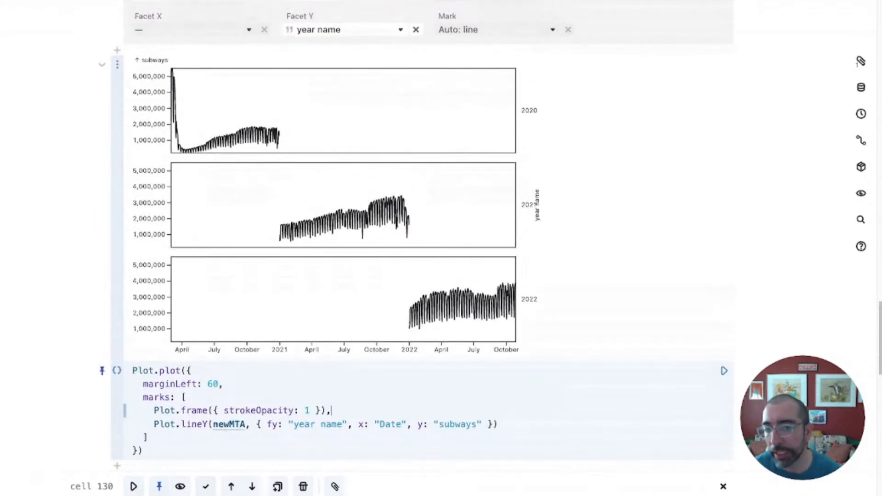
scroll(428, 248, down, 1)
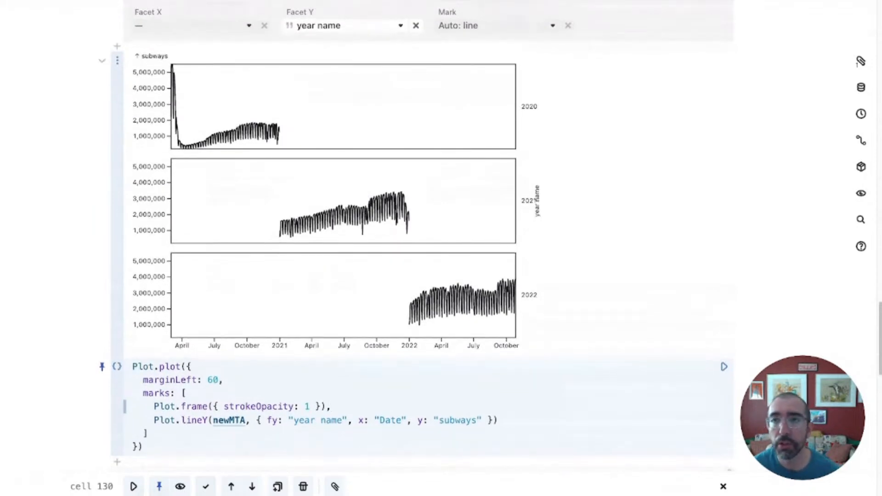
scroll(118, 430, down, 1)
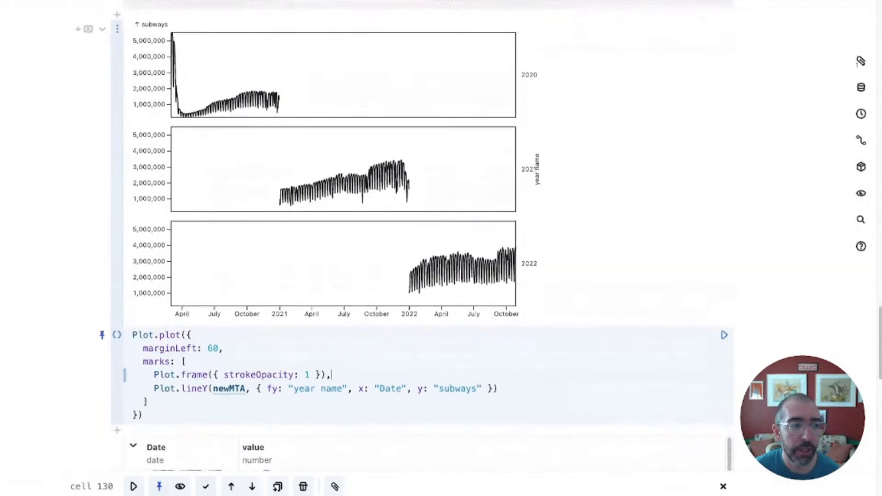
Insert a Density contours plot cell directly below the newMTA chart's code and run it with its sample cars data.
click(117, 430)
scroll(416, 248, down, 2)
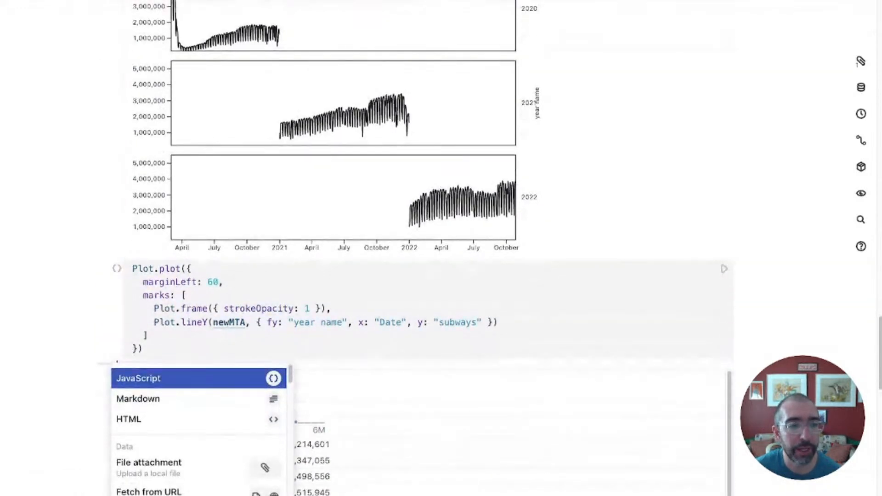
scroll(416, 248, down, 2)
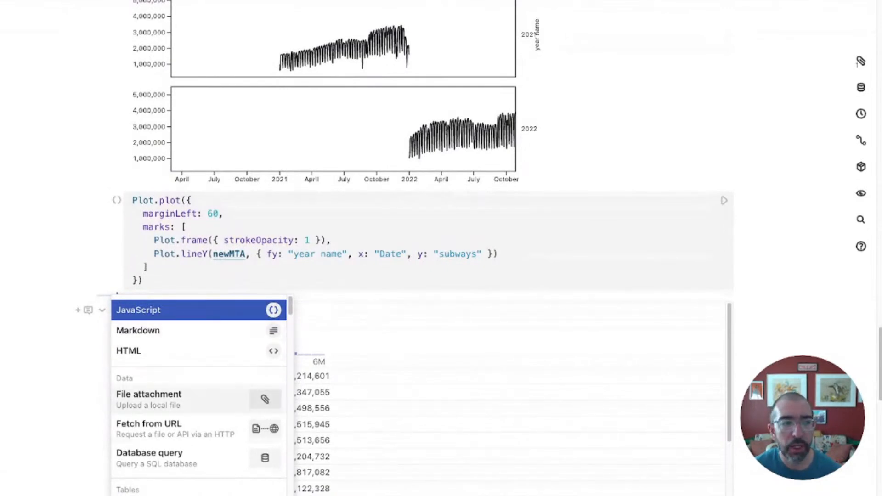
scroll(184, 423, down, 1)
scroll(183, 423, down, 2)
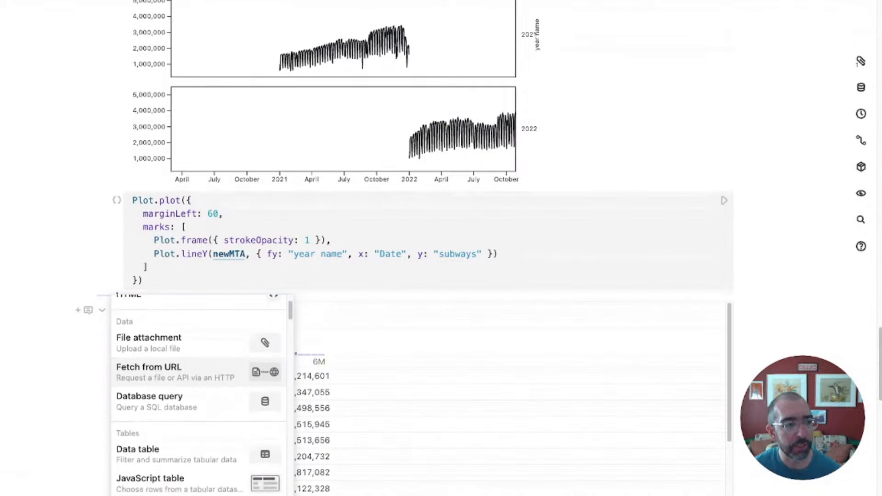
scroll(184, 405, down, 5)
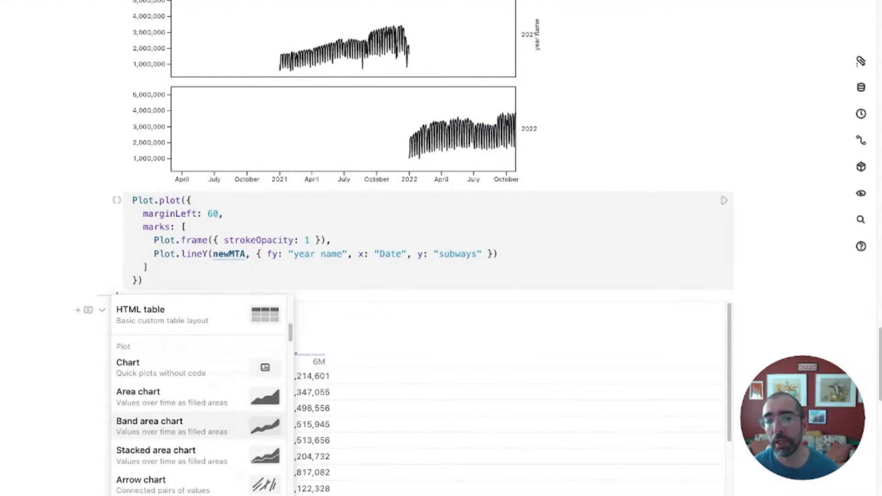
scroll(183, 425, down, 1)
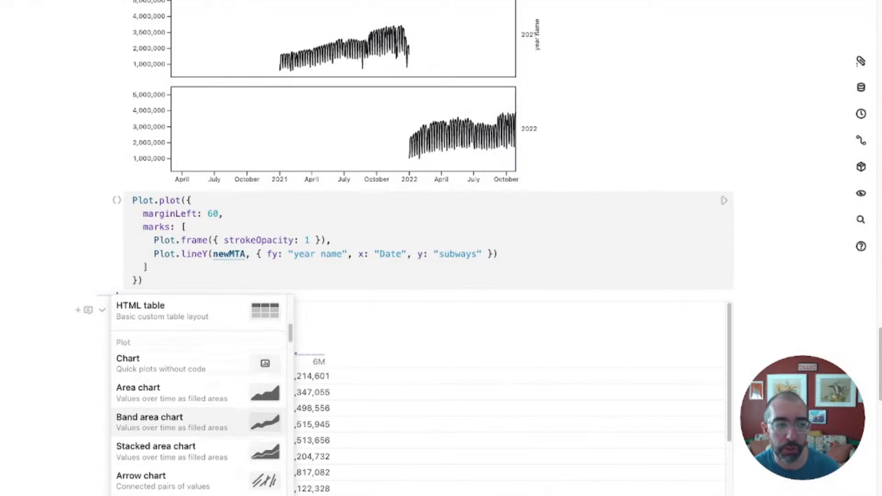
scroll(198, 416, down, 1)
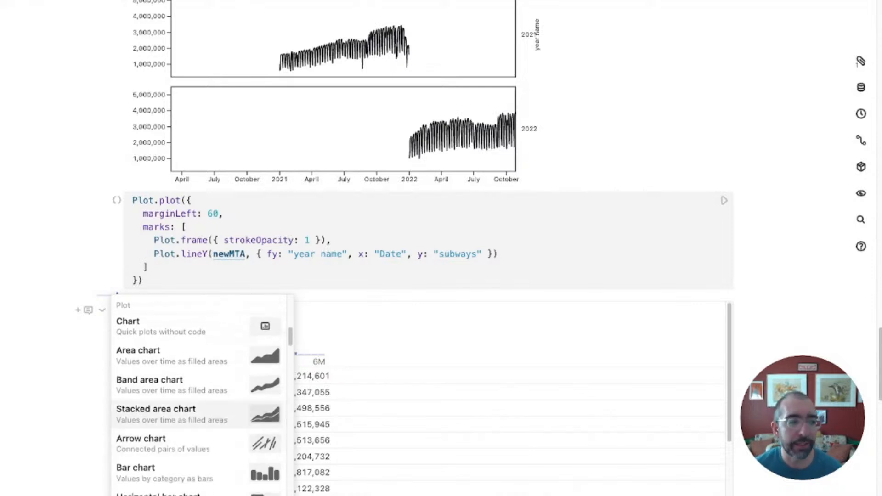
scroll(198, 416, down, 1)
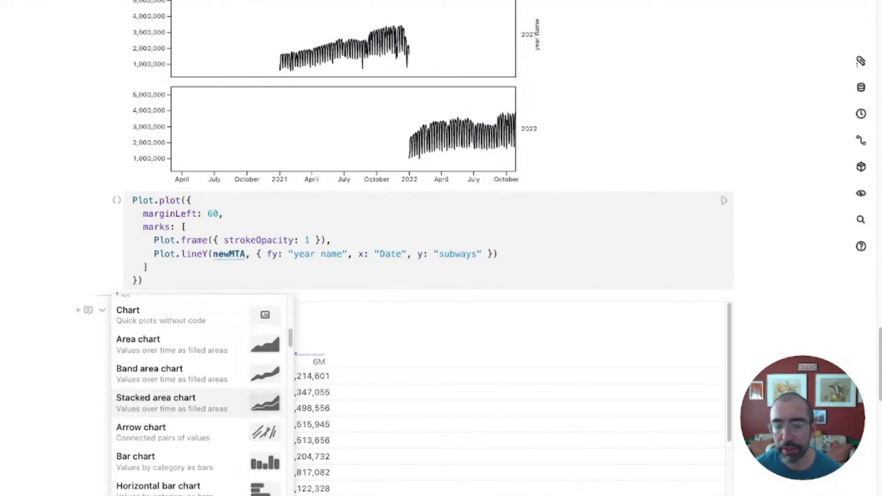
scroll(198, 402, down, 5)
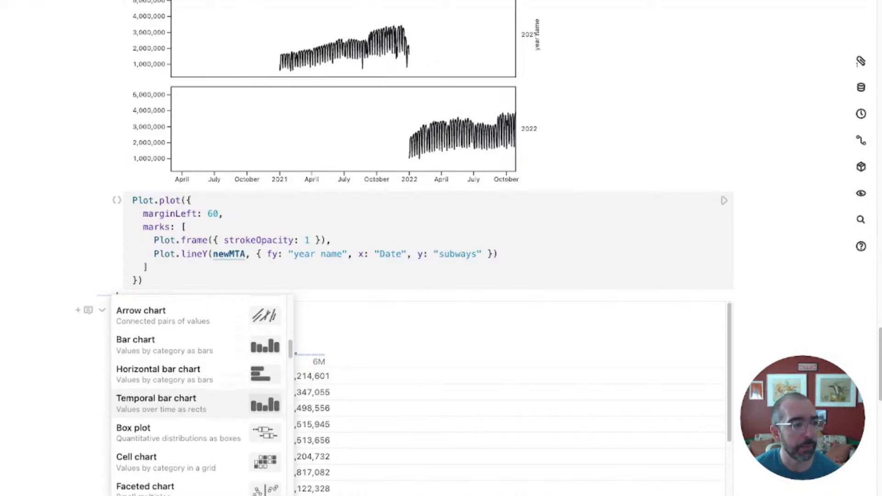
scroll(198, 390, down, 7)
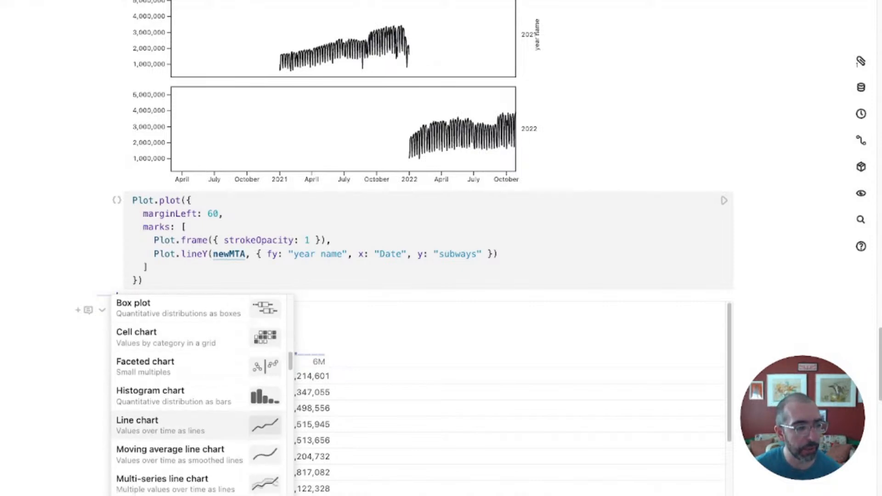
scroll(198, 395, down, 6)
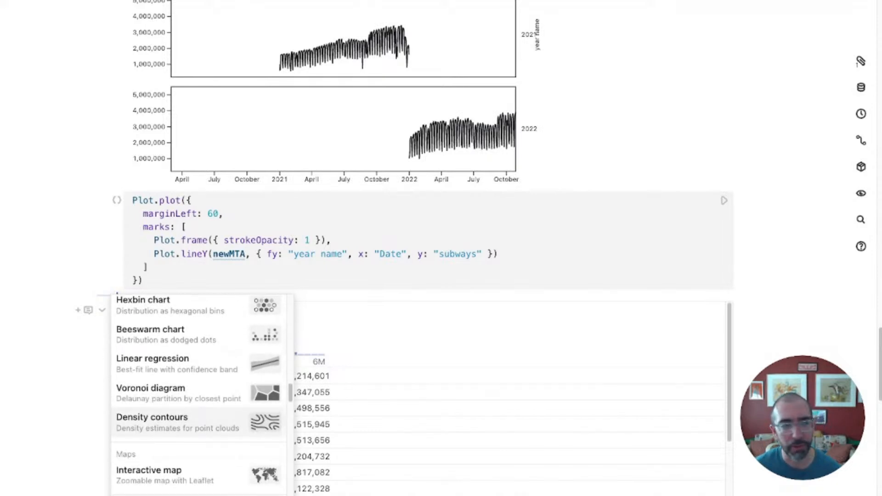
click(197, 422)
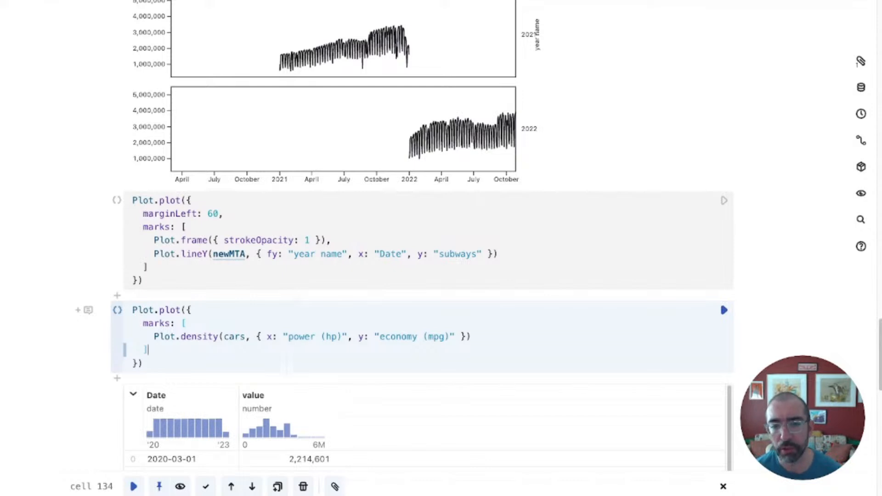
key(shift+Return)
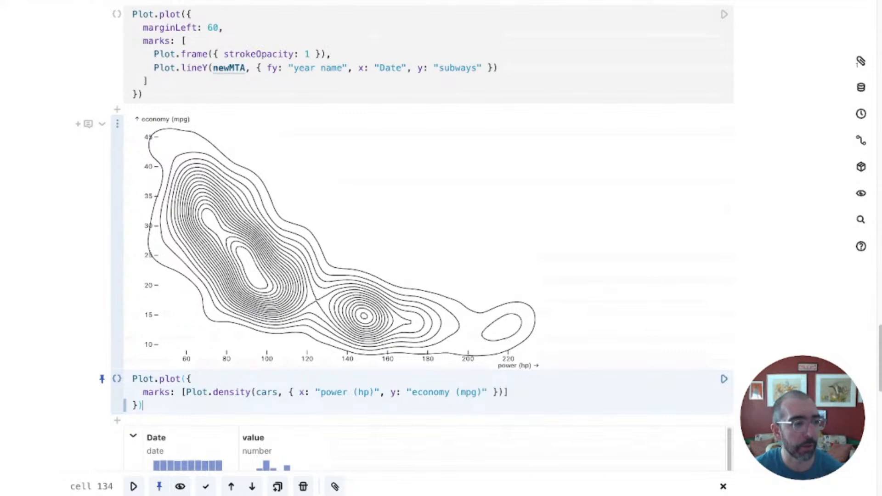
Change the density plot to use the mta data with x set to "buses" and y to "subways", and rerun it.
click(238, 392)
double_click(266, 392)
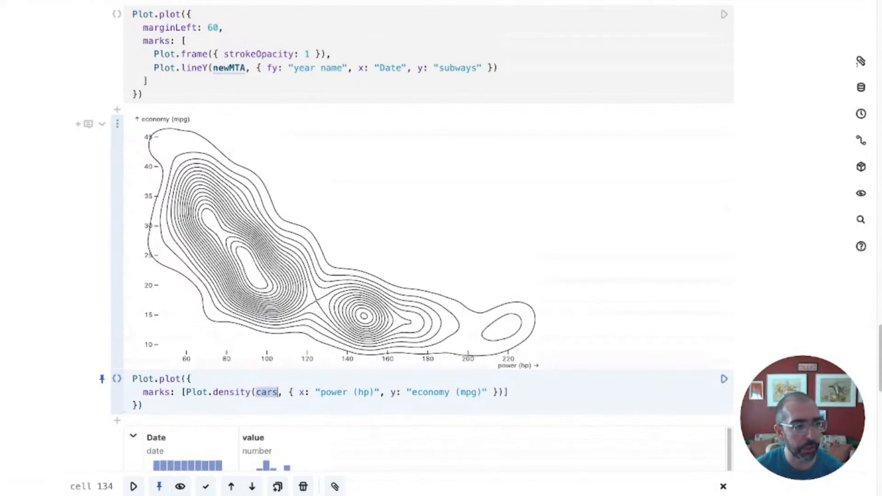
text(mta)
click(347, 393)
drag(315, 393, 451, 392)
text(buses", y: "subways)
key(shift+Return)
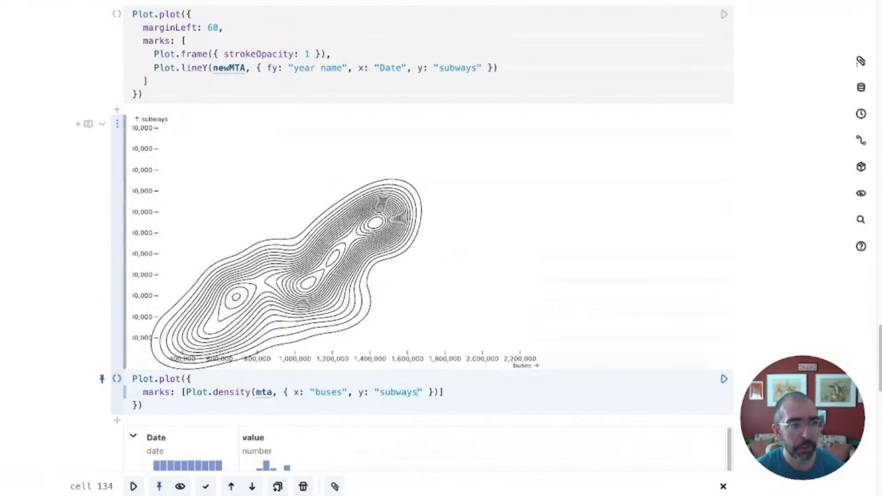
click(445, 393)
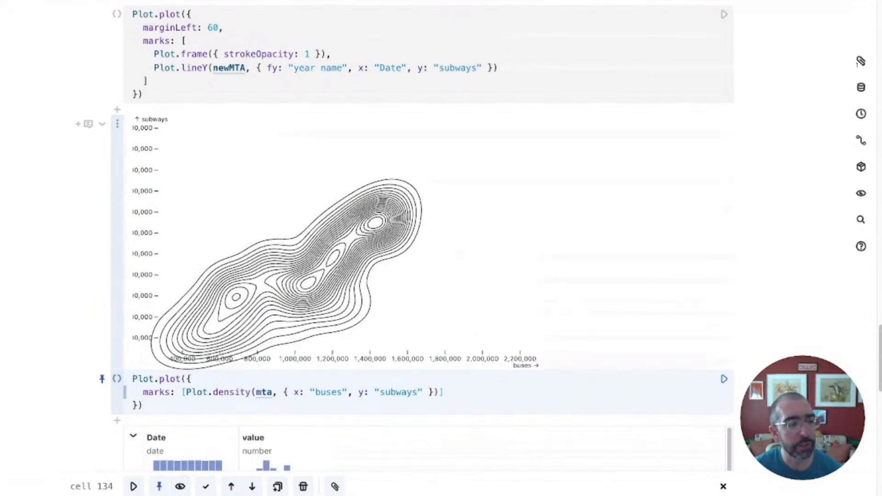
Add a marginLeft of 100 to the buses-versus-subways density plot and rerun the cell.
text(,)
key(Return)
text(marginLeft: 100)
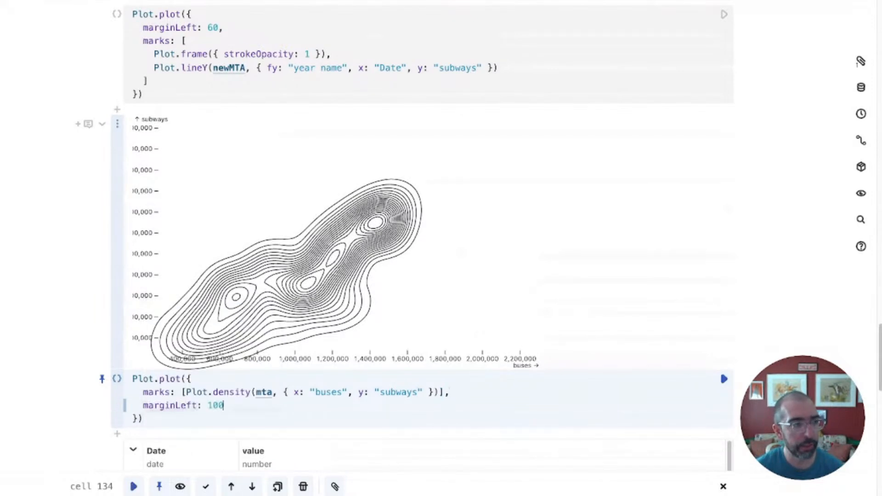
key(shift+Return)
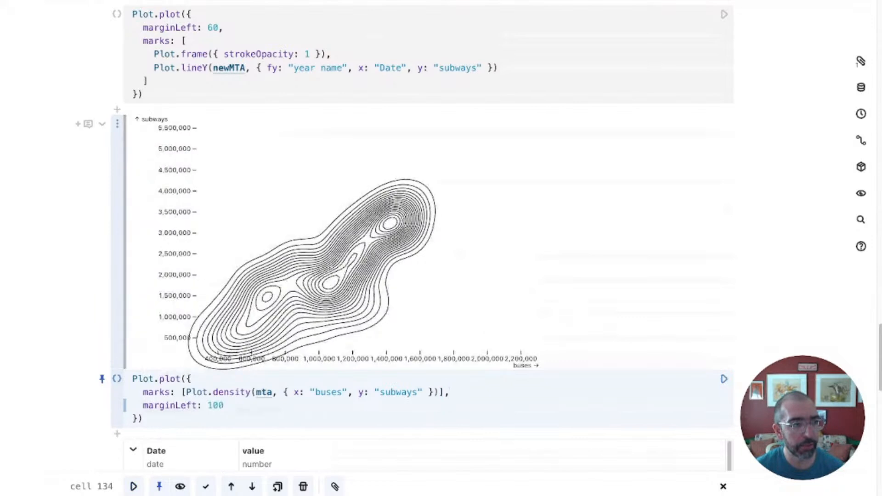
Add a Plot.dot mark after the density mark, using mta with x "buses" and y "subways", and rerun the cell.
click(450, 392)
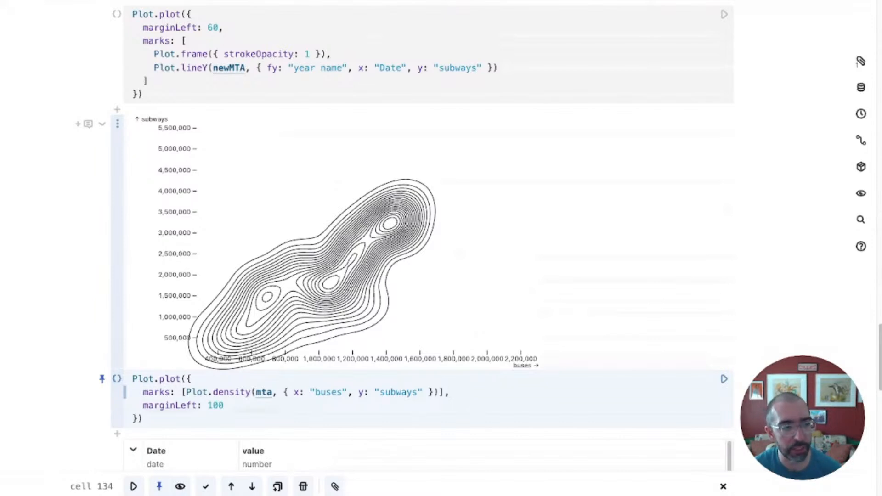
drag(186, 393, 439, 392)
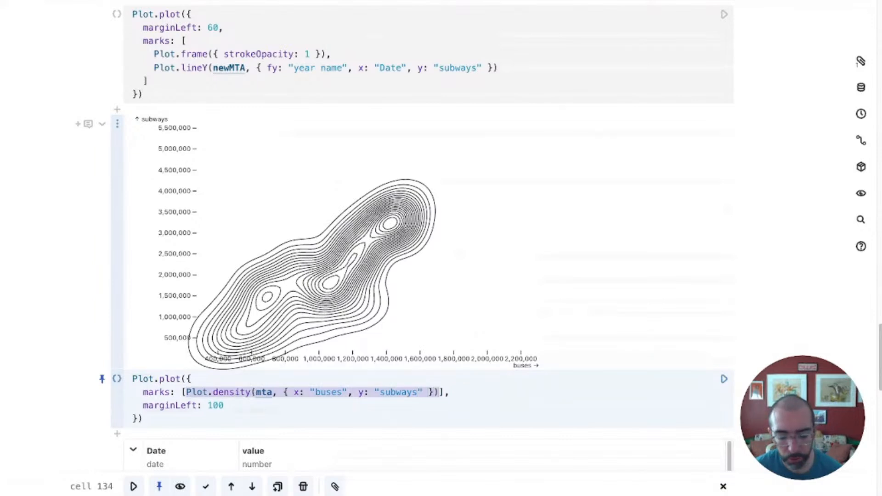
key(ctrl+x)
key(ctrl+z)
key(Right)
text(,)
key(ctrl+v)
double_click(499, 392)
text(dot)
key(shift+Return)
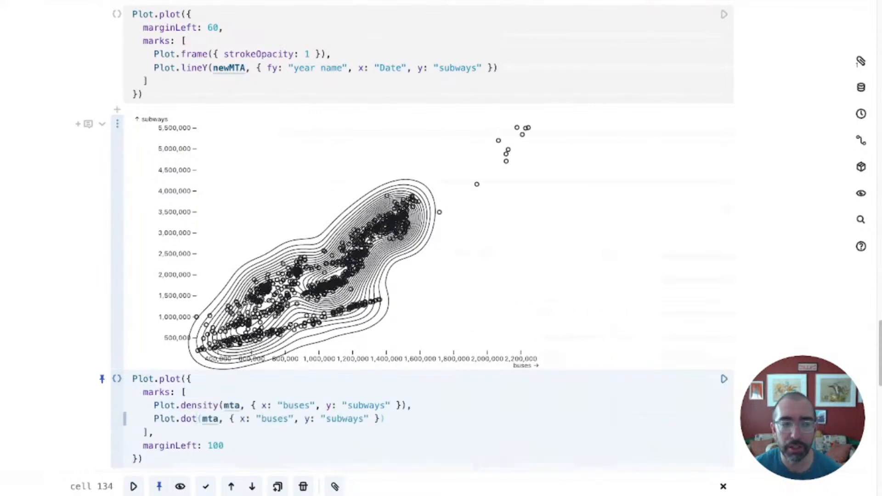
Add fill: "density" to the Plot.density mark's options and rerun the cell.
click(154, 432)
scroll(224, 414, down, 1)
click(224, 412)
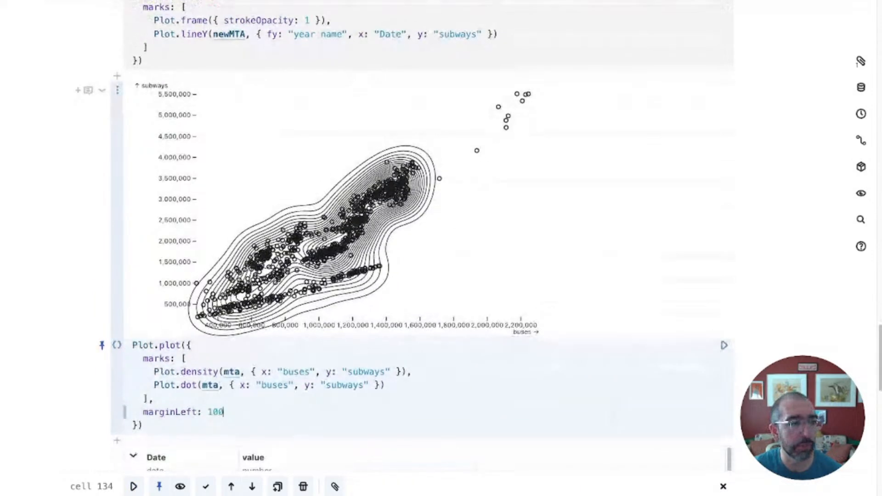
click(390, 372)
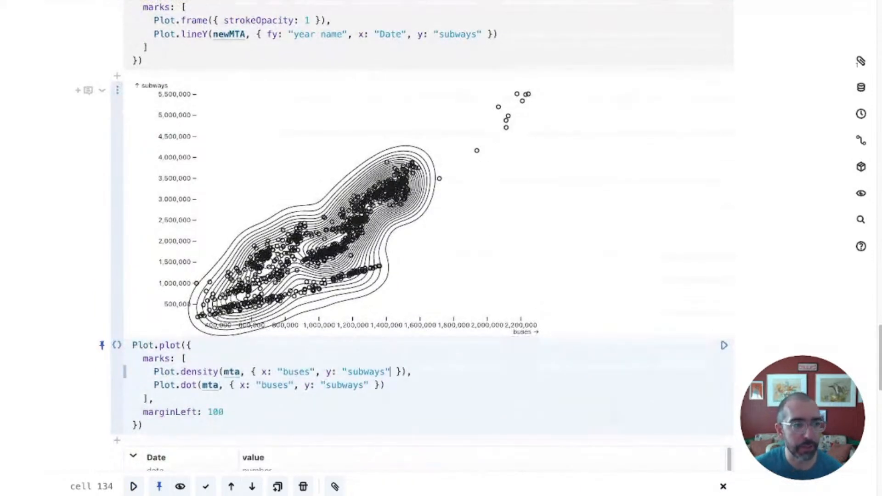
text(, fill: ")
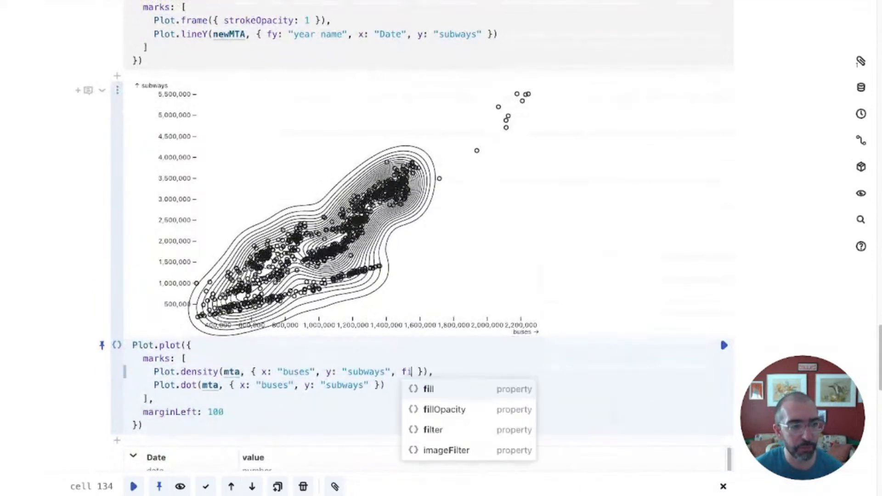
text(density)
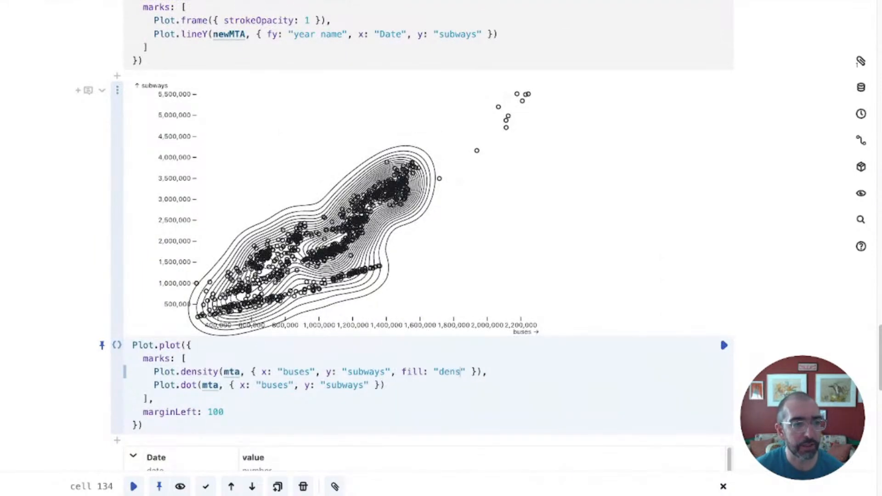
key(shift+Return)
Set the radius r of the Plot.dot mark to 2 and rerun the cell.
click(224, 412)
click(369, 386)
text(, )
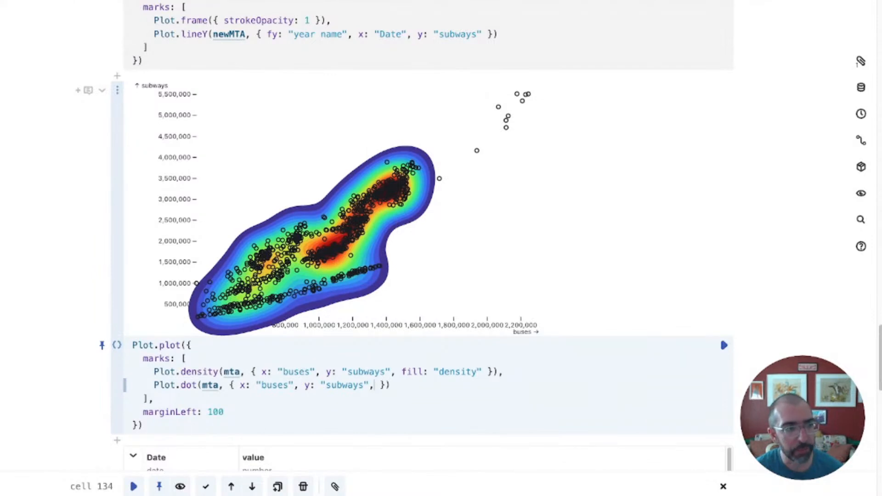
text(r: 2)
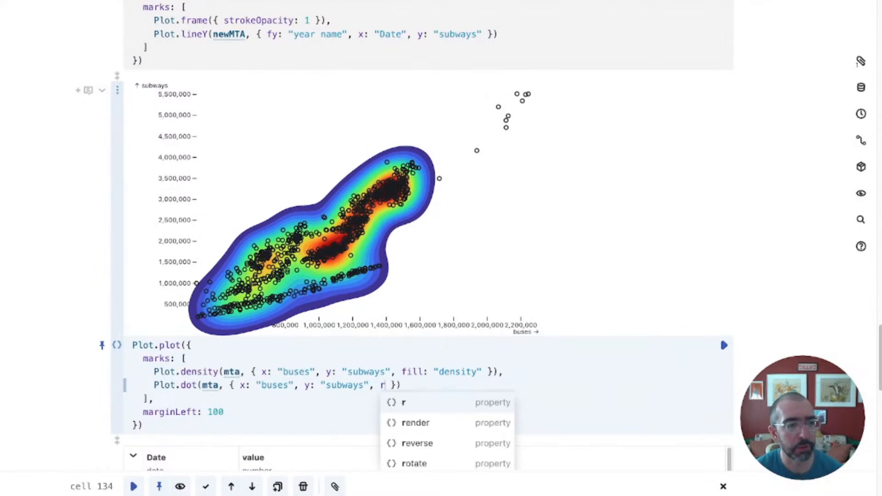
key(shift+Return)
Try a stroke of "#ccc" on the Plot.dot mark and rerun the cell.
text(, stroke: ")
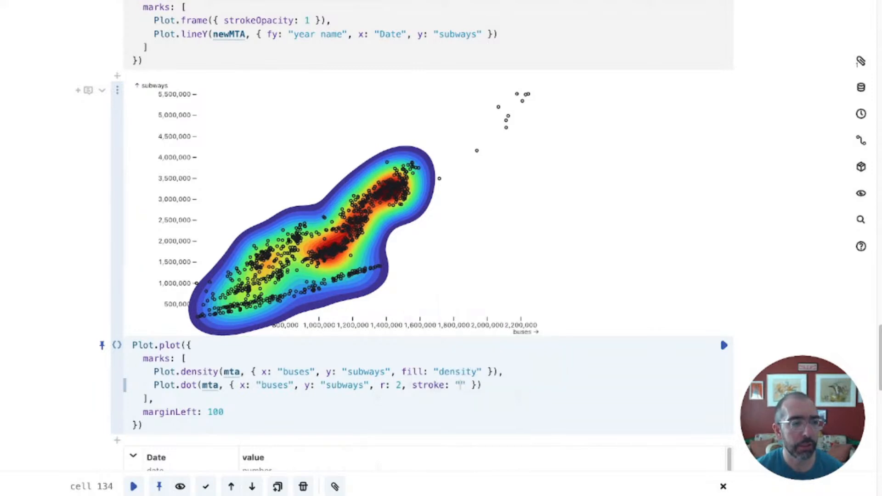
text(#ccc)
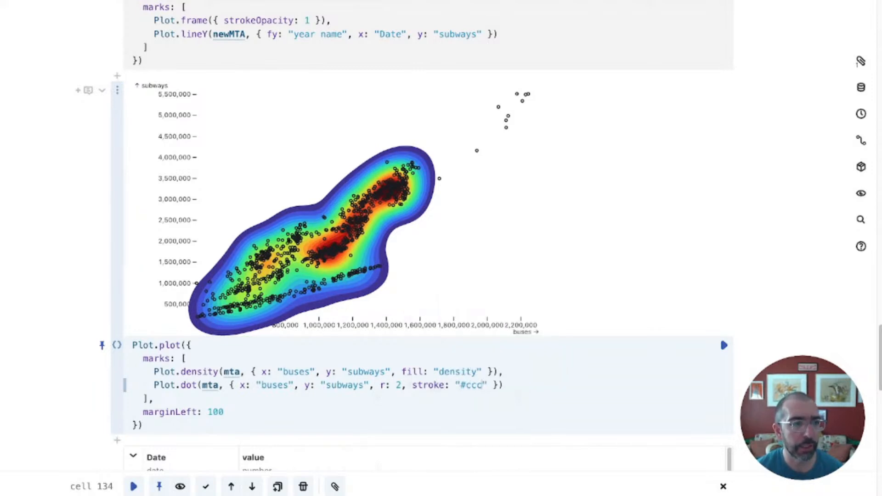
key(shift+Return)
Remove the stroke option from the Plot.dot mark and rerun the cell.
key(BackSpace)
key(BackSpace)
key(BackSpace)
key(BackSpace)
key(BackSpace)
key(BackSpace)
key(BackSpace)
key(BackSpace)
key(BackSpace)
key(BackSpace)
key(BackSpace)
key(BackSpace)
key(BackSpace)
key(BackSpace)
key(BackSpace)
key(shift+Return)
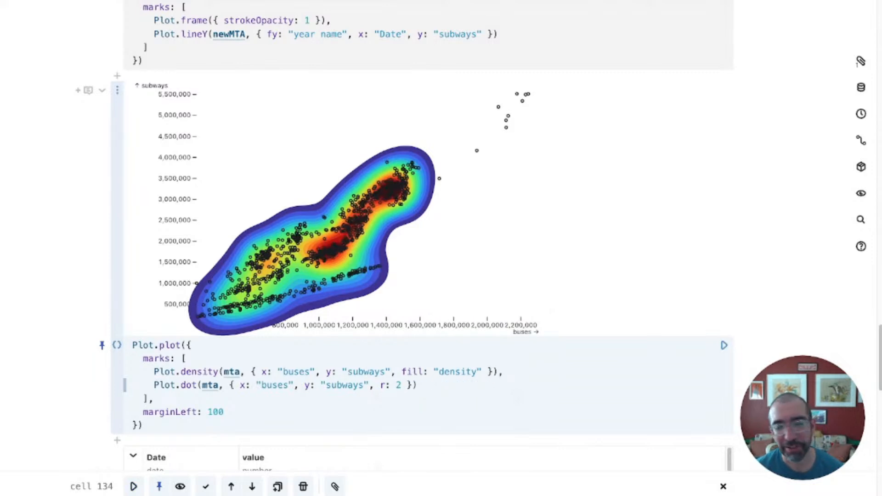
Add a color option with scheme "Greens" between the marks and marginLeft options of the density plot and rerun the cell.
key(Down)
key(Return)
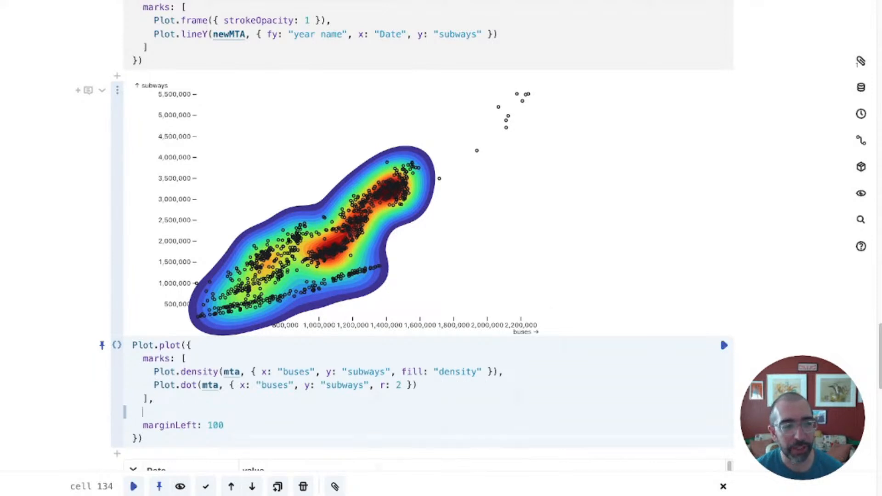
text(color: {)
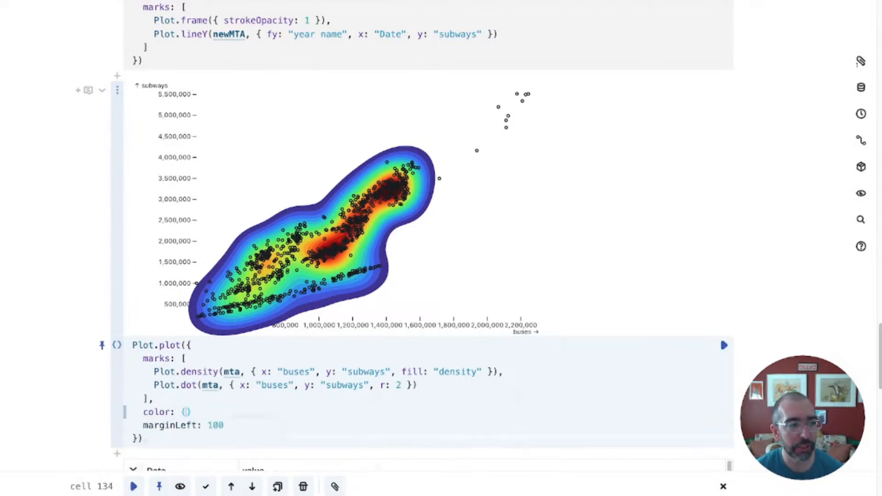
key(Return)
text(sche)
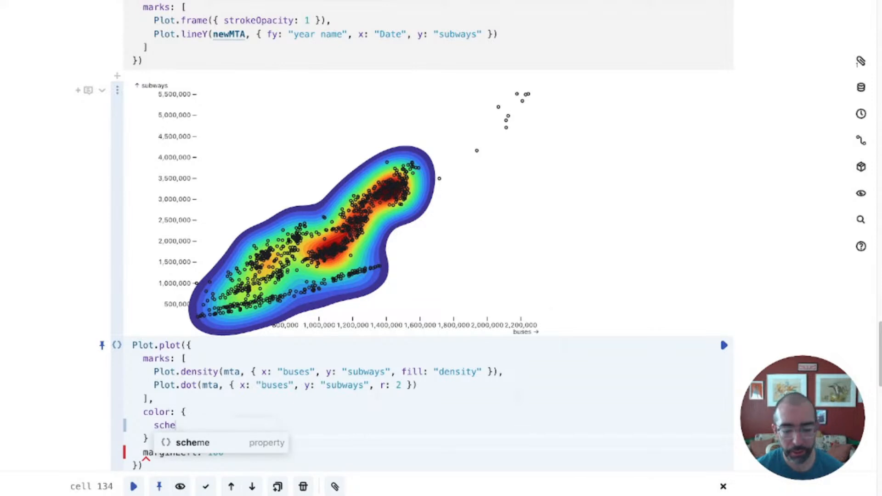
text(me: ")
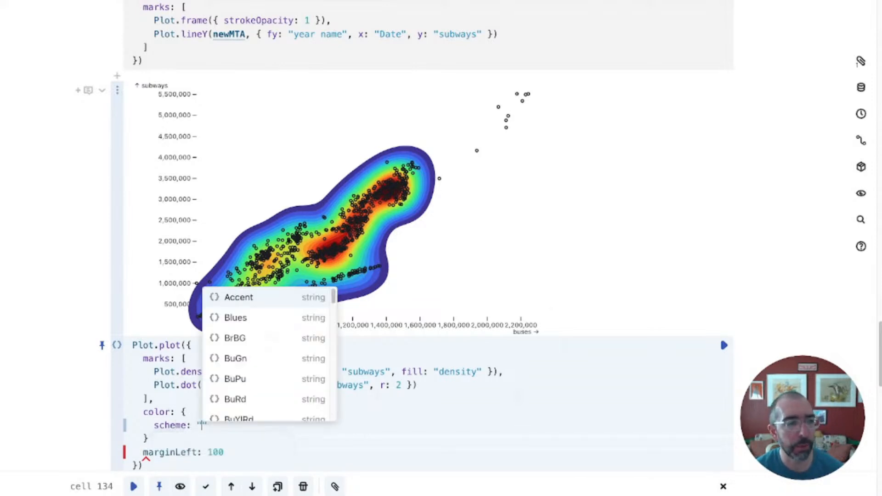
text(greens)
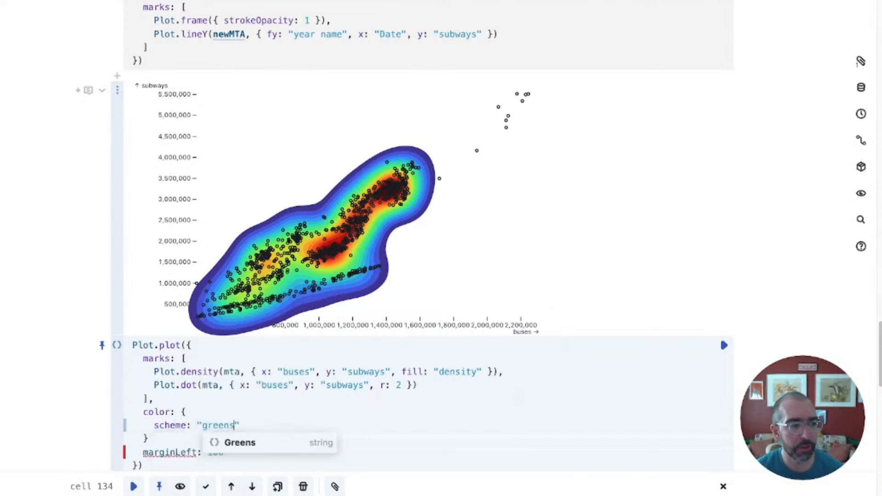
key(Return)
key(Down)
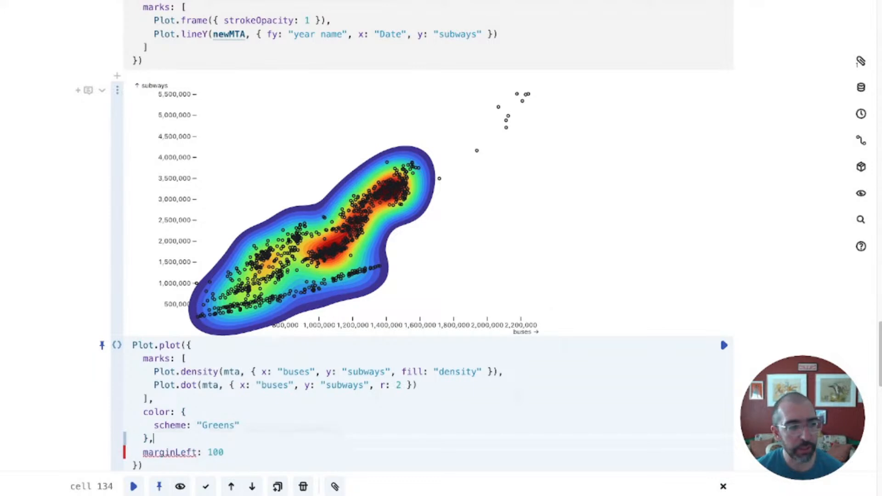
text(,)
key(shift+Return)
click(186, 412)
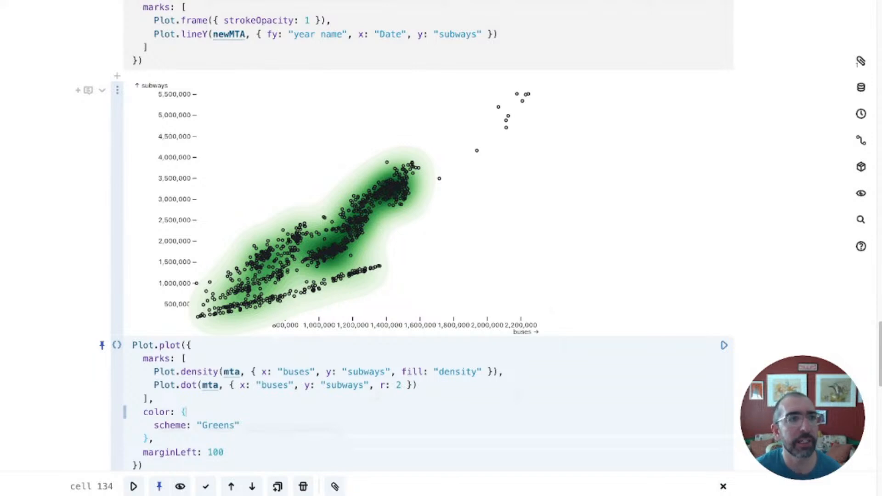
Switch to the Observable Plot documentation site, open its Getting started page and look over the feature topics.
key(ctrl+Tab)
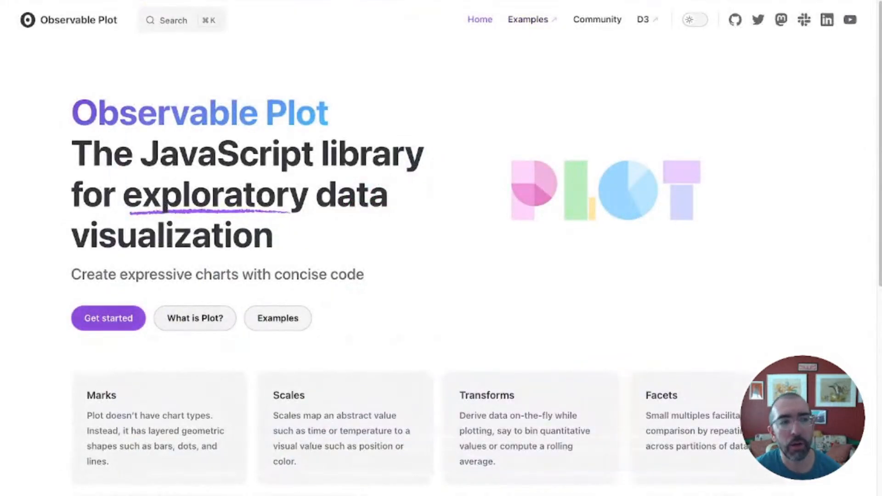
click(109, 318)
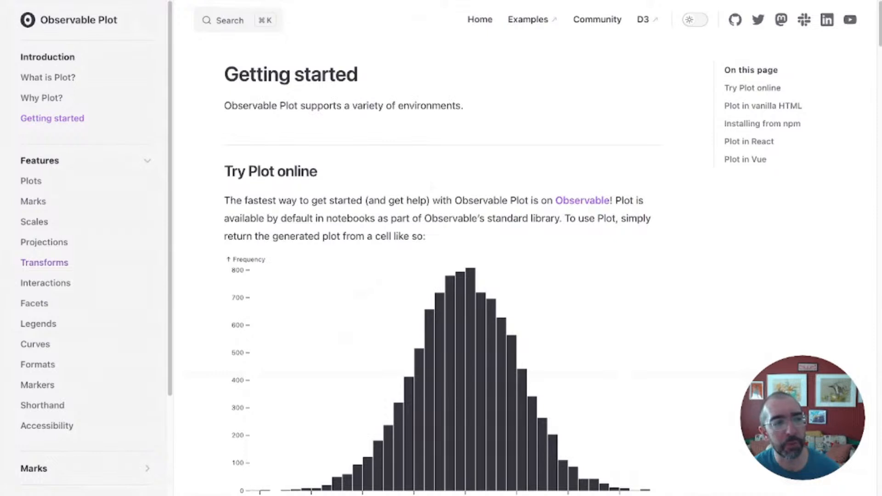
scroll(46, 257, down, 3)
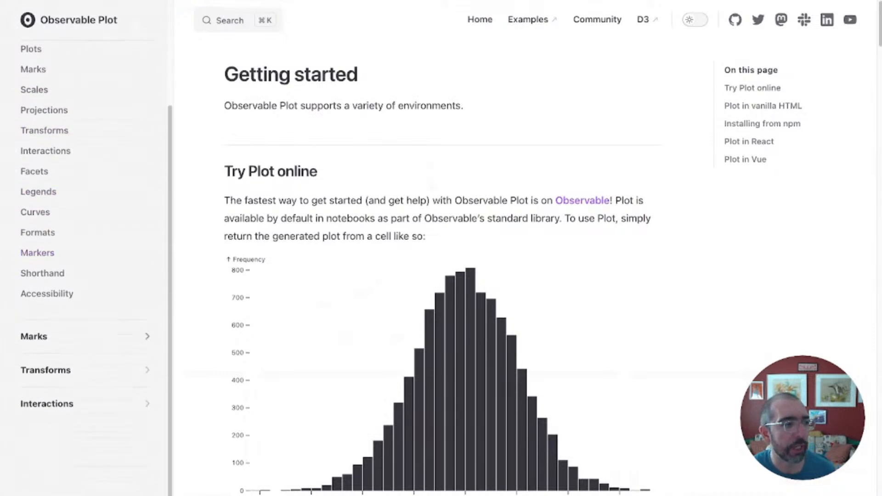
click(34, 337)
click(34, 337)
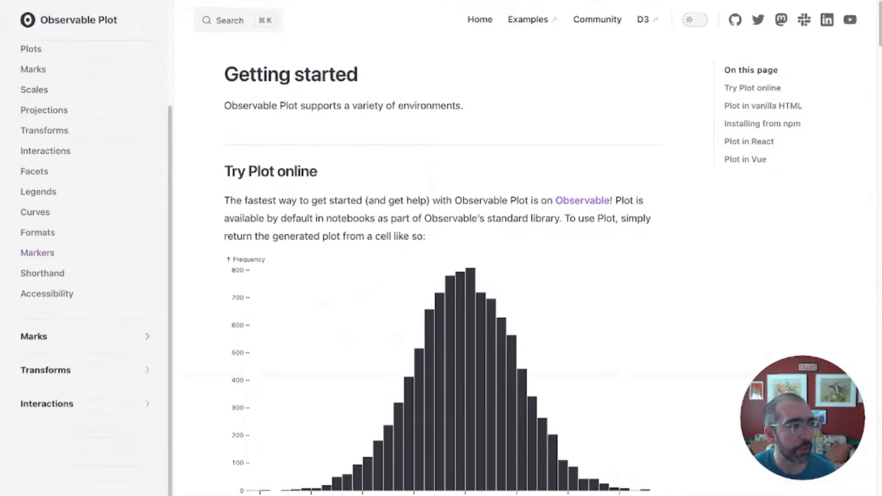
scroll(34, 337, up, 1)
scroll(46, 207, up, 2)
scroll(46, 207, down, 3)
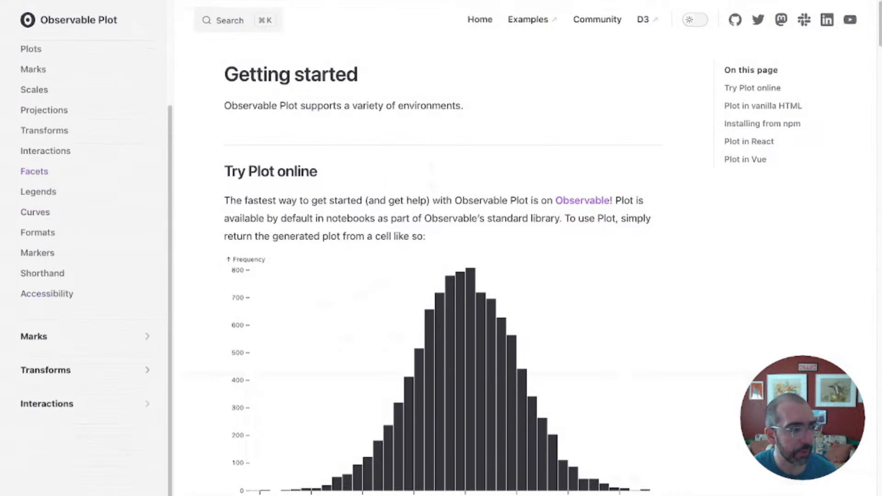
Examine the Transforms and Marks topics listed in the Plot documentation.
click(47, 404)
click(46, 371)
scroll(45, 370, down, 4)
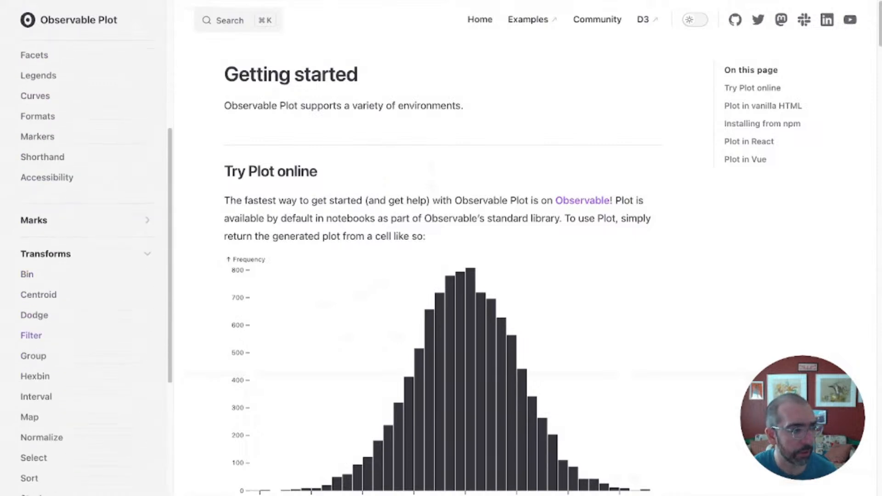
scroll(87, 266, down, 2)
scroll(87, 266, up, 5)
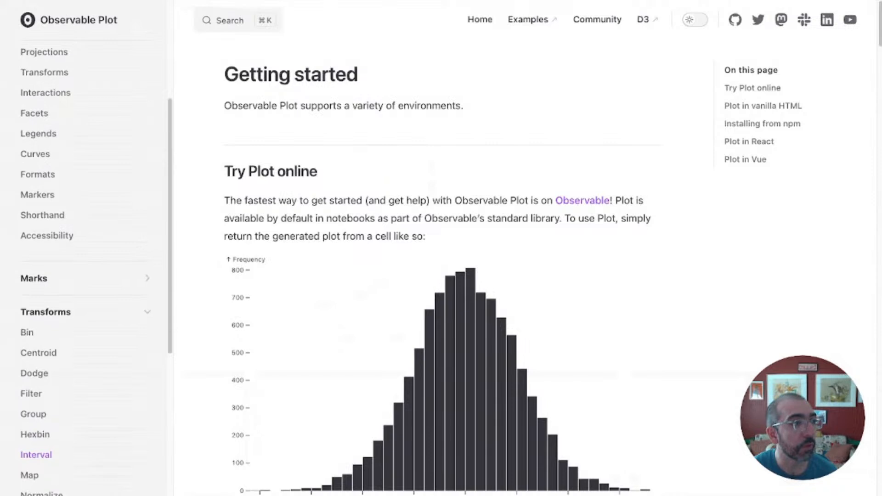
click(35, 279)
scroll(36, 333, up, 3)
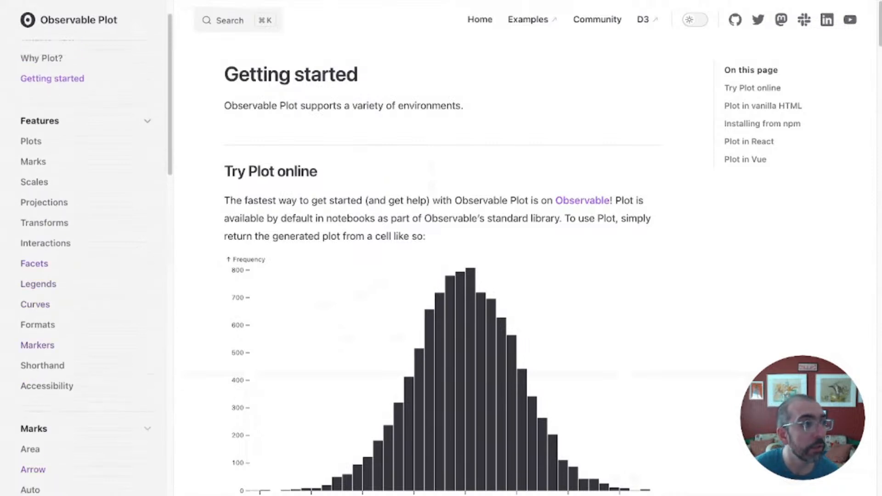
Search the Plot documentation for "color" and open the Color scales section.
click(237, 20)
text(color)
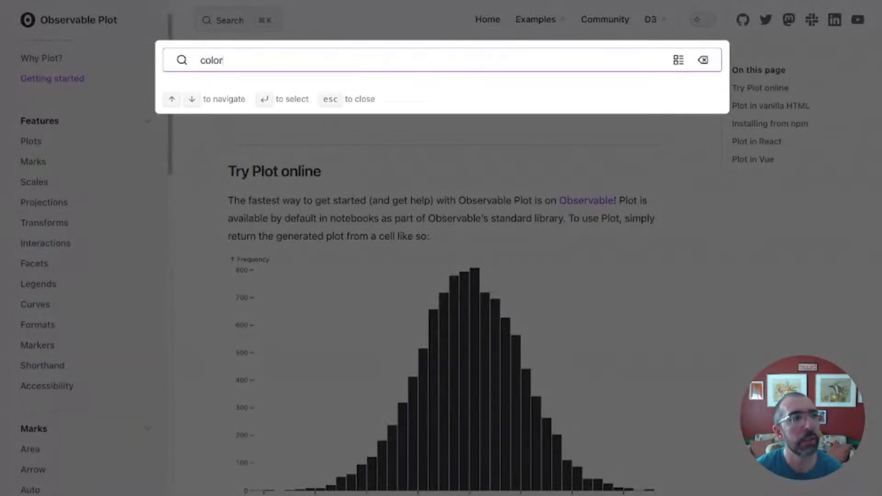
key(Return)
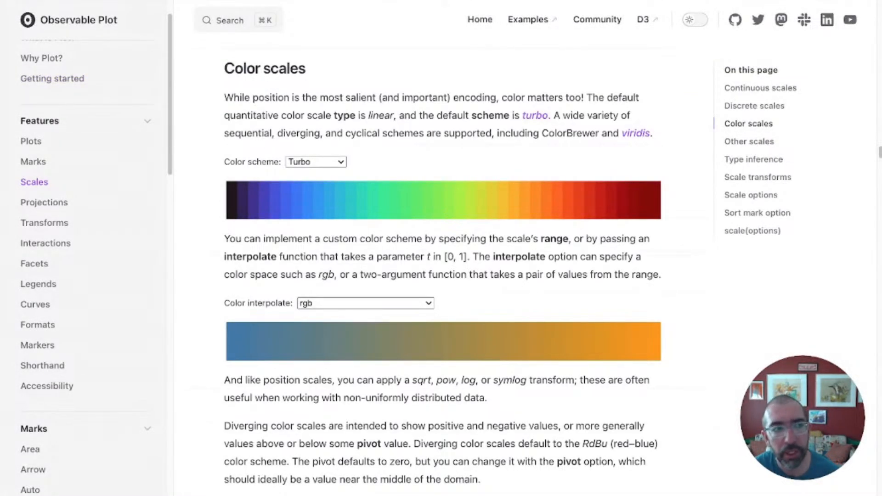
Preview the Plasma color scheme in the Color scales section.
click(317, 176)
click(316, 161)
click(316, 205)
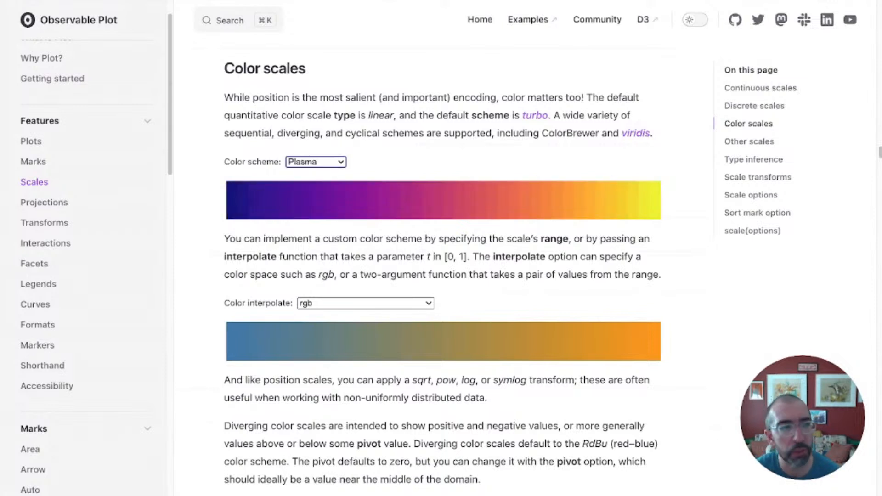
Switch back to the Observable notebook and review the density plot and its code.
key(ctrl+Tab)
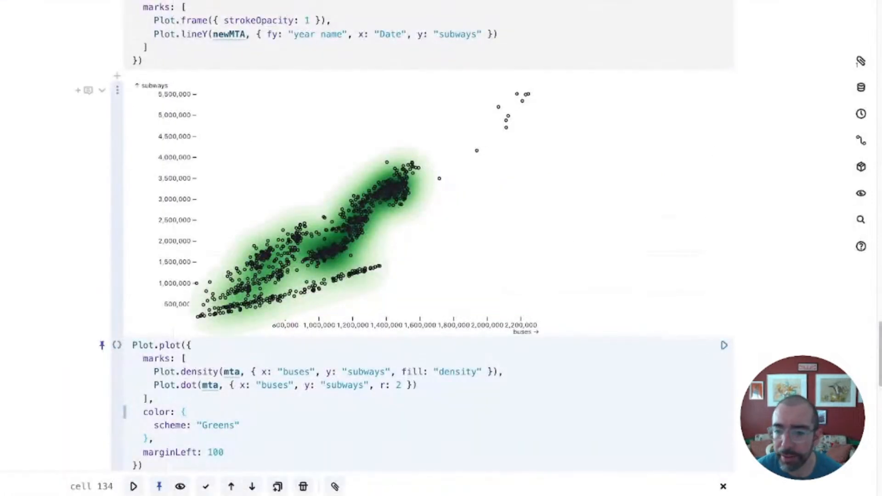
scroll(428, 248, down, 1)
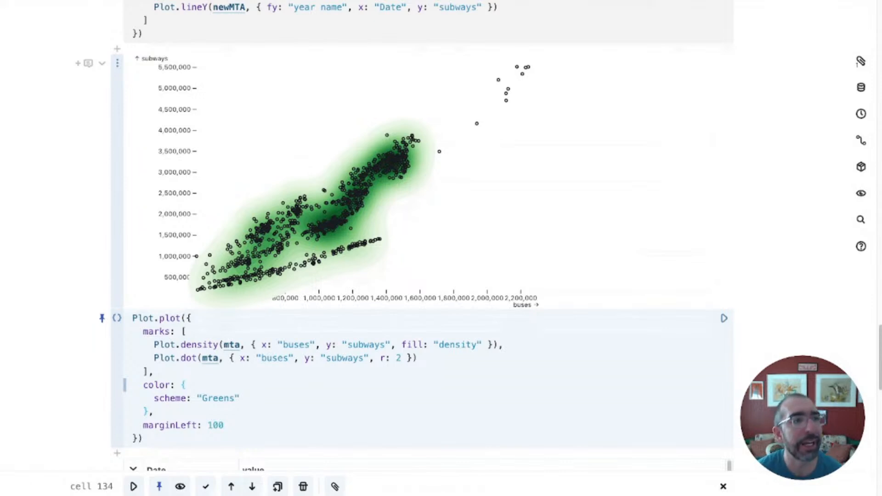
click(418, 358)
key(Escape)
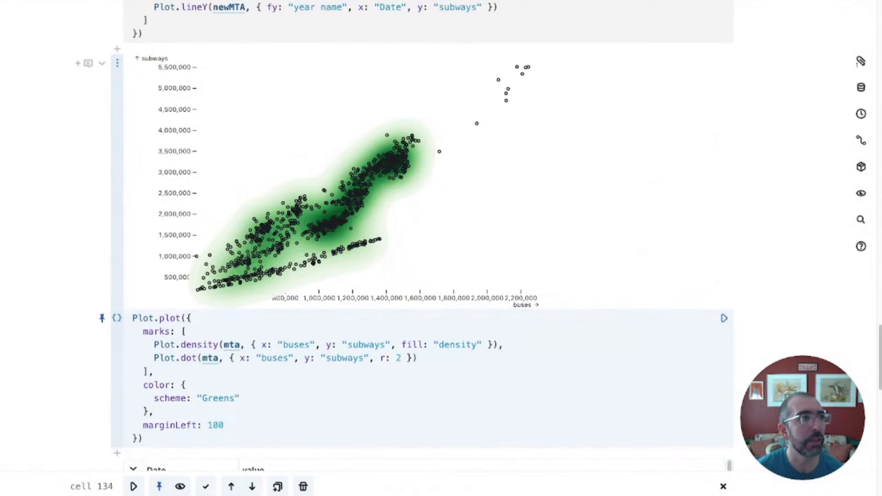
click(417, 358)
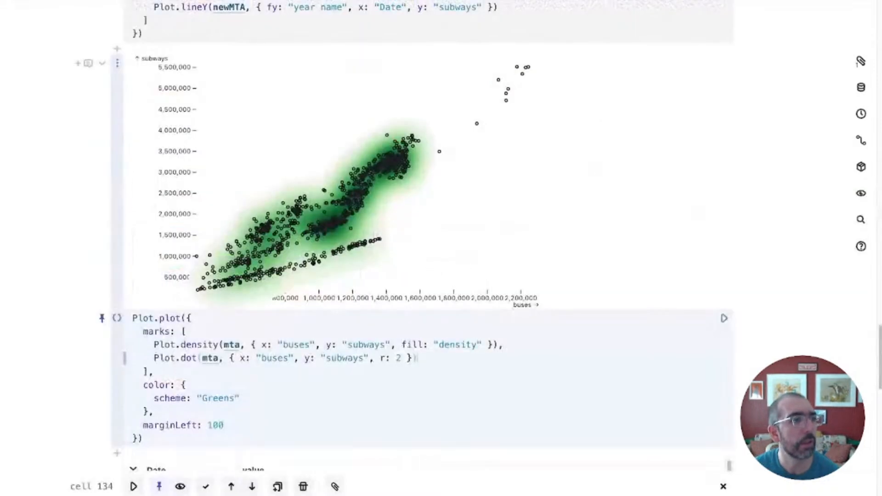
scroll(428, 248, down, 12)
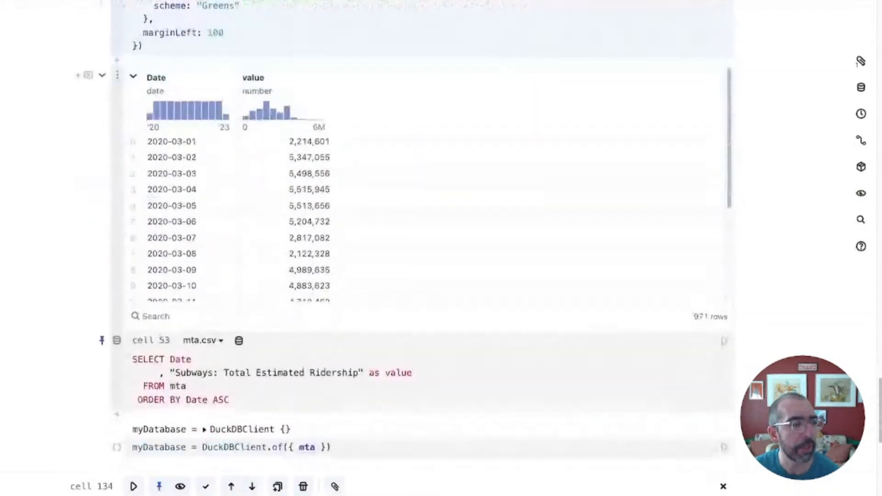
scroll(116, 248, down, 5)
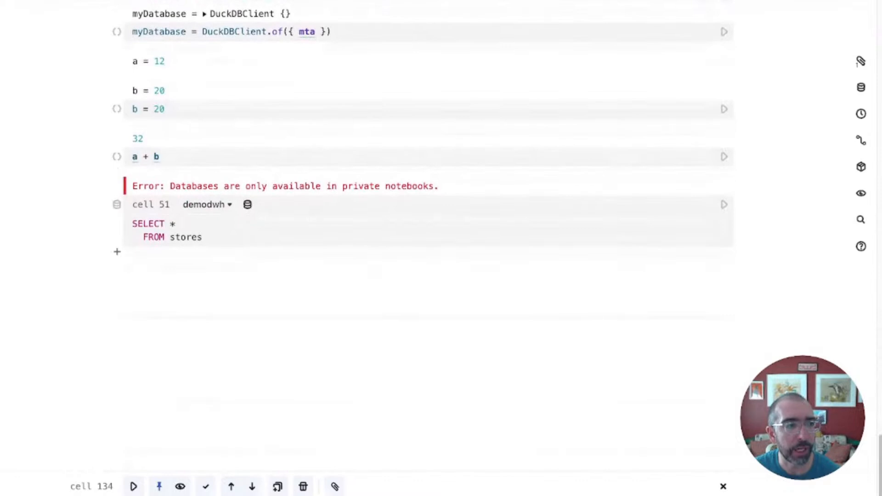
click(116, 251)
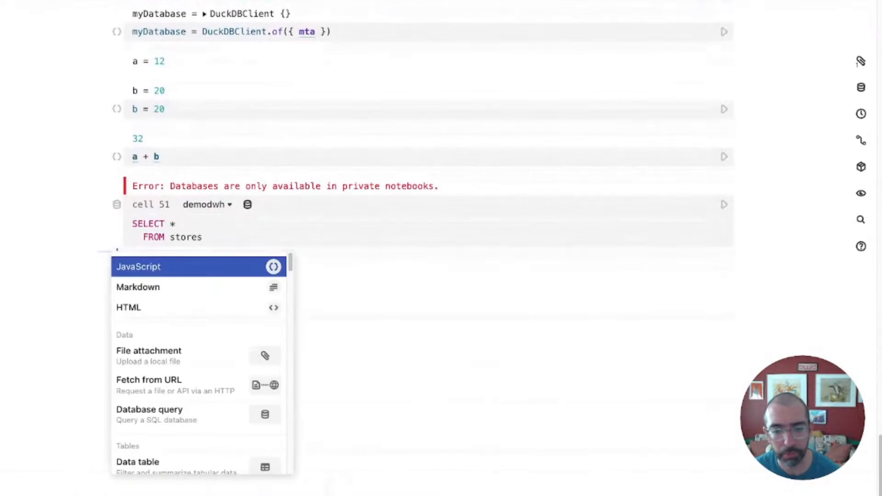
key(Return)
text(import {   us,   us_power_plants } from "@observablehq/build-your-first-map-with-observable-plot")
click(724, 267)
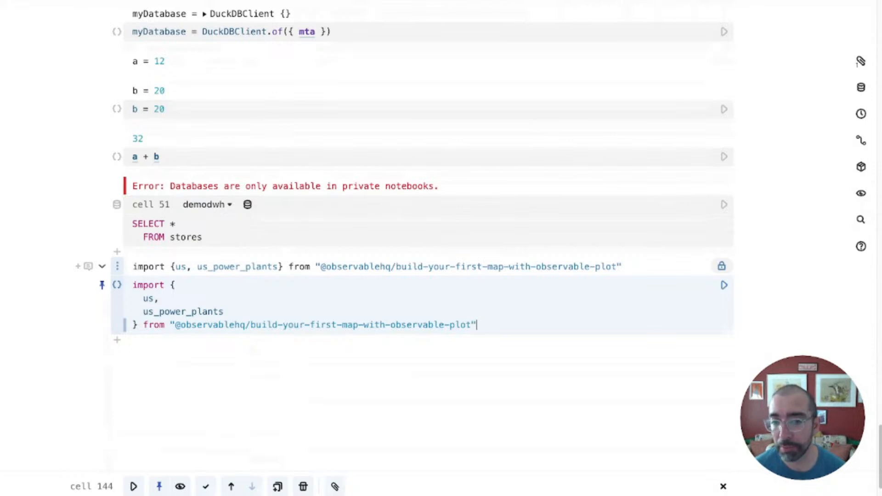
Open the imported map tutorial notebook and copy the Plot code of its basic US power plant bubble map.
click(469, 267)
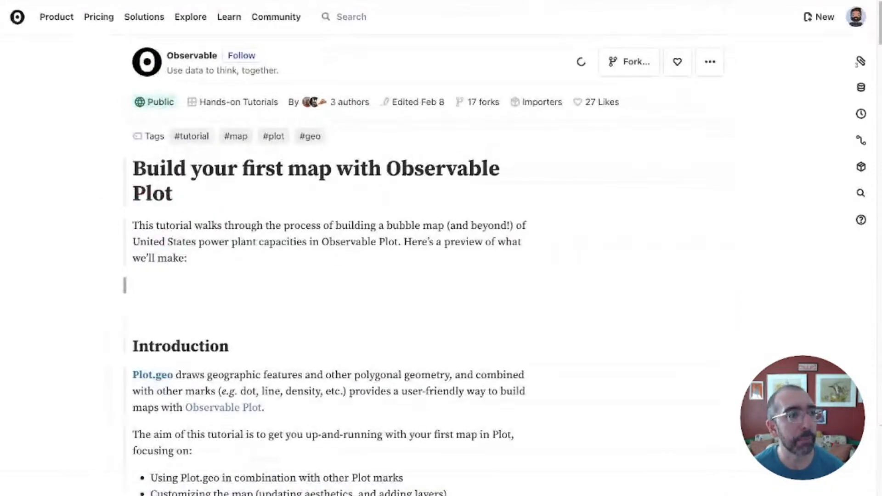
scroll(326, 258, down, 3)
scroll(326, 258, down, 12)
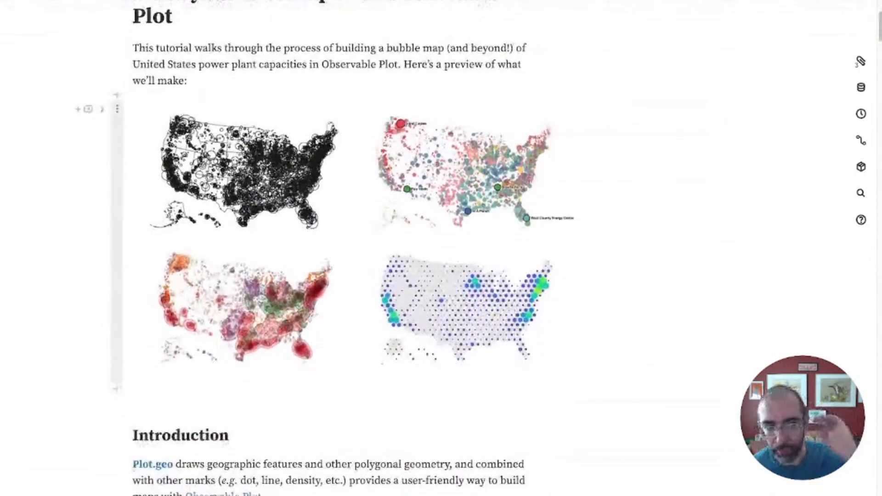
scroll(423, 248, down, 5)
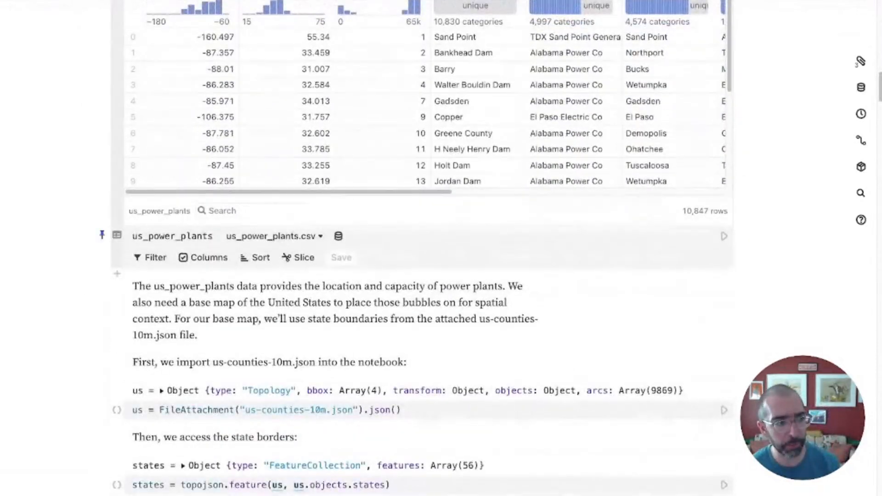
scroll(423, 248, down, 5)
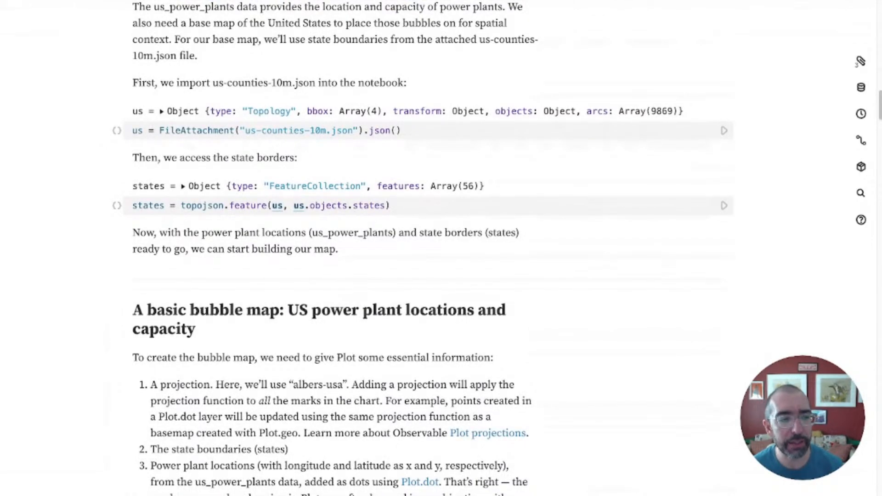
scroll(423, 248, down, 9)
scroll(423, 248, down, 4)
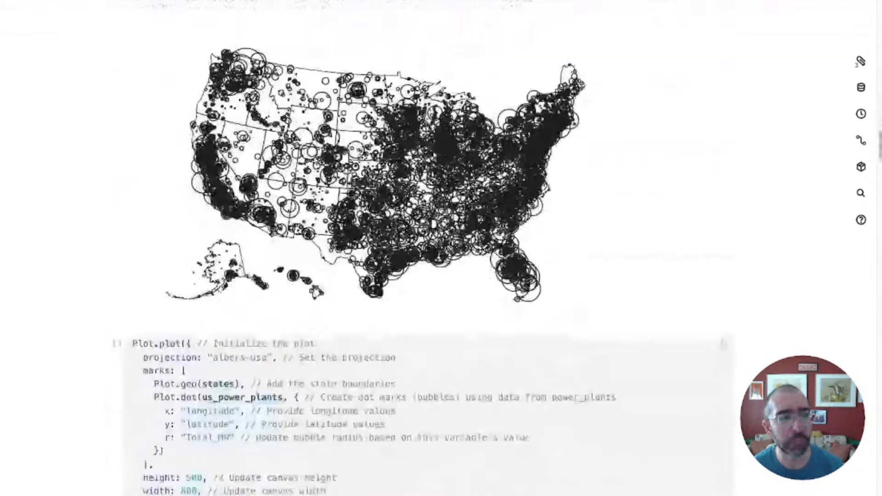
drag(143, 424, 132, 249)
key(super+c)
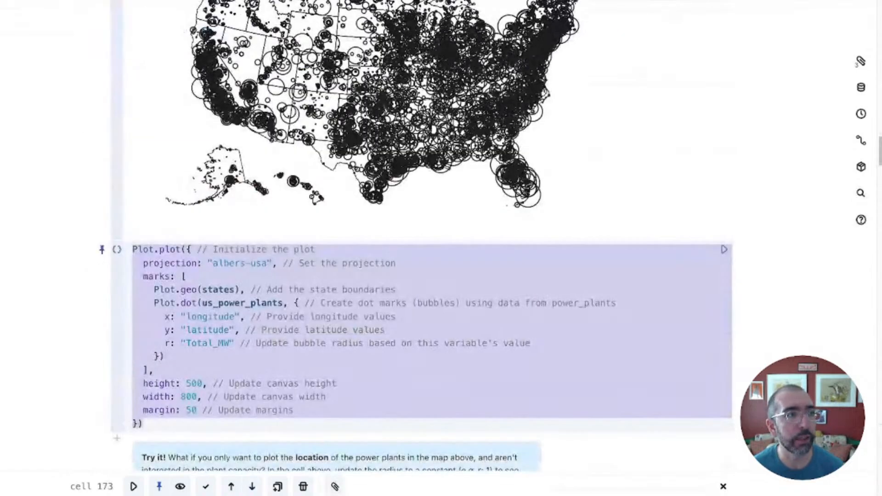
scroll(368, 230, up, 5)
scroll(368, 276, up, 9)
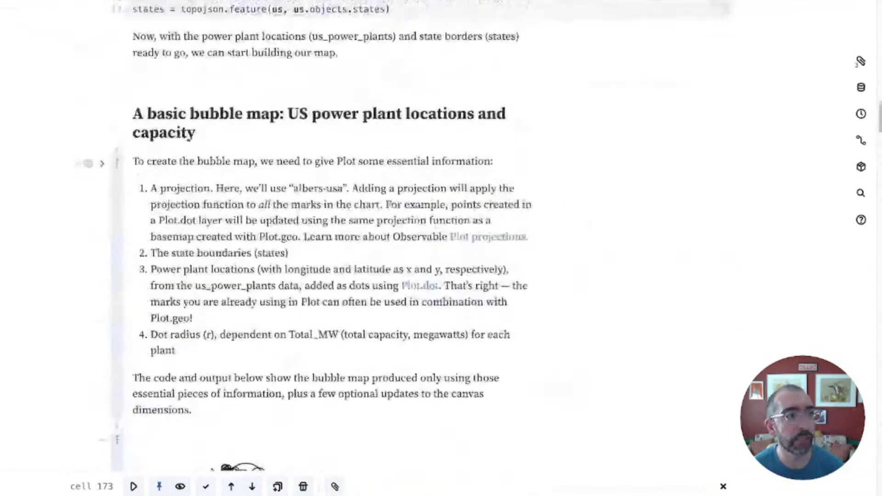
Return to the workshop notebook, paste the bubble map code into a new JavaScript cell above the import cell, and run it.
click(117, 62)
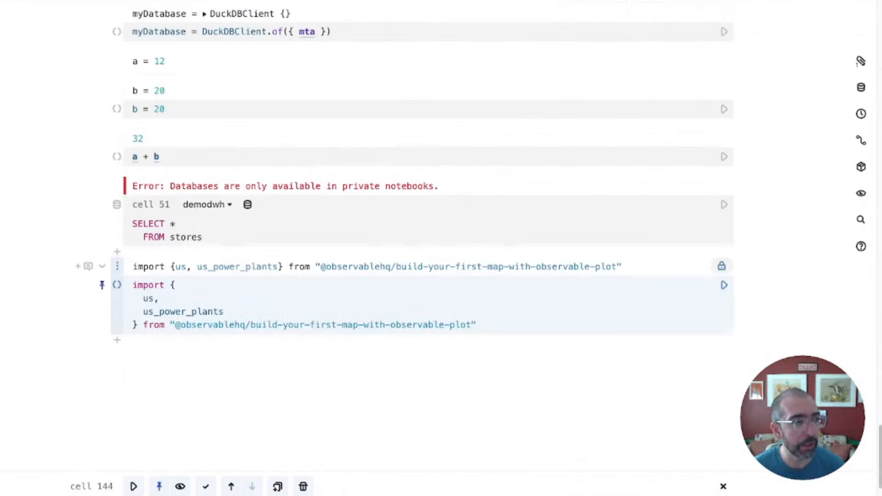
click(117, 252)
key(Return)
key(super+v)
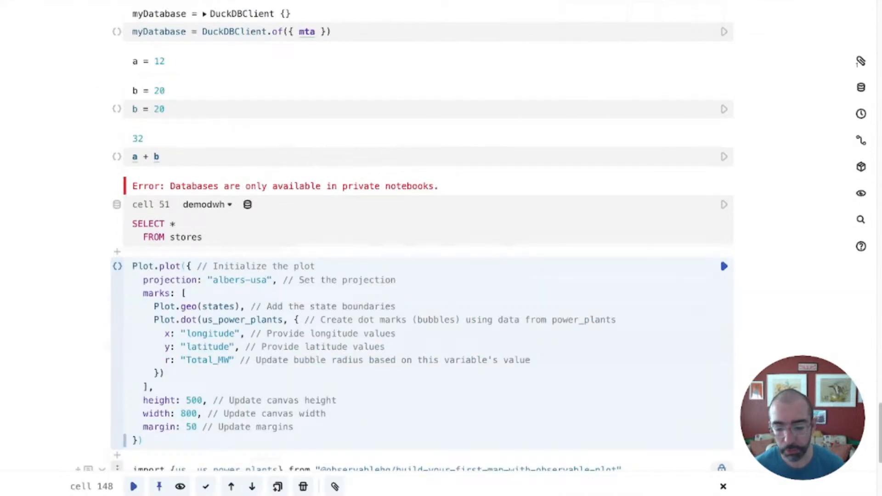
key(shift+Return)
scroll(421, 248, down, 4)
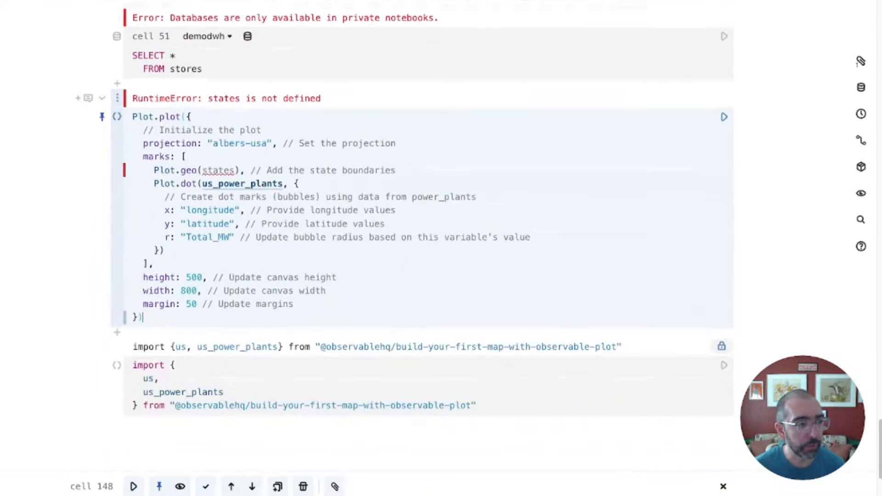
Add states to the import list between us and us_power_plants, rerun the cell, and check the bubble map.
click(225, 390)
click(159, 377)
text(stats)
key(BackSpace)
text(es,)
key(shift+Return)
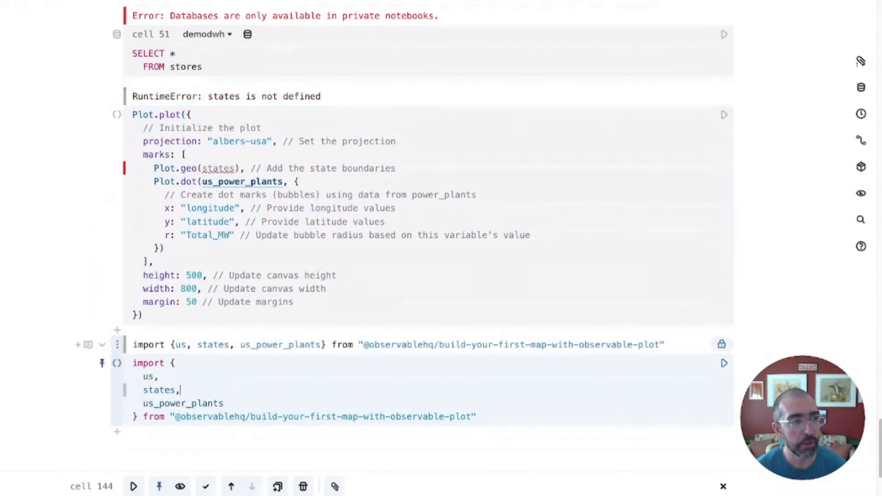
scroll(422, 235, up, 6)
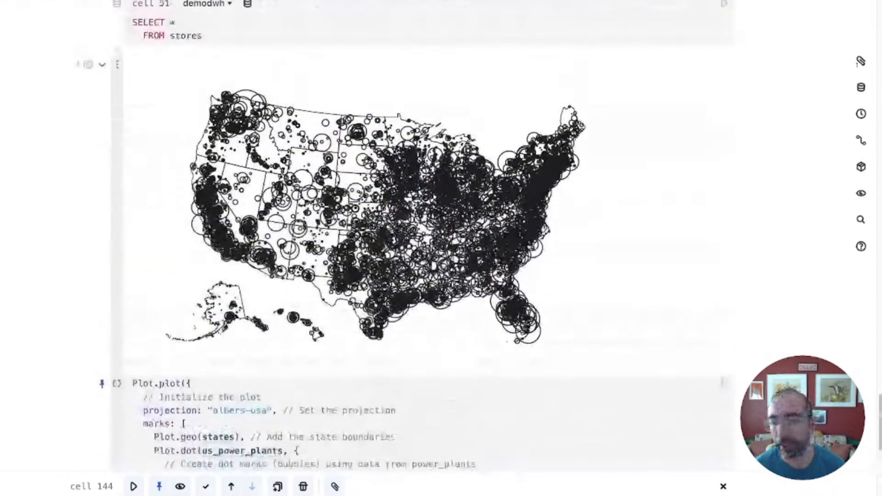
scroll(422, 235, down, 3)
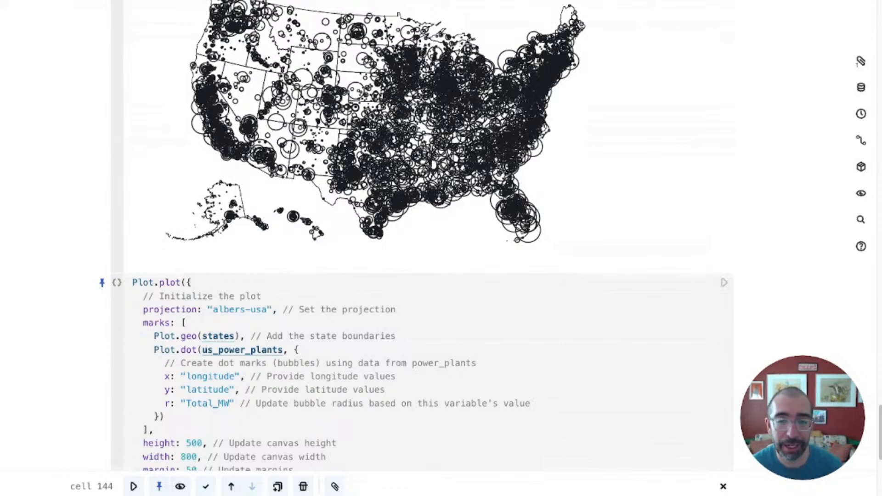
scroll(423, 236, up, 1)
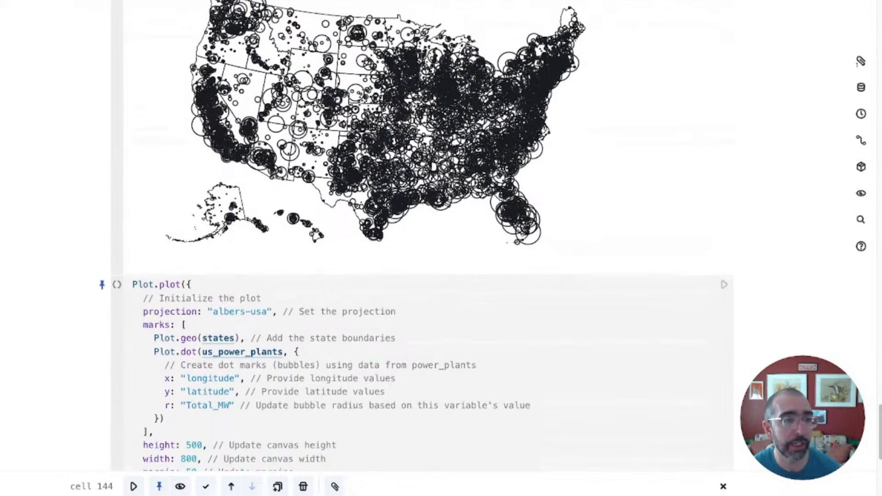
Browse the notebooks on the Explore Observable page, from the highlights and trending ones down to the Maps section.
scroll(423, 235, up, 20)
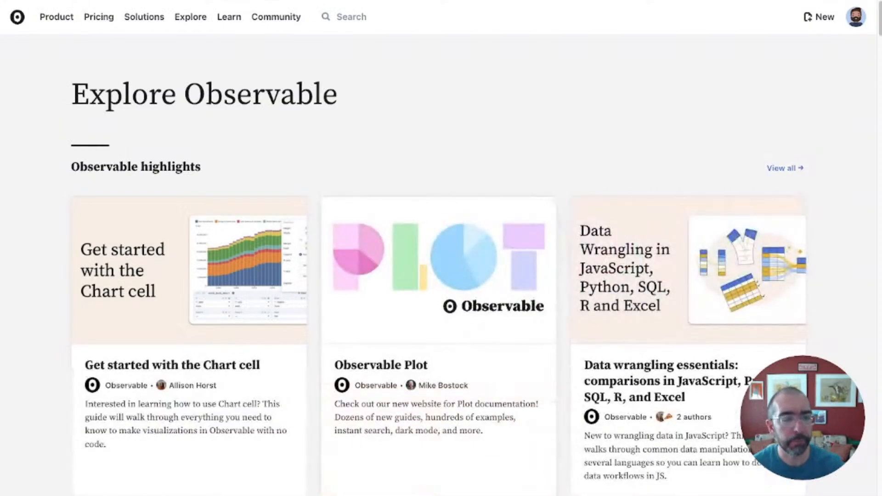
scroll(441, 248, down, 8)
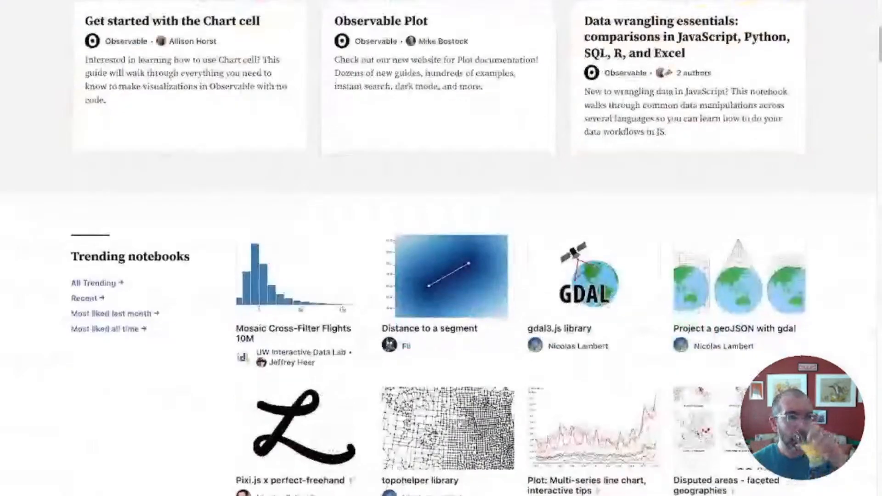
scroll(441, 248, down, 20)
scroll(441, 249, down, 20)
scroll(441, 248, down, 20)
scroll(441, 248, down, 20)
scroll(441, 248, down, 20)
scroll(442, 248, down, 20)
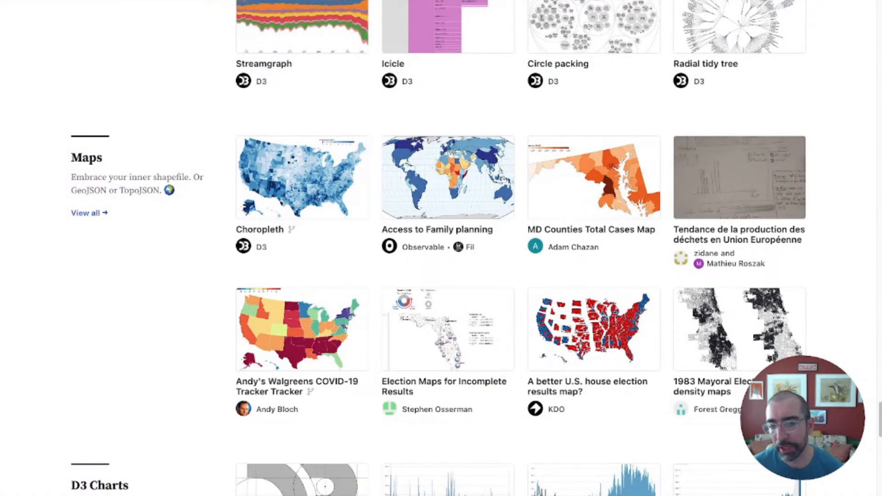
Open the notebook "A better U.S. house election results map?" and compare its Cartogram and Traditional views.
click(594, 331)
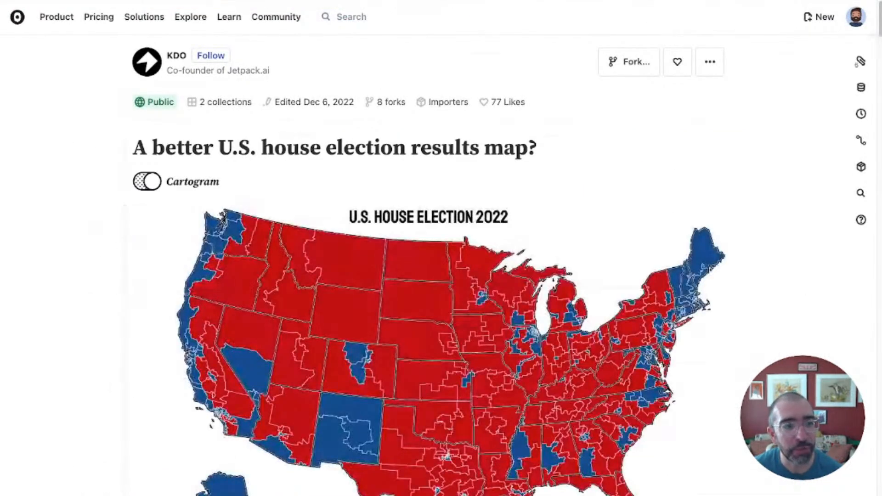
scroll(442, 248, down, 2)
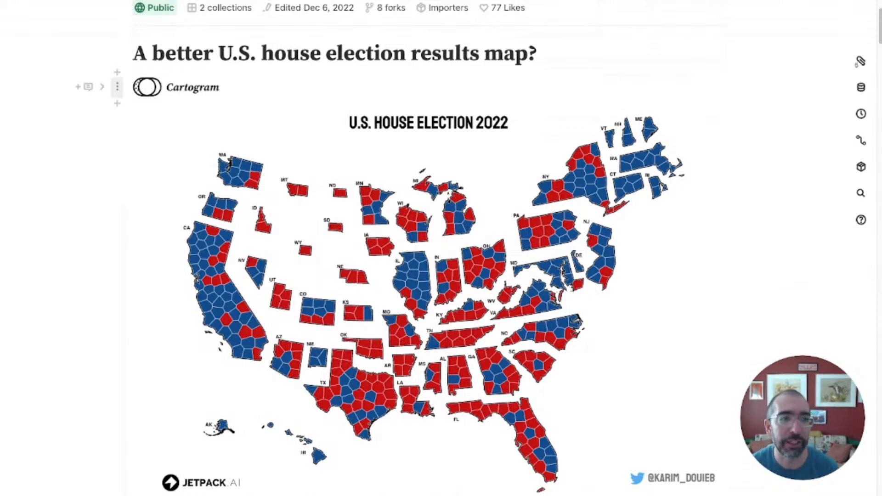
click(147, 87)
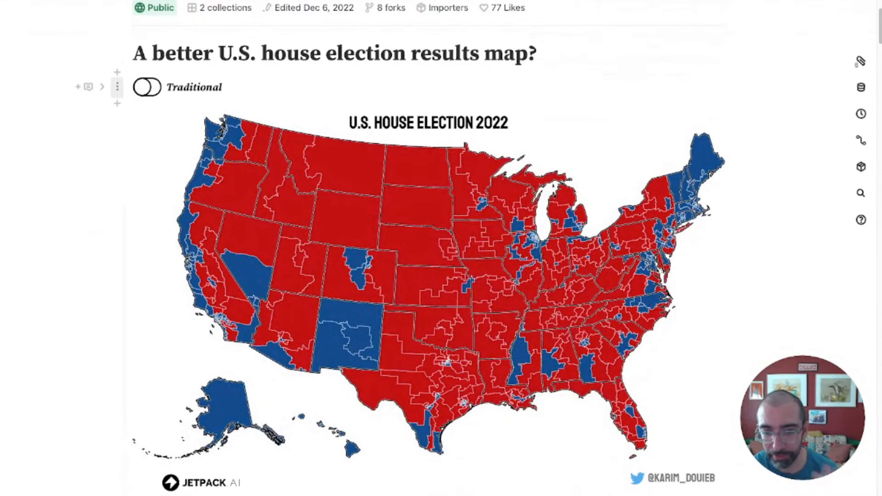
scroll(147, 88, up, 2)
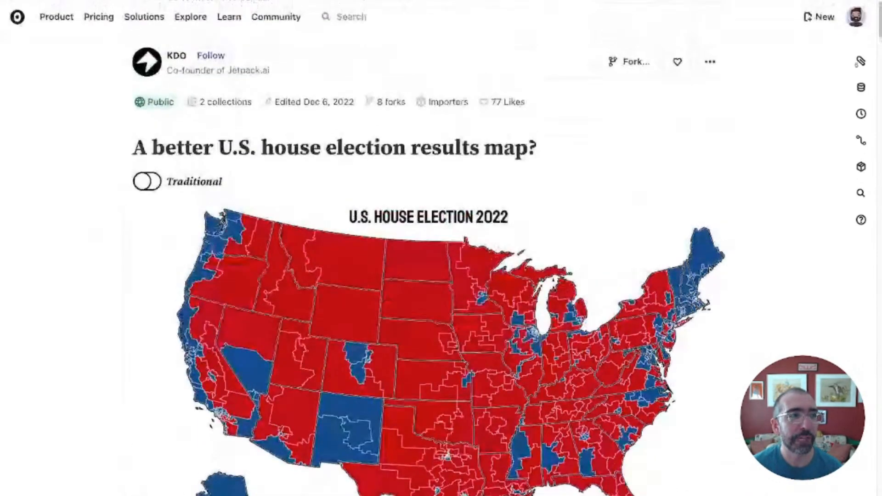
Open the election map author's profile and look over the public notebooks and collections.
click(178, 54)
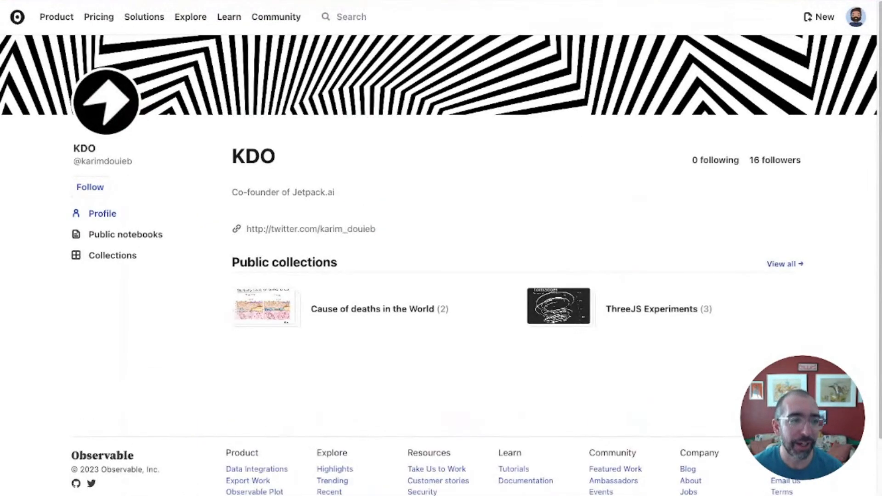
scroll(441, 249, down, 1)
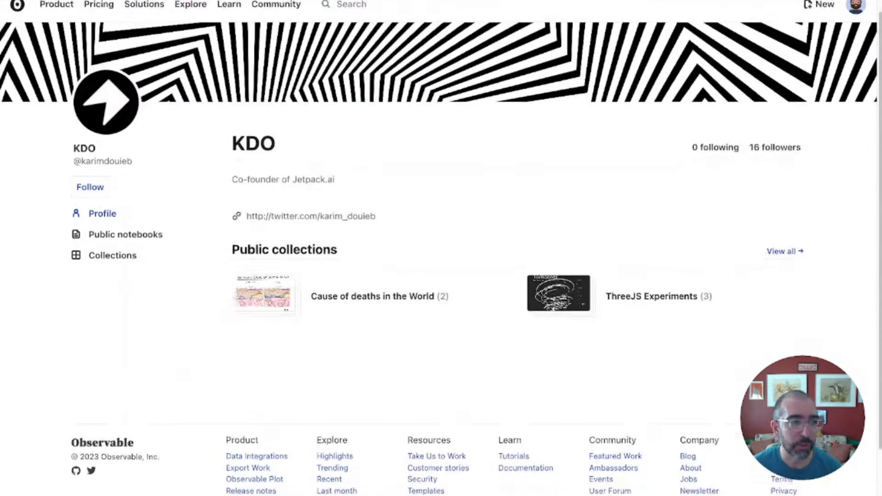
scroll(519, 248, down, 5)
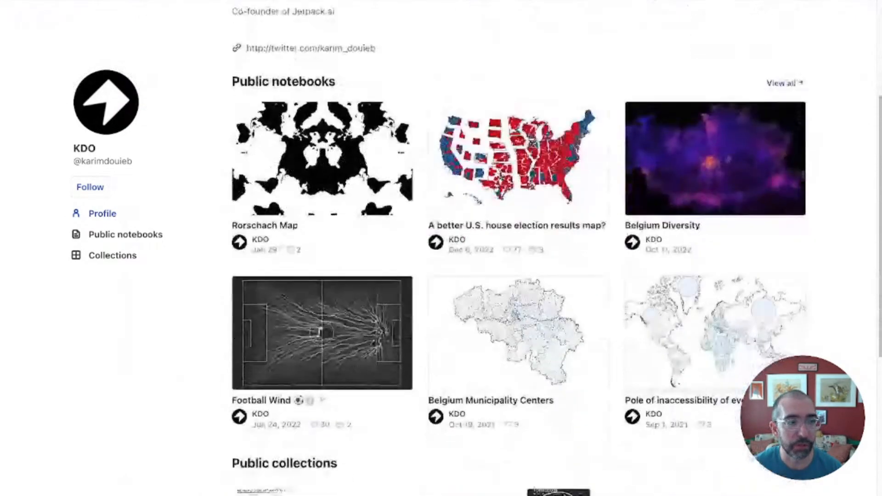
scroll(520, 248, up, 3)
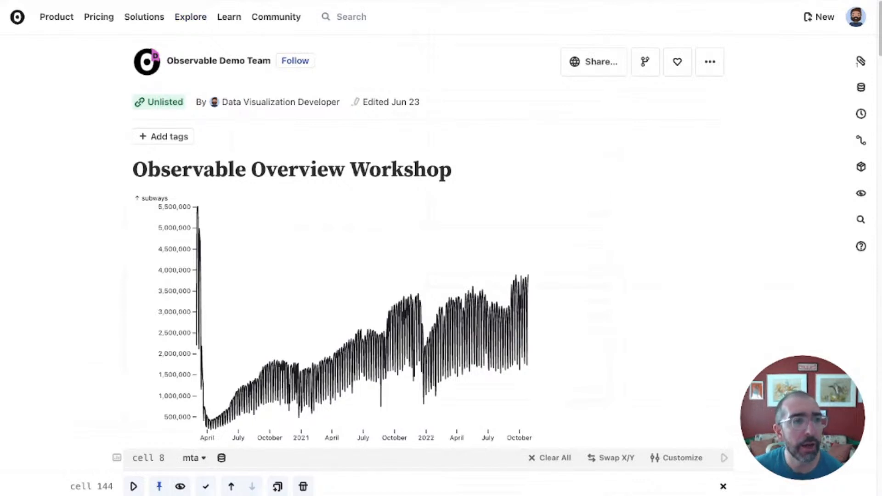
Review the charts and data tables of the Observable Overview Workshop notebook from its title down to the yearly faceted chart.
scroll(428, 275, down, 1)
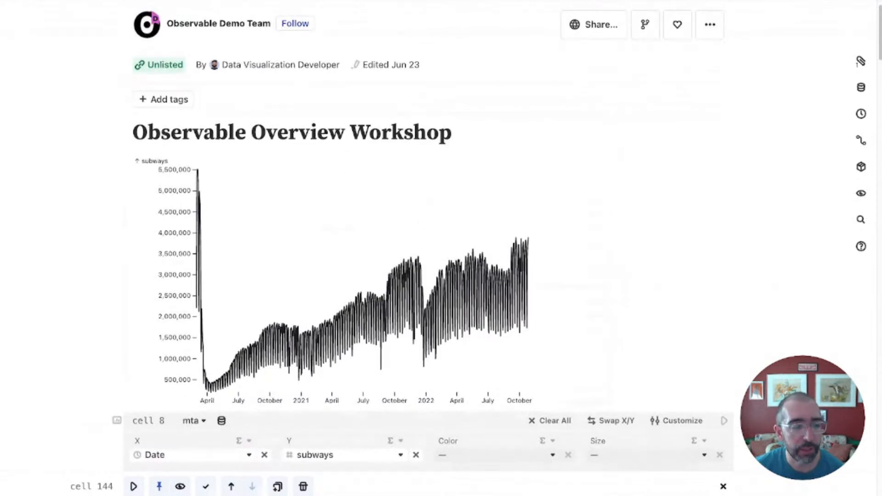
scroll(429, 236, down, 2)
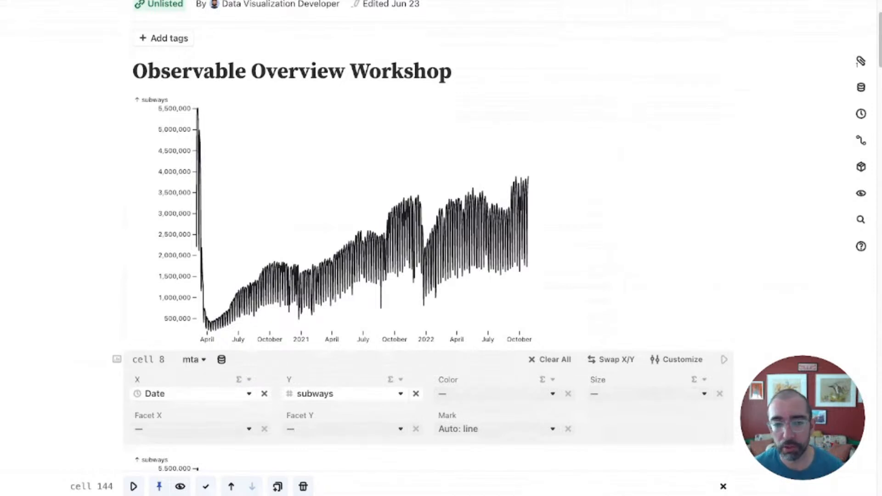
scroll(423, 248, down, 10)
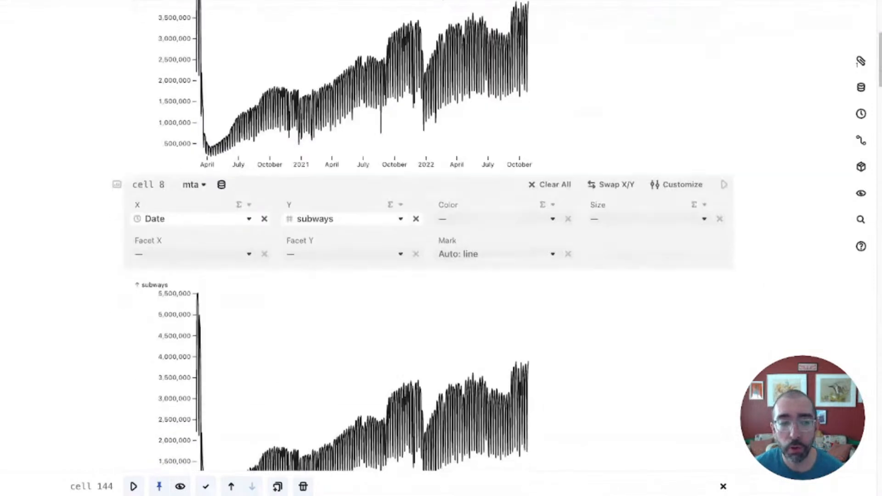
scroll(423, 249, down, 12)
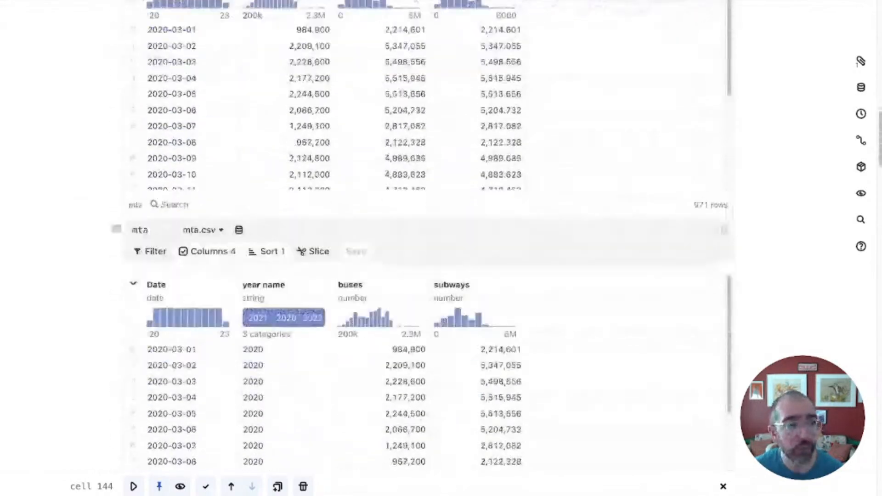
scroll(423, 248, down, 12)
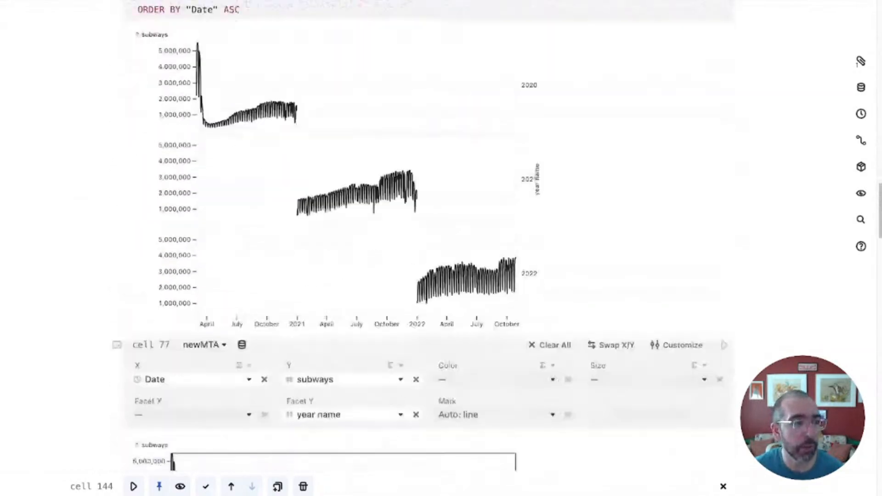
Insert a line chart snippet cell between the yearly faceted subways chart and the green density plot.
scroll(423, 248, down, 12)
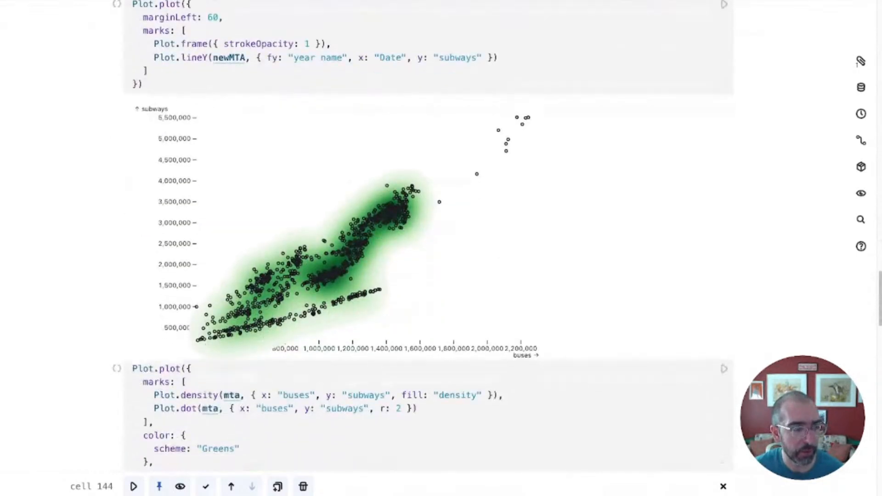
scroll(422, 248, down, 1)
click(240, 412)
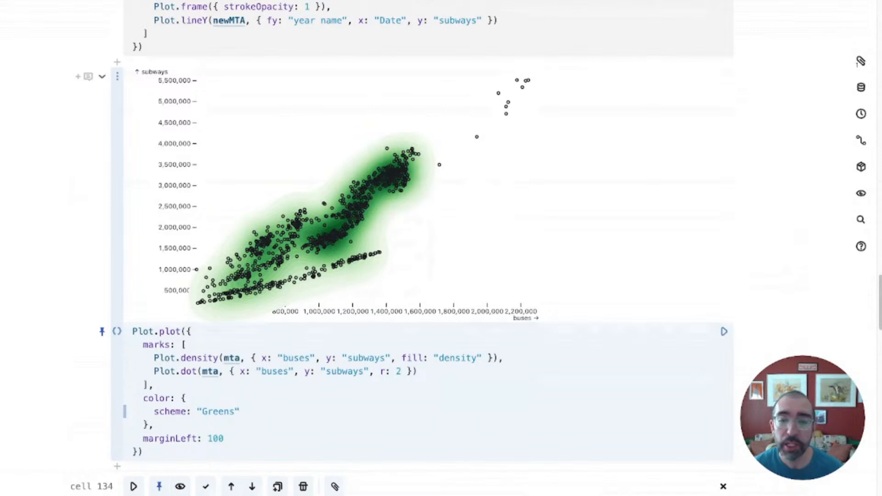
click(186, 399)
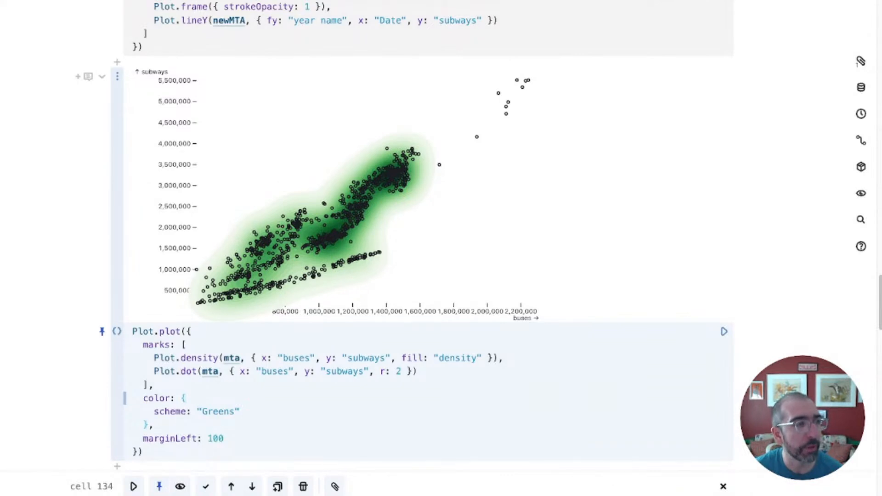
scroll(428, 234, up, 4)
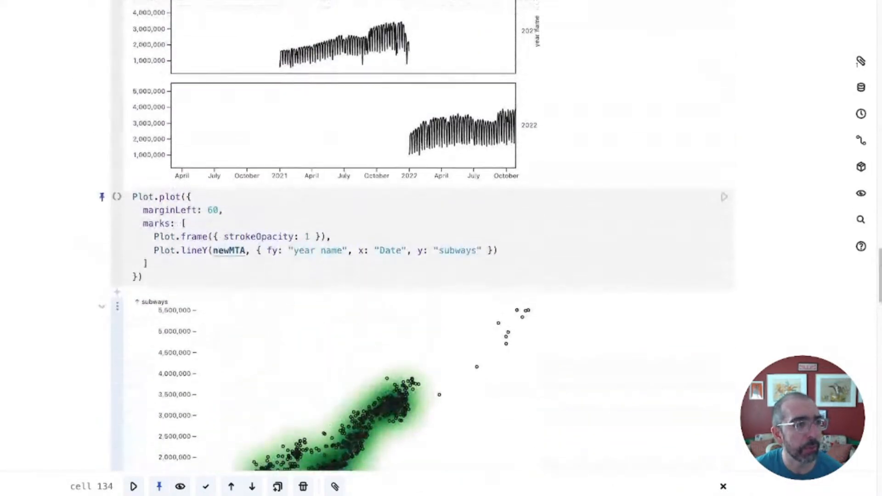
scroll(427, 234, down, 6)
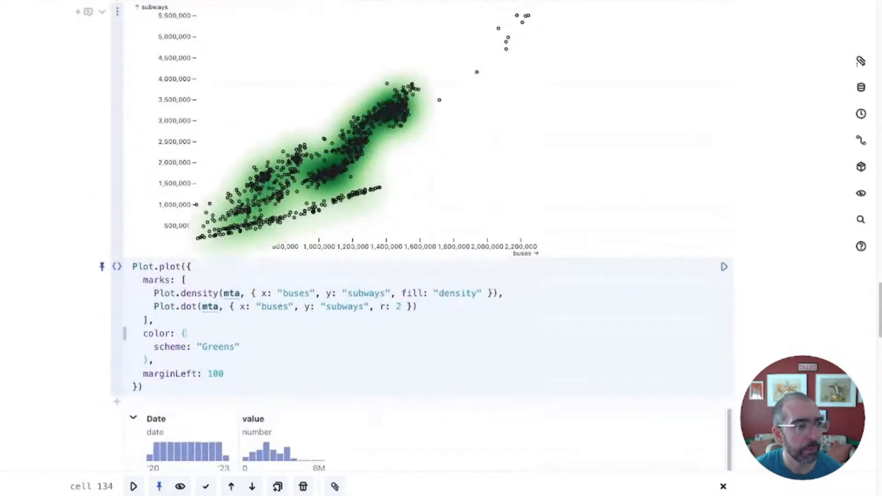
scroll(428, 234, up, 4)
click(116, 163)
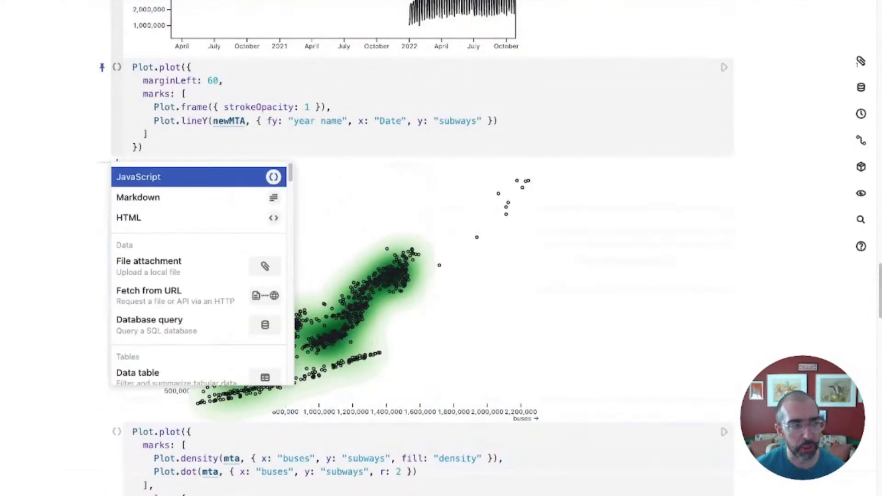
text(line)
key(Return)
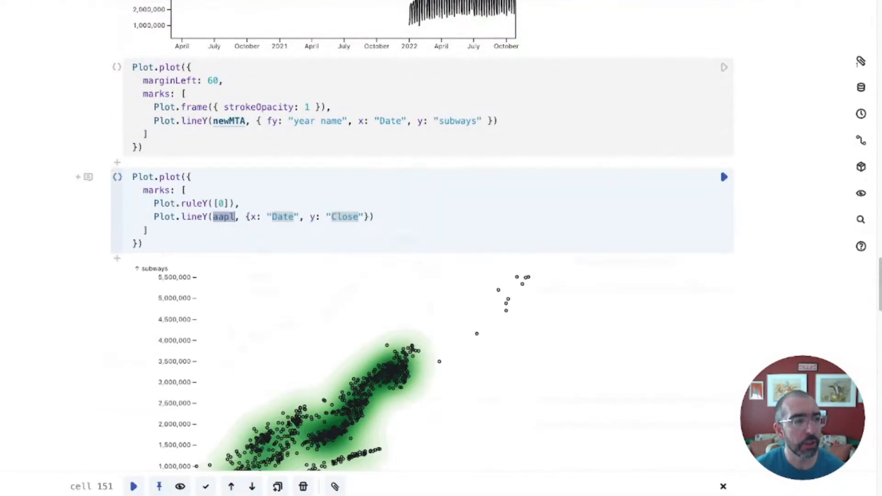
Fill in the line chart snippet with the mta data and "subways" as y, and run the cell.
text(mta)
key(Tab)
key(Tab)
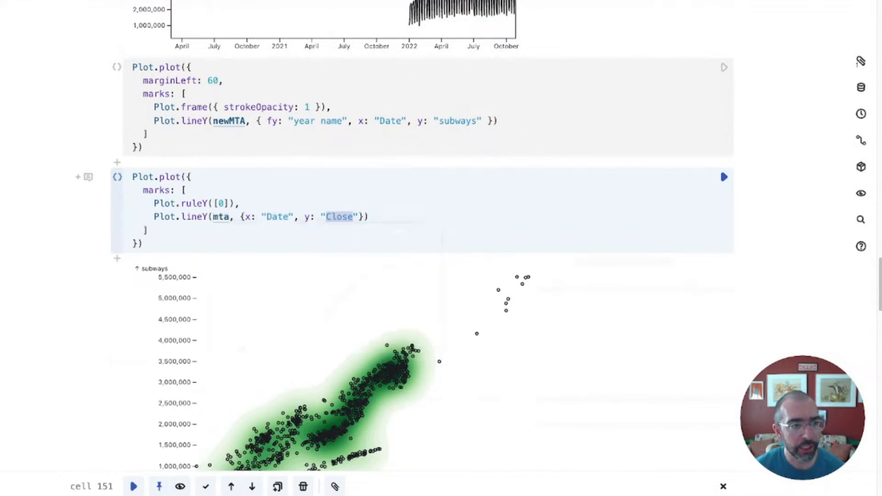
text(subways)
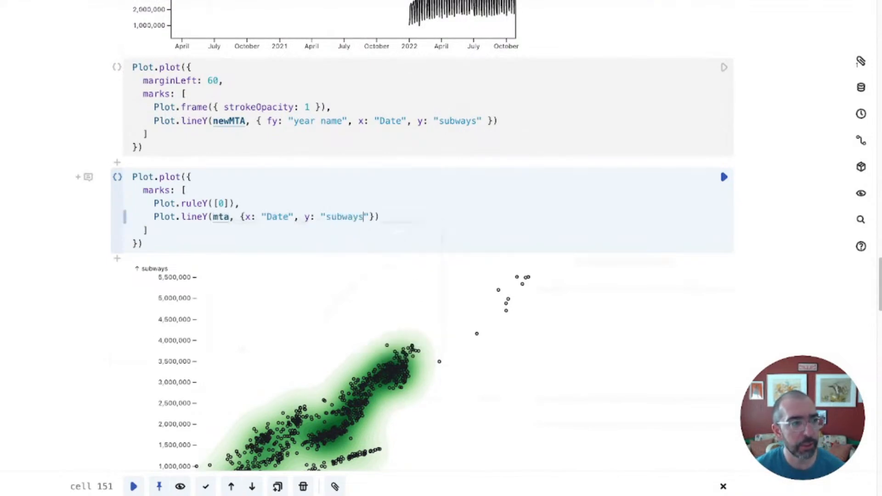
key(shift+Return)
Add marginLeft: 100 as an option after the marks in the new subways line chart and run it.
scroll(404, 236, down, 3)
click(143, 342)
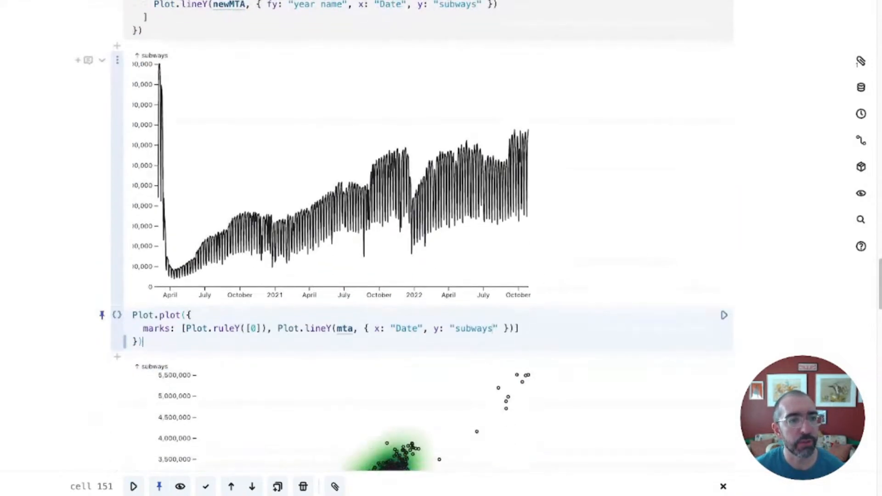
key(Up)
key(Right)
key(Right)
key(Right)
key(Right)
key(Right)
text(,)
key(Return)
text(marginLeft: 100)
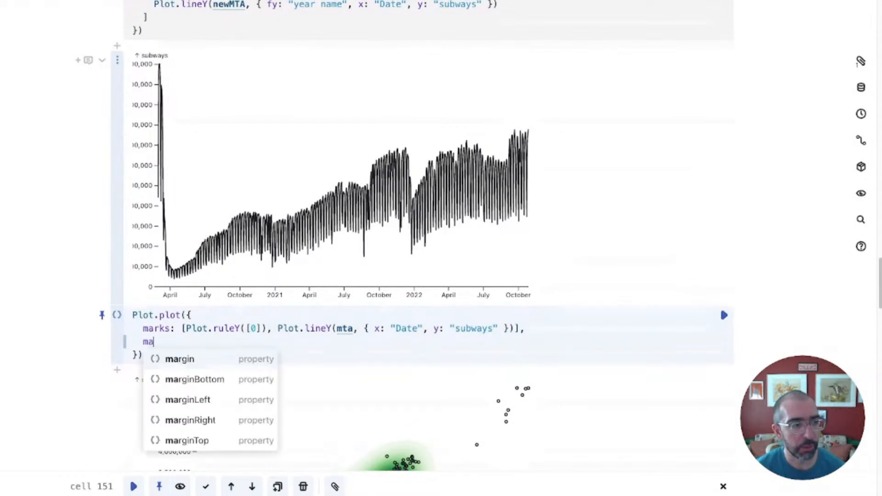
key(shift+Return)
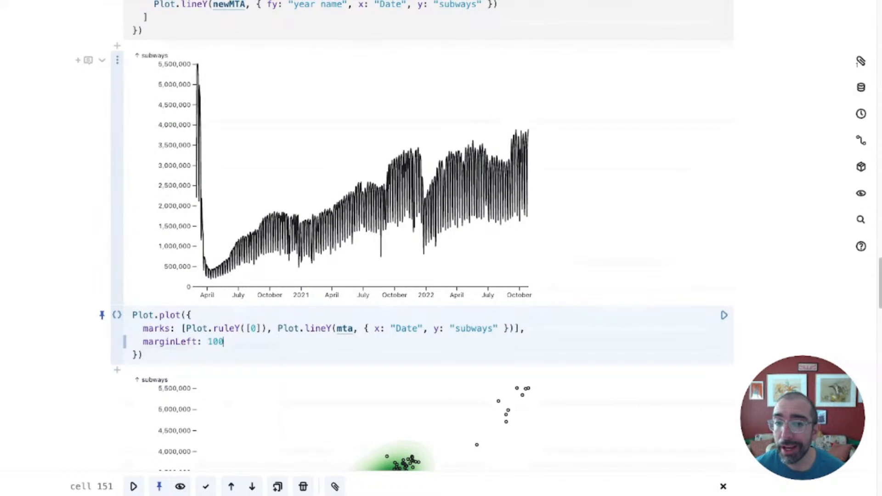
Wrap the lineY options in Plot.windowY with k: 7 to draw a seven-day moving average, and run the cell.
scroll(428, 276, up, 1)
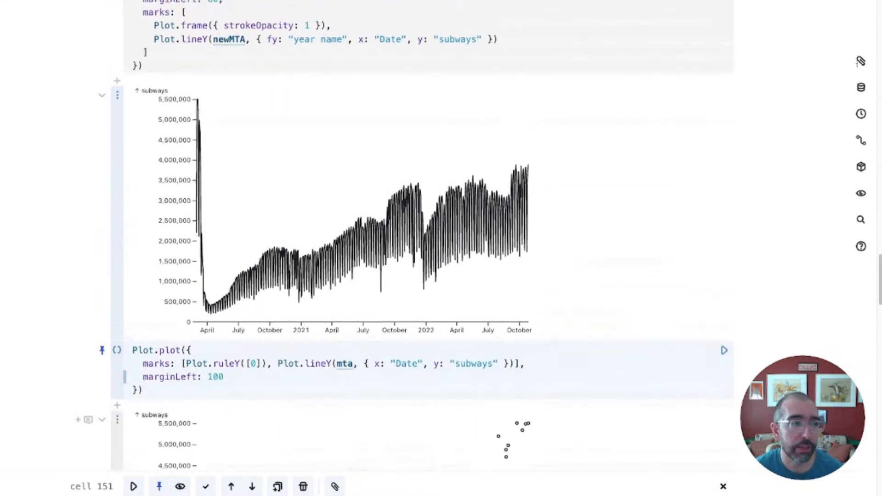
click(493, 364)
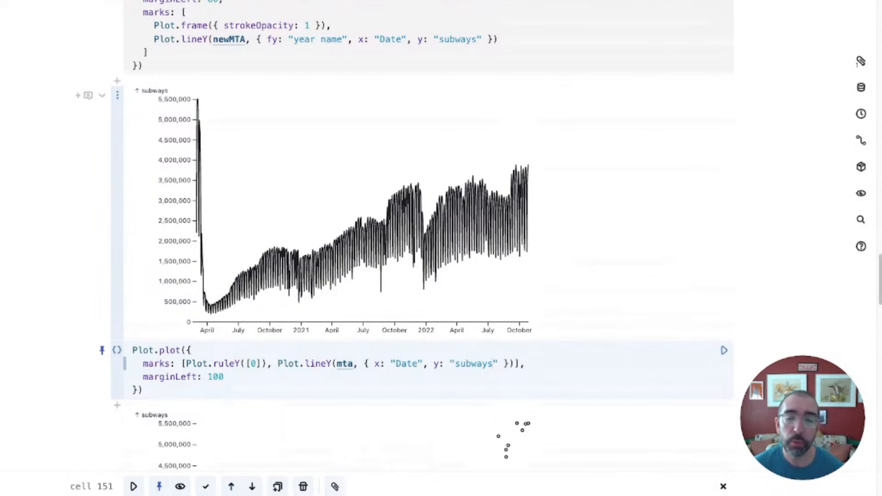
click(191, 351)
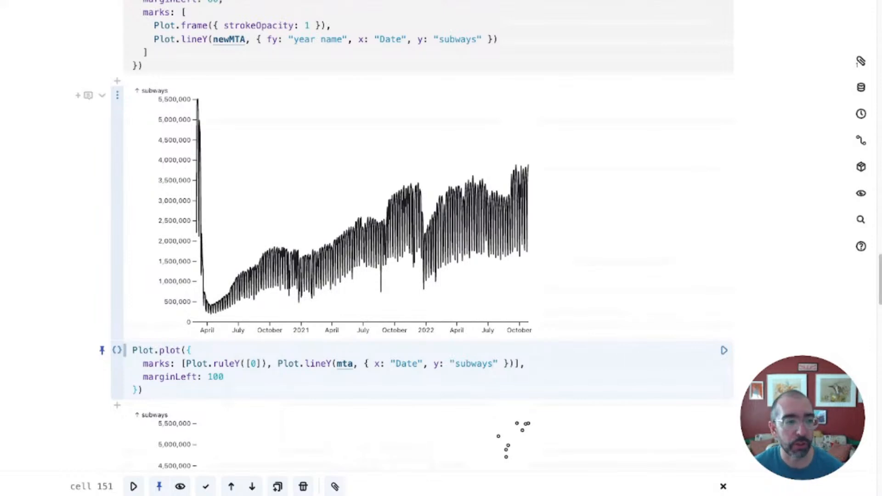
click(365, 364)
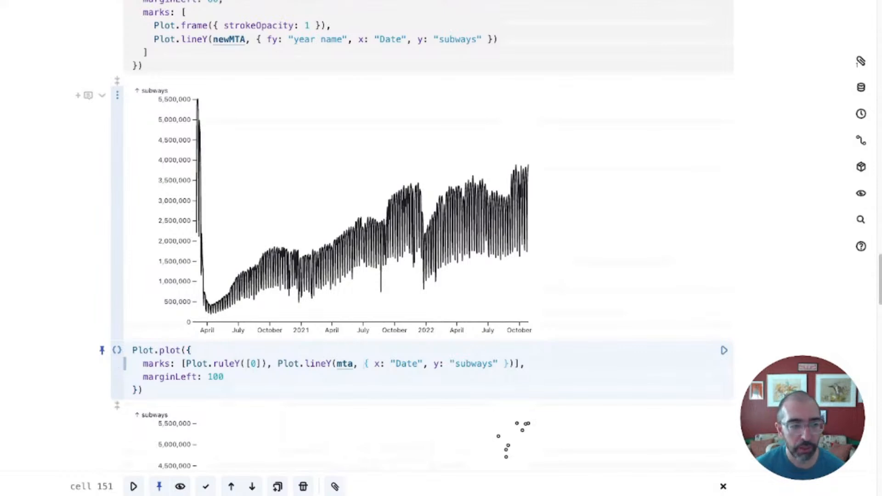
text(Plot)
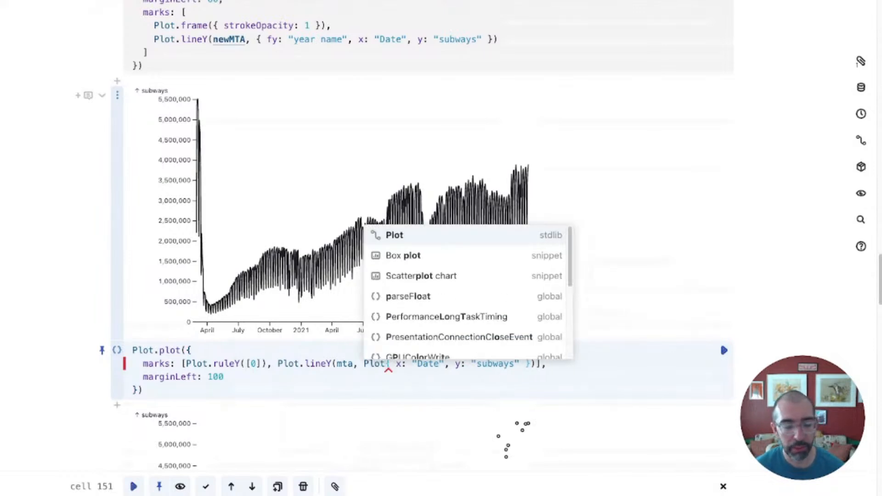
text(.windowY()
click(143, 390)
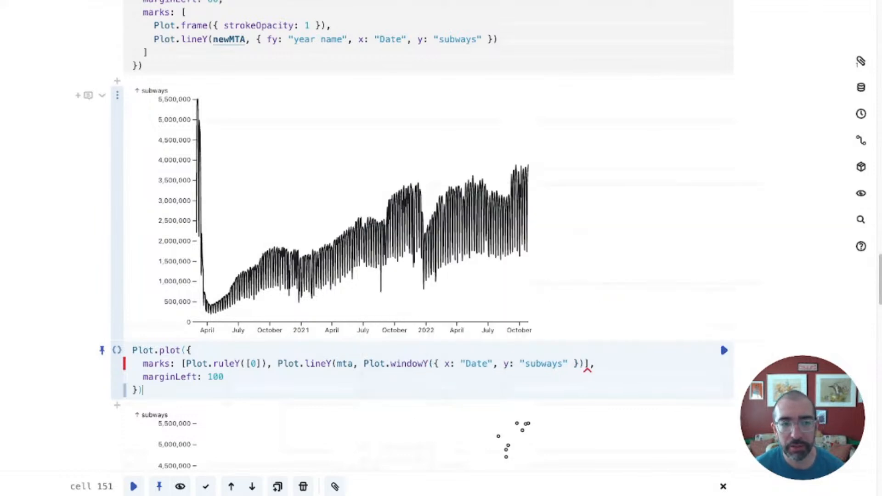
click(584, 364)
text())
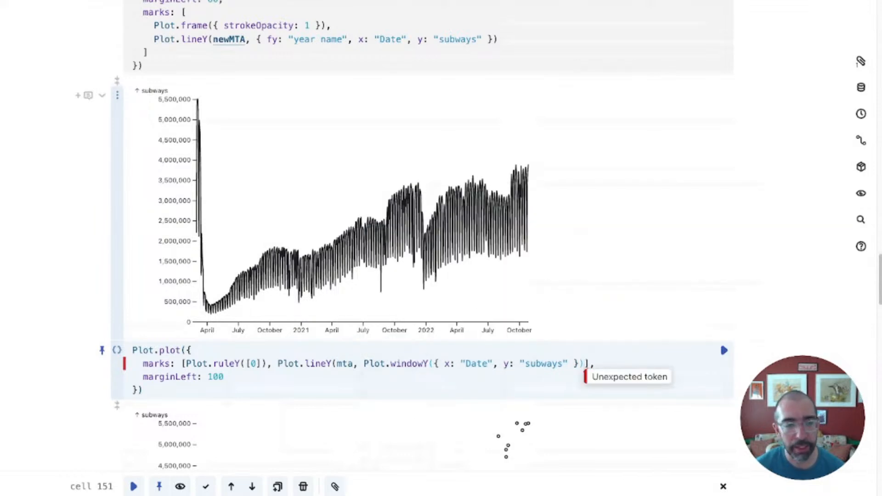
click(569, 363)
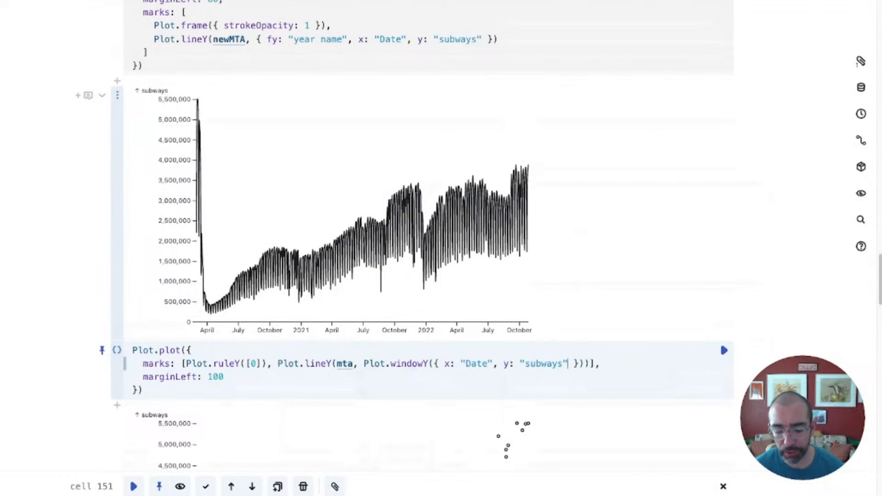
text(, k: 7)
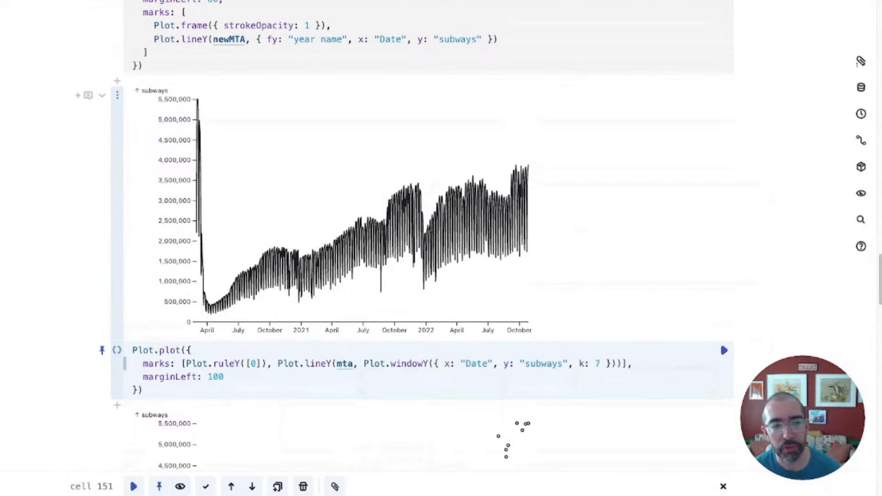
key(shift+Return)
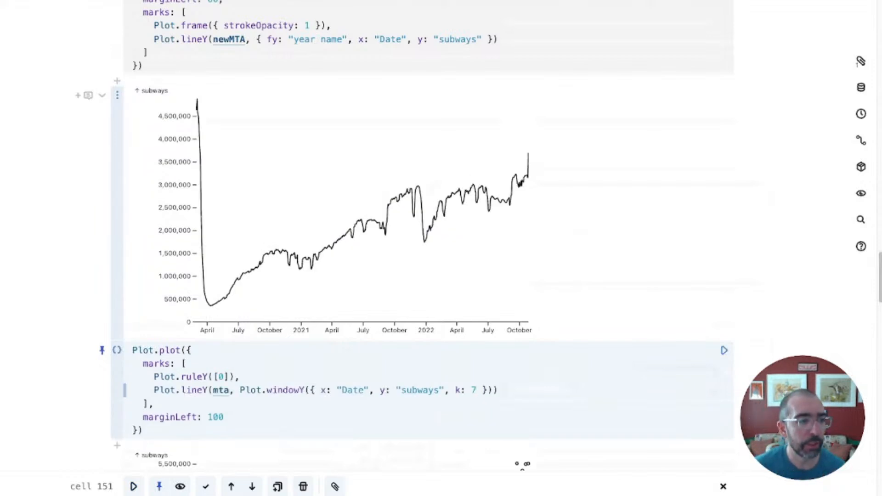
Duplicate the lineY mark above the moving average, stripping the Plot.windowY wrapper from the copy and ending it with a comma.
key(End)
key(shift+Home)
key(shift+Home)
key(shift+Left)
key(ctrl+c)
key(Left)
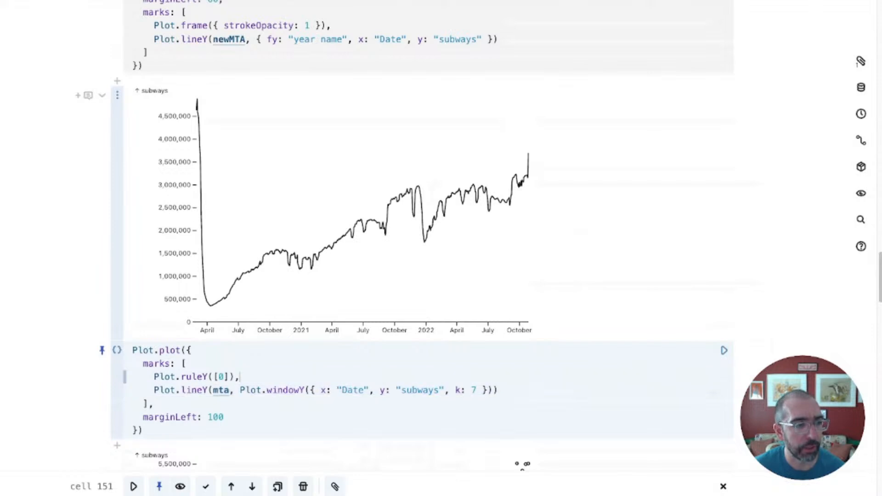
key(ctrl+v)
key(shift+Left)
key(shift+Left)
key(shift+Left)
key(shift+Left)
key(shift+Left)
key(shift+Left)
key(shift+Left)
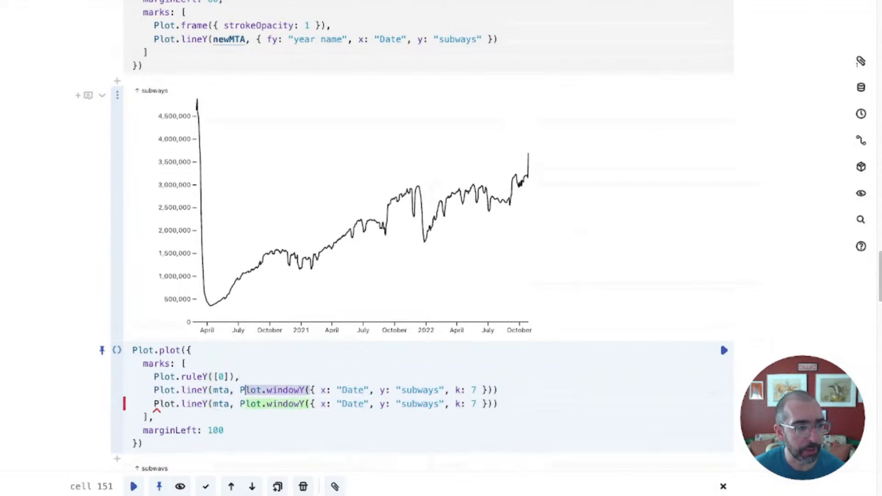
key(BackSpace)
key(End)
key(BackSpace)
text(,)
Replace k: 7 in the unsmoothed lineY mark with stroke: "#ccc" and run the cell.
key(Left)
key(Left)
key(Left)
key(shift+Left)
key(shift+Left)
key(shift+Left)
key(shift+Left)
key(shift+Left)
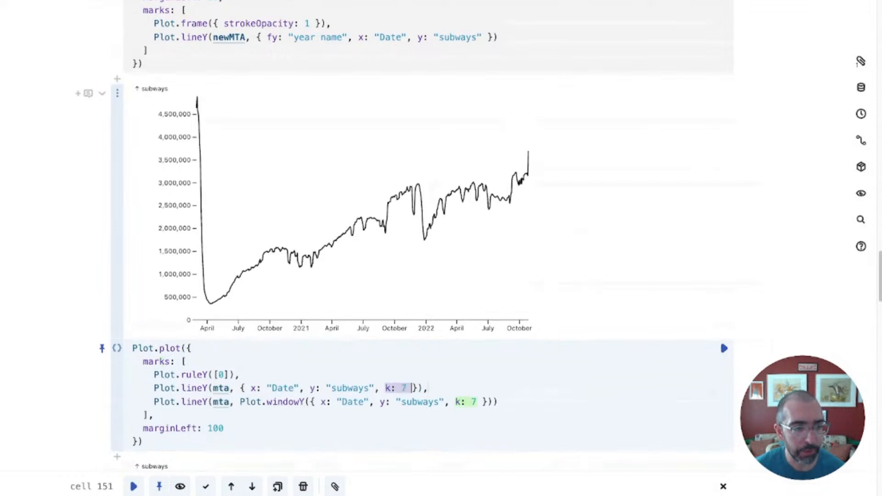
text(stroke:)
text( "#ccc")
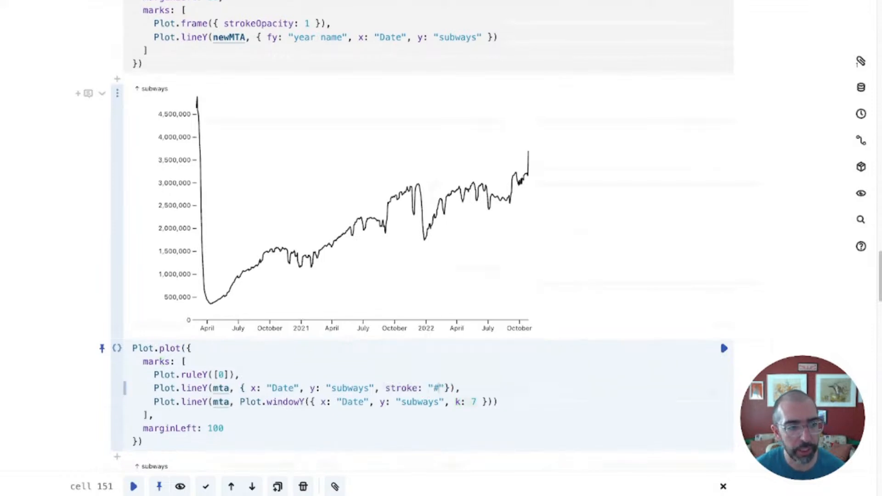
key(shift+Return)
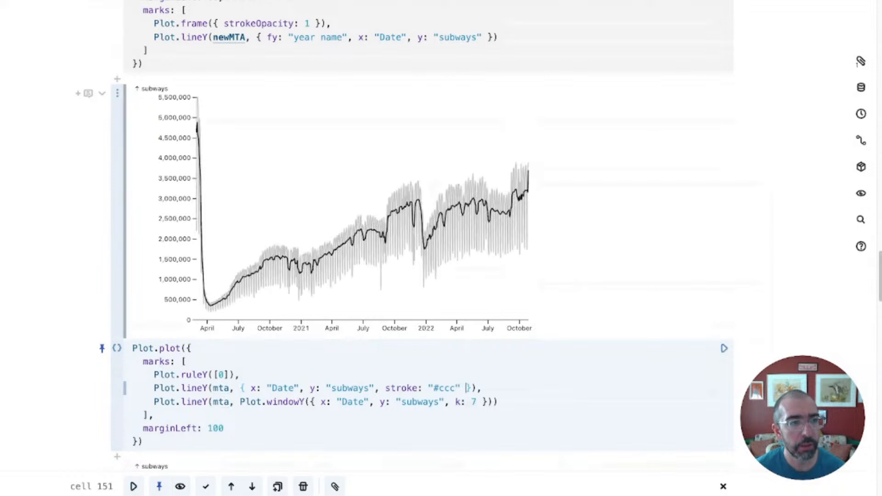
key(Down)
key(Down)
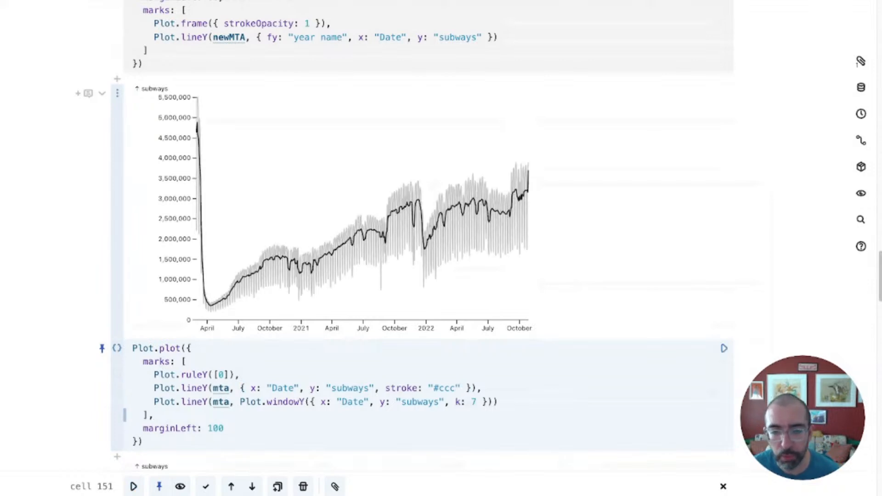
key(Up)
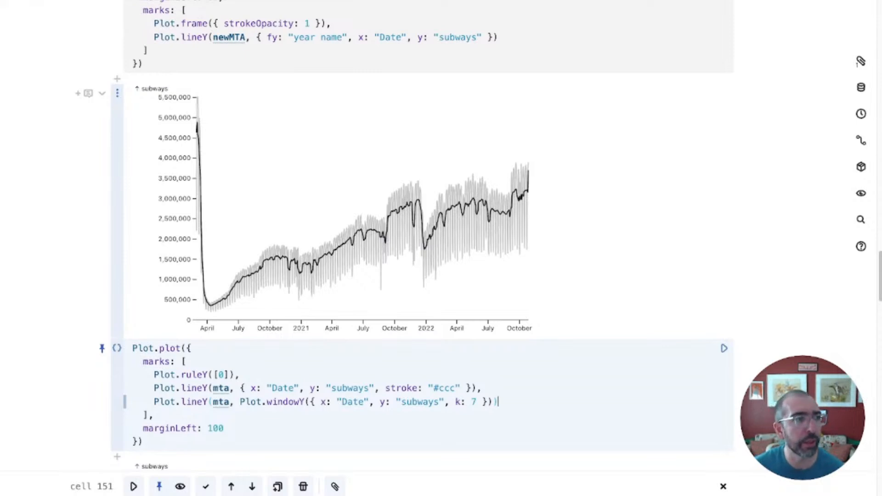
Insert a Range input cell directly above the moving-average chart and leave its placeholder mode.
click(117, 79)
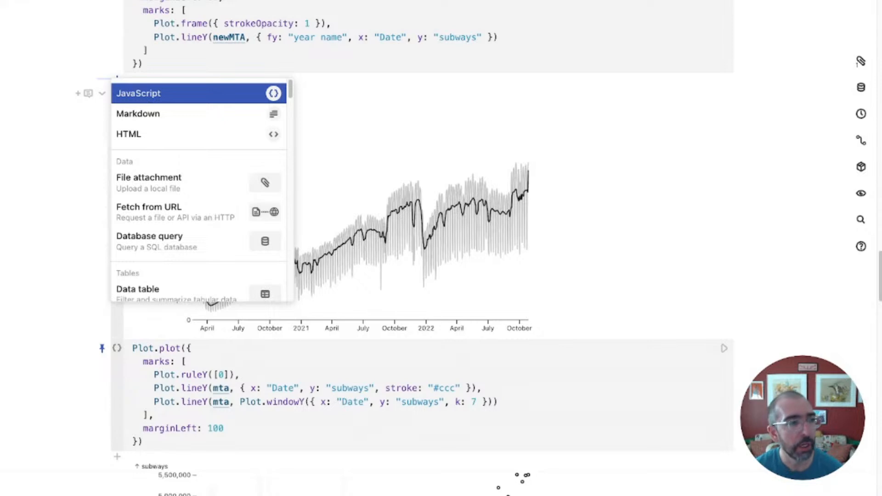
text(input)
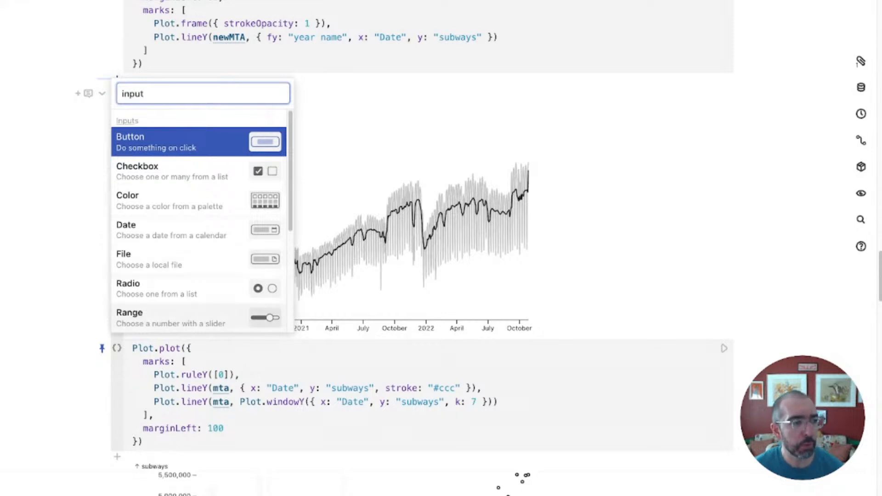
click(197, 317)
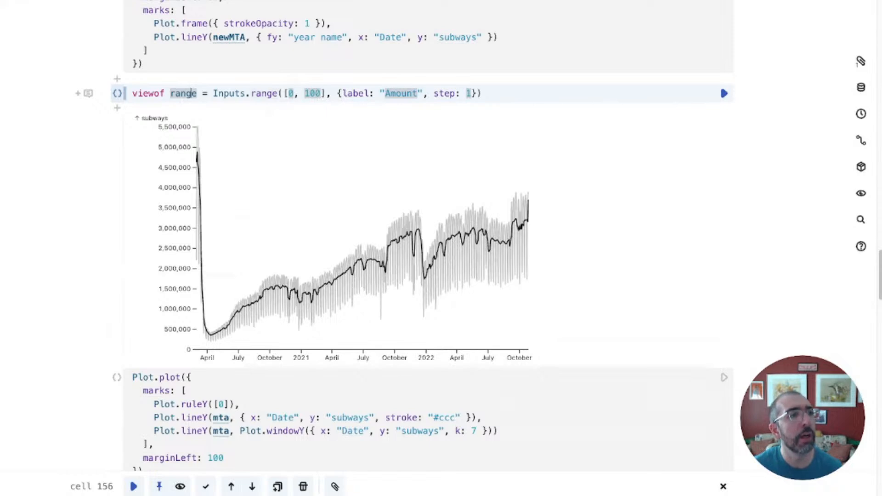
double_click(229, 94)
key(Escape)
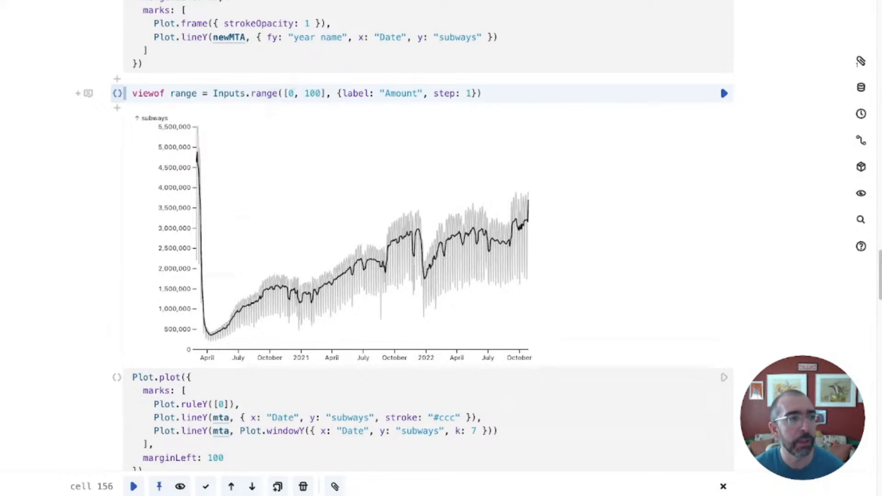
Set the Range input's bounds to [1, 28] and run the cell.
key(BackSpace)
text(1)
key(Right)
key(Right)
key(Right)
key(Right)
key(Right)
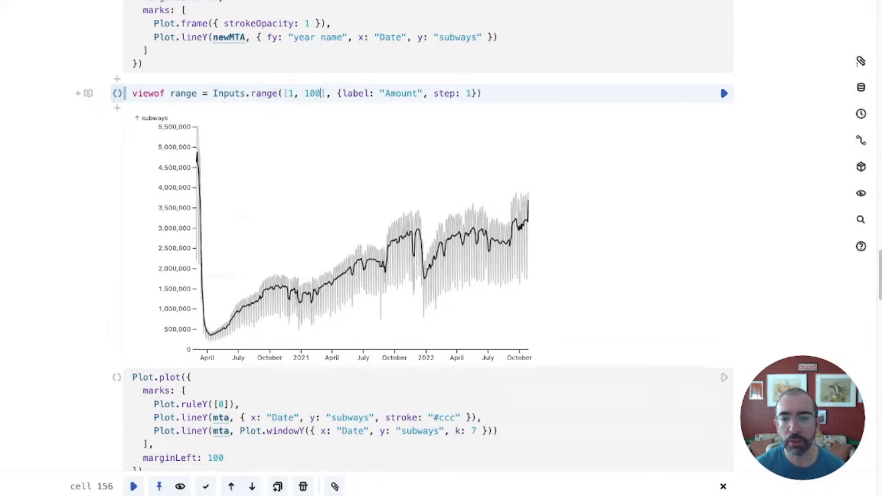
key(BackSpace)
key(BackSpace)
key(BackSpace)
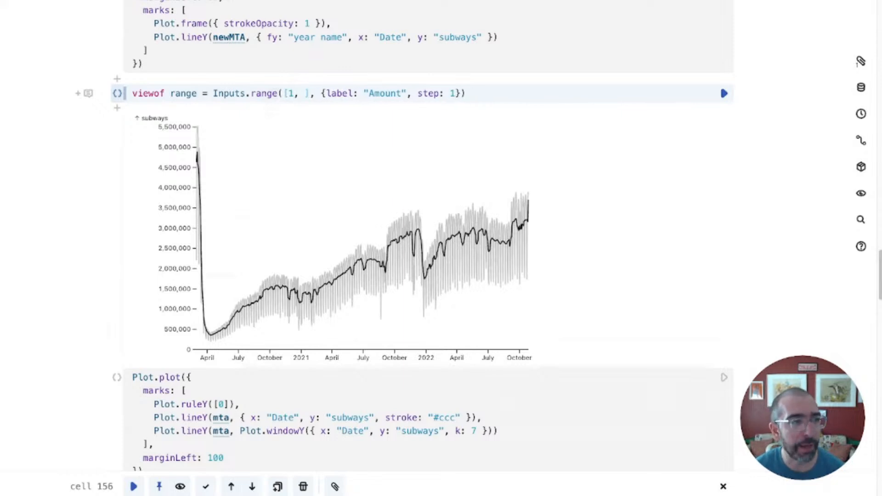
text(28)
key(shift+Return)
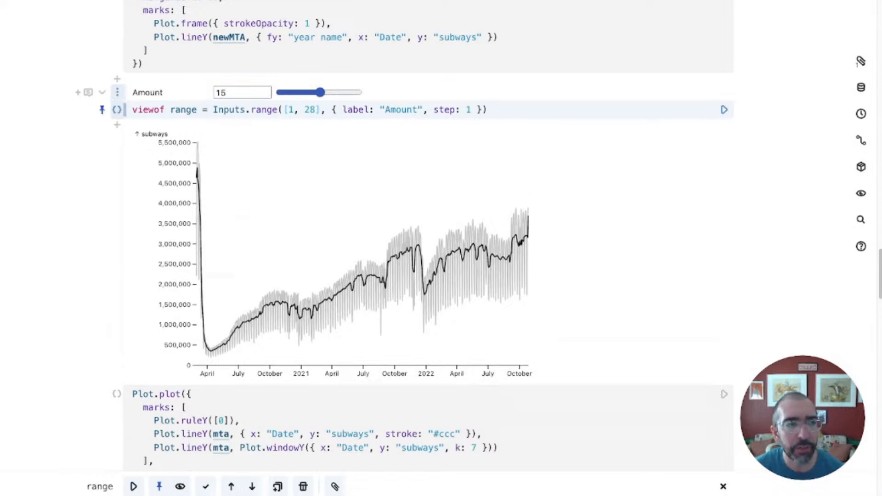
mouse_move(320, 92)
mouse_down()
mouse_move(280, 92)
mouse_move(358, 93)
mouse_move(321, 93)
mouse_up()
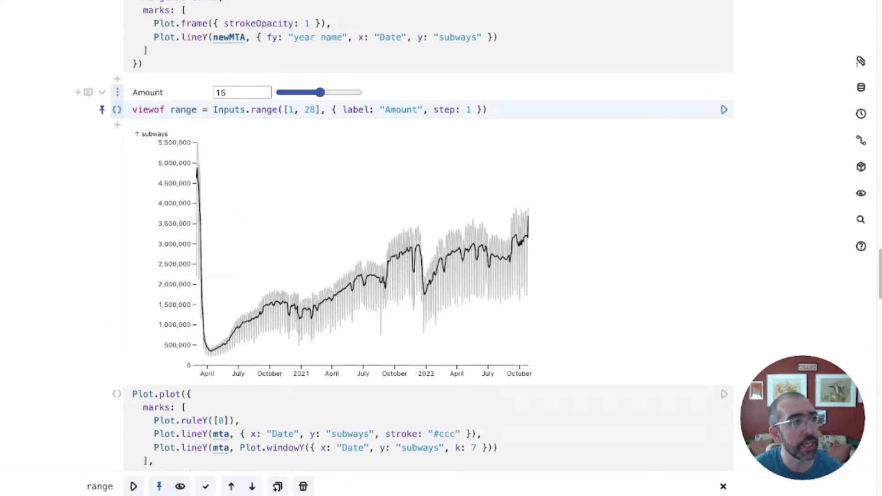
Replace the 7 after k in the Plot.windowY options with the range variable and run the chart cell.
double_click(184, 110)
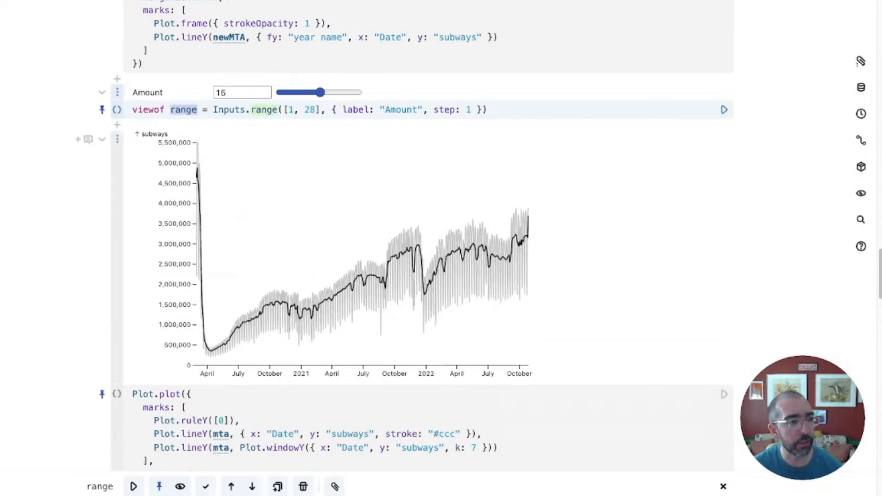
click(226, 420)
scroll(226, 421, down, 2)
click(434, 341)
drag(484, 342, 471, 342)
text(range)
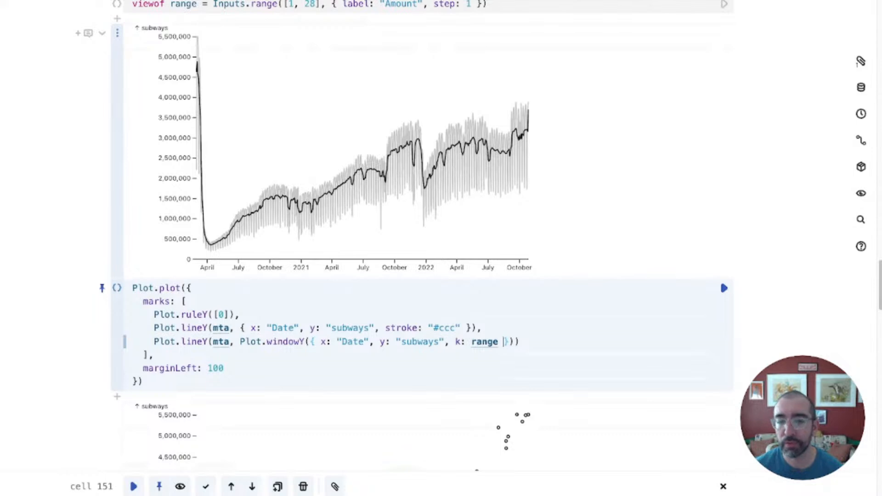
Test the moving average with the Amount slider at 7, and set the slider to 28.
scroll(428, 230, up, 2)
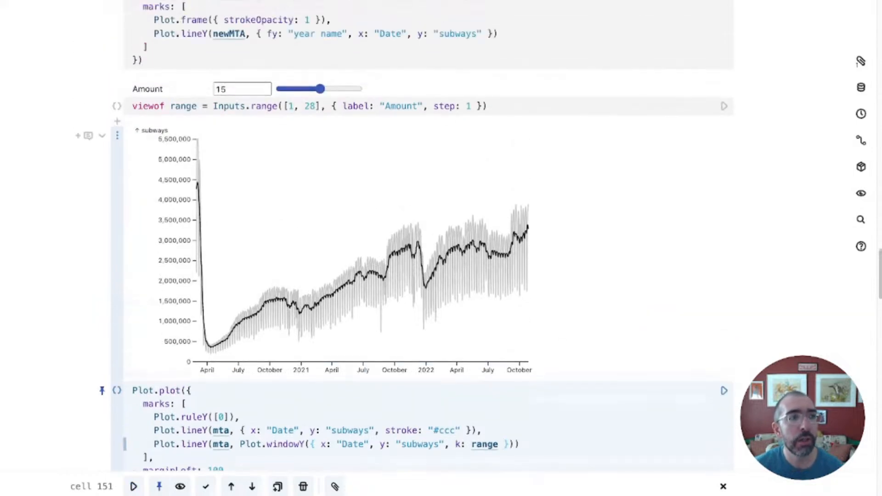
drag(321, 89, 298, 88)
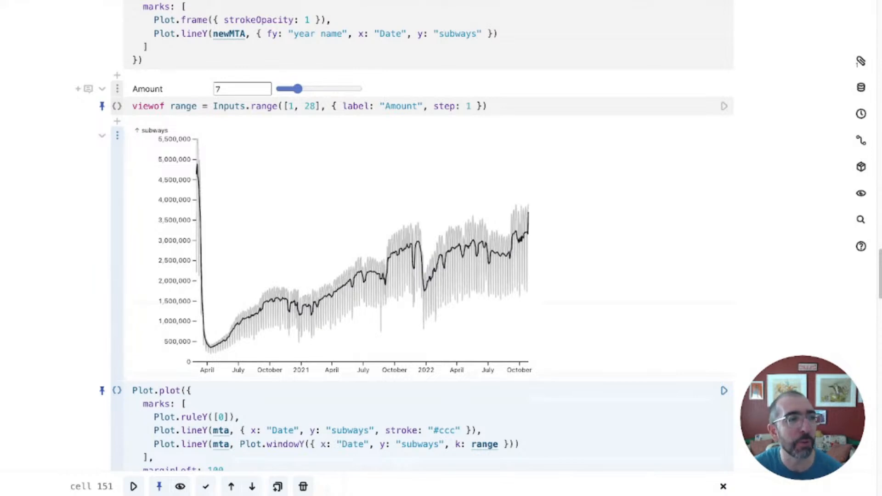
drag(298, 89, 361, 88)
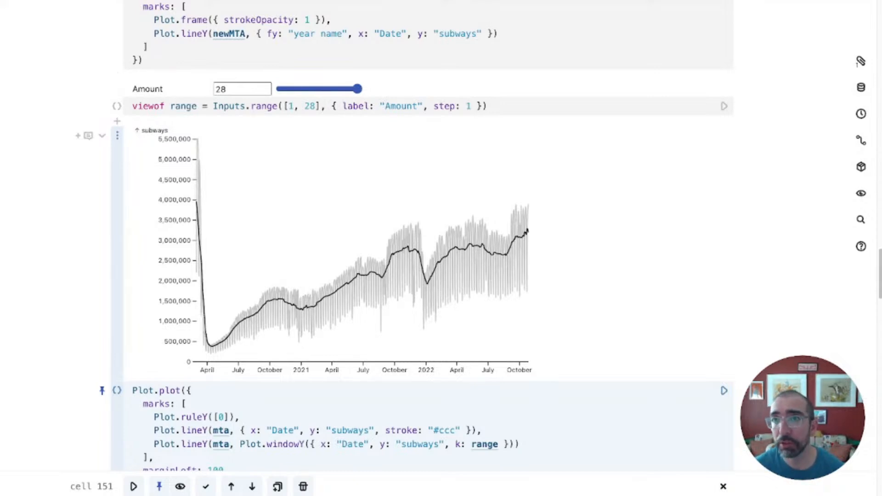
Insert a Color input cell between the range slider and the moving-average chart and run it with its default code.
click(117, 121)
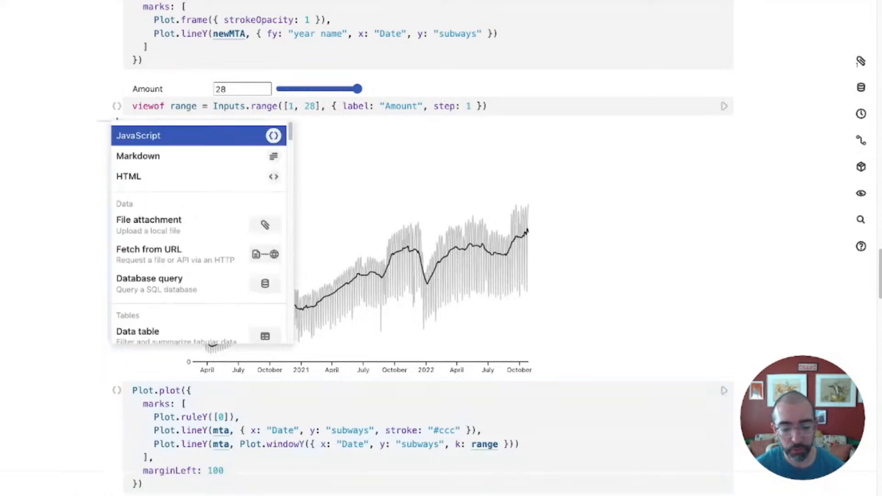
text(color)
key(Return)
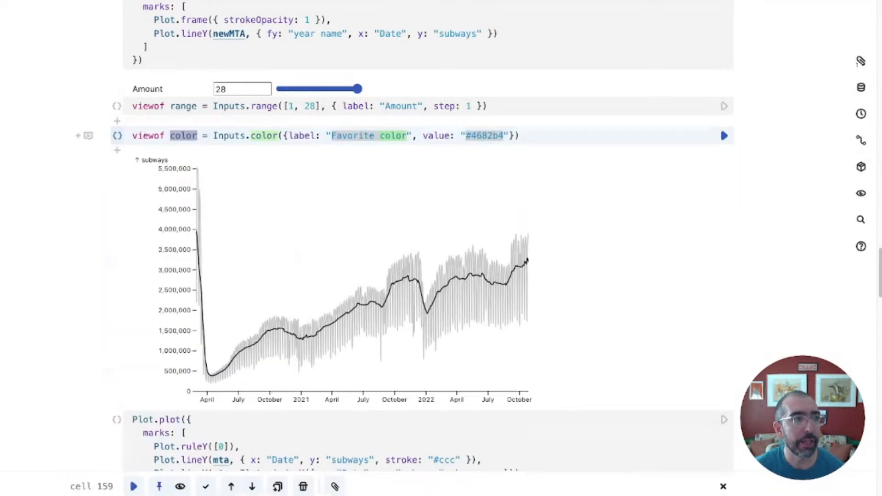
key(shift+Return)
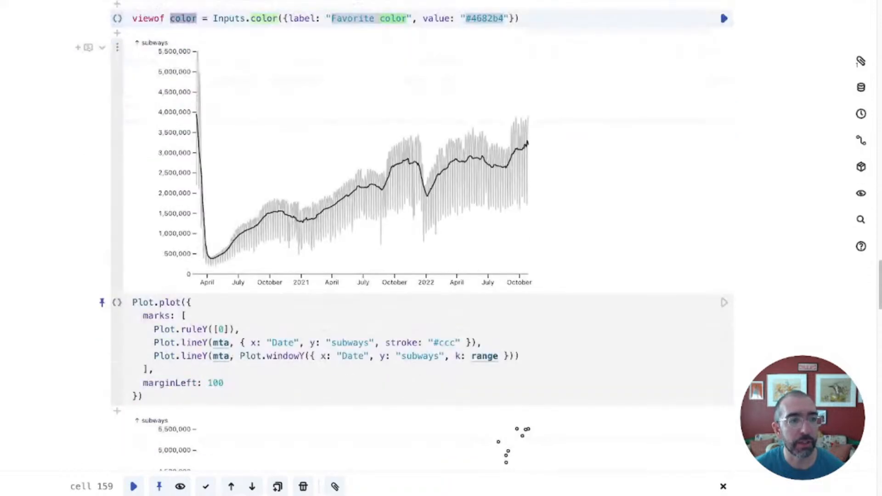
Replace the "#ccc" stroke in the unsmoothed lineY mark with the color variable and run the cell.
text(color)
key(shift+Return)
Pick the light green #c4dca8 in the Favorite color input.
scroll(422, 260, up, 2)
scroll(422, 260, up, 1)
click(267, 139)
mouse_move(303, 177)
mouse_down()
mouse_move(248, 188)
mouse_move(291, 160)
mouse_move(316, 185)
mouse_up()
drag(319, 256, 290, 256)
drag(316, 185, 249, 162)
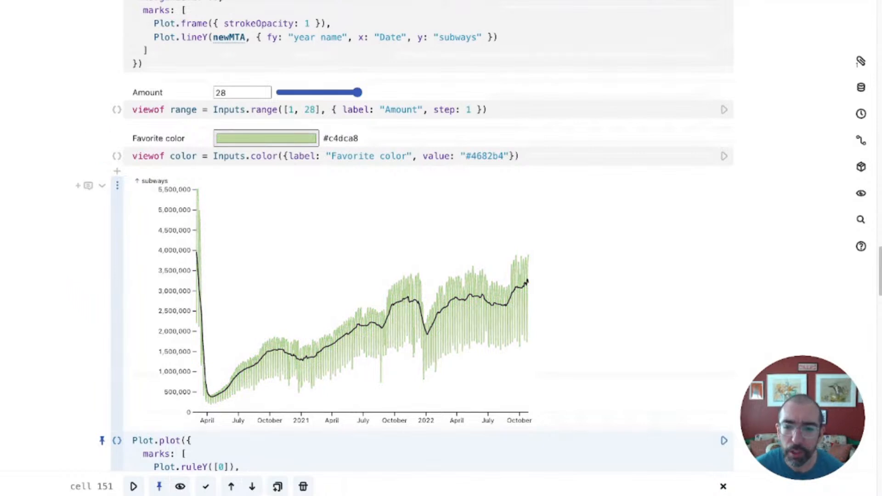
Examine the notebook's sharing options for URL, access and thumbnail, and close them without changes.
scroll(291, 91, down, 3)
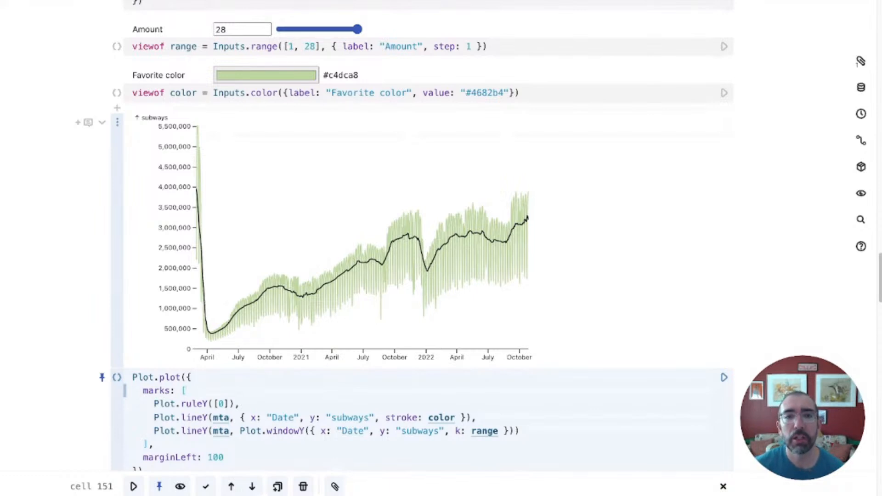
scroll(414, 248, up, 5)
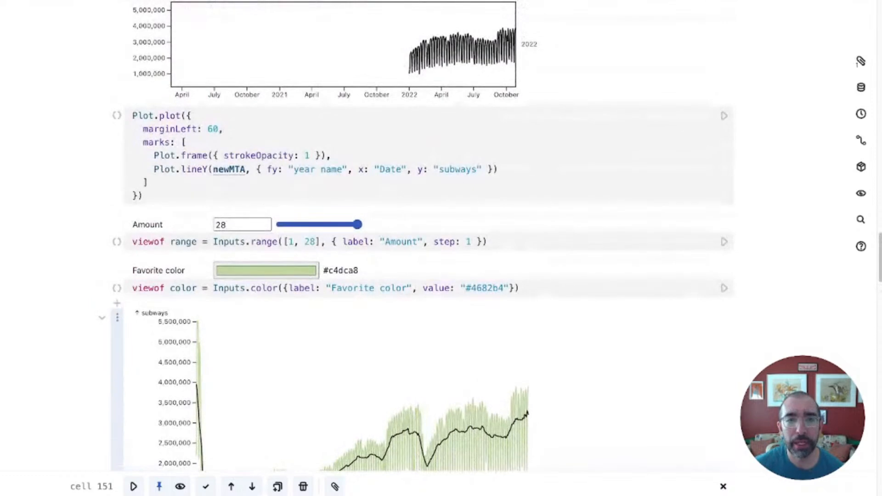
scroll(858, 64, up, 4)
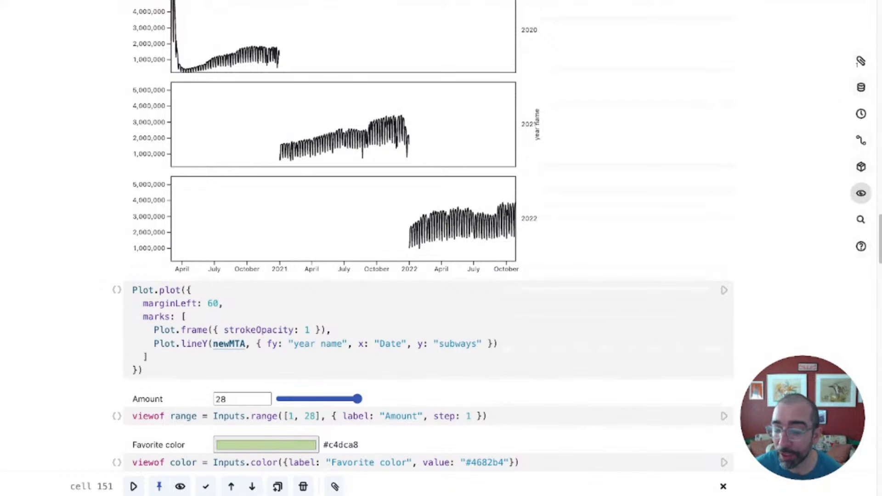
scroll(428, 248, up, 10)
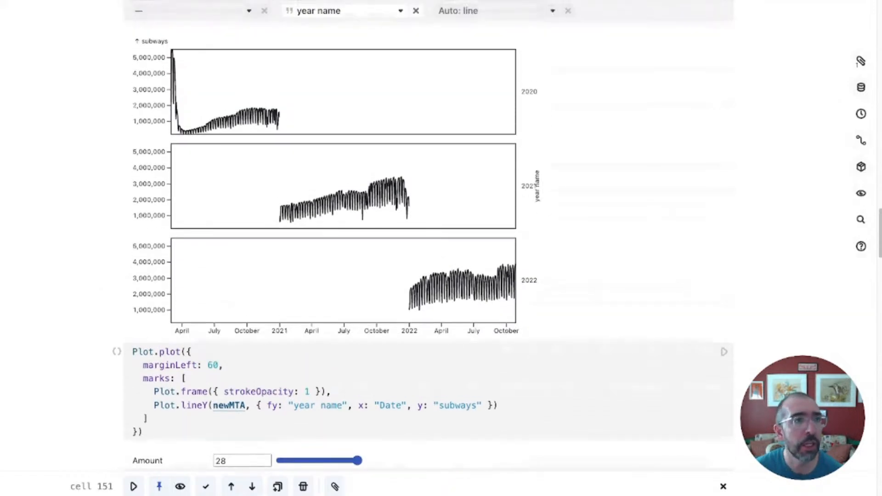
scroll(429, 248, up, 20)
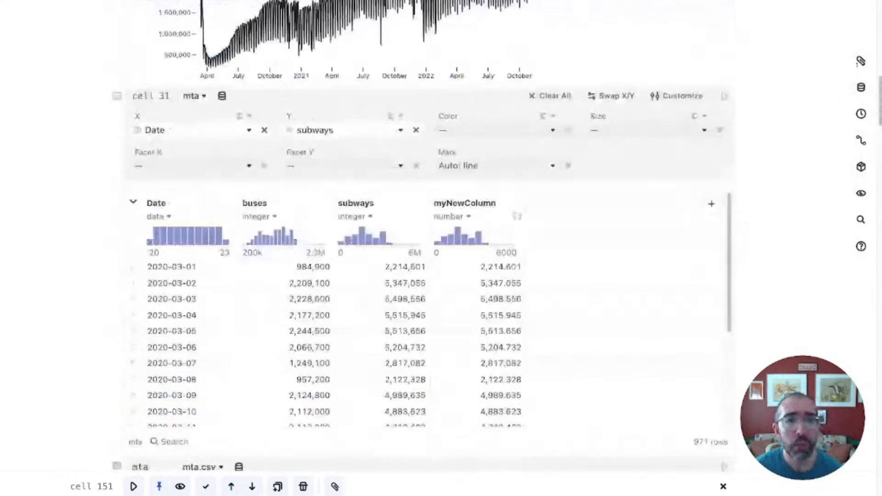
scroll(429, 248, up, 2)
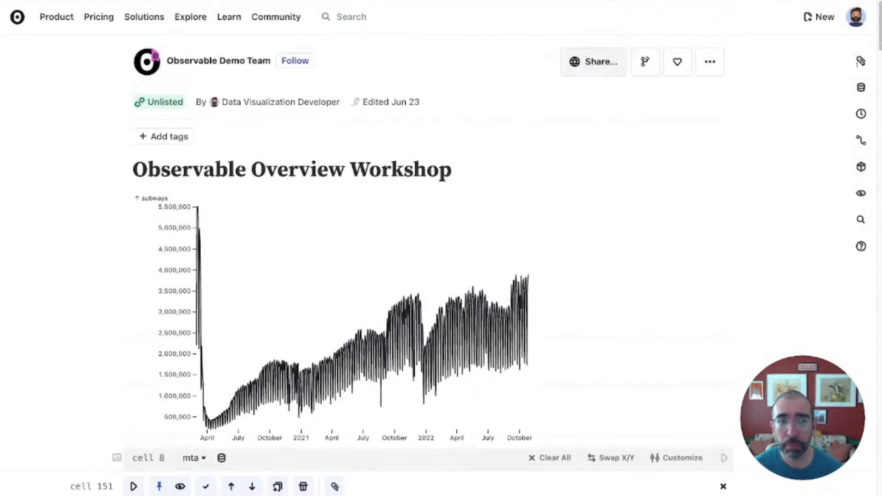
click(594, 61)
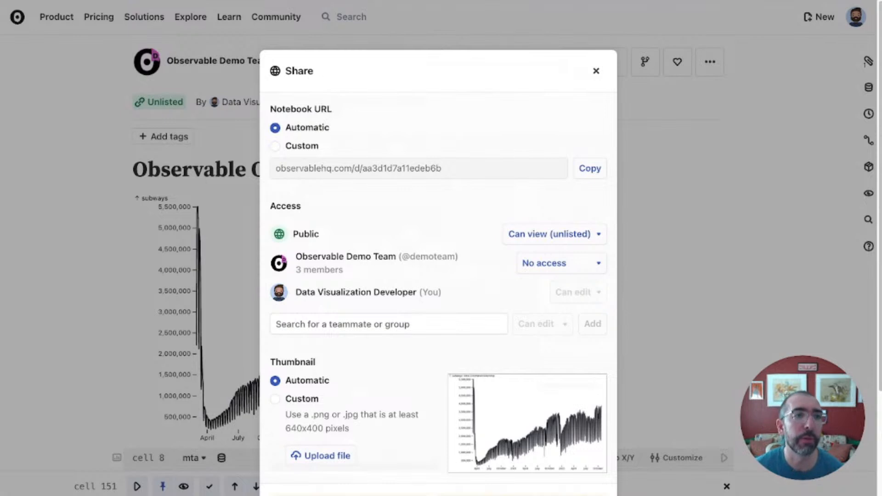
click(596, 70)
Look through the notebook's Settings and Export options and dismiss them.
click(710, 62)
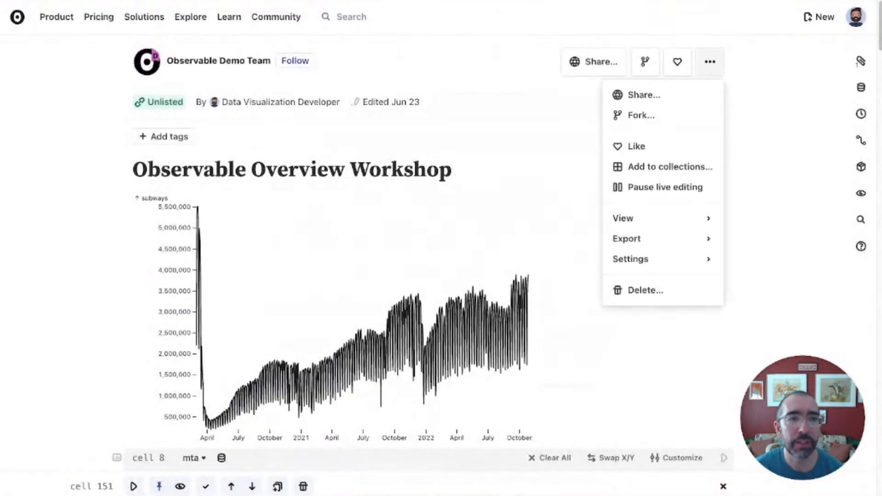
mouse_move(663, 259)
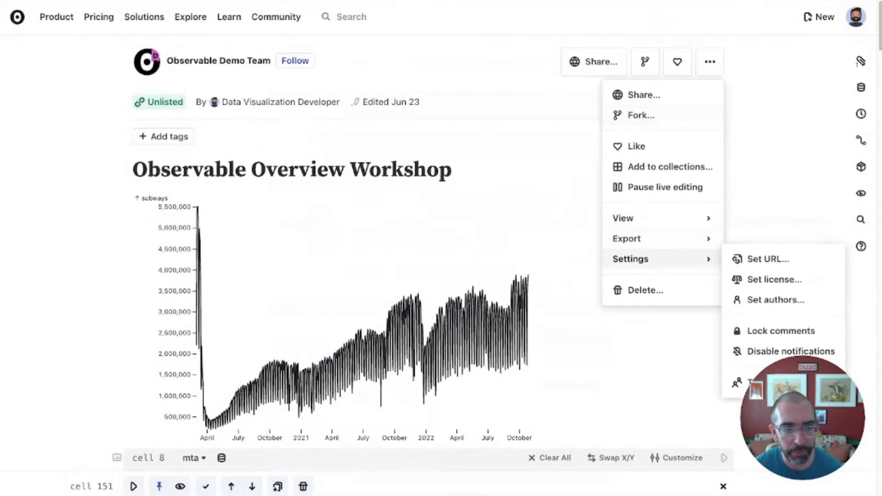
mouse_move(662, 239)
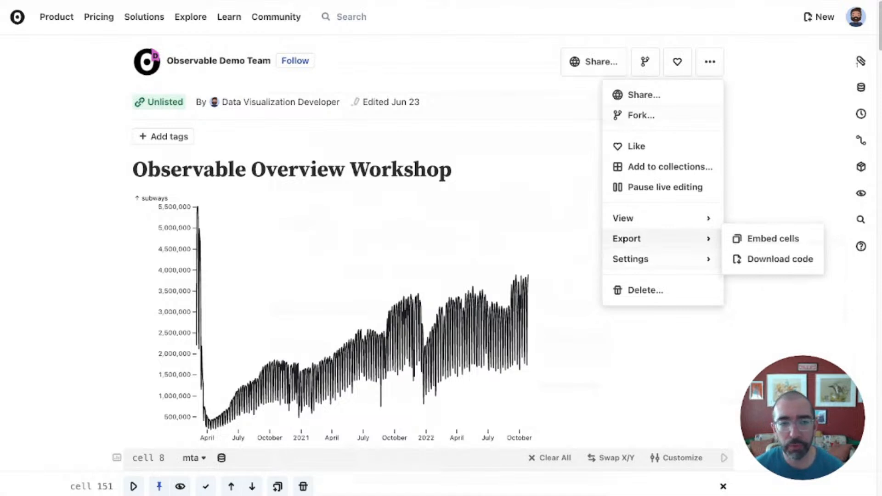
click(561, 170)
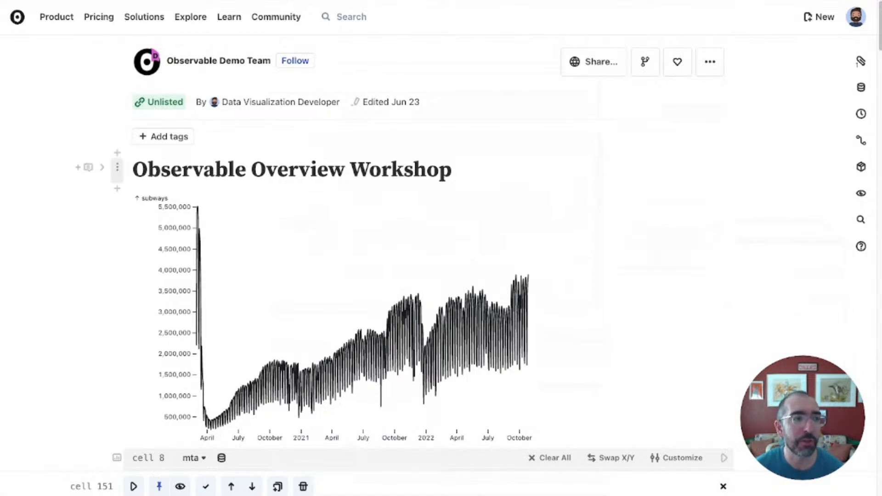
Check which actions are available for the first subways chart cell, such as embedding and image download.
scroll(88, 203, down, 1)
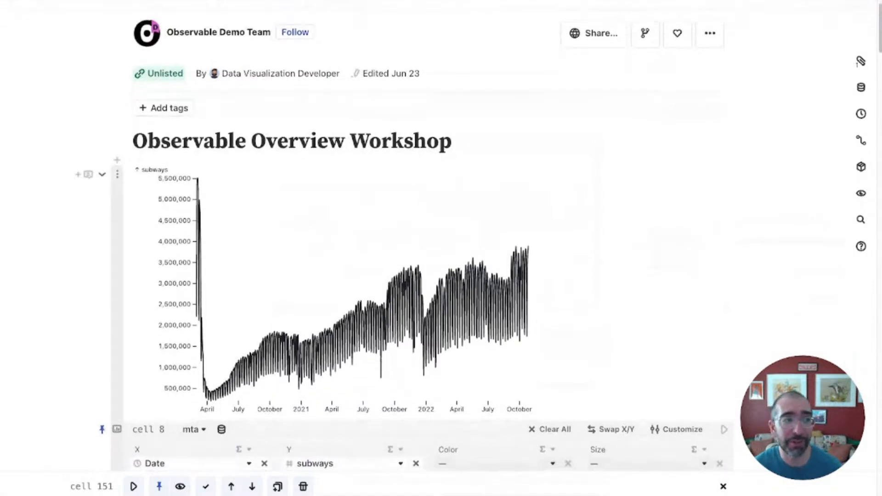
click(117, 167)
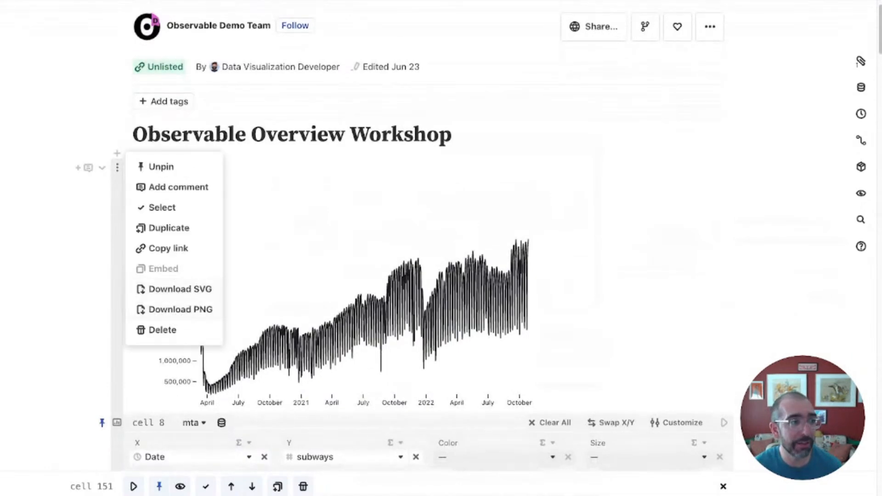
click(117, 167)
Name the newMTA chart cell faceted by year name myChart.
scroll(417, 237, down, 13)
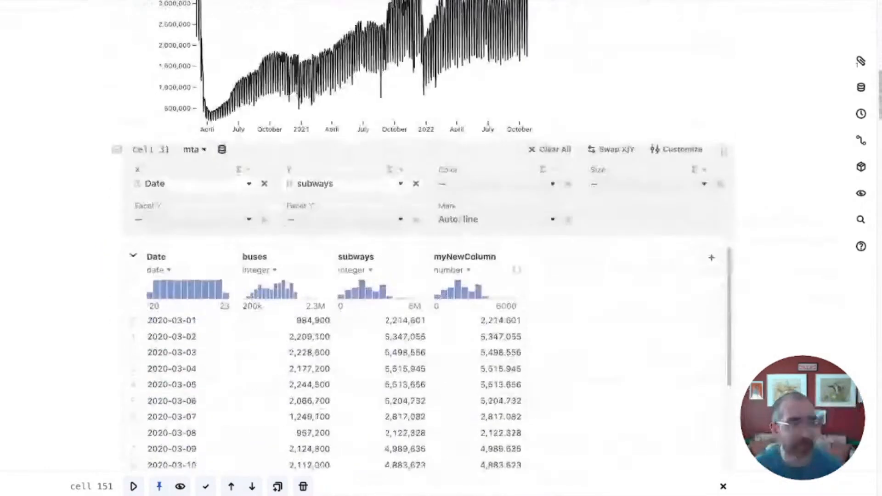
scroll(417, 237, down, 20)
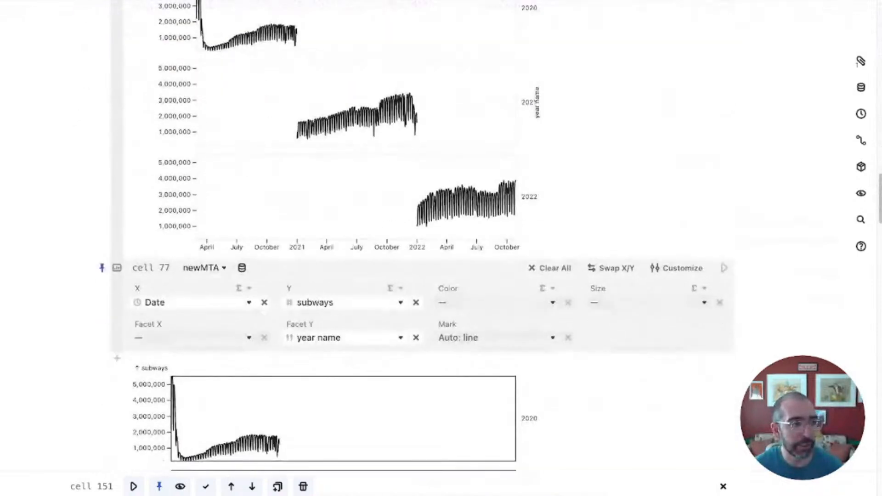
scroll(417, 237, down, 5)
scroll(416, 237, up, 2)
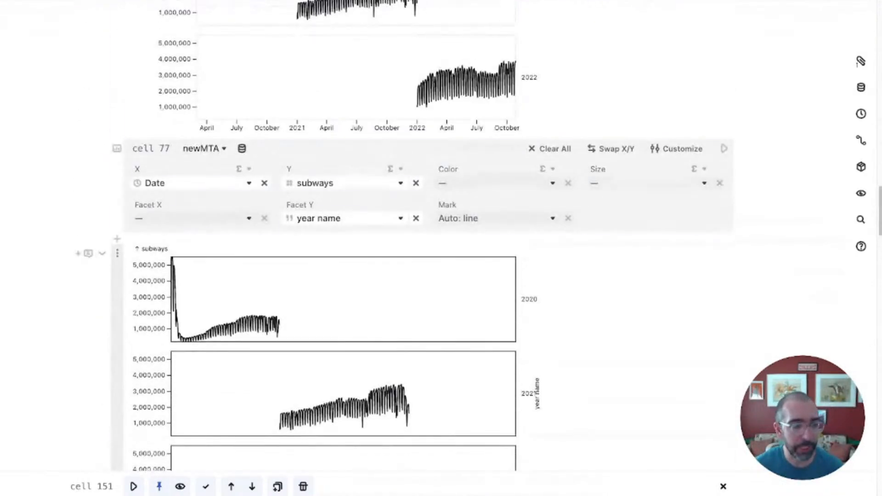
click(151, 149)
text(myChart)
key(Return)
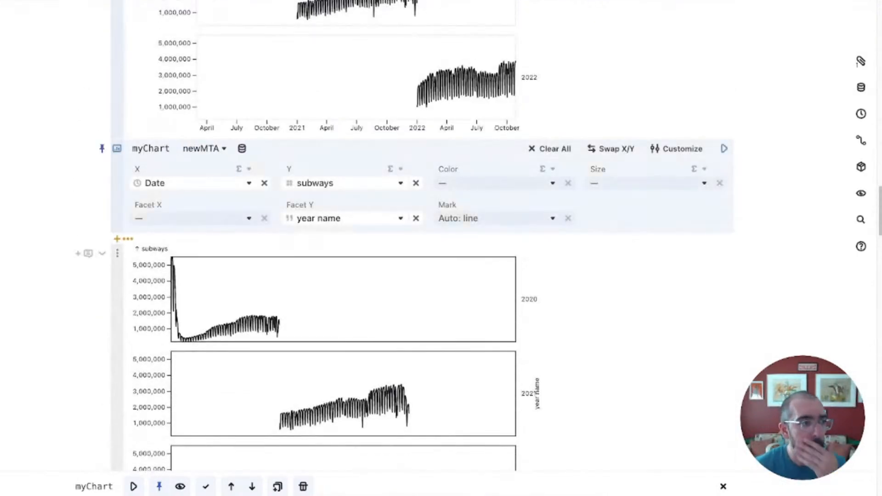
Examine the embed options for the myChart cell, previewing the Runtime with React format, and close them.
scroll(276, 237, up, 4)
click(117, 43)
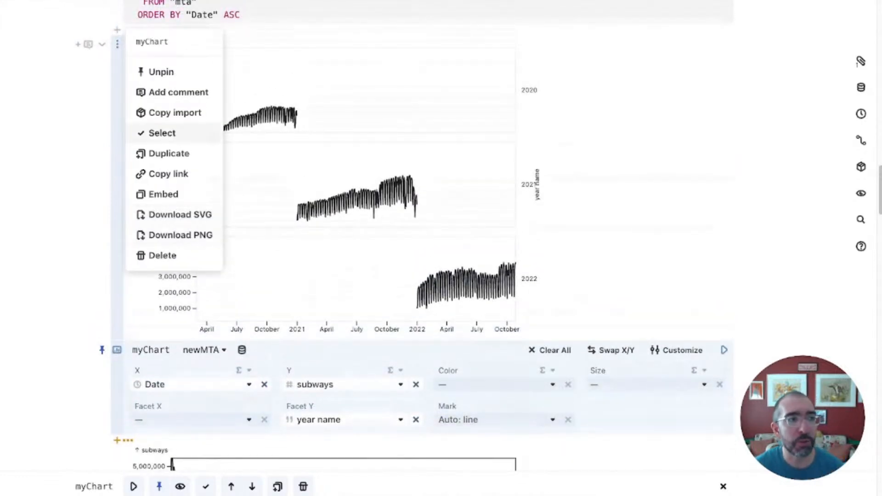
click(163, 193)
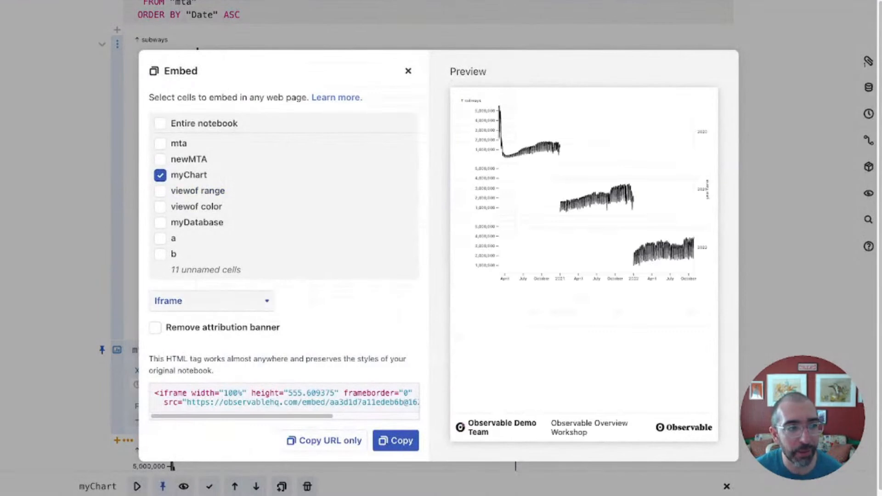
click(197, 326)
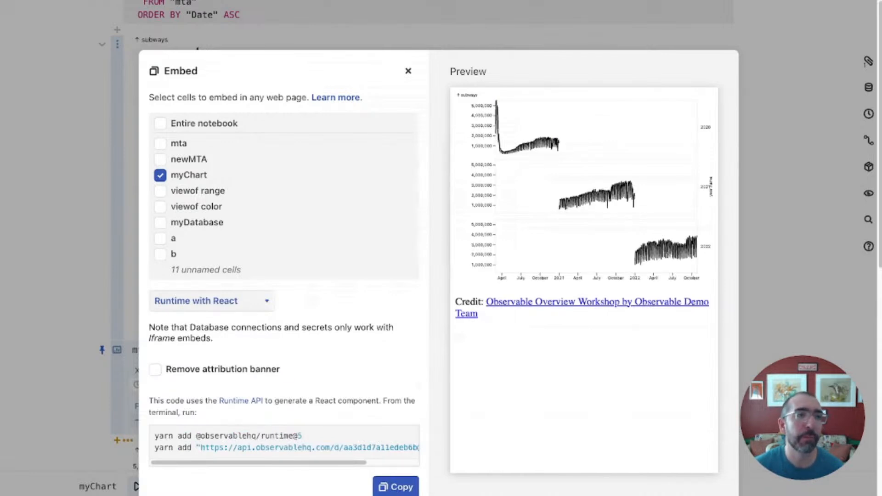
click(408, 71)
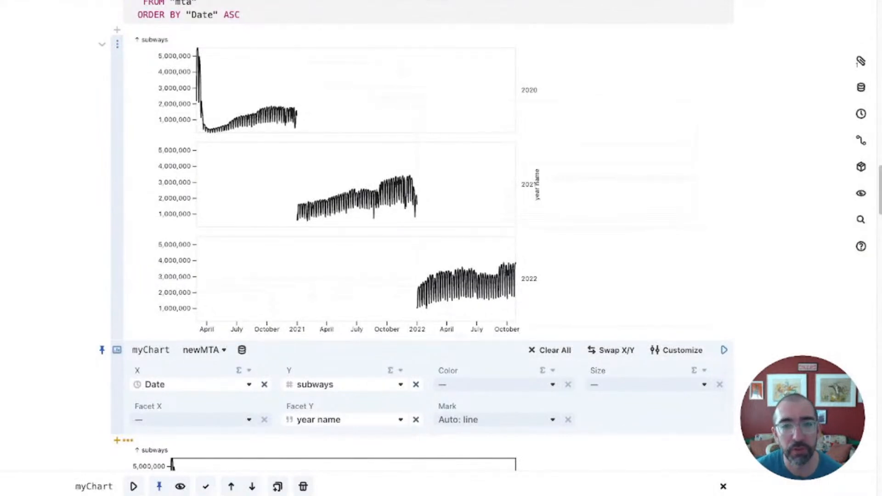
scroll(428, 235, up, 20)
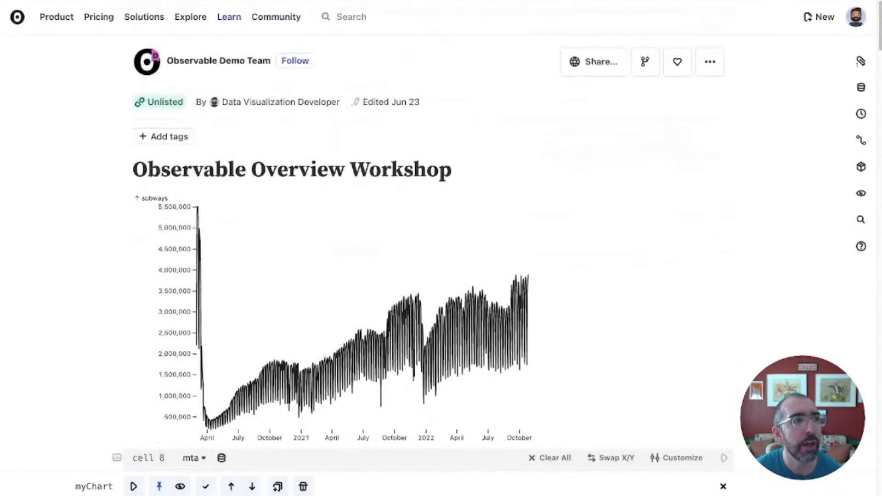
Search the Observable documentation for "Keyboard" and open the Keyboard shortcuts guide.
mouse_move(229, 17)
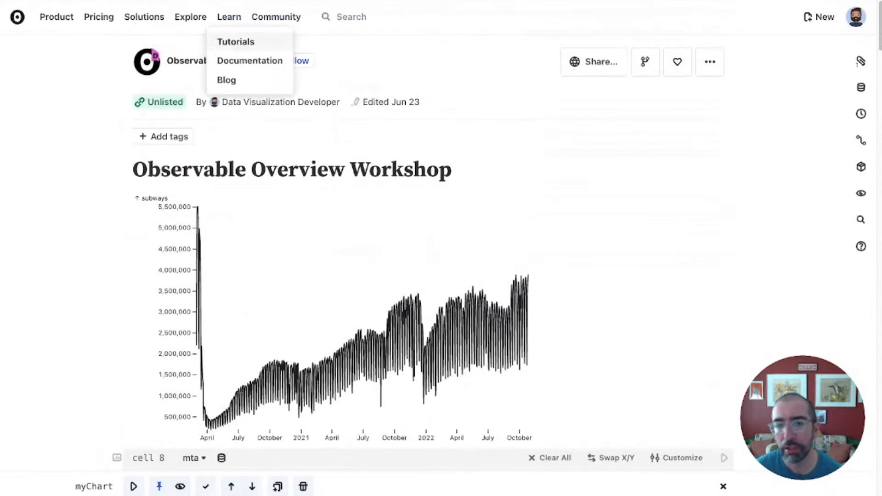
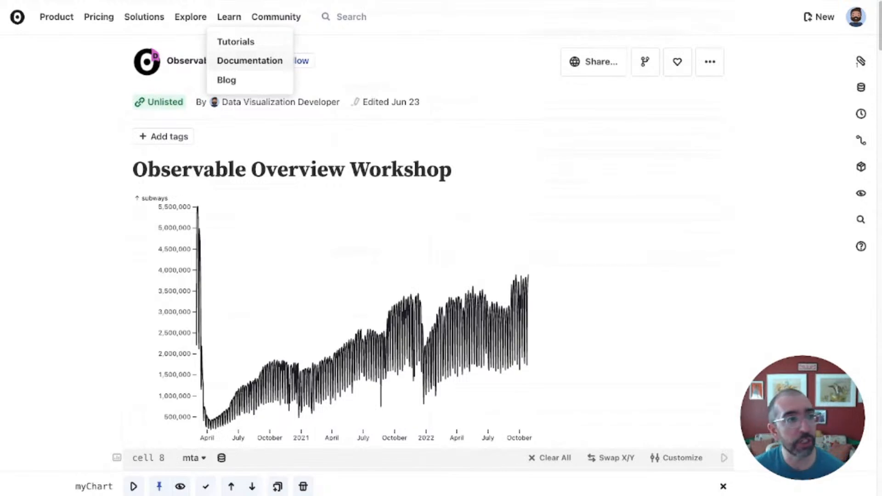
click(249, 61)
click(209, 300)
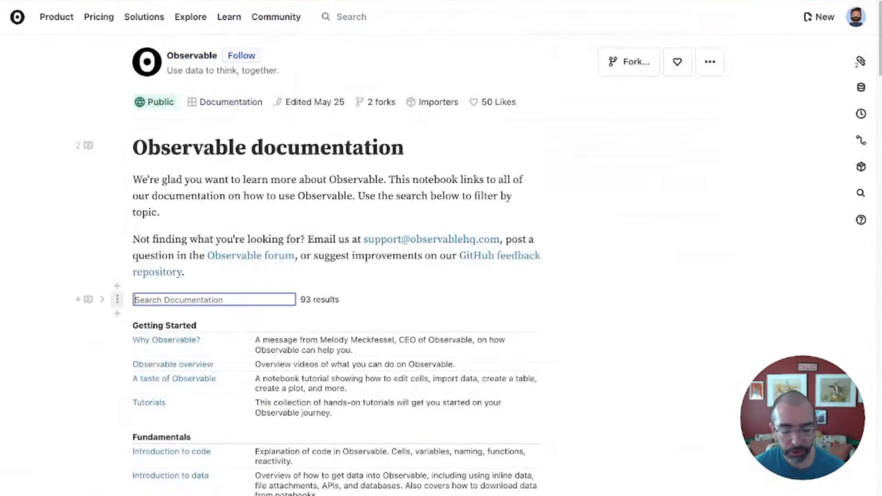
text(Keyboard)
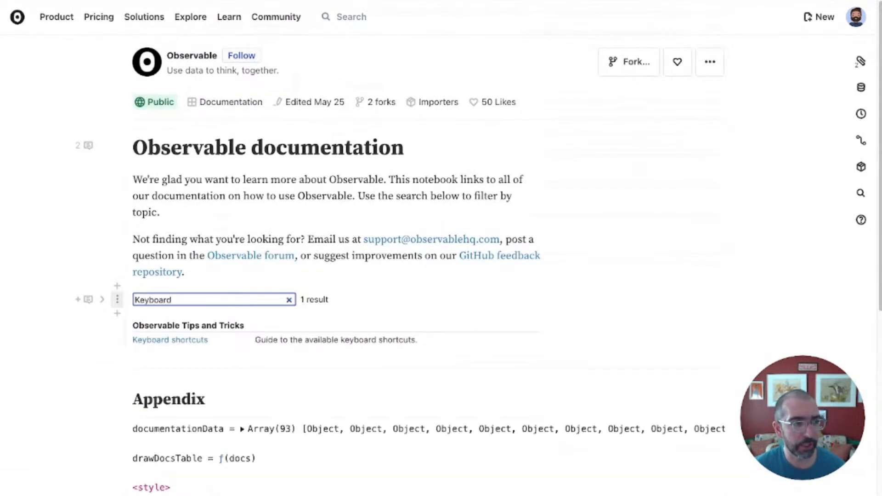
click(170, 340)
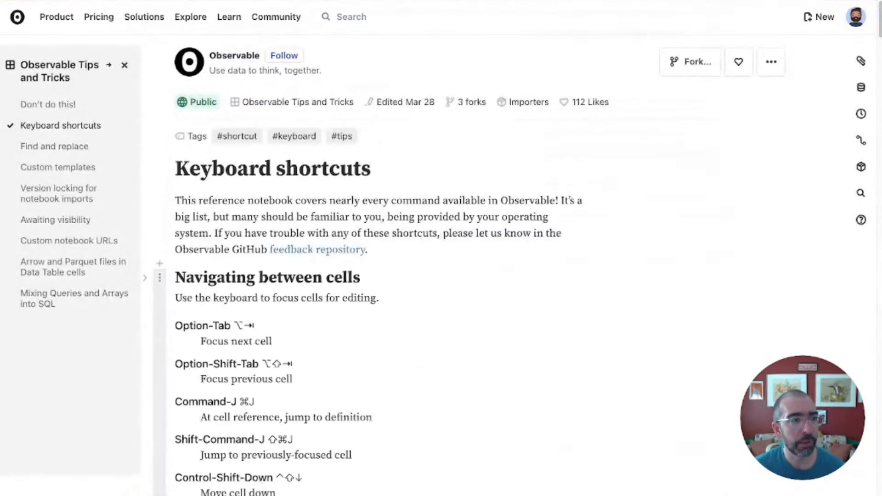
Review the keyboard shortcuts for navigating between cells, inserting and deleting cells, and editing text, ending back at the beginning of the guide.
scroll(442, 276, down, 2)
scroll(441, 248, down, 5)
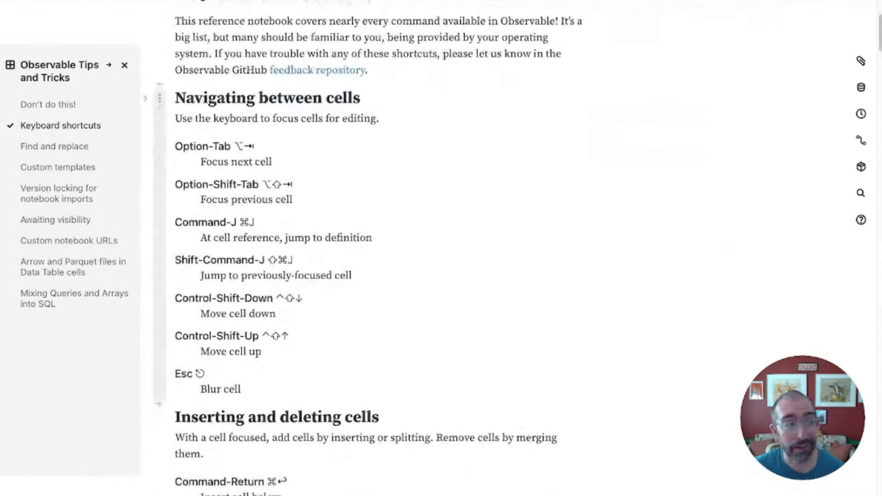
scroll(441, 248, down, 13)
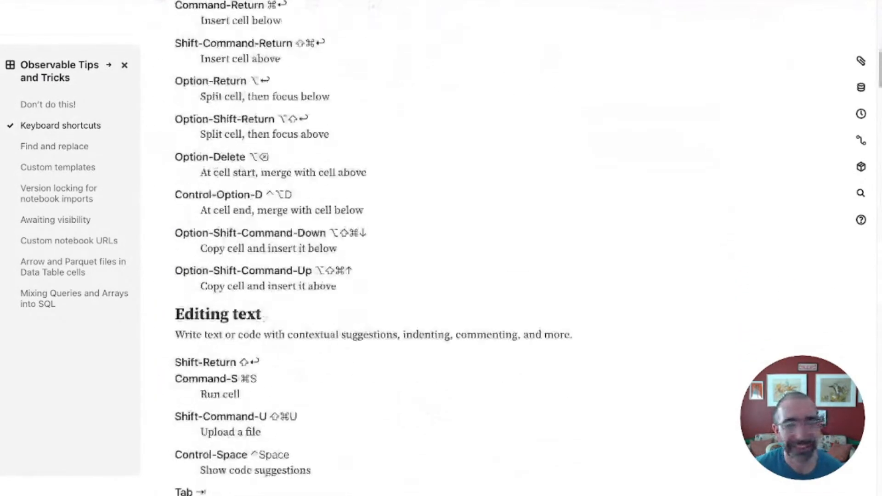
scroll(442, 249, down, 8)
scroll(442, 249, up, 20)
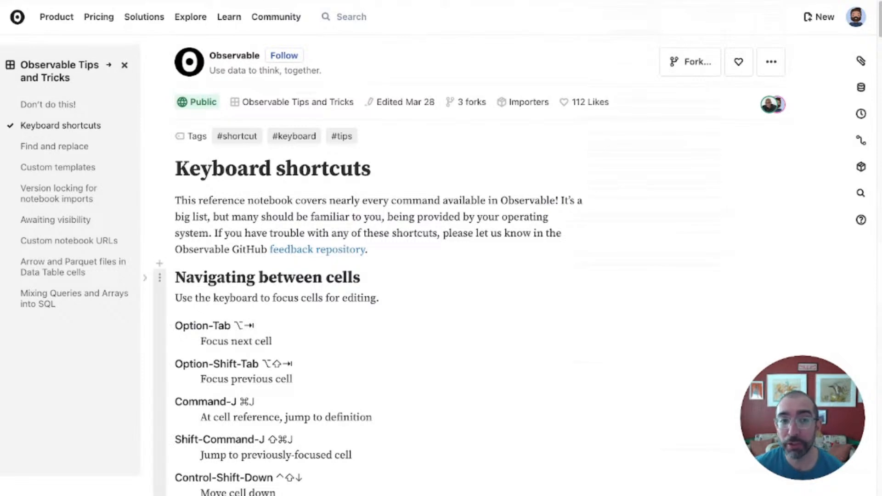
mouse_move(769, 104)
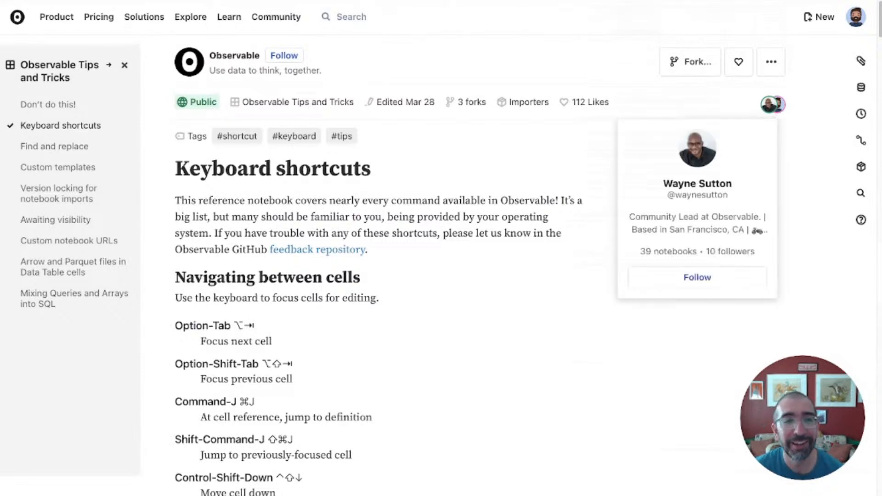